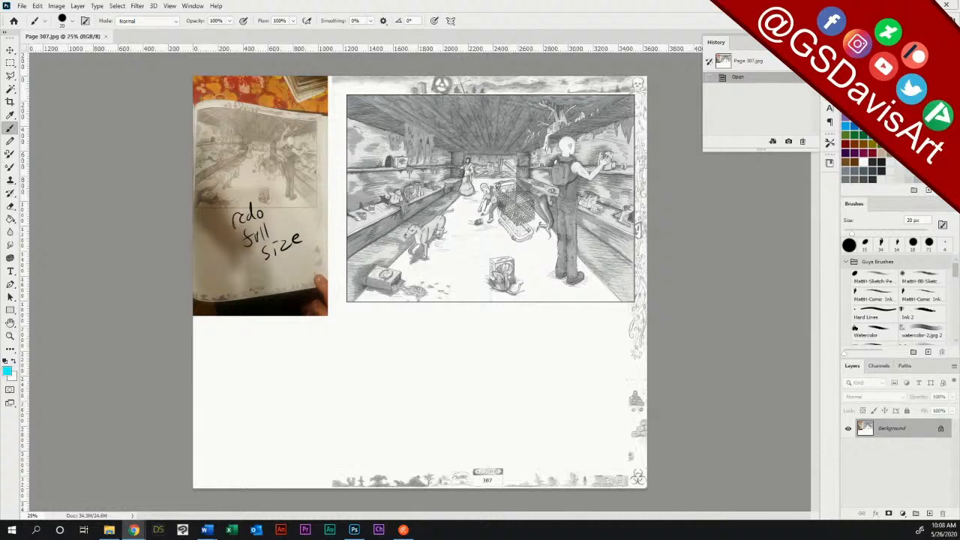
Step: Add a new layer and brush a rough cyan full-page frame around the drawing and the blank area below it
{"action": "left_click", "coordinate": [929, 513]}
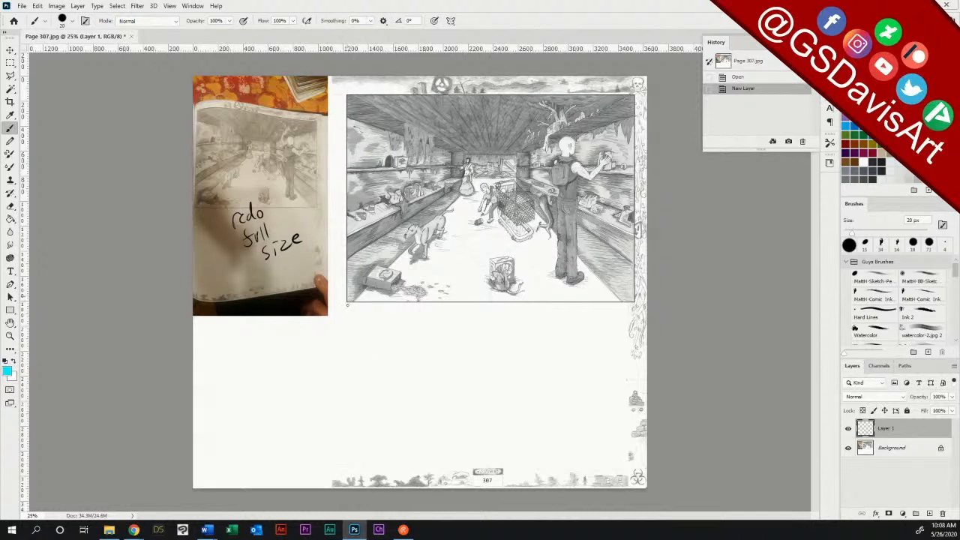
{"action": "mouse_move", "coordinate": [347, 304]}
{"action": "left_mouse_down"}
{"action": "mouse_move", "coordinate": [350, 416]}
{"action": "mouse_move", "coordinate": [379, 458]}
{"action": "mouse_move", "coordinate": [616, 465]}
{"action": "left_mouse_up"}
{"action": "mouse_move", "coordinate": [628, 301]}
{"action": "left_mouse_down"}
{"action": "mouse_move", "coordinate": [621, 410]}
{"action": "mouse_move", "coordinate": [627, 342]}
{"action": "left_mouse_up"}
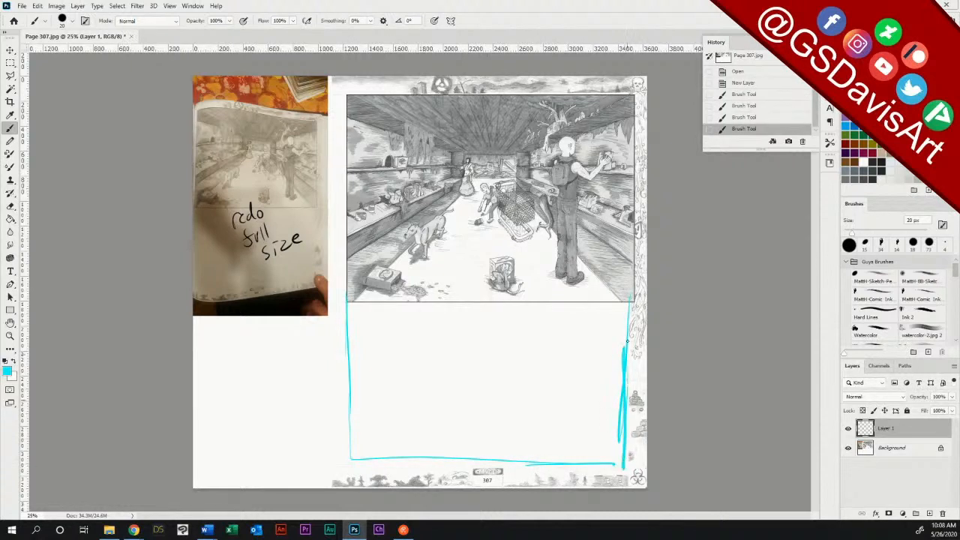
{"action": "left_click_drag", "start_coordinate": [630, 98], "coordinate": [627, 225]}
{"action": "left_click_drag", "start_coordinate": [628, 282], "coordinate": [622, 424]}
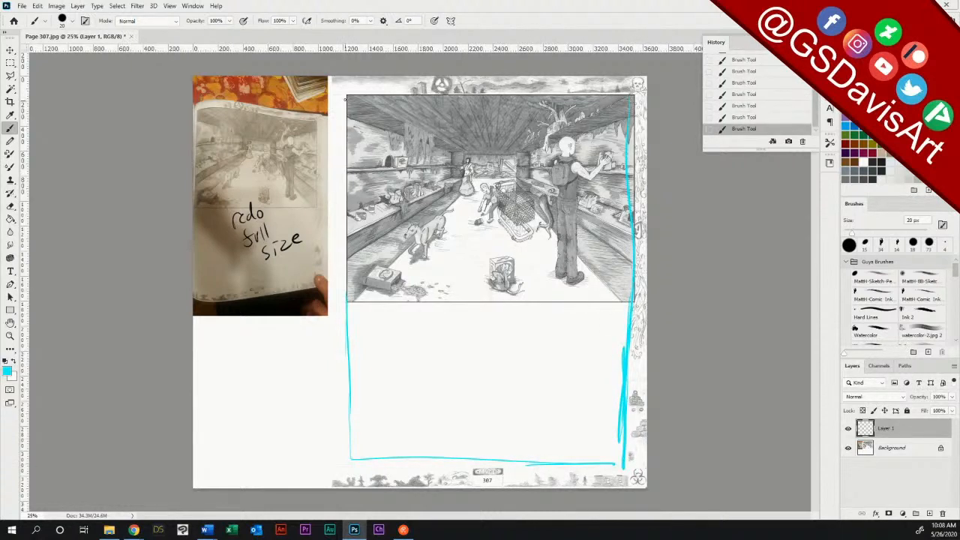
{"action": "mouse_move", "coordinate": [345, 99]}
{"action": "left_mouse_down"}
{"action": "mouse_move", "coordinate": [628, 98]}
{"action": "mouse_move", "coordinate": [364, 98]}
{"action": "mouse_move", "coordinate": [348, 300]}
{"action": "left_mouse_up"}
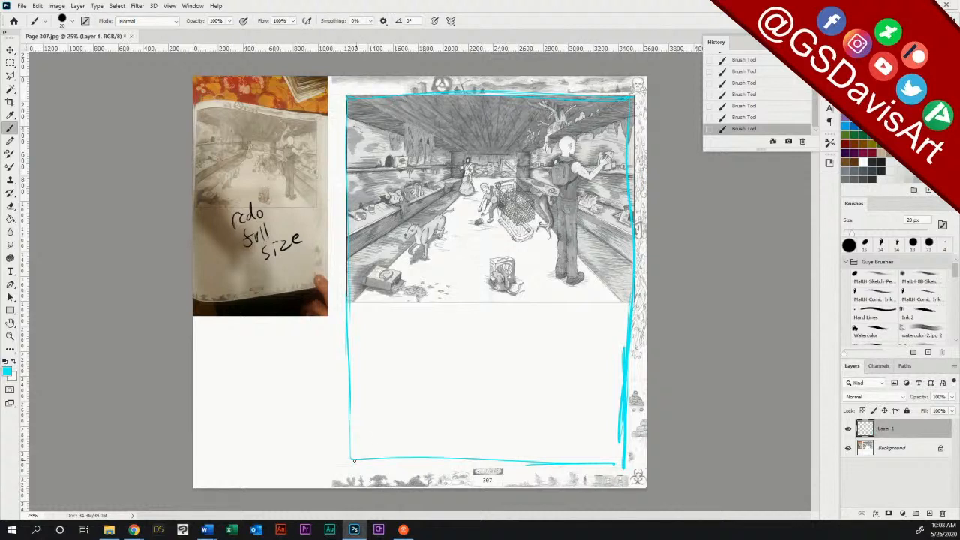
Step: Reinforce the bottom and lower-left edges of the cyan frame with additional brush strokes
{"action": "left_click_drag", "start_coordinate": [354, 461], "coordinate": [624, 464]}
{"action": "left_click_drag", "start_coordinate": [561, 461], "coordinate": [330, 464]}
{"action": "left_click_drag", "start_coordinate": [343, 301], "coordinate": [340, 405]}
{"action": "left_click_drag", "start_coordinate": [346, 325], "coordinate": [347, 438]}
{"action": "mouse_move", "coordinate": [342, 359]}
{"action": "left_mouse_down"}
{"action": "mouse_move", "coordinate": [341, 464]}
{"action": "mouse_move", "coordinate": [367, 461]}
{"action": "left_mouse_up"}
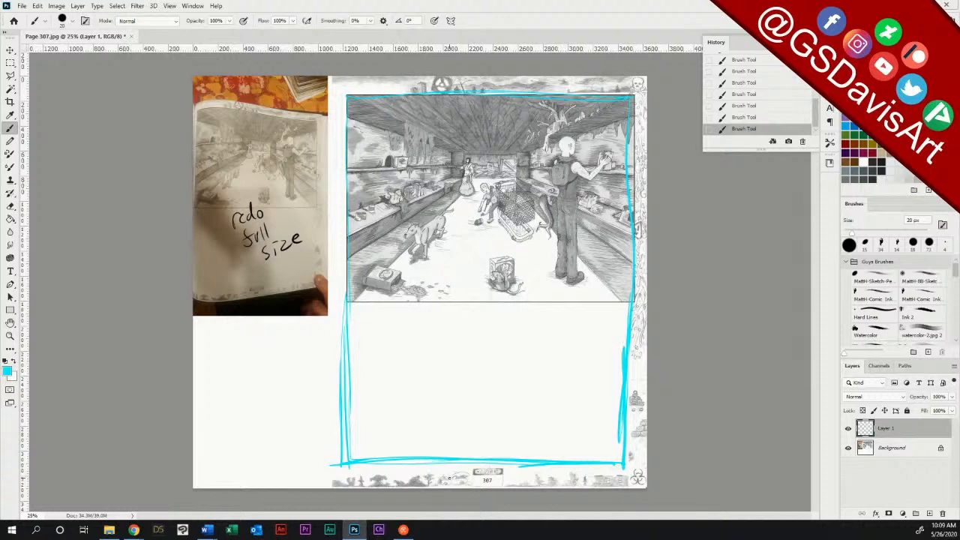
Step: Cut the store scene panel out of the Background layer and paste it onto its own layer
{"action": "left_click", "coordinate": [891, 449]}
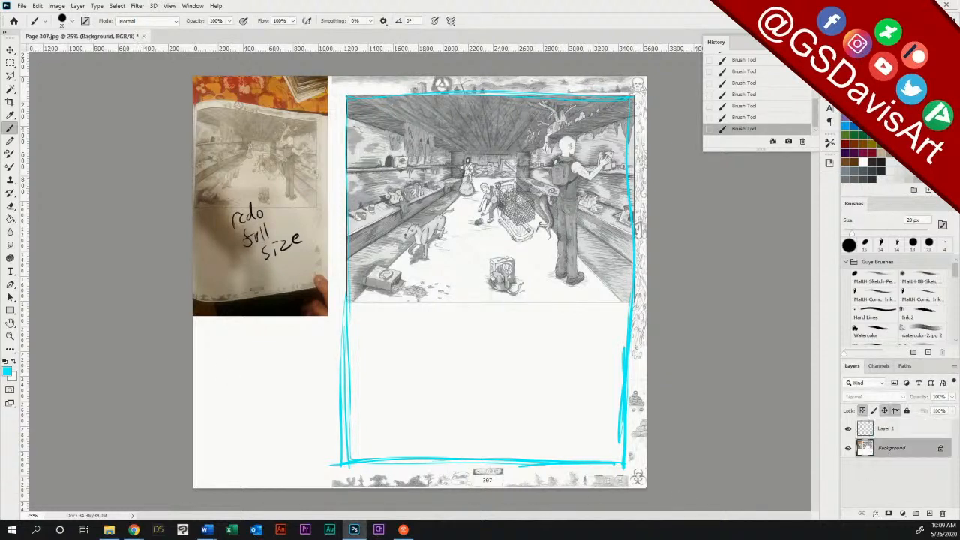
{"action": "left_click", "coordinate": [9, 63]}
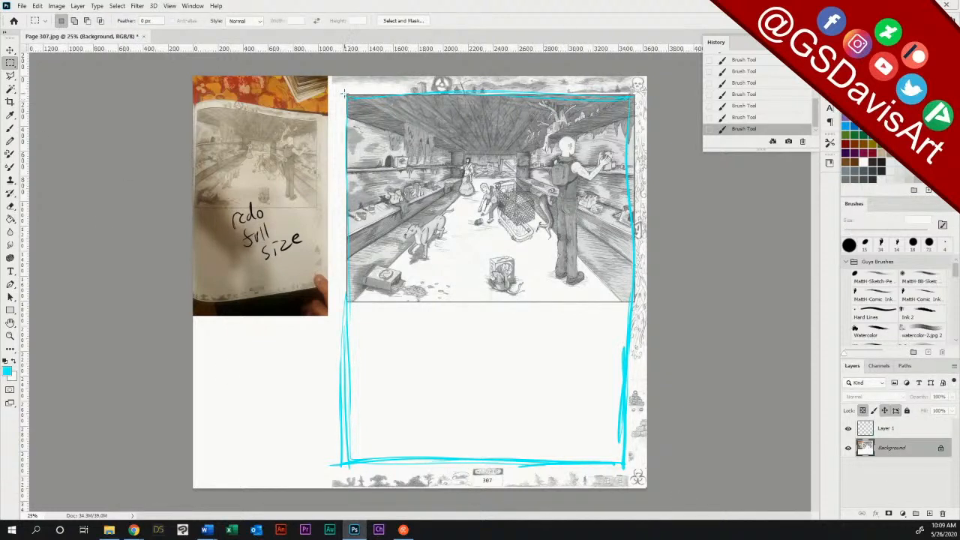
{"action": "left_click_drag", "start_coordinate": [346, 93], "coordinate": [634, 310]}
{"action": "key", "text": "ctrl+x"}
{"action": "key", "text": "ctrl+v"}
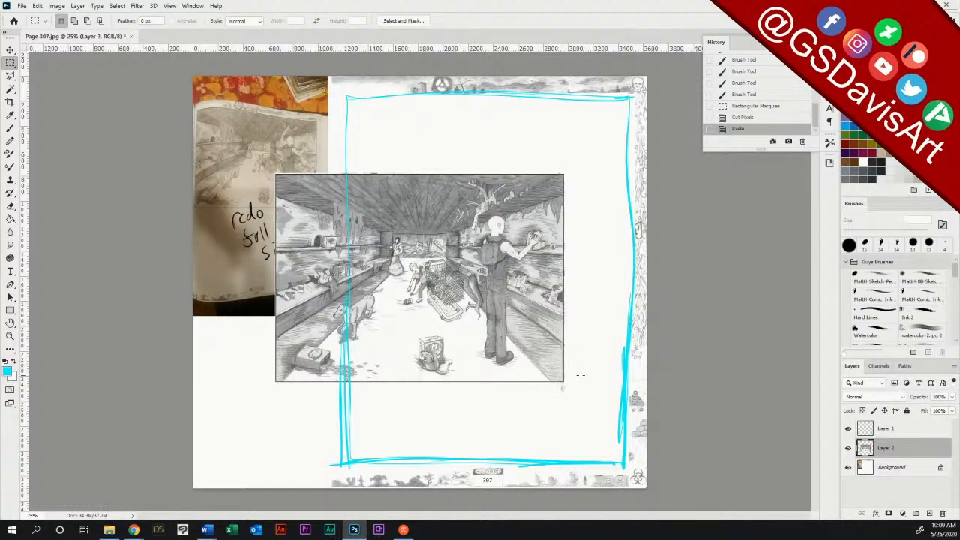
Step: Move the pasted scene over the cyan frame, scale it proportionally to about 171% to fill the frame's height, and reposition it
{"action": "key", "text": "v"}
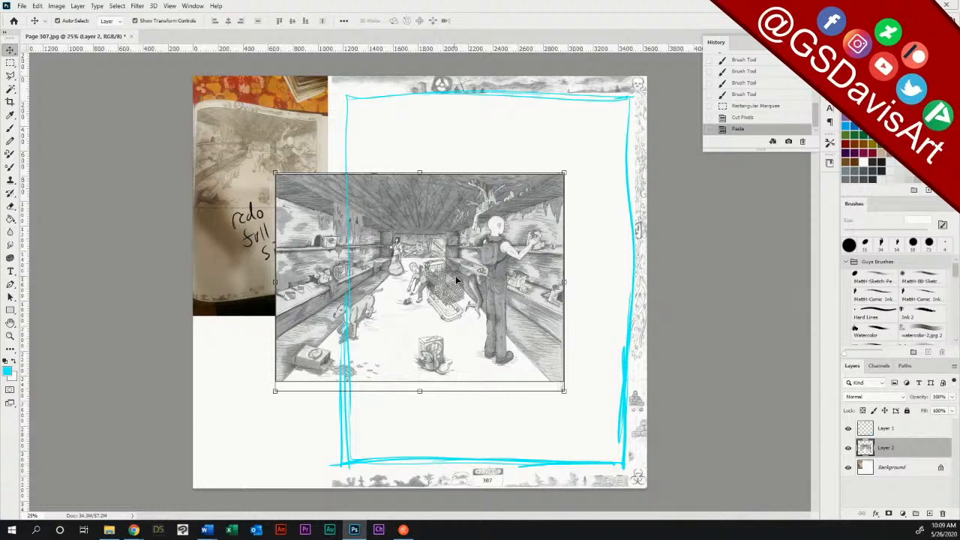
{"action": "mouse_move", "coordinate": [472, 262]}
{"action": "left_mouse_down"}
{"action": "mouse_move", "coordinate": [525, 259]}
{"action": "mouse_move", "coordinate": [534, 211]}
{"action": "left_mouse_up"}
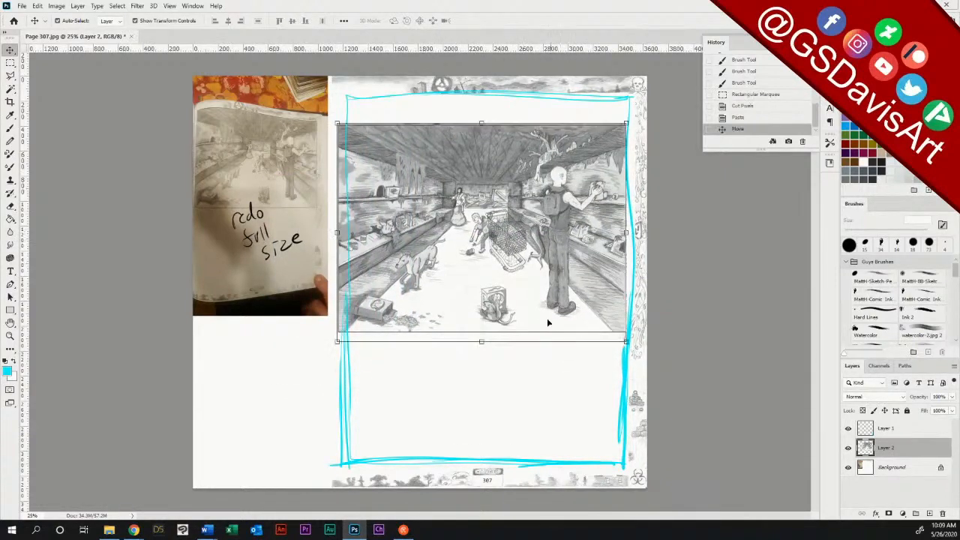
{"action": "left_click_drag", "start_coordinate": [482, 341], "coordinate": [489, 471]}
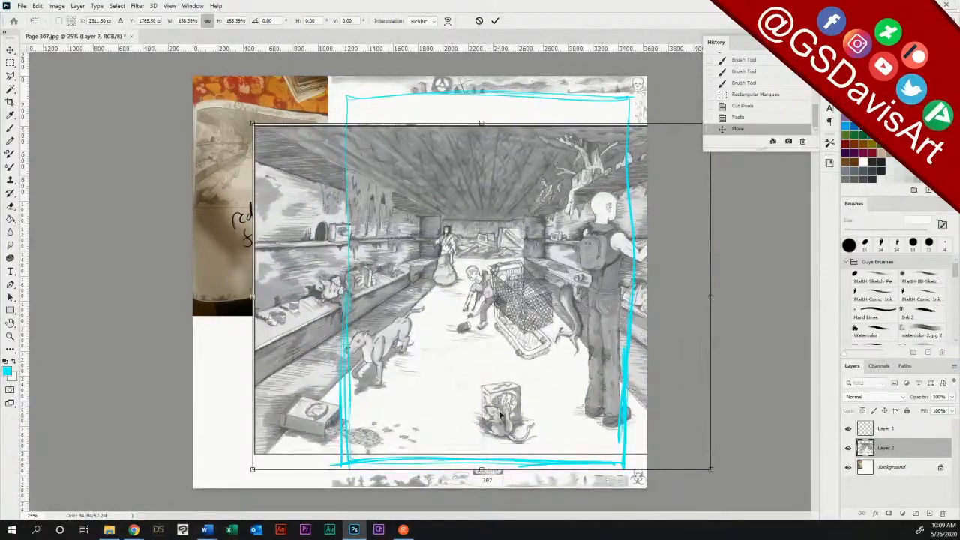
{"action": "left_click_drag", "start_coordinate": [481, 123], "coordinate": [482, 92]}
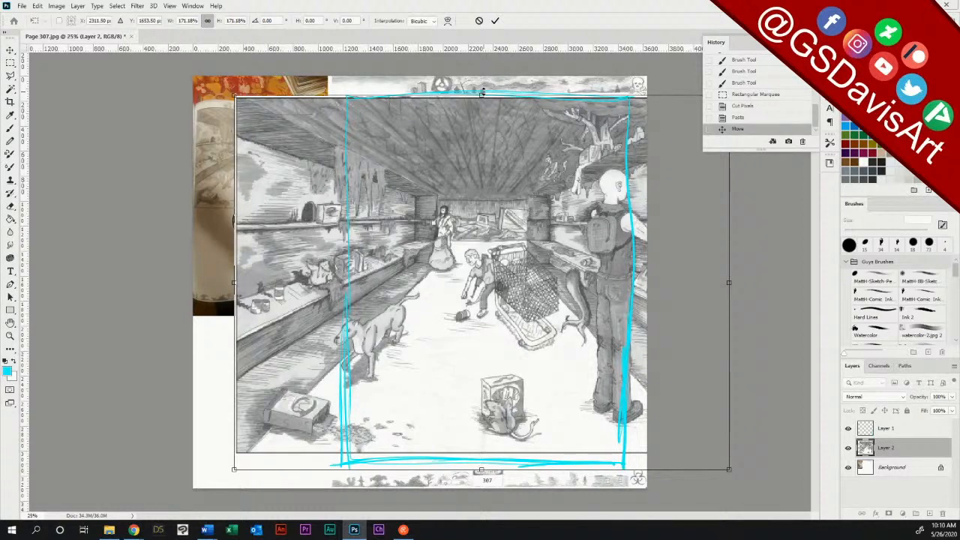
{"action": "left_click", "coordinate": [495, 21]}
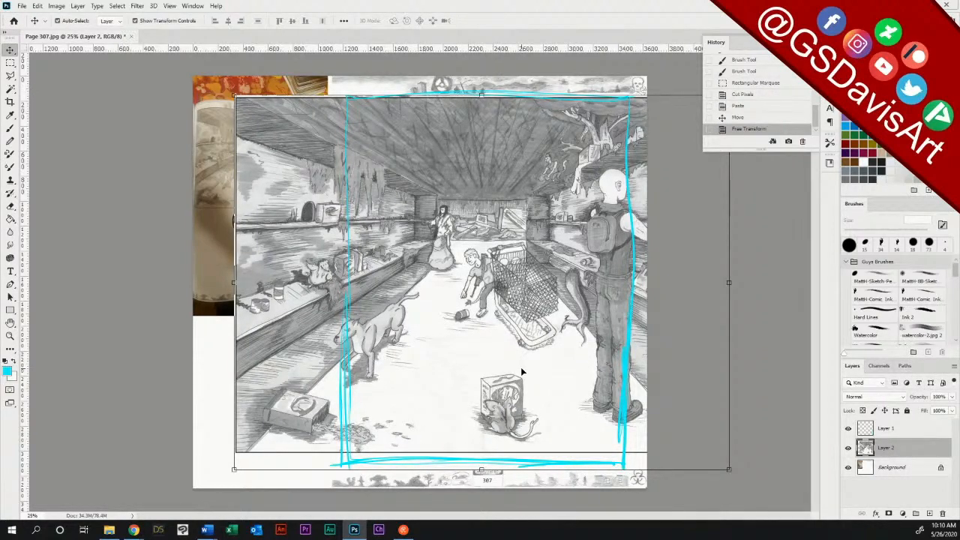
{"action": "left_click_drag", "start_coordinate": [560, 375], "coordinate": [530, 378]}
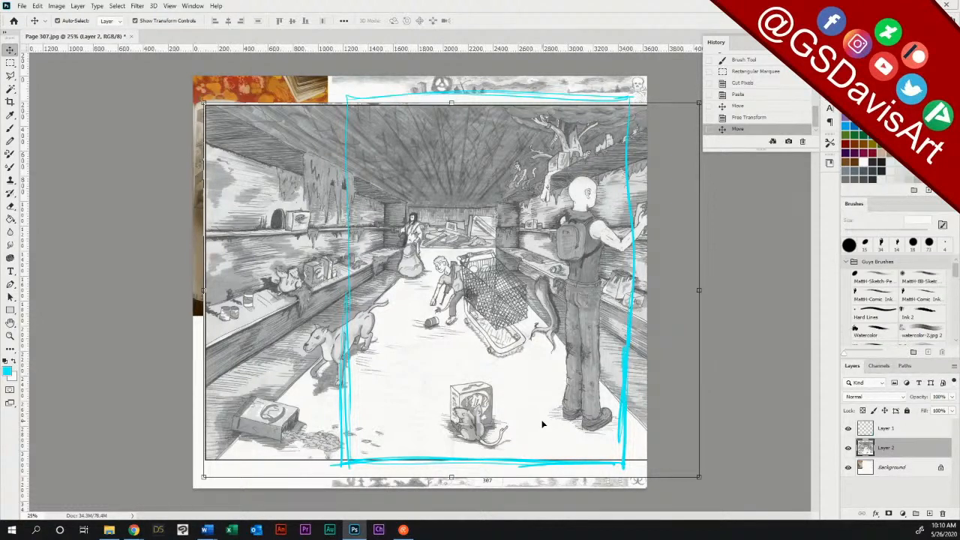
{"action": "left_click", "coordinate": [10, 62]}
{"action": "left_click_drag", "start_coordinate": [635, 76], "coordinate": [680, 507]}
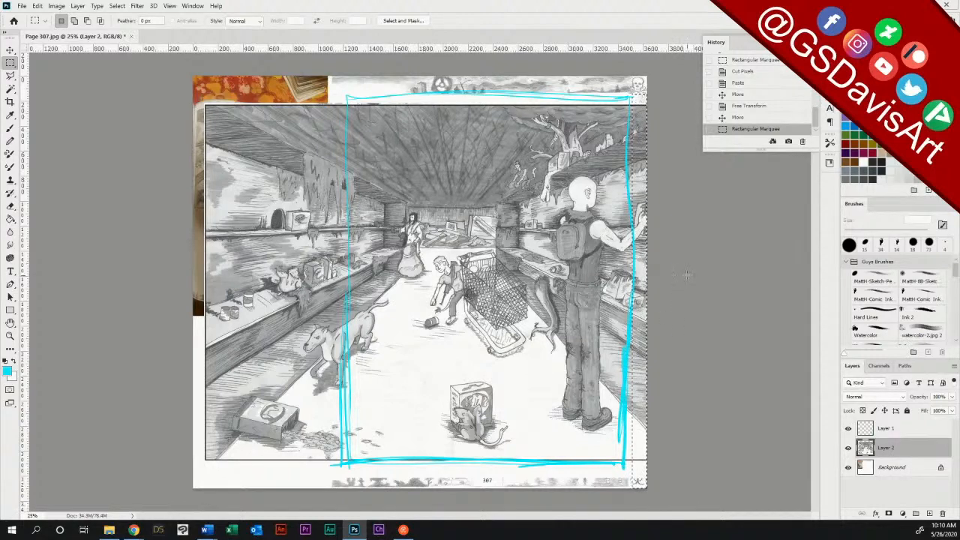
{"action": "left_click", "coordinate": [670, 317]}
Step: Shift the enlarged scene left so the man with the backpack and his outstretched arm fit inside the cyan frame
{"action": "left_click", "coordinate": [10, 49]}
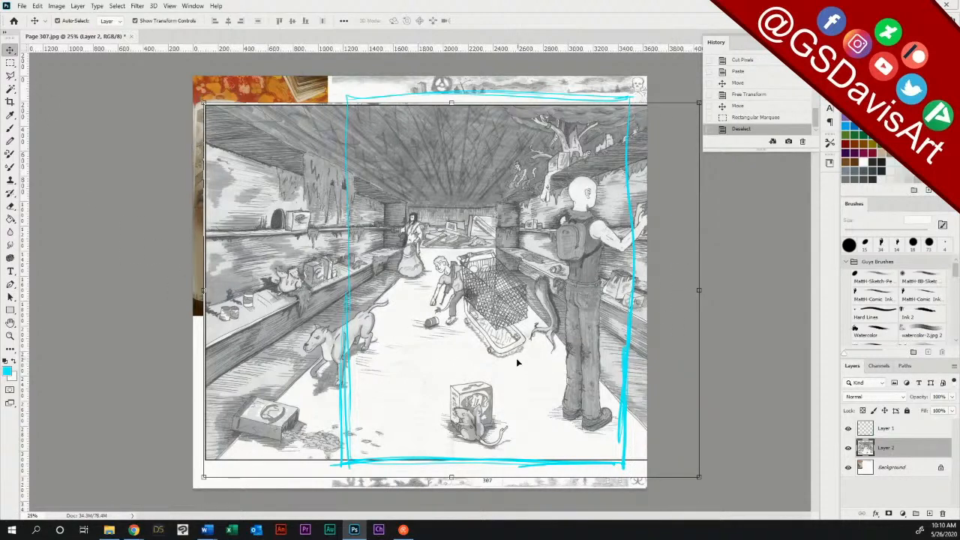
{"action": "mouse_move", "coordinate": [516, 358]}
{"action": "left_mouse_down"}
{"action": "mouse_move", "coordinate": [476, 363]}
{"action": "mouse_move", "coordinate": [512, 367]}
{"action": "left_mouse_up"}
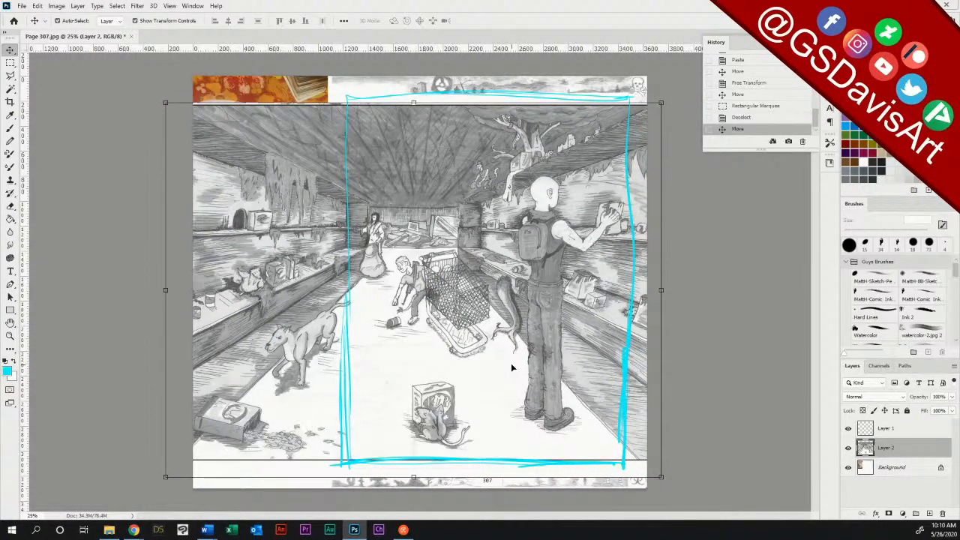
{"action": "left_click", "coordinate": [881, 428]}
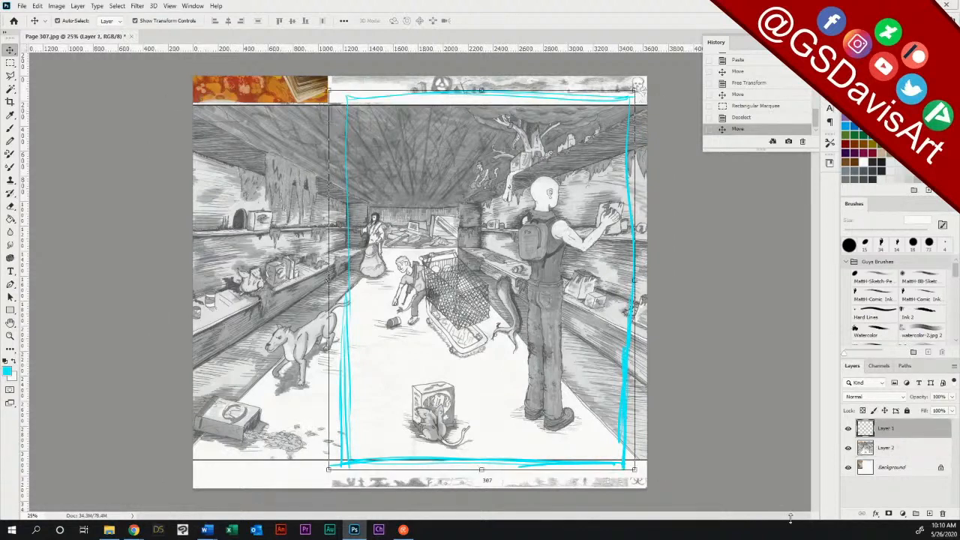
Step: Clear the parts of Layer 2 that overhang the cyan frame's left and right sides, and deselect
{"action": "left_click", "coordinate": [883, 448]}
{"action": "left_click", "coordinate": [11, 63]}
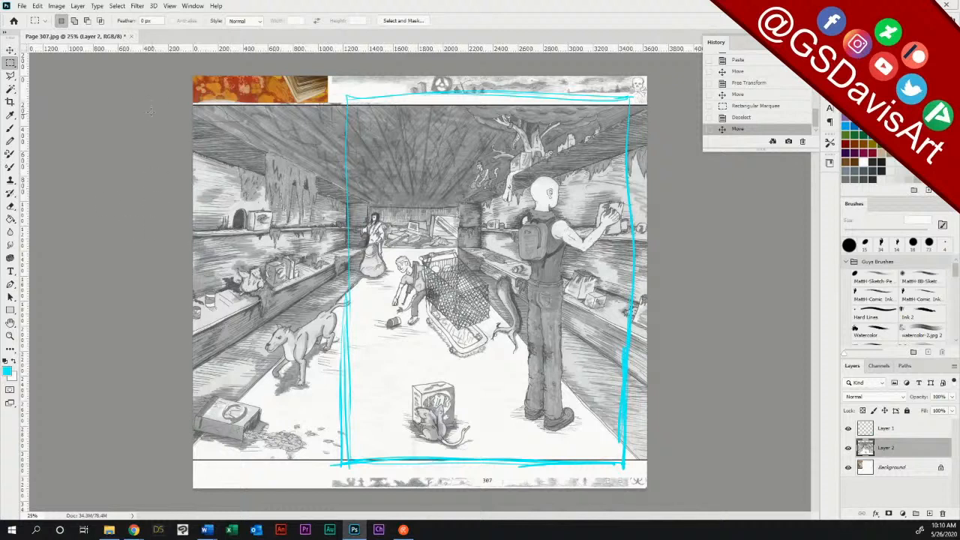
{"action": "left_click_drag", "start_coordinate": [150, 111], "coordinate": [348, 482]}
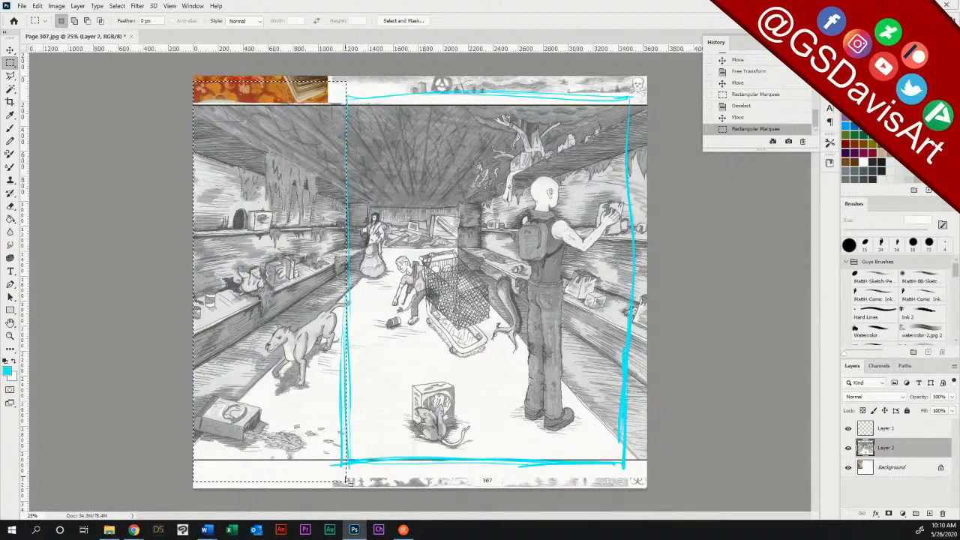
{"action": "key", "text": "Delete"}
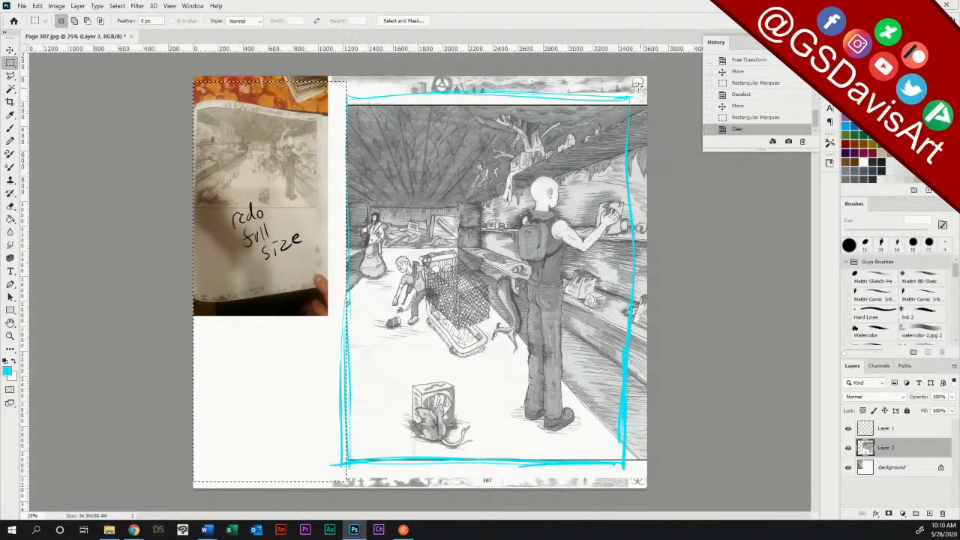
{"action": "left_click_drag", "start_coordinate": [642, 79], "coordinate": [681, 498]}
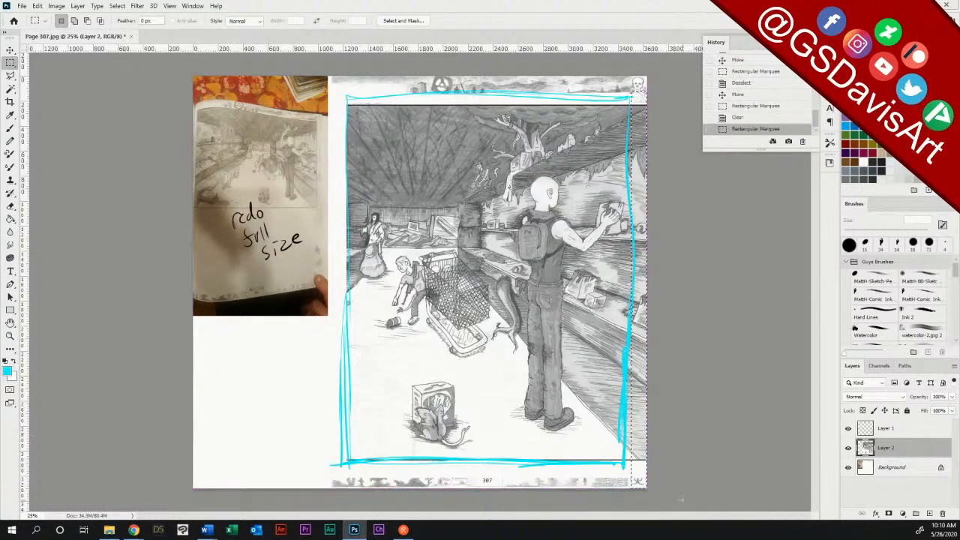
{"action": "key", "text": "Delete"}
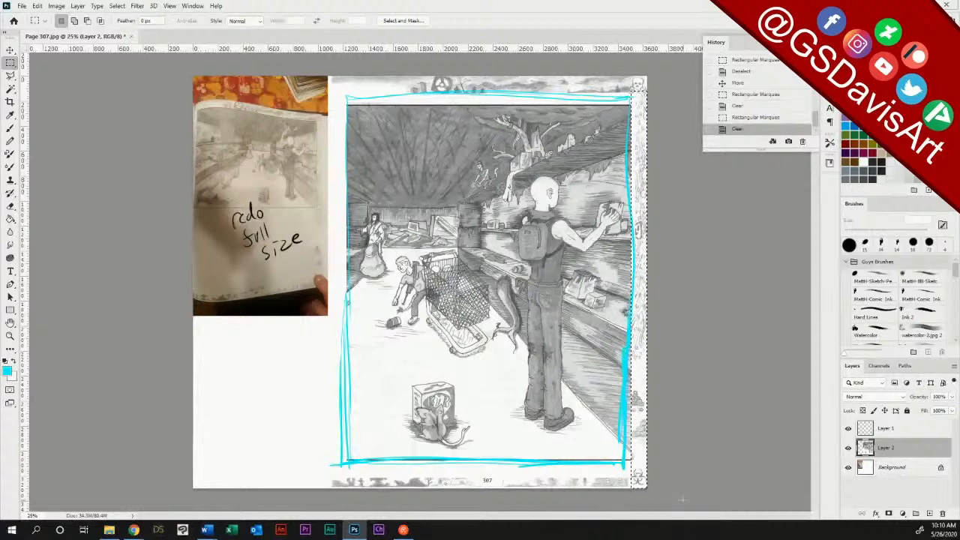
{"action": "key", "text": "ctrl+d"}
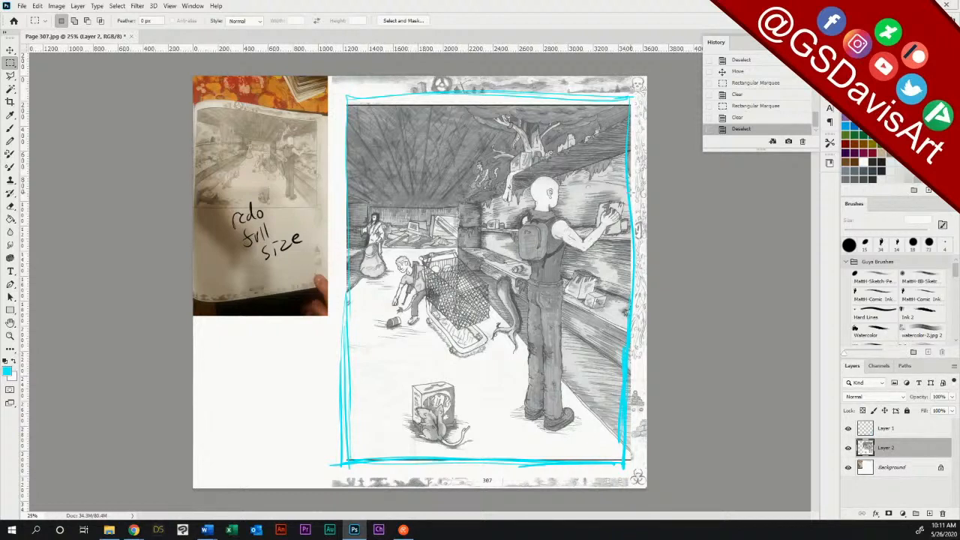
Step: On Layer 1, brush rough cyan perspective lines along the ceiling and floor edges, converging at the back of the store
{"action": "left_click", "coordinate": [888, 429]}
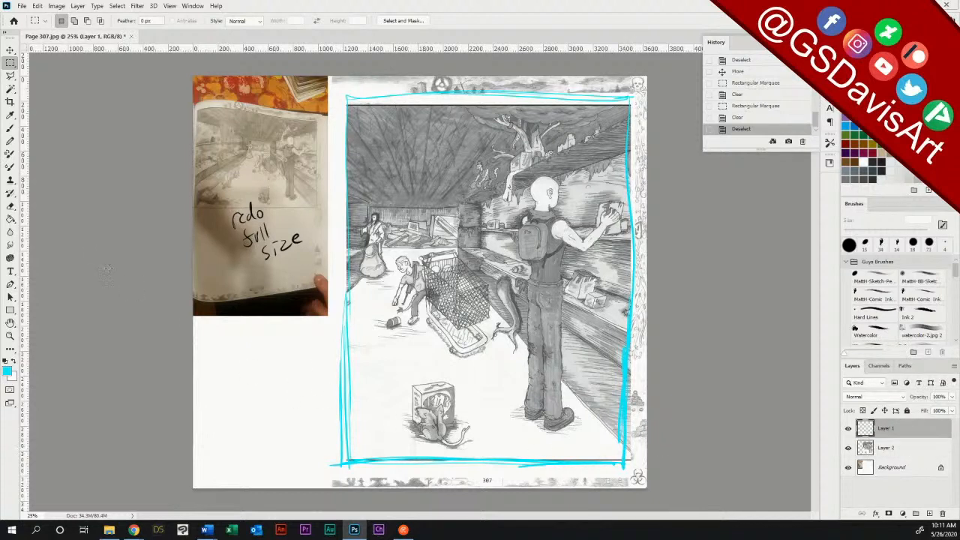
{"action": "left_click", "coordinate": [10, 128]}
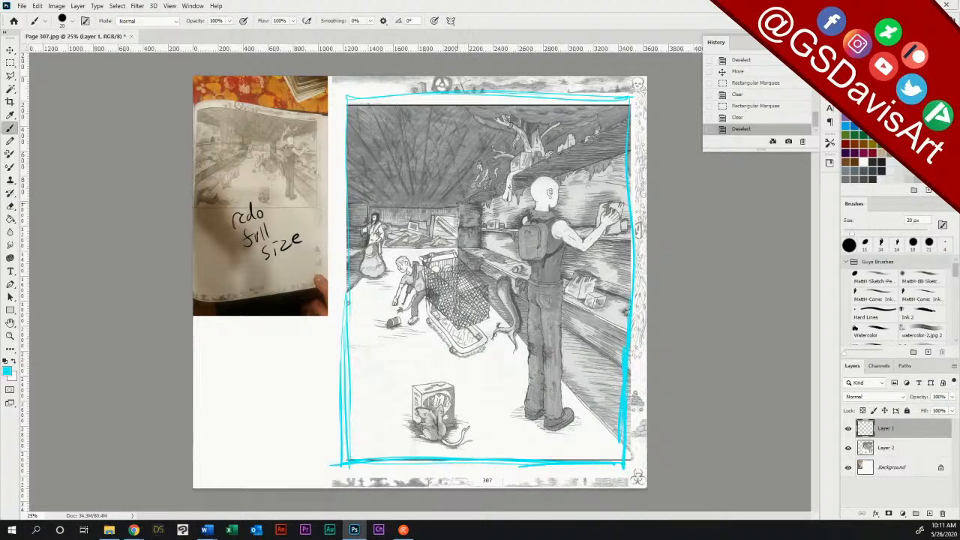
{"action": "mouse_move", "coordinate": [602, 134]}
{"action": "left_mouse_down"}
{"action": "mouse_move", "coordinate": [621, 124]}
{"action": "mouse_move", "coordinate": [523, 171]}
{"action": "mouse_move", "coordinate": [456, 251]}
{"action": "left_mouse_up"}
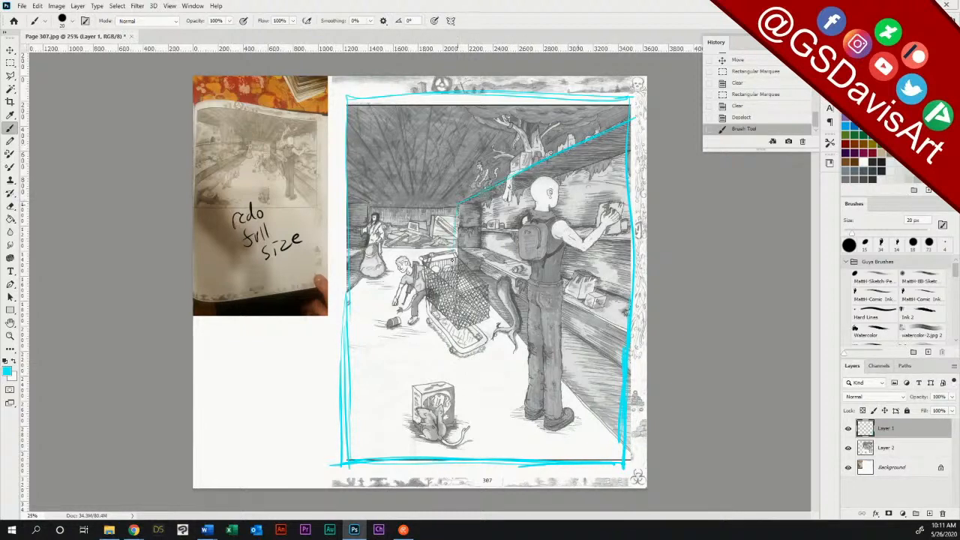
{"action": "left_click_drag", "start_coordinate": [346, 189], "coordinate": [369, 203]}
{"action": "mouse_move", "coordinate": [461, 201]}
{"action": "left_mouse_down"}
{"action": "mouse_move", "coordinate": [425, 217]}
{"action": "mouse_move", "coordinate": [372, 213]}
{"action": "mouse_move", "coordinate": [413, 237]}
{"action": "left_mouse_up"}
{"action": "left_click_drag", "start_coordinate": [351, 285], "coordinate": [420, 228]}
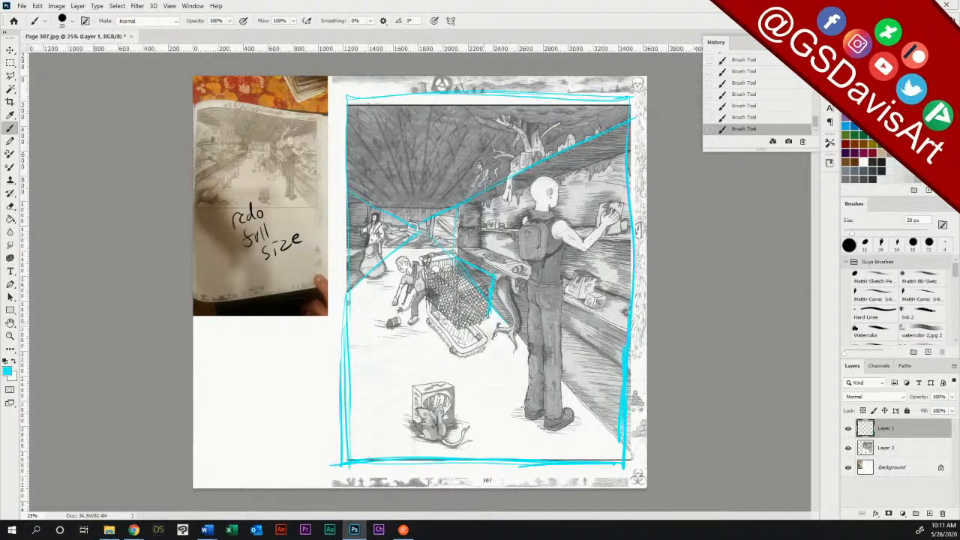
Step: Brush a cyan box construction over the shopping cart, outlining its basket, lower frame and handle
{"action": "mouse_move", "coordinate": [454, 267]}
{"action": "left_mouse_down"}
{"action": "mouse_move", "coordinate": [458, 322]}
{"action": "mouse_move", "coordinate": [484, 318]}
{"action": "left_mouse_up"}
{"action": "left_click_drag", "start_coordinate": [457, 262], "coordinate": [428, 262]}
{"action": "left_click_drag", "start_coordinate": [460, 328], "coordinate": [486, 320]}
{"action": "mouse_move", "coordinate": [426, 326]}
{"action": "left_mouse_down"}
{"action": "mouse_move", "coordinate": [452, 367]}
{"action": "mouse_move", "coordinate": [486, 352]}
{"action": "mouse_move", "coordinate": [471, 328]}
{"action": "mouse_move", "coordinate": [452, 363]}
{"action": "mouse_move", "coordinate": [428, 313]}
{"action": "left_mouse_up"}
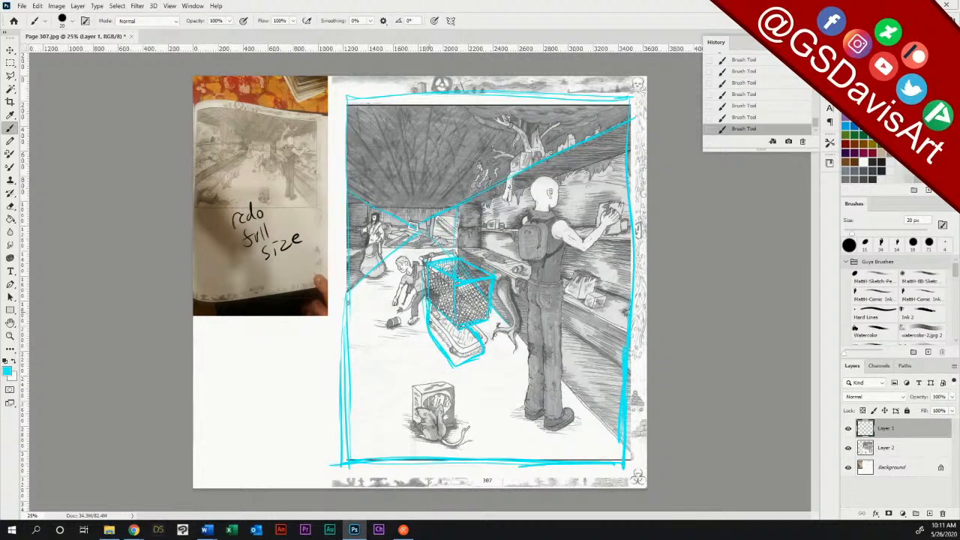
{"action": "left_click_drag", "start_coordinate": [453, 256], "coordinate": [418, 261]}
{"action": "left_click_drag", "start_coordinate": [418, 260], "coordinate": [454, 255]}
Step: Sketch a wider-legged cyan stance over the standing man's trousers, from the waist down to both shoes
{"action": "mouse_move", "coordinate": [517, 341]}
{"action": "left_mouse_down"}
{"action": "mouse_move", "coordinate": [507, 405]}
{"action": "mouse_move", "coordinate": [519, 410]}
{"action": "mouse_move", "coordinate": [537, 352]}
{"action": "mouse_move", "coordinate": [528, 399]}
{"action": "left_mouse_up"}
{"action": "left_click_drag", "start_coordinate": [541, 355], "coordinate": [544, 393]}
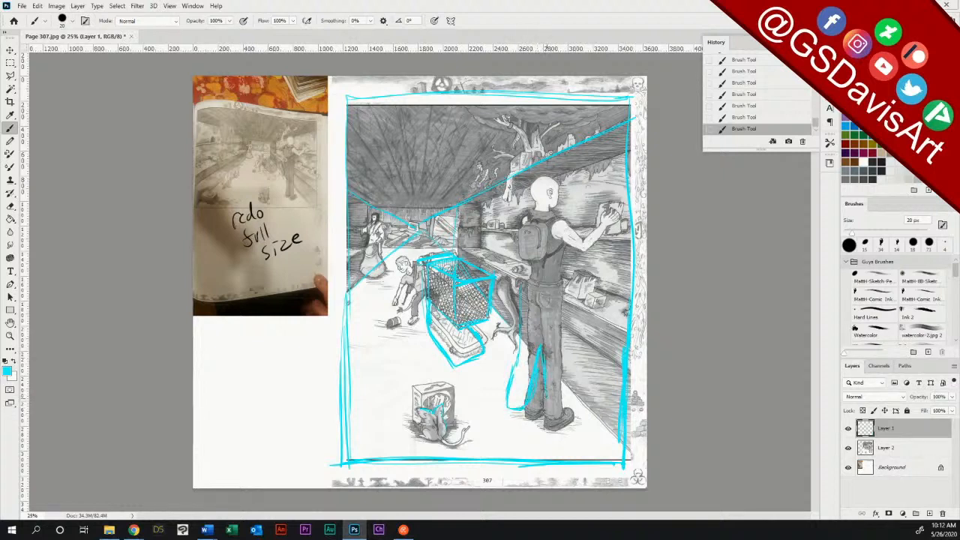
{"action": "mouse_move", "coordinate": [541, 312]}
{"action": "left_mouse_down"}
{"action": "mouse_move", "coordinate": [546, 404]}
{"action": "mouse_move", "coordinate": [565, 417]}
{"action": "mouse_move", "coordinate": [562, 290]}
{"action": "mouse_move", "coordinate": [528, 282]}
{"action": "mouse_move", "coordinate": [563, 290]}
{"action": "mouse_move", "coordinate": [522, 280]}
{"action": "left_mouse_up"}
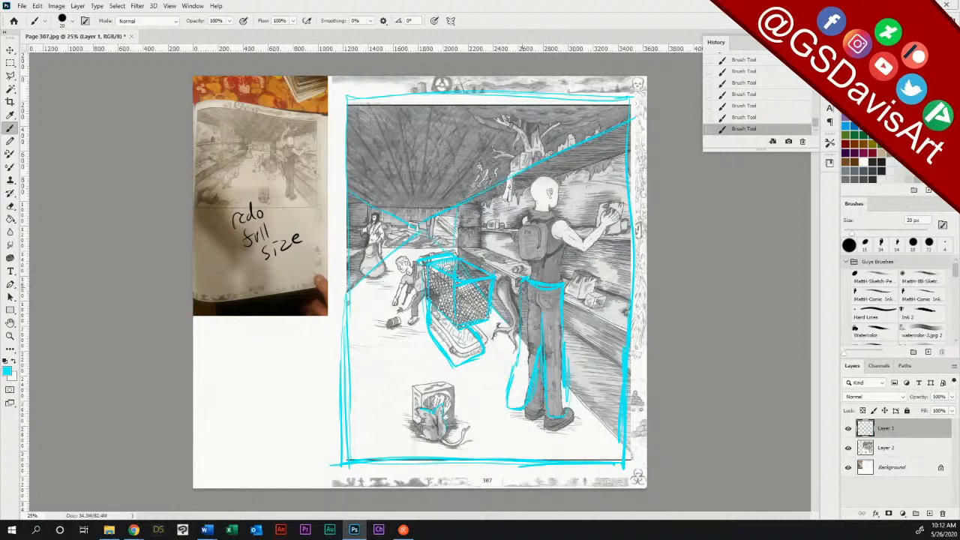
{"action": "mouse_move", "coordinate": [504, 411]}
{"action": "left_mouse_down"}
{"action": "mouse_move", "coordinate": [515, 420]}
{"action": "mouse_move", "coordinate": [536, 406]}
{"action": "mouse_move", "coordinate": [547, 430]}
{"action": "mouse_move", "coordinate": [585, 419]}
{"action": "mouse_move", "coordinate": [571, 411]}
{"action": "mouse_move", "coordinate": [583, 419]}
{"action": "left_mouse_up"}
Step: Draw four straight 10 px perspective lines with the Line tool from the frame's sides to the vanishing point
{"action": "mouse_move", "coordinate": [11, 310]}
{"action": "left_mouse_down"}
{"action": "mouse_move", "coordinate": [60, 312]}
{"action": "mouse_move", "coordinate": [67, 350]}
{"action": "left_mouse_up"}
{"action": "left_click_drag", "start_coordinate": [348, 190], "coordinate": [413, 227]}
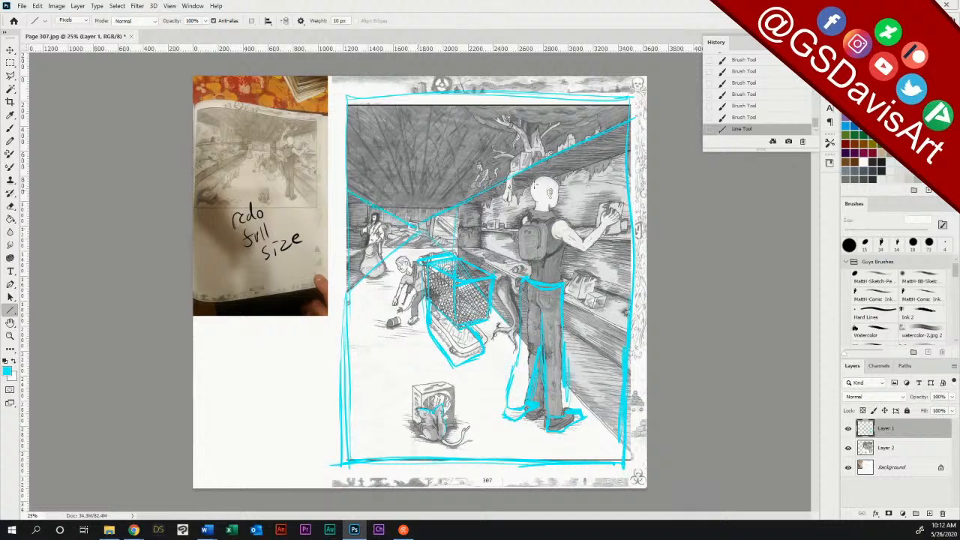
{"action": "left_click_drag", "start_coordinate": [629, 114], "coordinate": [413, 225]}
{"action": "left_click_drag", "start_coordinate": [347, 293], "coordinate": [413, 226]}
{"action": "left_click_drag", "start_coordinate": [627, 448], "coordinate": [413, 225]}
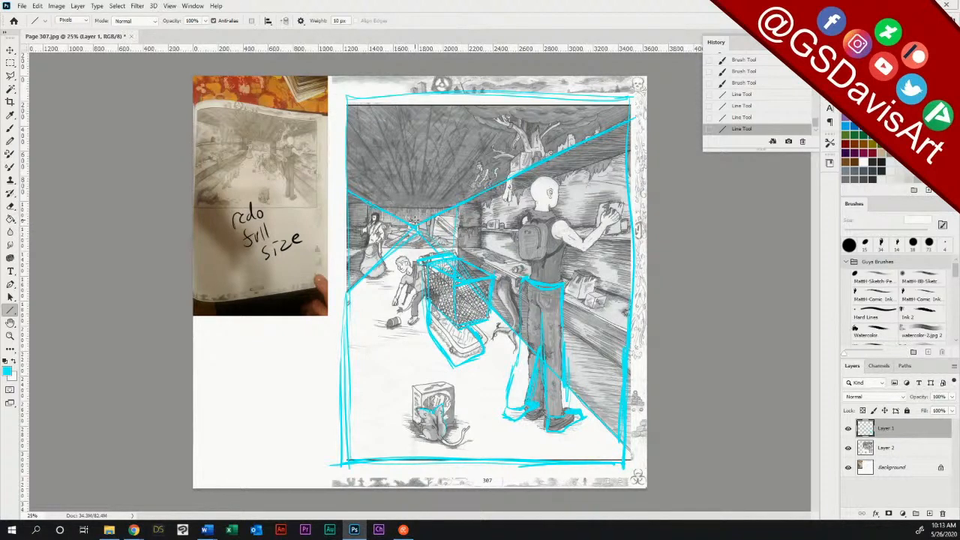
Step: Mark the vanishing point with a brush dot and draw a straight line from it to the shopping cart's far upper corner
{"action": "left_click", "coordinate": [10, 128]}
{"action": "left_click", "coordinate": [413, 228]}
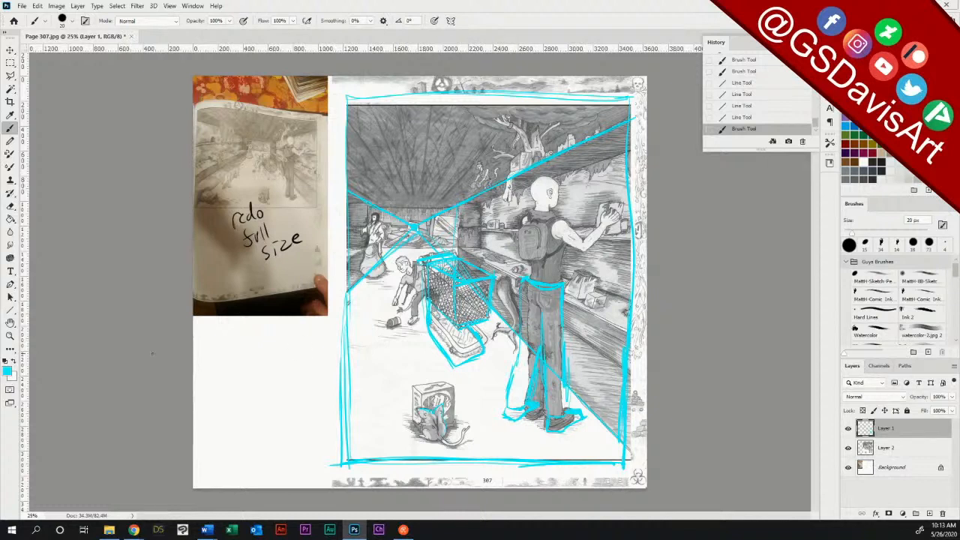
{"action": "left_click", "coordinate": [10, 310]}
{"action": "left_click_drag", "start_coordinate": [414, 228], "coordinate": [498, 279]}
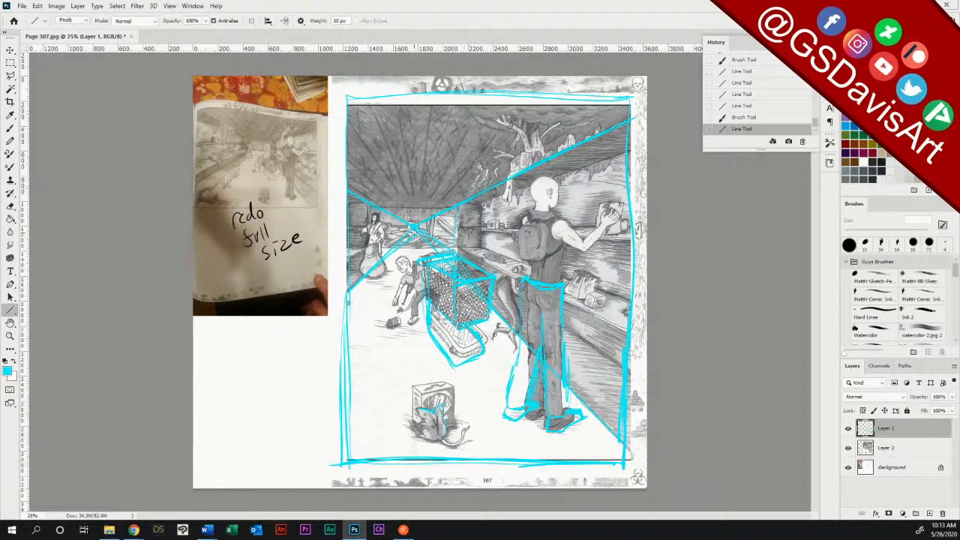
Step: Draw straight cyan lines with the Line tool from the vanishing point along the shopping cart's basket and across its near face
{"action": "left_click_drag", "start_coordinate": [414, 227], "coordinate": [455, 287]}
{"action": "left_click_drag", "start_coordinate": [414, 227], "coordinate": [487, 279]}
{"action": "left_click_drag", "start_coordinate": [460, 326], "coordinate": [489, 315]}
{"action": "left_click_drag", "start_coordinate": [498, 255], "coordinate": [497, 276]}
Step: Erase the rough cyan outline along the shopping cart's outer side and around its lower frame
{"action": "left_click", "coordinate": [10, 206]}
{"action": "left_click_drag", "start_coordinate": [433, 276], "coordinate": [430, 260]}
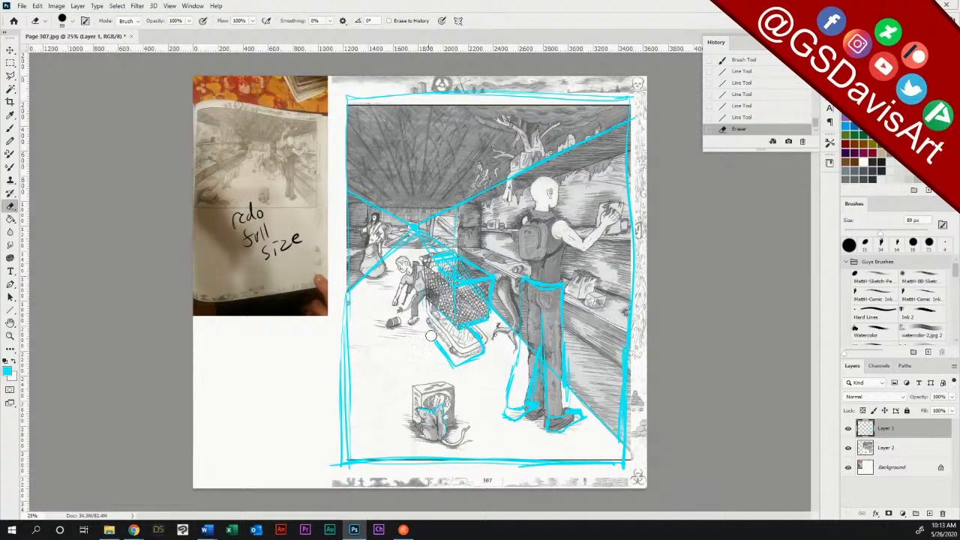
{"action": "mouse_move", "coordinate": [431, 336]}
{"action": "left_mouse_down"}
{"action": "mouse_move", "coordinate": [451, 359]}
{"action": "mouse_move", "coordinate": [472, 354]}
{"action": "mouse_move", "coordinate": [474, 336]}
{"action": "mouse_move", "coordinate": [480, 342]}
{"action": "left_mouse_up"}
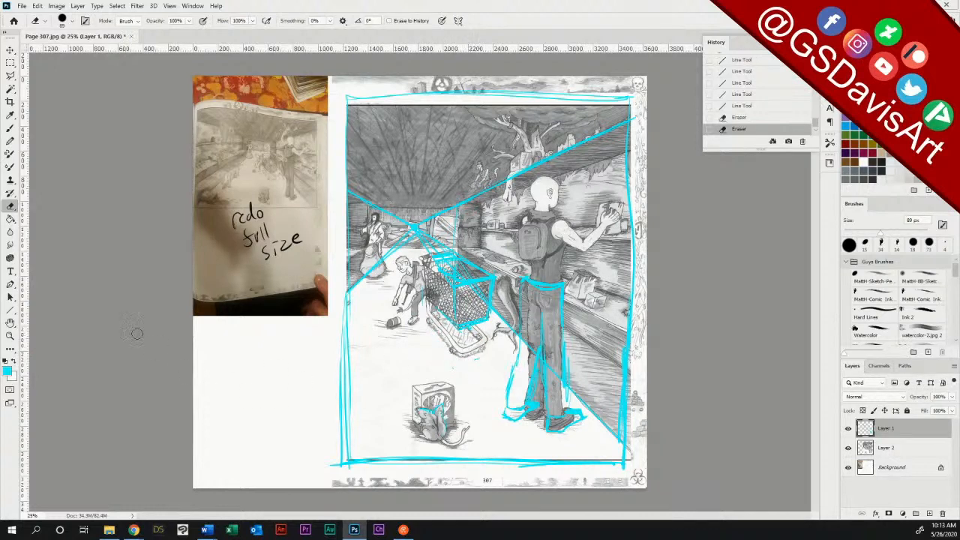
Step: Redraw the shopping cart's basket sides, rim and lower frame along the perspective lines with a 20 px brush
{"action": "left_click", "coordinate": [9, 128]}
{"action": "mouse_move", "coordinate": [432, 264]}
{"action": "left_mouse_down"}
{"action": "mouse_move", "coordinate": [453, 288]}
{"action": "mouse_move", "coordinate": [432, 264]}
{"action": "mouse_move", "coordinate": [442, 276]}
{"action": "left_mouse_up"}
{"action": "mouse_move", "coordinate": [430, 263]}
{"action": "left_mouse_down"}
{"action": "mouse_move", "coordinate": [440, 308]}
{"action": "mouse_move", "coordinate": [458, 325]}
{"action": "left_mouse_up"}
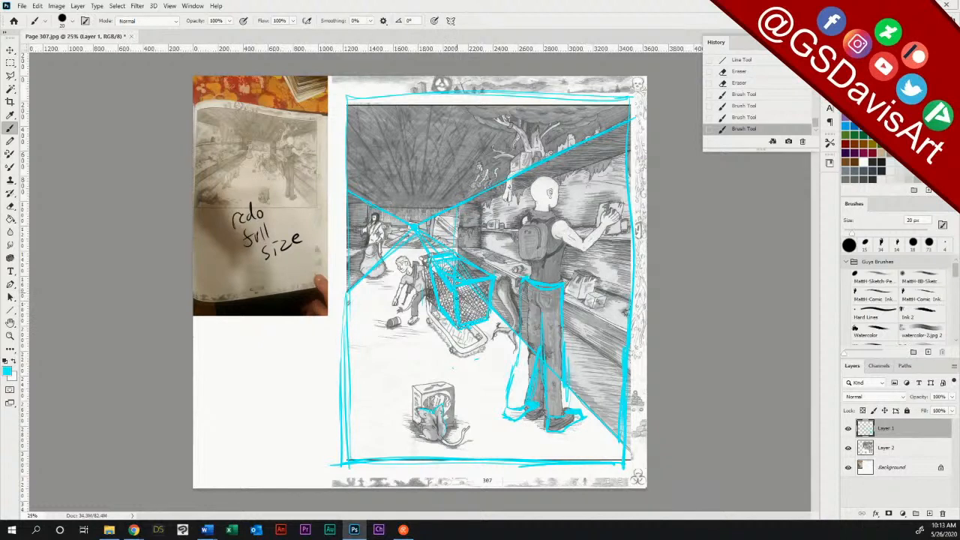
{"action": "mouse_move", "coordinate": [458, 286]}
{"action": "left_mouse_down"}
{"action": "mouse_move", "coordinate": [496, 279]}
{"action": "mouse_move", "coordinate": [488, 319]}
{"action": "left_mouse_up"}
{"action": "left_click_drag", "start_coordinate": [460, 256], "coordinate": [499, 280]}
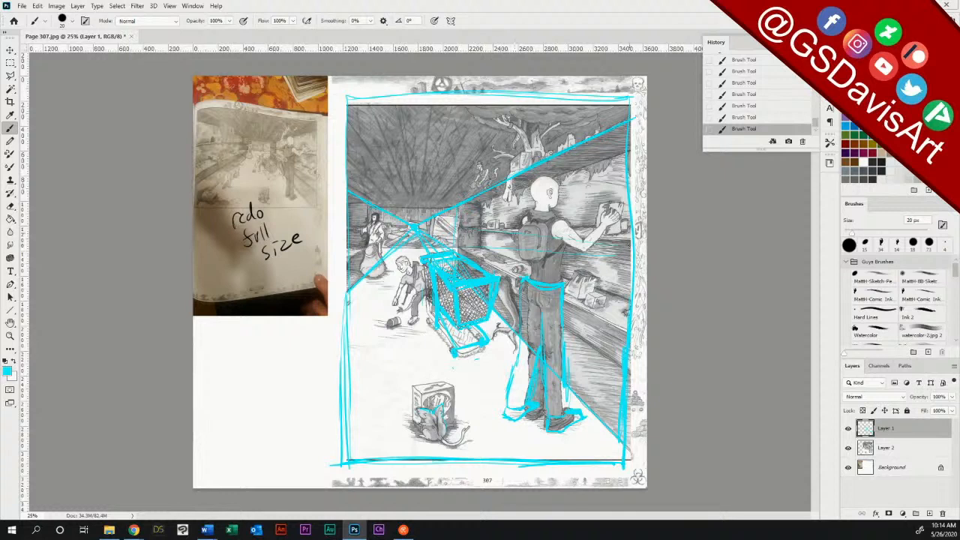
Step: Brush thin cyan guide lines across the back wall, shelves and floor edge, and reinforce the cart's handle in a darker blue
{"action": "left_click_drag", "start_coordinate": [460, 204], "coordinate": [615, 231]}
{"action": "left_click_drag", "start_coordinate": [459, 203], "coordinate": [337, 163]}
{"action": "left_click_drag", "start_coordinate": [498, 280], "coordinate": [624, 276]}
{"action": "left_click_drag", "start_coordinate": [432, 285], "coordinate": [350, 291]}
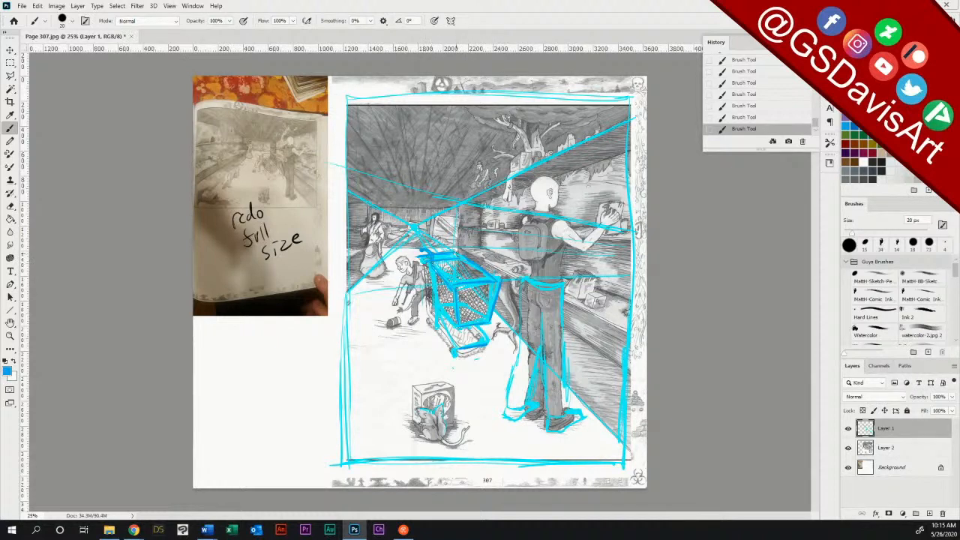
{"action": "left_click_drag", "start_coordinate": [423, 251], "coordinate": [457, 247]}
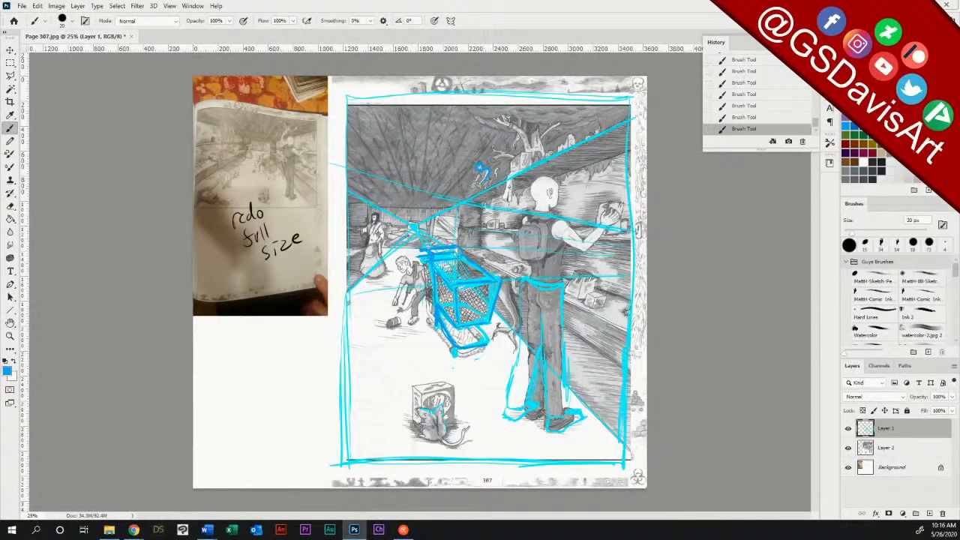
Step: Sketch cyan foliage above the hanging tree and ceiling rays converging on the far wall
{"action": "left_click", "coordinate": [630, 168], "text": "alt"}
{"action": "left_click_drag", "start_coordinate": [563, 124], "coordinate": [604, 110]}
{"action": "left_click_drag", "start_coordinate": [397, 113], "coordinate": [408, 201]}
{"action": "left_click_drag", "start_coordinate": [432, 109], "coordinate": [418, 202]}
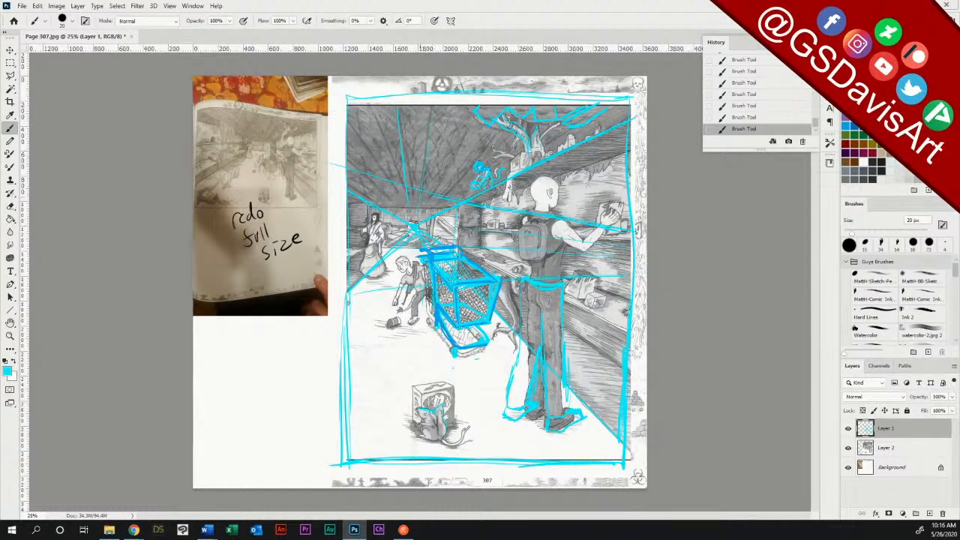
{"action": "left_click_drag", "start_coordinate": [472, 124], "coordinate": [420, 204]}
Step: Brush in the far wall's top edge and sketch the crouching child's head and arm in cyan
{"action": "left_click_drag", "start_coordinate": [368, 206], "coordinate": [457, 203]}
{"action": "mouse_move", "coordinate": [405, 257]}
{"action": "left_mouse_down"}
{"action": "mouse_move", "coordinate": [402, 272]}
{"action": "mouse_move", "coordinate": [405, 257]}
{"action": "left_mouse_up"}
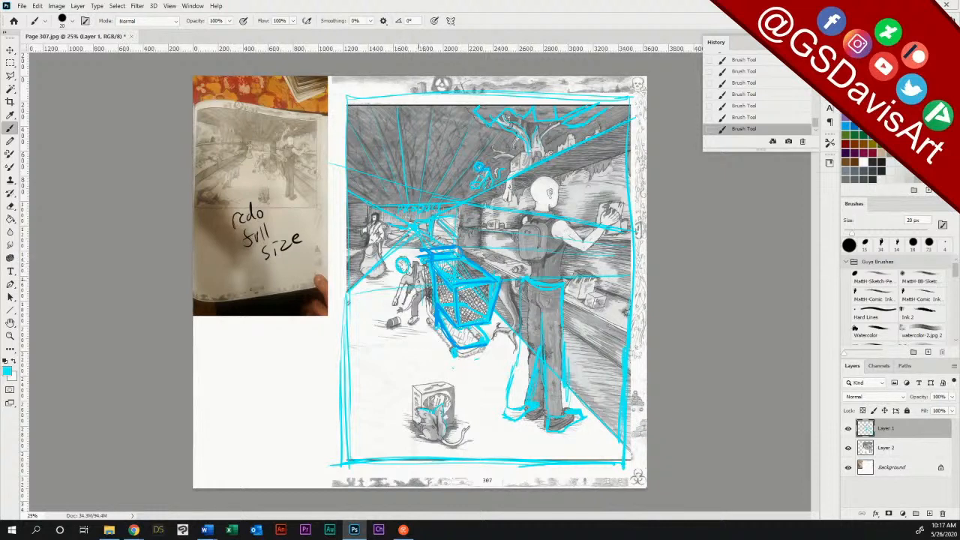
{"action": "left_click_drag", "start_coordinate": [401, 309], "coordinate": [418, 297]}
Step: Erase the loose cyan frame strokes and guide line ends around the panel's top and side borders
{"action": "left_click", "coordinate": [10, 205]}
{"action": "mouse_move", "coordinate": [345, 96]}
{"action": "left_mouse_down"}
{"action": "mouse_move", "coordinate": [631, 94]}
{"action": "mouse_move", "coordinate": [352, 102]}
{"action": "left_mouse_up"}
{"action": "mouse_move", "coordinate": [638, 136]}
{"action": "left_mouse_down"}
{"action": "mouse_move", "coordinate": [638, 99]}
{"action": "mouse_move", "coordinate": [633, 465]}
{"action": "mouse_move", "coordinate": [331, 467]}
{"action": "mouse_move", "coordinate": [612, 473]}
{"action": "left_mouse_up"}
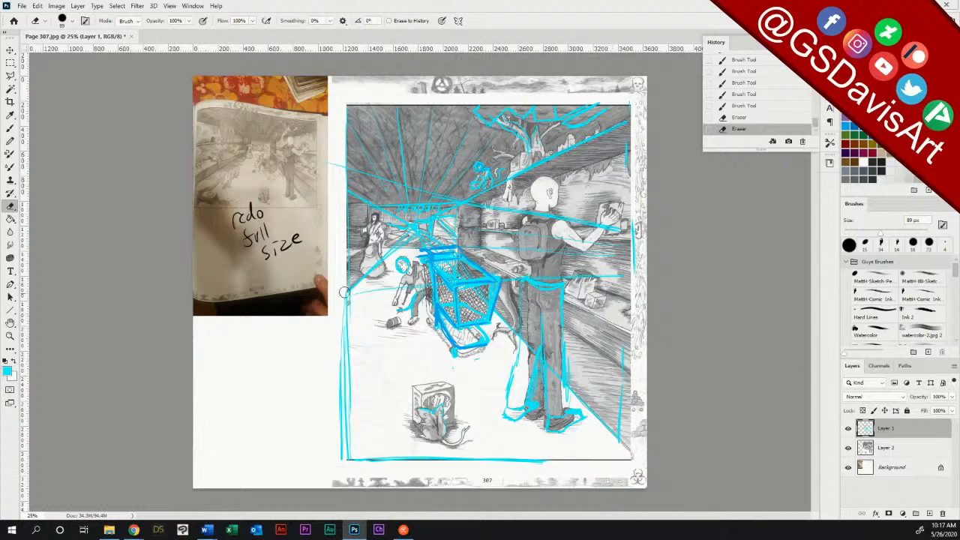
{"action": "left_click_drag", "start_coordinate": [339, 336], "coordinate": [346, 466]}
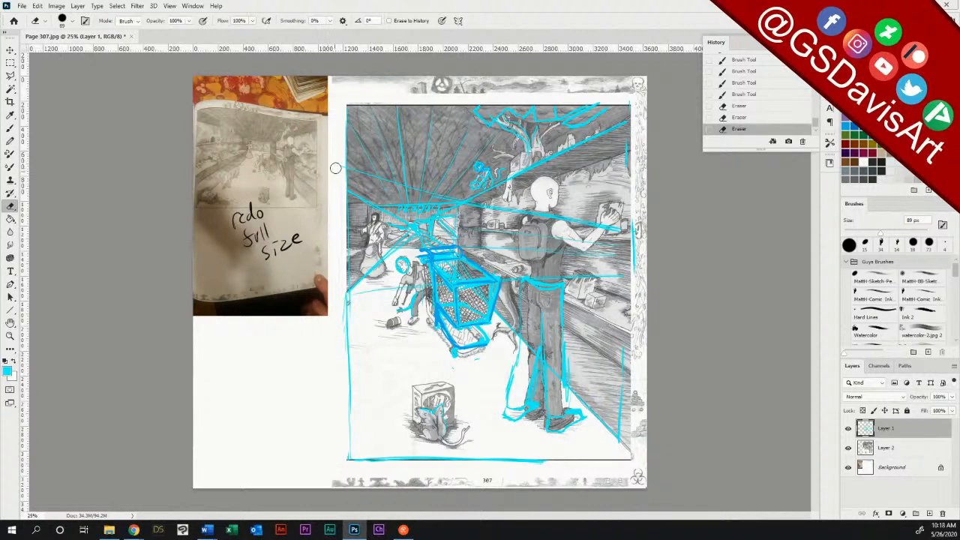
{"action": "left_click_drag", "start_coordinate": [329, 150], "coordinate": [323, 274]}
{"action": "left_click_drag", "start_coordinate": [634, 220], "coordinate": [636, 278]}
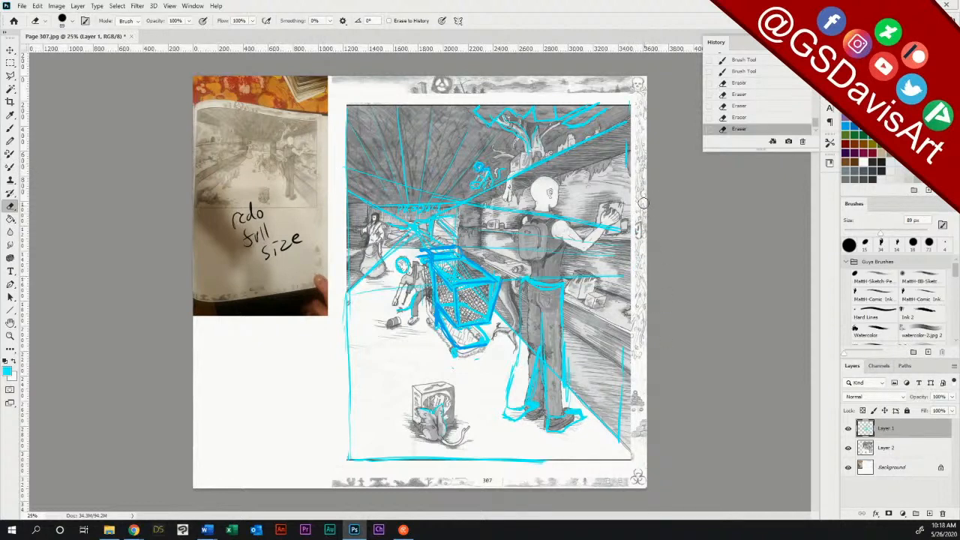
{"action": "left_click_drag", "start_coordinate": [634, 108], "coordinate": [636, 135]}
{"action": "left_click_drag", "start_coordinate": [621, 417], "coordinate": [622, 354]}
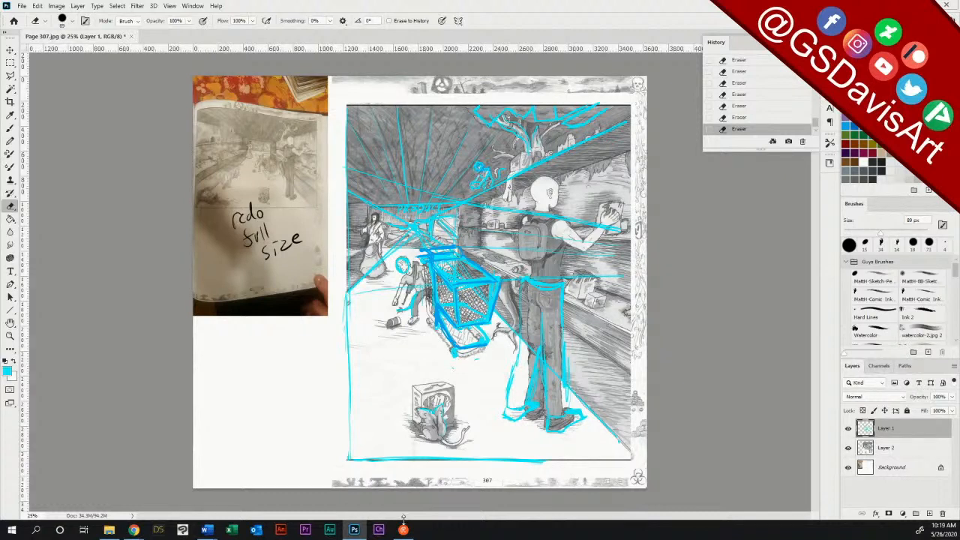
Step: Merge all visible layers of Page 307 and save the file
{"action": "key", "text": "ctrl+shift+e"}
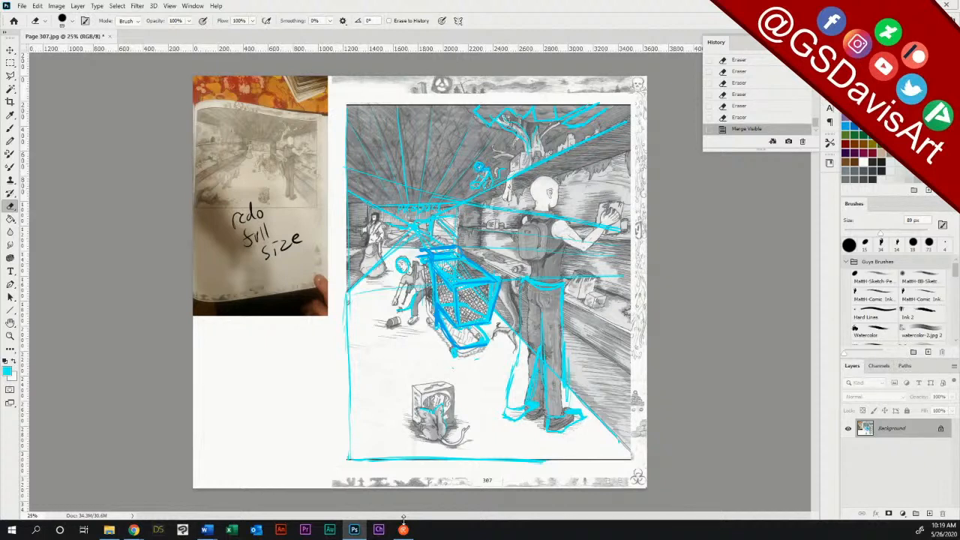
{"action": "left_click", "coordinate": [23, 6]}
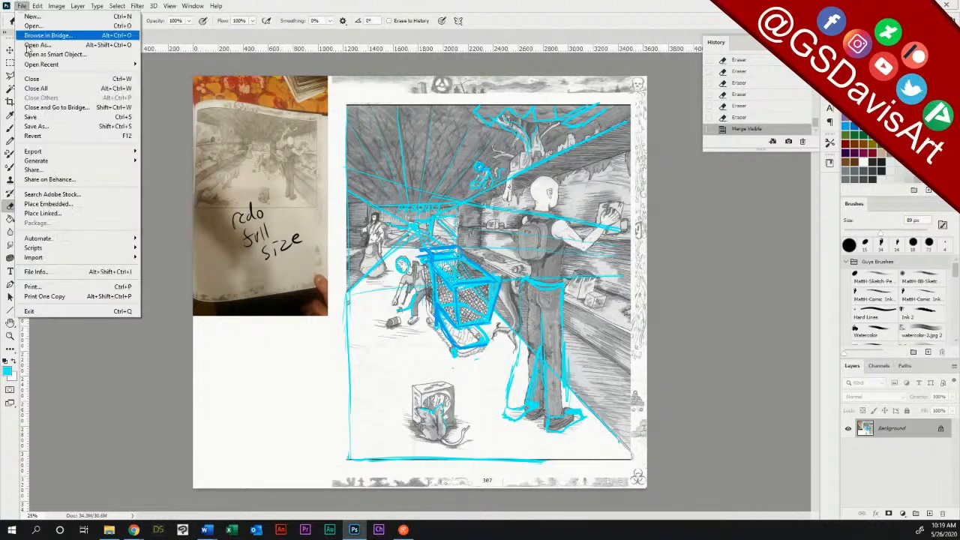
{"action": "left_click", "coordinate": [31, 117]}
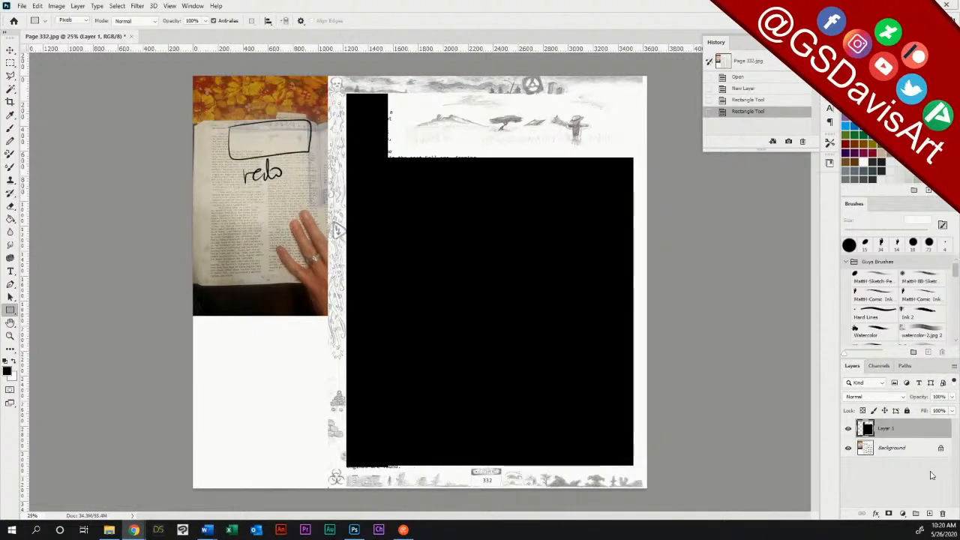
Step: Add a new layer to Page 332 and ink the scarecrow's hat and face in black with a 20 px brush
{"action": "left_click", "coordinate": [929, 513]}
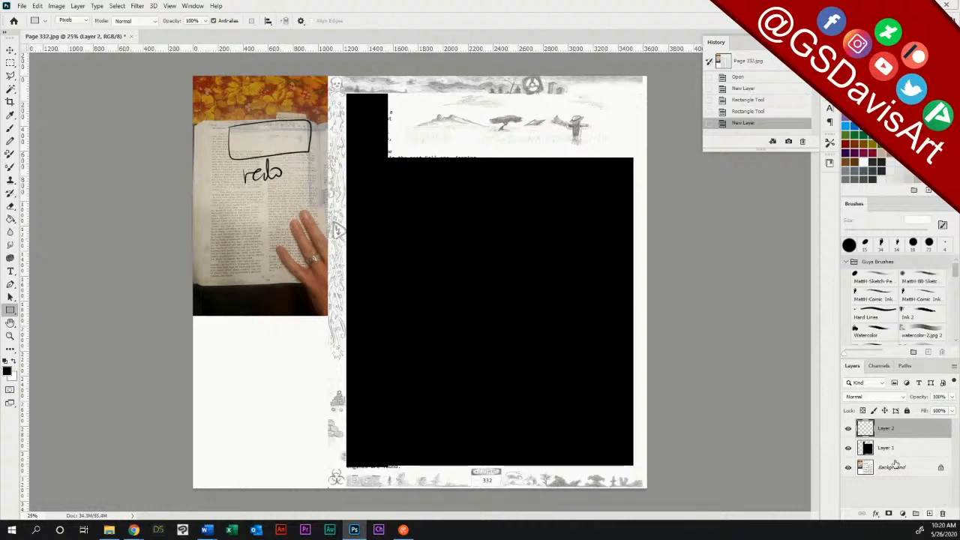
{"action": "left_click", "coordinate": [10, 336]}
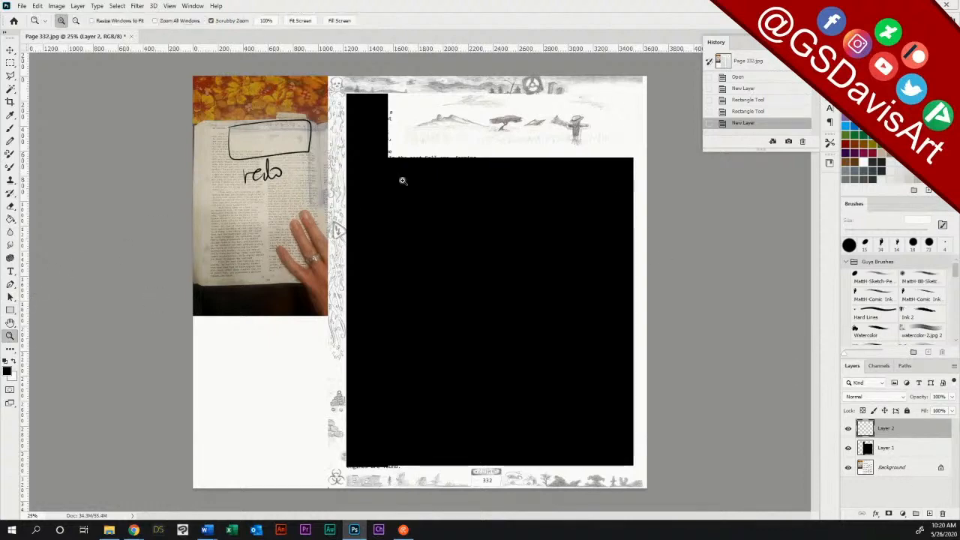
{"action": "left_click_drag", "start_coordinate": [552, 136], "coordinate": [588, 137]}
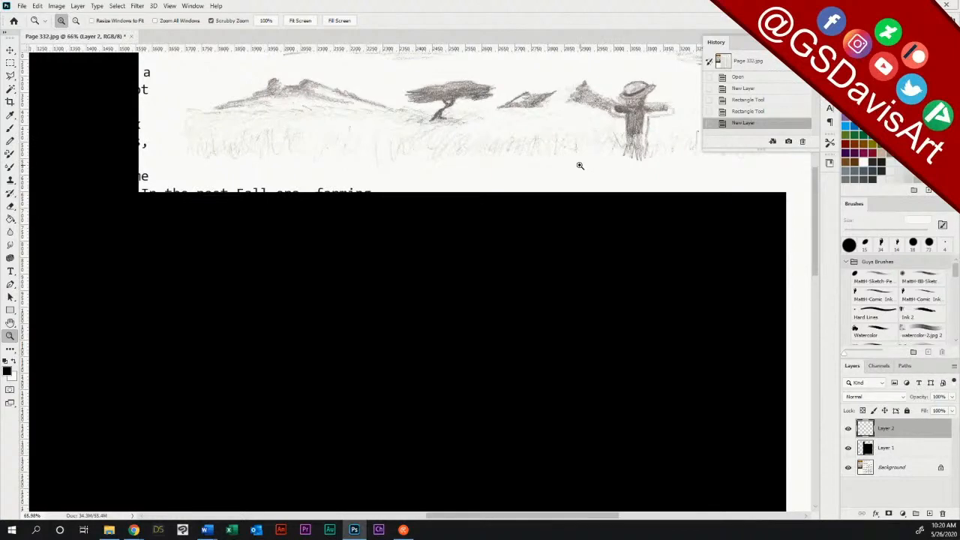
{"action": "mouse_move", "coordinate": [529, 248]}
{"action": "left_mouse_down"}
{"action": "mouse_move", "coordinate": [416, 352]}
{"action": "mouse_move", "coordinate": [416, 397]}
{"action": "mouse_move", "coordinate": [492, 383]}
{"action": "left_mouse_up"}
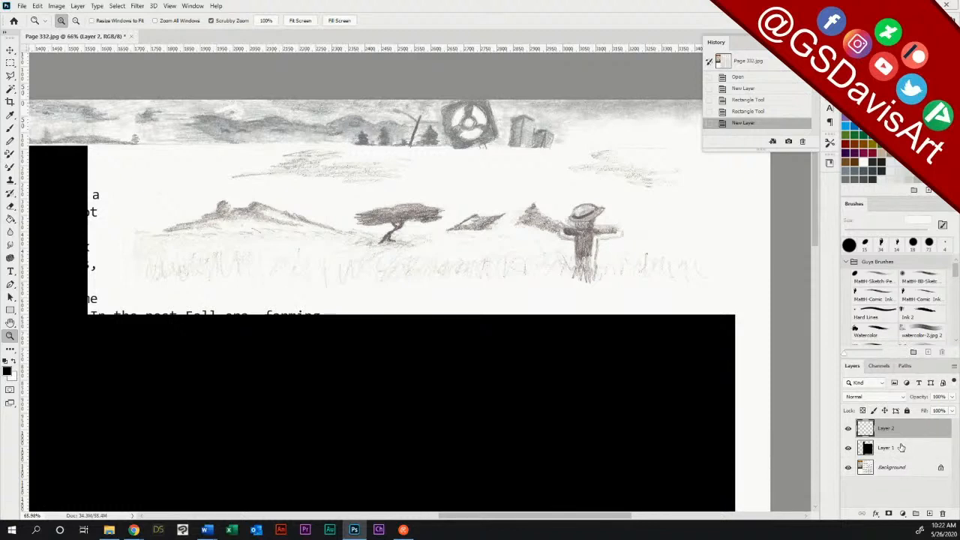
{"action": "left_click", "coordinate": [11, 128]}
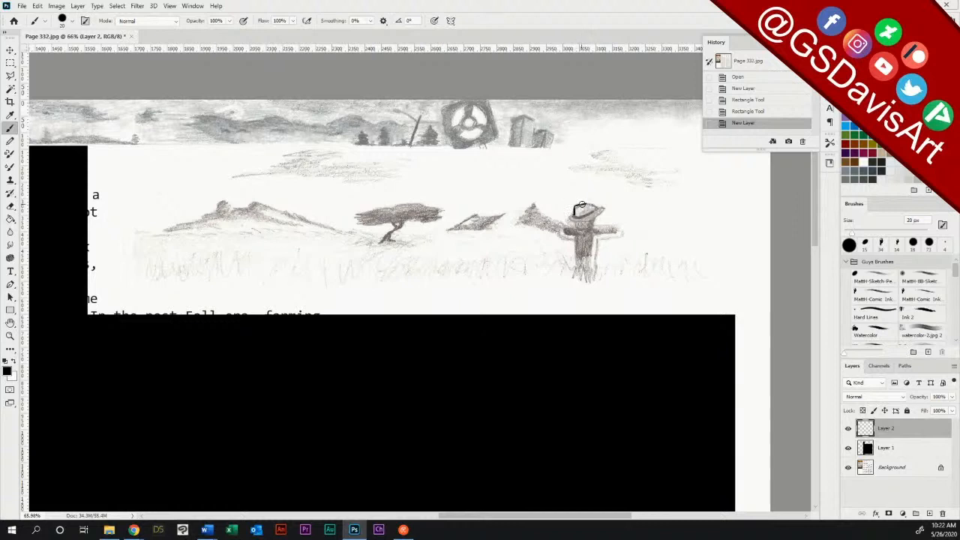
{"action": "mouse_move", "coordinate": [582, 204]}
{"action": "left_mouse_down"}
{"action": "mouse_move", "coordinate": [574, 208]}
{"action": "mouse_move", "coordinate": [583, 209]}
{"action": "left_mouse_up"}
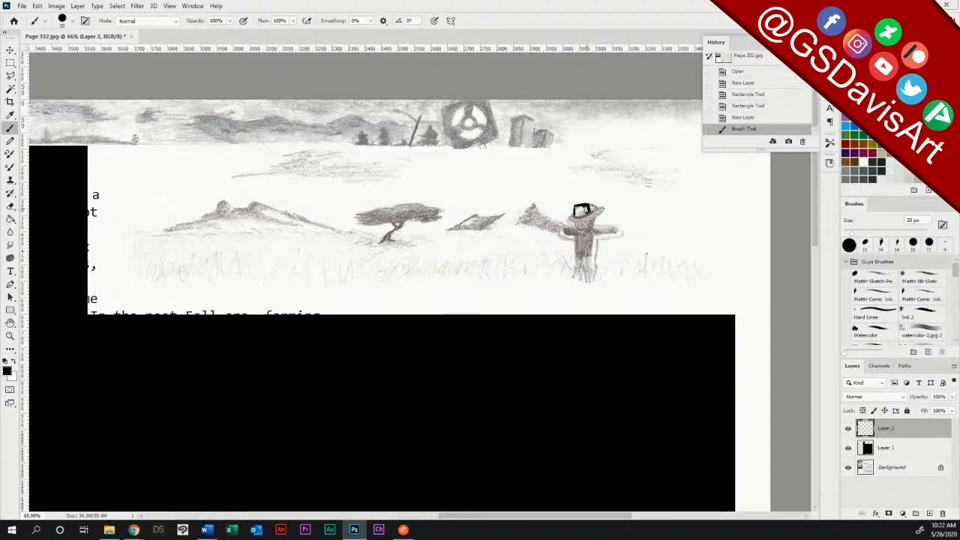
{"action": "left_click", "coordinate": [582, 210]}
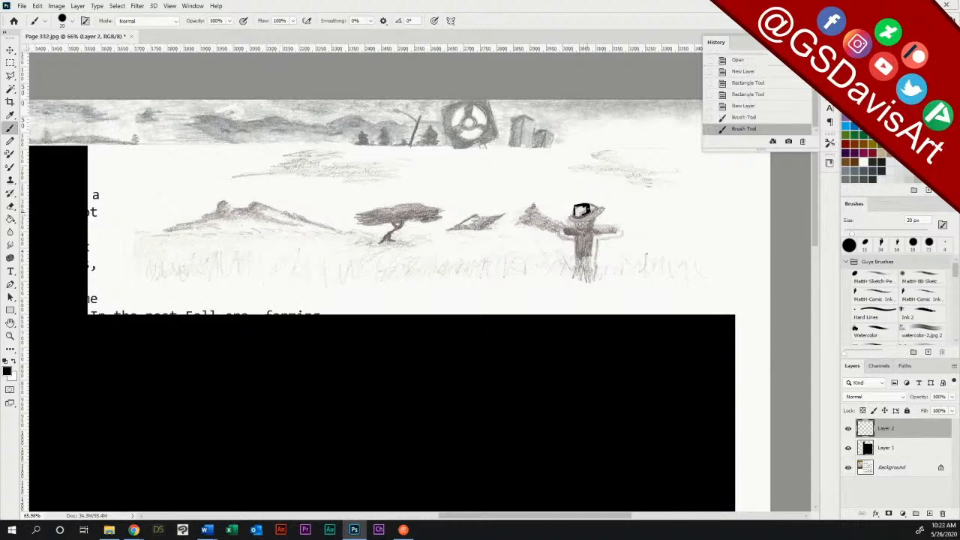
{"action": "left_click", "coordinate": [583, 211]}
{"action": "left_click_drag", "start_coordinate": [583, 213], "coordinate": [588, 212]}
{"action": "left_click_drag", "start_coordinate": [587, 214], "coordinate": [569, 220]}
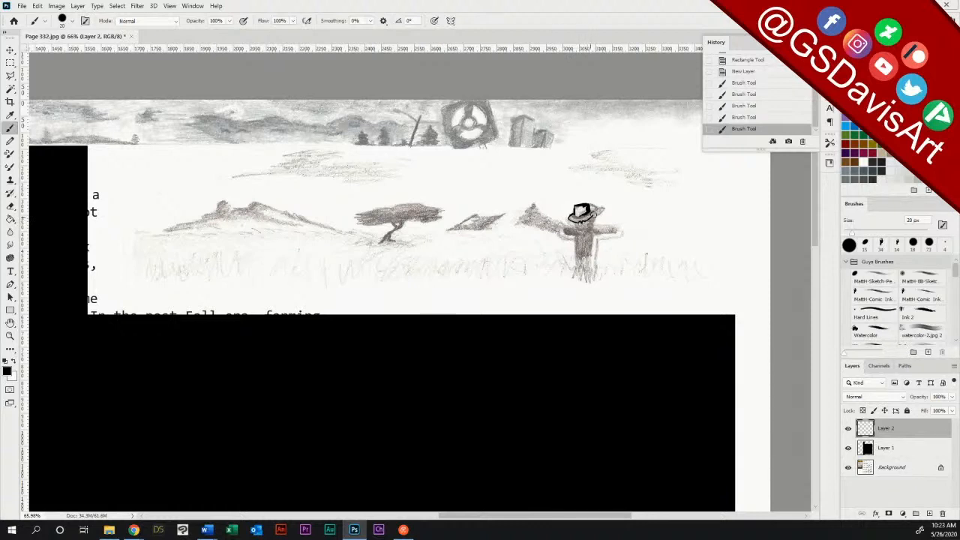
{"action": "left_click_drag", "start_coordinate": [582, 213], "coordinate": [583, 214]}
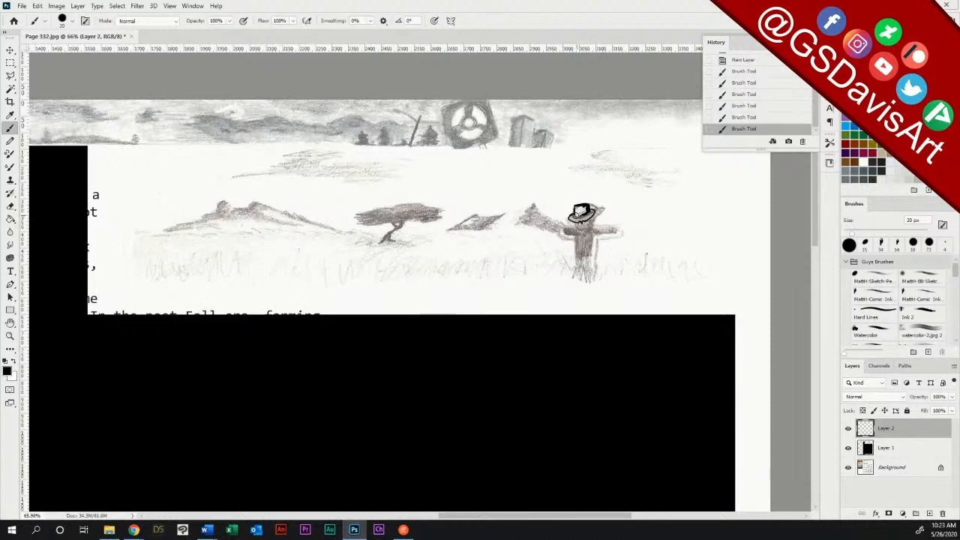
{"action": "left_click", "coordinate": [582, 213]}
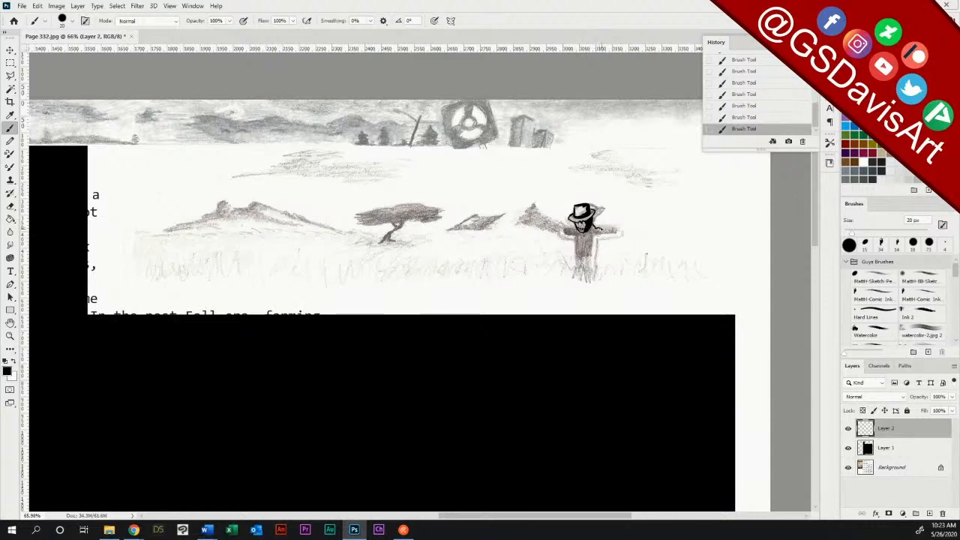
Step: Ink the scarecrow's jacket, outstretched arms with straw hands, and both legs in black
{"action": "mouse_move", "coordinate": [600, 224]}
{"action": "left_mouse_down"}
{"action": "mouse_move", "coordinate": [630, 225]}
{"action": "mouse_move", "coordinate": [629, 237]}
{"action": "mouse_move", "coordinate": [595, 240]}
{"action": "mouse_move", "coordinate": [593, 258]}
{"action": "left_mouse_up"}
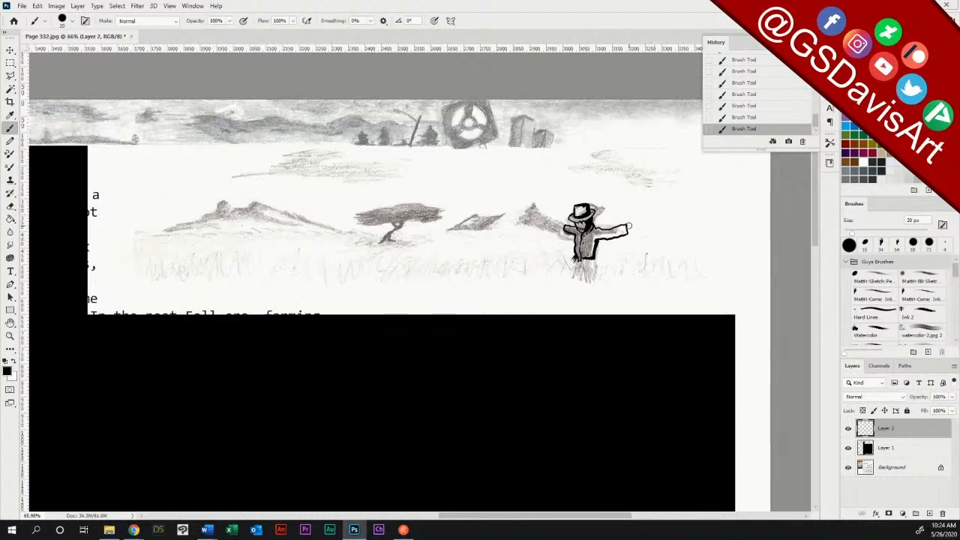
{"action": "mouse_move", "coordinate": [628, 225]}
{"action": "left_mouse_down"}
{"action": "mouse_move", "coordinate": [639, 222]}
{"action": "mouse_move", "coordinate": [632, 233]}
{"action": "left_mouse_up"}
{"action": "mouse_move", "coordinate": [567, 225]}
{"action": "left_mouse_down"}
{"action": "mouse_move", "coordinate": [557, 219]}
{"action": "mouse_move", "coordinate": [559, 231]}
{"action": "left_mouse_up"}
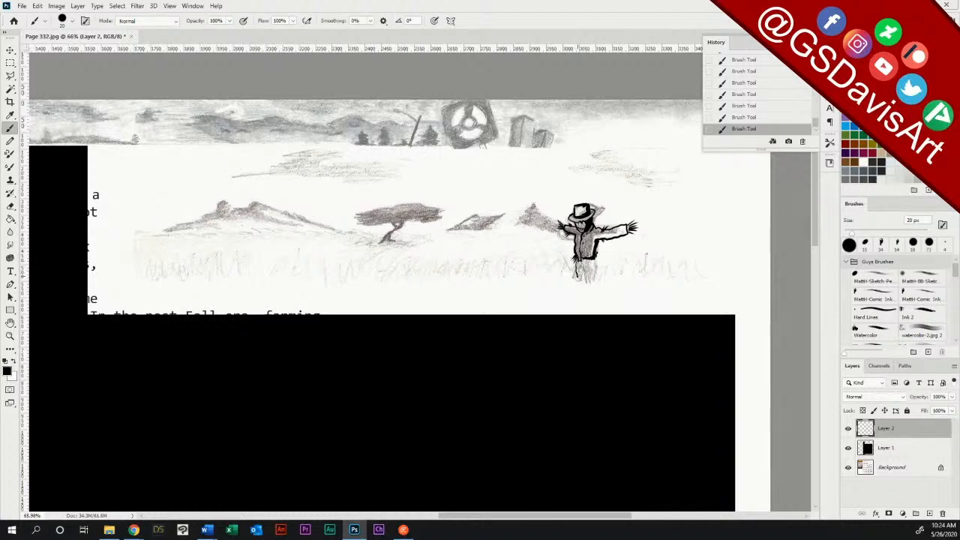
{"action": "left_click_drag", "start_coordinate": [576, 273], "coordinate": [586, 294]}
{"action": "mouse_move", "coordinate": [594, 255]}
{"action": "left_mouse_down"}
{"action": "mouse_move", "coordinate": [595, 288]}
{"action": "mouse_move", "coordinate": [584, 297]}
{"action": "left_mouse_up"}
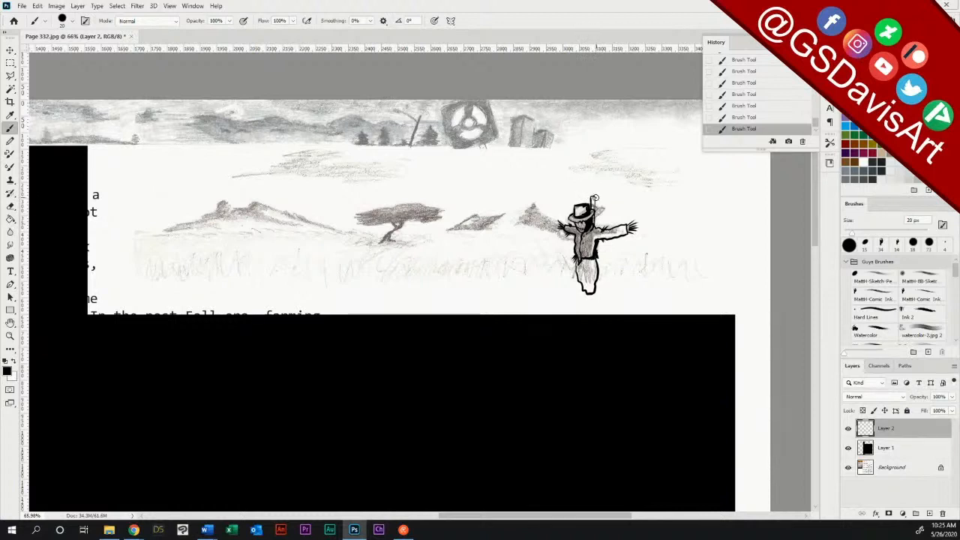
Step: Draw the wooden post behind the scarecrow down to its base and erase stray lines around the lower legs
{"action": "left_click_drag", "start_coordinate": [593, 196], "coordinate": [596, 291]}
{"action": "left_click_drag", "start_coordinate": [584, 302], "coordinate": [594, 303]}
{"action": "left_click", "coordinate": [10, 206]}
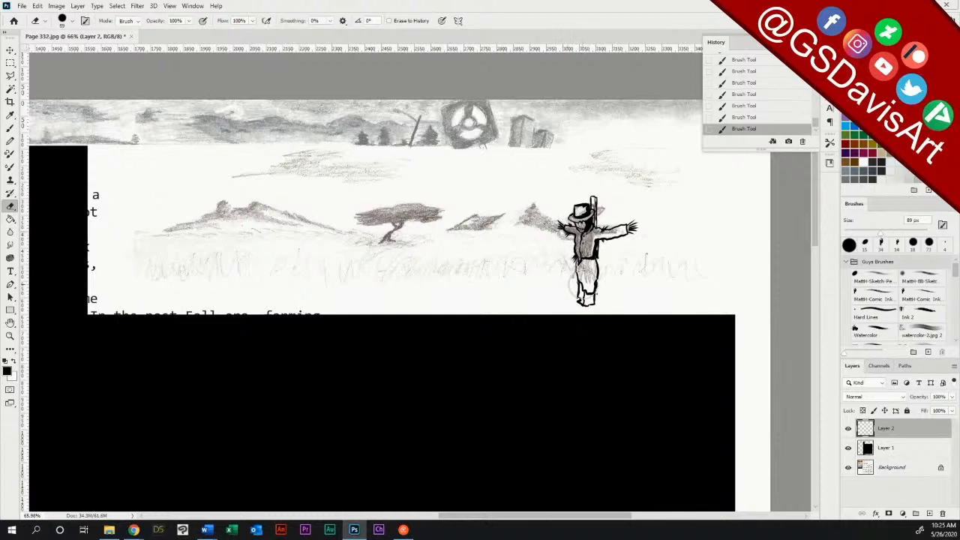
{"action": "left_click_drag", "start_coordinate": [583, 288], "coordinate": [591, 296]}
Step: Brush heavy black shading along the scarecrow's legs and feet and down the post's shadowed side
{"action": "left_click", "coordinate": [11, 129]}
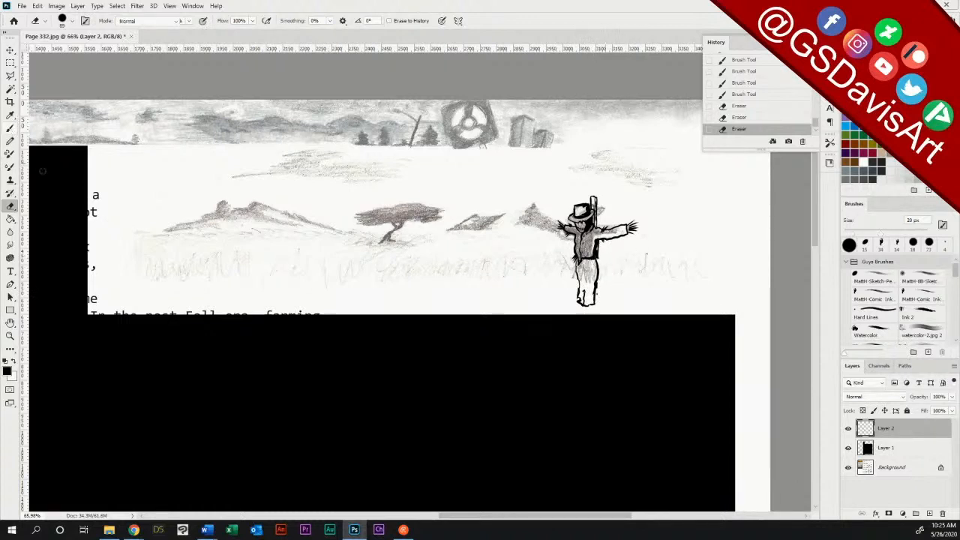
{"action": "left_click_drag", "start_coordinate": [594, 260], "coordinate": [597, 267]}
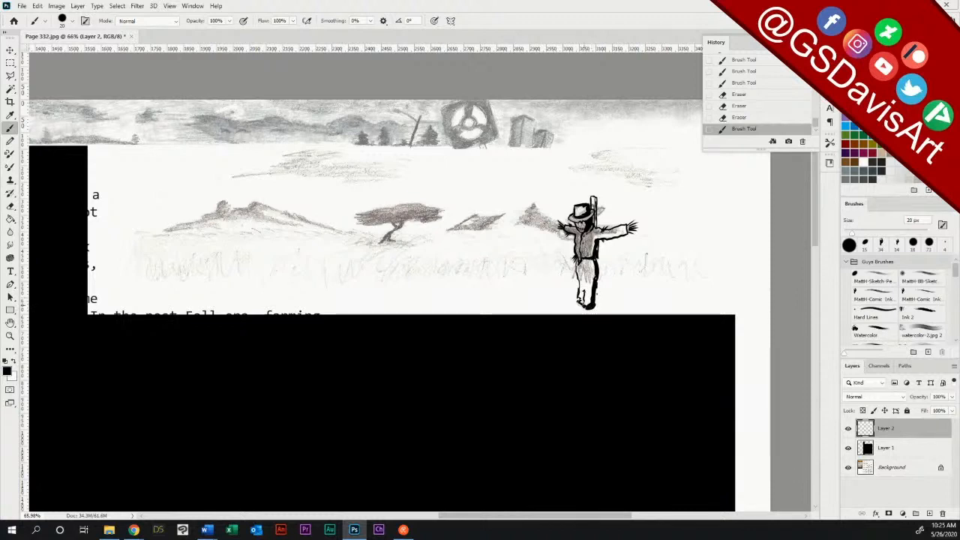
{"action": "left_click", "coordinate": [584, 299]}
{"action": "left_click", "coordinate": [585, 306]}
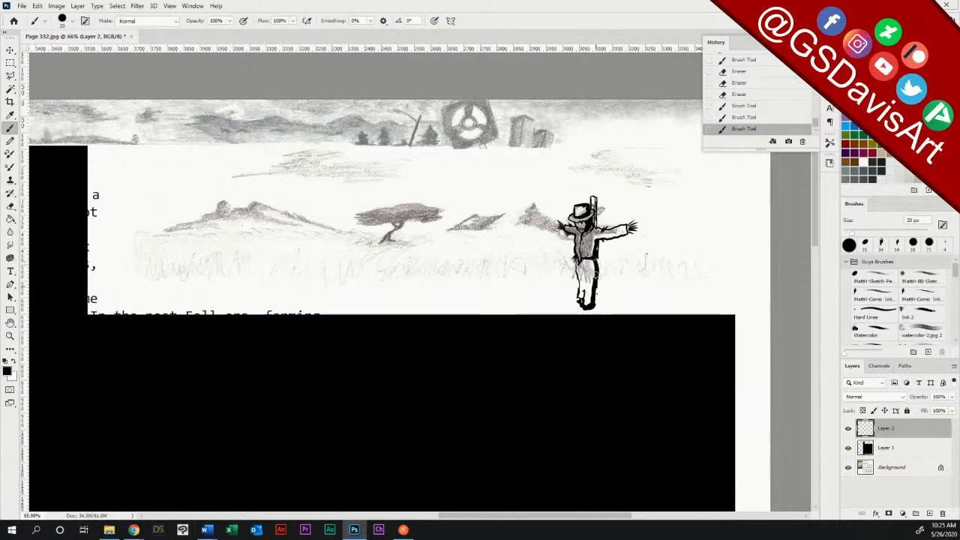
{"action": "left_click_drag", "start_coordinate": [596, 276], "coordinate": [594, 302]}
{"action": "left_click_drag", "start_coordinate": [594, 259], "coordinate": [592, 301]}
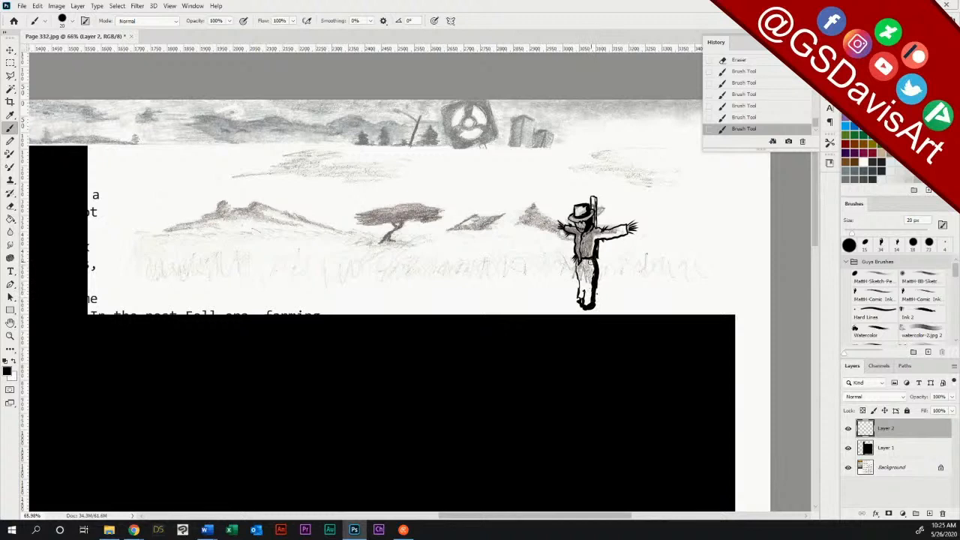
{"action": "left_click_drag", "start_coordinate": [592, 261], "coordinate": [592, 280]}
{"action": "mouse_move", "coordinate": [570, 269]}
{"action": "left_mouse_down"}
{"action": "mouse_move", "coordinate": [584, 267]}
{"action": "mouse_move", "coordinate": [584, 289]}
{"action": "left_mouse_up"}
{"action": "mouse_move", "coordinate": [596, 301]}
{"action": "left_mouse_down"}
{"action": "mouse_move", "coordinate": [597, 287]}
{"action": "mouse_move", "coordinate": [597, 301]}
{"action": "left_mouse_up"}
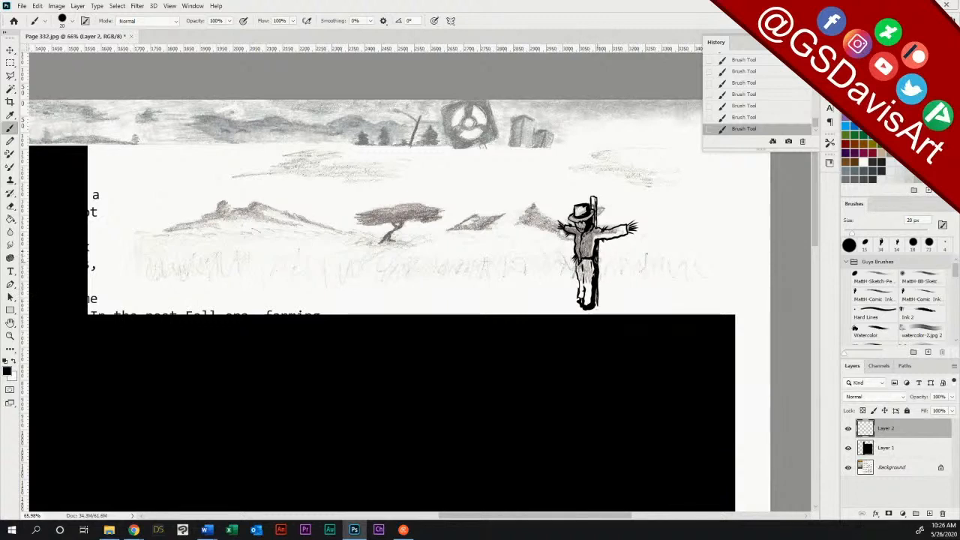
{"action": "left_click_drag", "start_coordinate": [597, 260], "coordinate": [596, 308]}
Step: Ink the outline of the rocky hills on the horizon and add contour strokes along their slopes
{"action": "mouse_move", "coordinate": [180, 225]}
{"action": "left_mouse_down"}
{"action": "mouse_move", "coordinate": [232, 199]}
{"action": "mouse_move", "coordinate": [271, 235]}
{"action": "left_mouse_up"}
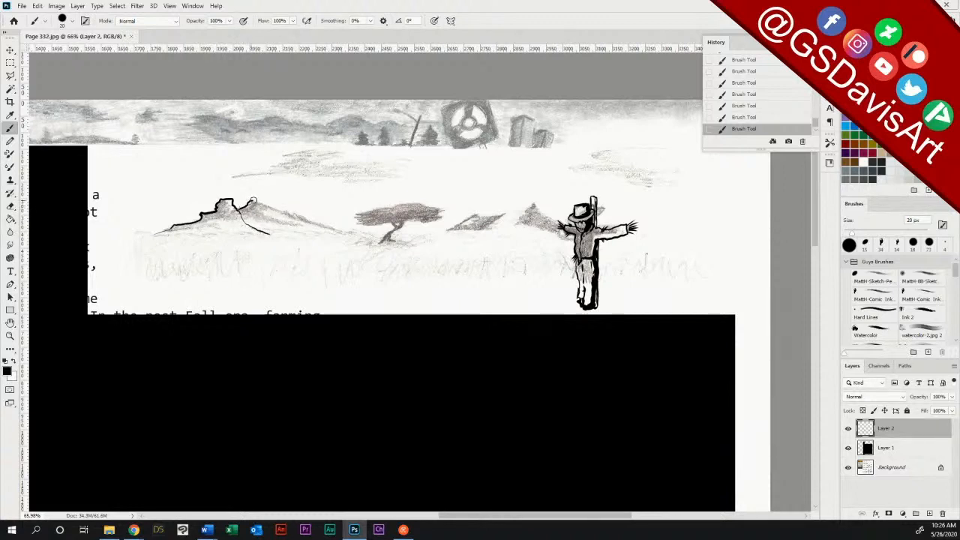
{"action": "left_click_drag", "start_coordinate": [253, 201], "coordinate": [364, 235]}
{"action": "left_click_drag", "start_coordinate": [272, 223], "coordinate": [291, 213]}
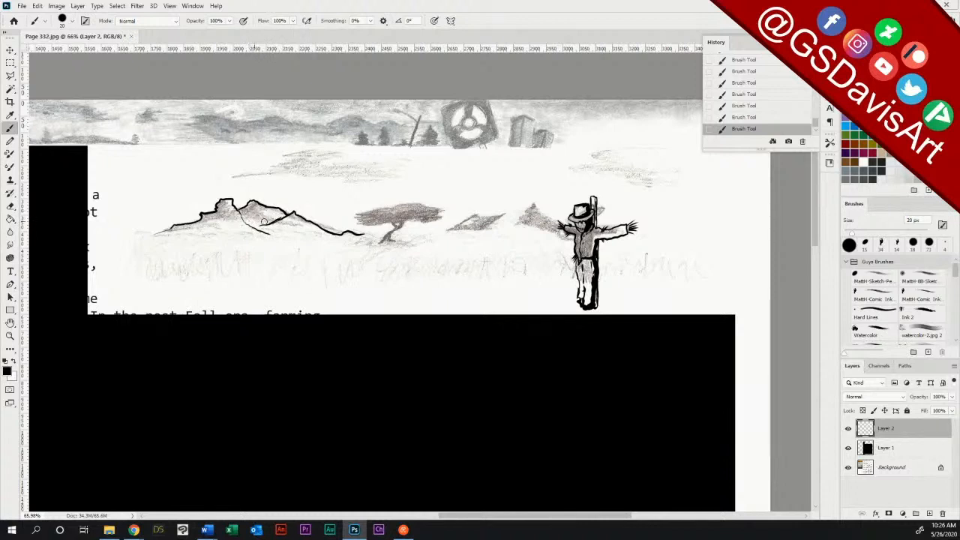
{"action": "left_click_drag", "start_coordinate": [243, 209], "coordinate": [314, 227]}
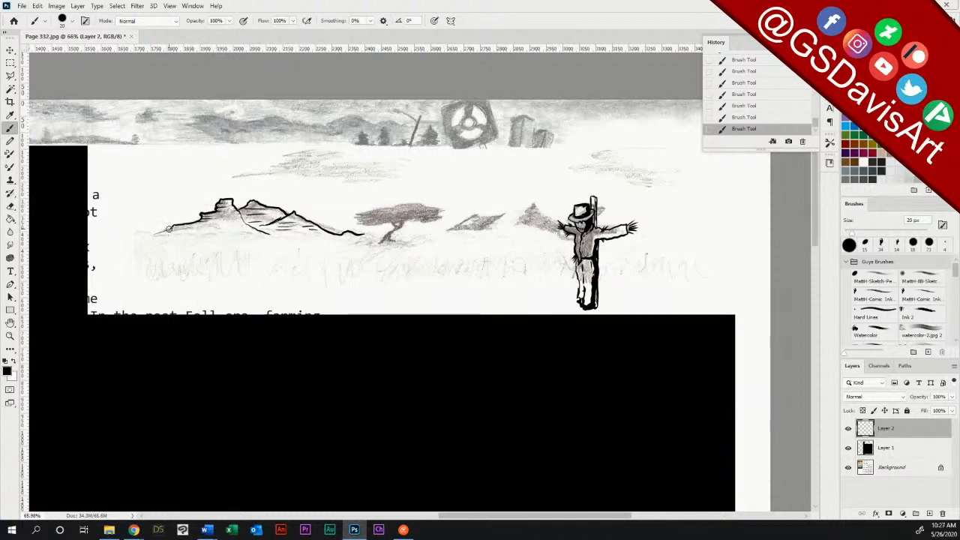
Step: Ink the ground line beneath the left hills and outline the low hill and taller peak between the tree and the scarecrow
{"action": "left_click_drag", "start_coordinate": [181, 227], "coordinate": [155, 234]}
{"action": "left_click_drag", "start_coordinate": [187, 233], "coordinate": [378, 235]}
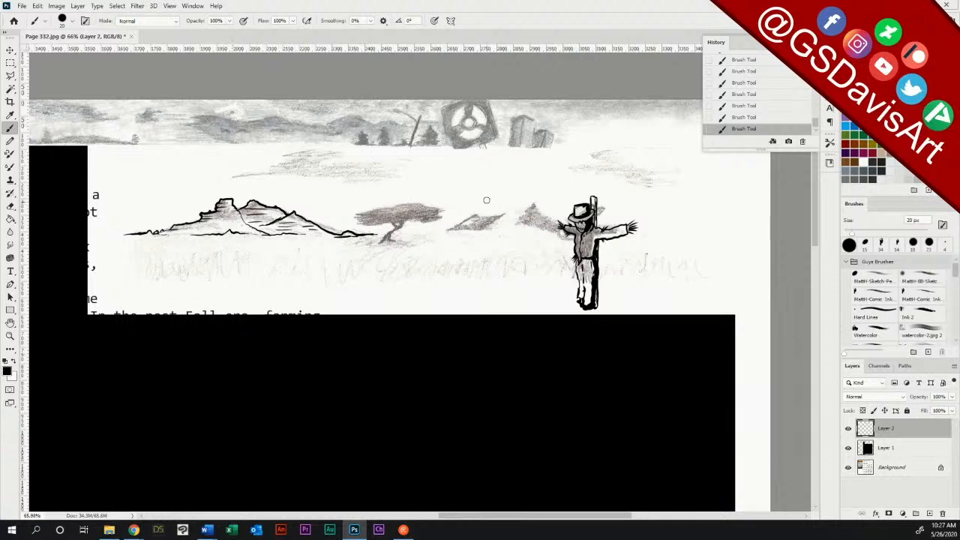
{"action": "left_click_drag", "start_coordinate": [440, 231], "coordinate": [520, 206]}
{"action": "left_click_drag", "start_coordinate": [531, 198], "coordinate": [571, 213]}
{"action": "left_click_drag", "start_coordinate": [397, 233], "coordinate": [439, 232]}
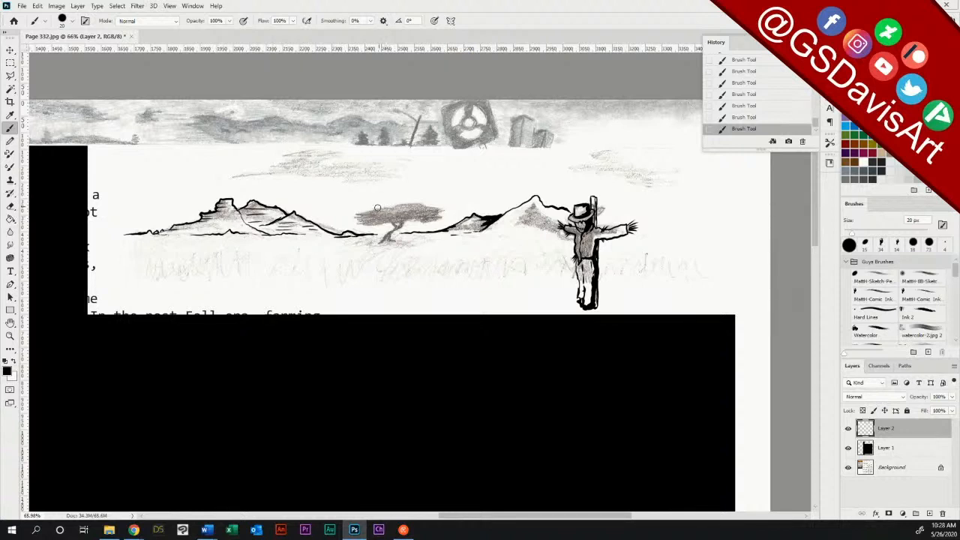
Step: Ink the bare tree between the hills over its sketch, with a twisted trunk, spreading roots and jagged branches
{"action": "mouse_move", "coordinate": [369, 205]}
{"action": "left_mouse_down"}
{"action": "mouse_move", "coordinate": [396, 225]}
{"action": "mouse_move", "coordinate": [370, 244]}
{"action": "left_mouse_up"}
{"action": "left_click_drag", "start_coordinate": [432, 211], "coordinate": [439, 206]}
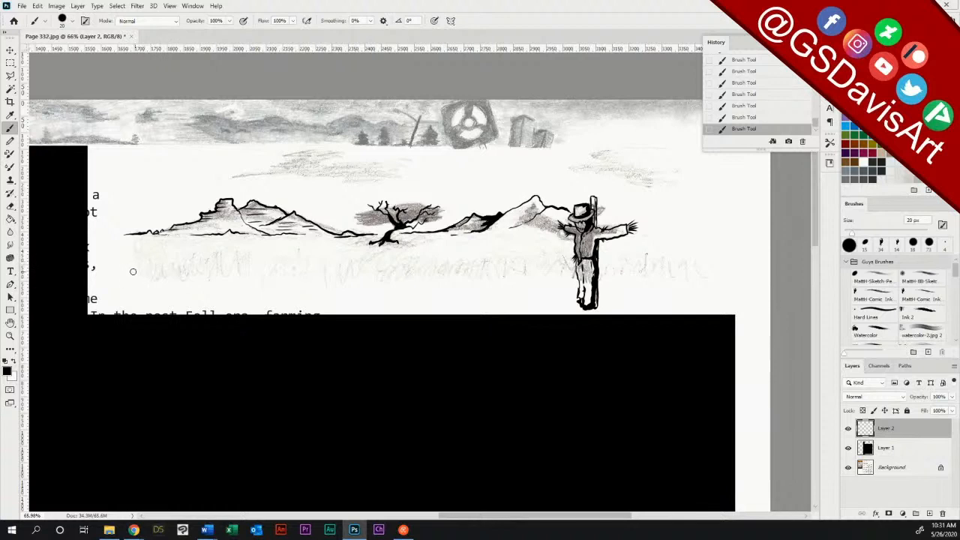
{"action": "left_click_drag", "start_coordinate": [130, 260], "coordinate": [137, 296]}
{"action": "left_click_drag", "start_coordinate": [144, 262], "coordinate": [144, 296]}
{"action": "mouse_move", "coordinate": [151, 256]}
{"action": "left_mouse_down"}
{"action": "mouse_move", "coordinate": [152, 299]}
{"action": "mouse_move", "coordinate": [162, 279]}
{"action": "mouse_move", "coordinate": [161, 299]}
{"action": "mouse_move", "coordinate": [170, 289]}
{"action": "mouse_move", "coordinate": [172, 298]}
{"action": "left_mouse_up"}
{"action": "mouse_move", "coordinate": [183, 258]}
{"action": "left_mouse_down"}
{"action": "mouse_move", "coordinate": [183, 299]}
{"action": "mouse_move", "coordinate": [195, 274]}
{"action": "mouse_move", "coordinate": [194, 300]}
{"action": "mouse_move", "coordinate": [207, 291]}
{"action": "mouse_move", "coordinate": [198, 250]}
{"action": "mouse_move", "coordinate": [193, 302]}
{"action": "mouse_move", "coordinate": [198, 245]}
{"action": "mouse_move", "coordinate": [201, 257]}
{"action": "mouse_move", "coordinate": [195, 288]}
{"action": "mouse_move", "coordinate": [201, 257]}
{"action": "mouse_move", "coordinate": [179, 282]}
{"action": "mouse_move", "coordinate": [181, 242]}
{"action": "mouse_move", "coordinate": [190, 248]}
{"action": "mouse_move", "coordinate": [184, 291]}
{"action": "mouse_move", "coordinate": [203, 257]}
{"action": "mouse_move", "coordinate": [177, 286]}
{"action": "mouse_move", "coordinate": [170, 249]}
{"action": "mouse_move", "coordinate": [172, 260]}
{"action": "mouse_move", "coordinate": [207, 251]}
{"action": "mouse_move", "coordinate": [203, 284]}
{"action": "left_mouse_up"}
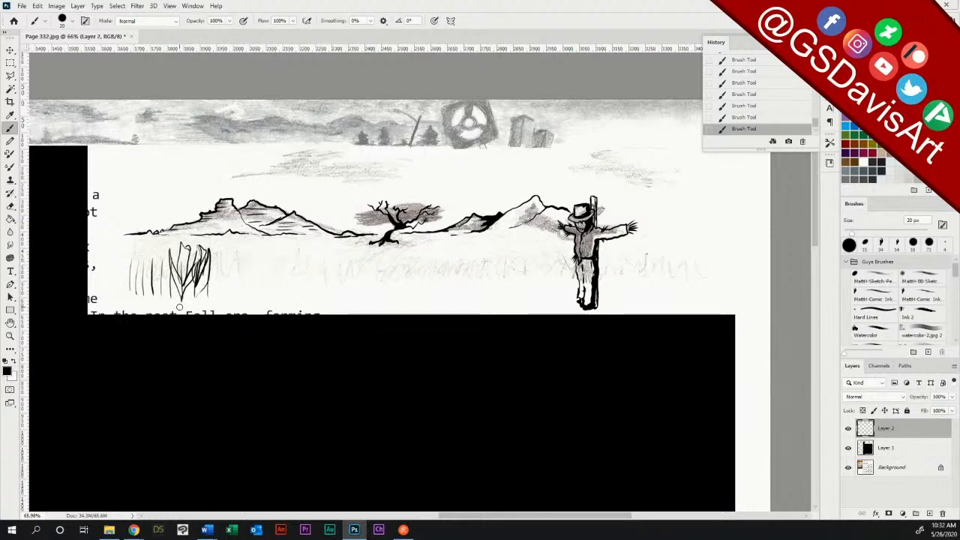
{"action": "left_click", "coordinate": [10, 207]}
{"action": "mouse_move", "coordinate": [156, 270]}
{"action": "left_mouse_down"}
{"action": "mouse_move", "coordinate": [130, 277]}
{"action": "mouse_move", "coordinate": [161, 256]}
{"action": "mouse_move", "coordinate": [173, 268]}
{"action": "mouse_move", "coordinate": [186, 247]}
{"action": "mouse_move", "coordinate": [209, 253]}
{"action": "mouse_move", "coordinate": [194, 282]}
{"action": "mouse_move", "coordinate": [176, 289]}
{"action": "mouse_move", "coordinate": [210, 289]}
{"action": "mouse_move", "coordinate": [135, 284]}
{"action": "mouse_move", "coordinate": [187, 280]}
{"action": "left_mouse_up"}
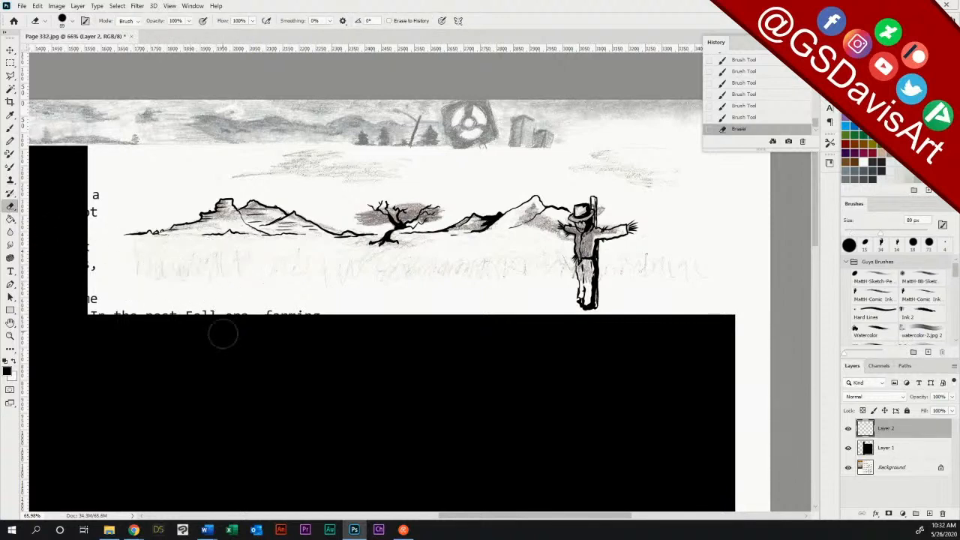
{"action": "left_click_drag", "start_coordinate": [285, 280], "coordinate": [311, 269]}
Step: Brush the distant ridge line to the right of the scarecrow and add short strokes beside the top of its post
{"action": "left_click", "coordinate": [10, 130]}
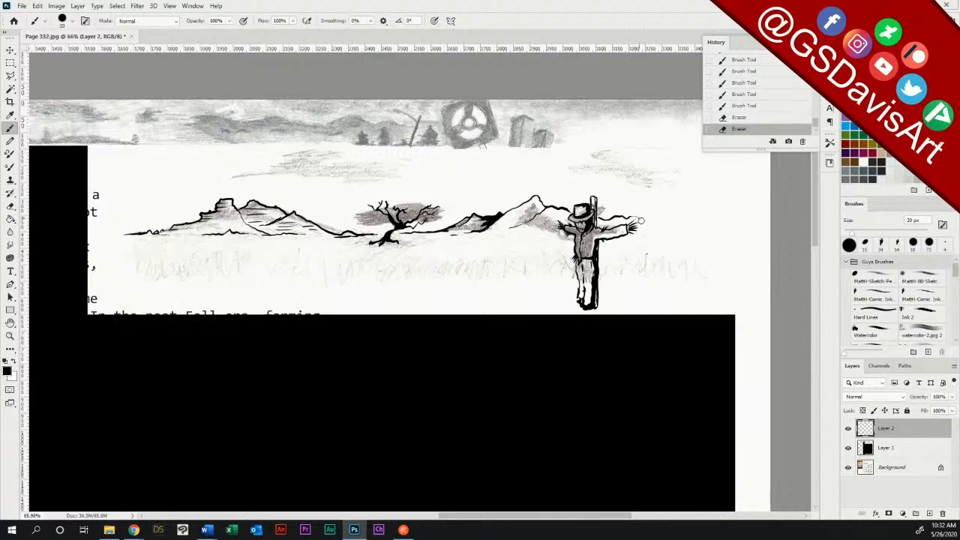
{"action": "left_click_drag", "start_coordinate": [636, 222], "coordinate": [705, 225]}
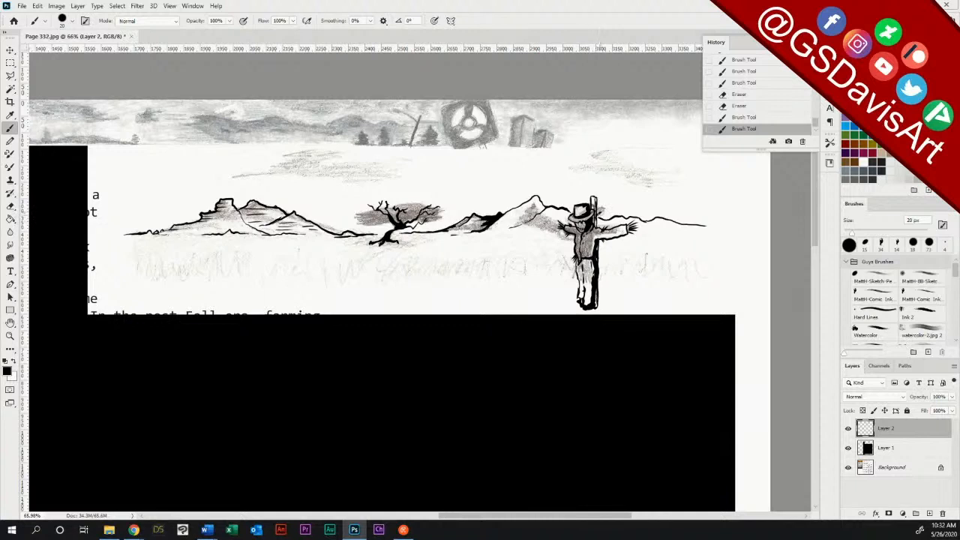
{"action": "left_click_drag", "start_coordinate": [598, 211], "coordinate": [608, 208]}
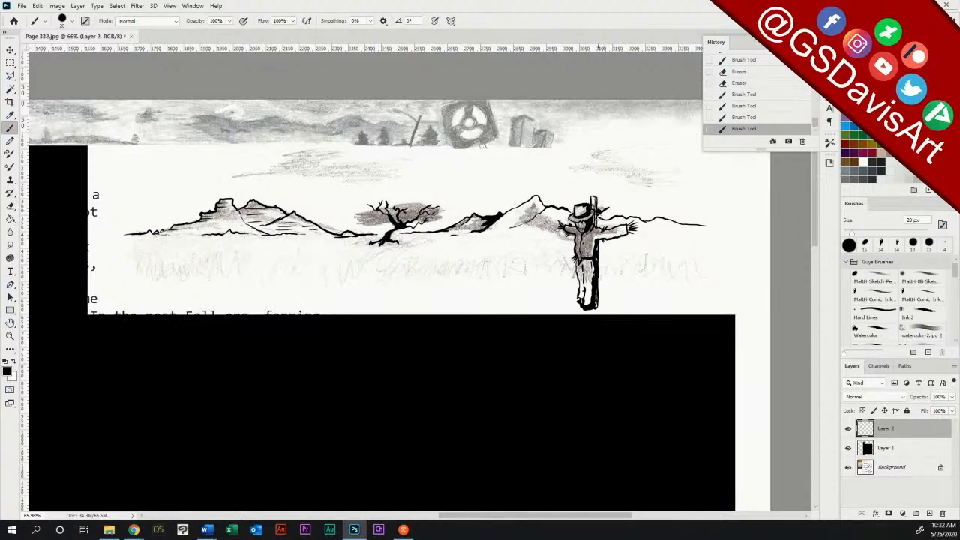
{"action": "left_click_drag", "start_coordinate": [597, 221], "coordinate": [600, 217]}
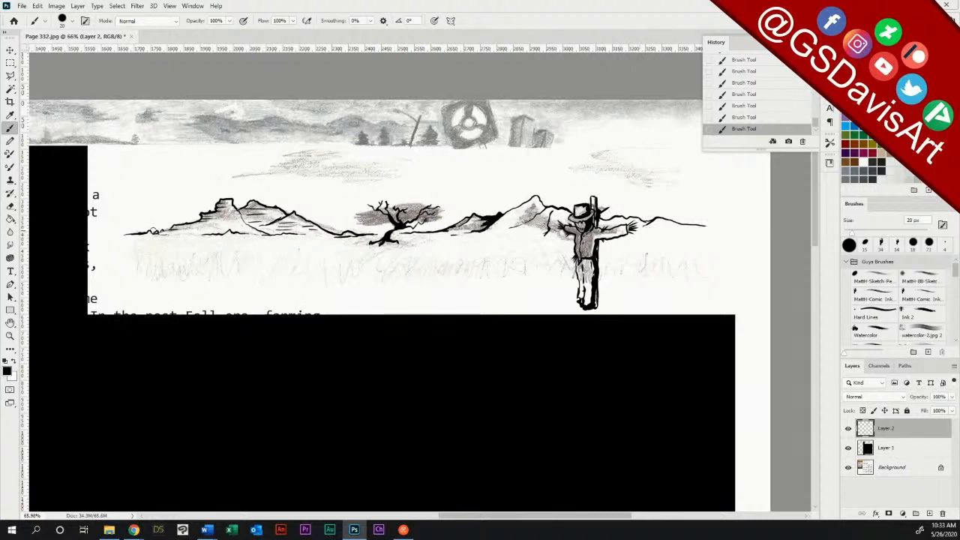
Step: Add thin horizontal ground strokes across the plain below the hills, from the left edge to the right of the scarecrow
{"action": "left_click_drag", "start_coordinate": [129, 241], "coordinate": [336, 239]}
{"action": "left_click_drag", "start_coordinate": [195, 246], "coordinate": [361, 242]}
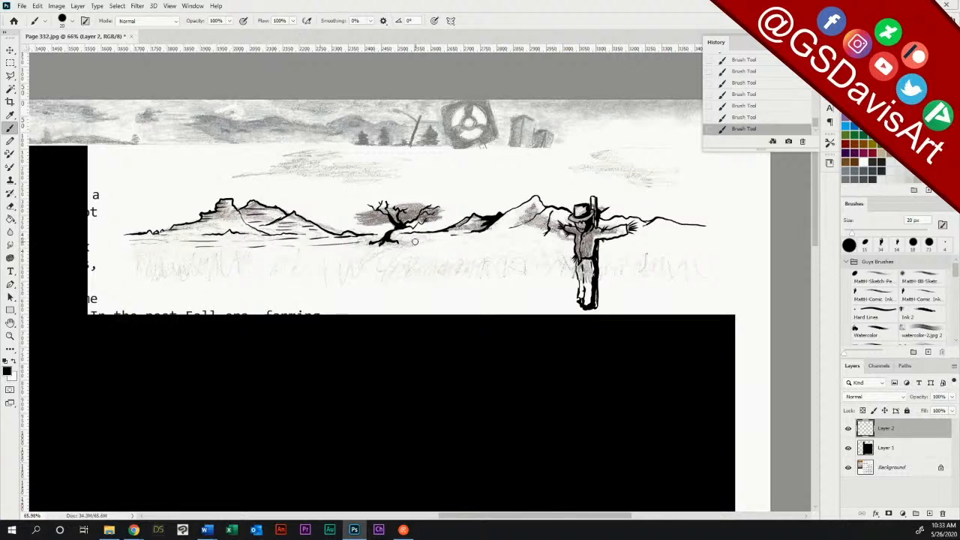
{"action": "mouse_move", "coordinate": [490, 235]}
{"action": "left_mouse_down"}
{"action": "mouse_move", "coordinate": [530, 234]}
{"action": "mouse_move", "coordinate": [497, 239]}
{"action": "left_mouse_up"}
{"action": "left_click_drag", "start_coordinate": [510, 238], "coordinate": [533, 238]}
{"action": "left_click_drag", "start_coordinate": [643, 233], "coordinate": [704, 230]}
{"action": "left_click_drag", "start_coordinate": [646, 234], "coordinate": [709, 235]}
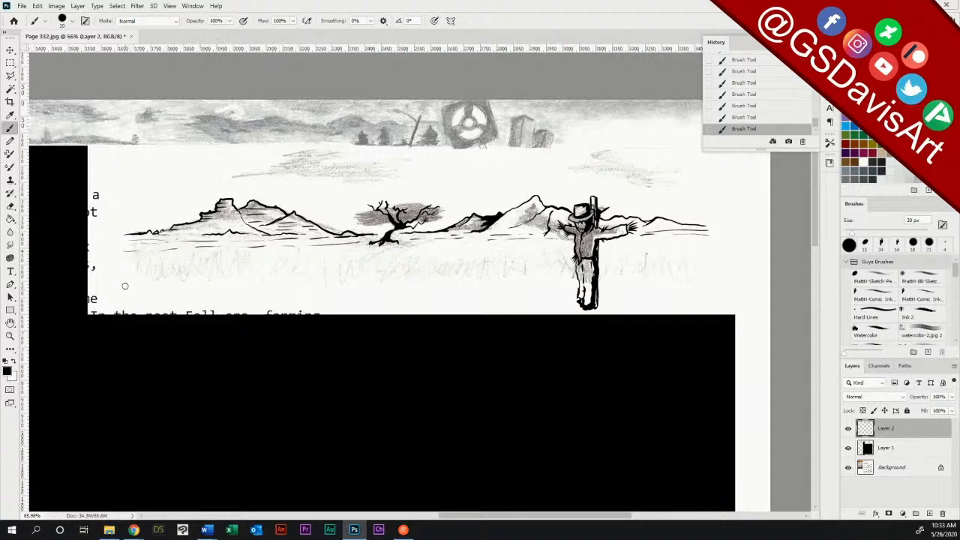
{"action": "mouse_move", "coordinate": [124, 268]}
{"action": "left_mouse_down"}
{"action": "mouse_move", "coordinate": [124, 297]}
{"action": "mouse_move", "coordinate": [132, 270]}
{"action": "mouse_move", "coordinate": [129, 304]}
{"action": "mouse_move", "coordinate": [142, 272]}
{"action": "mouse_move", "coordinate": [162, 299]}
{"action": "left_mouse_up"}
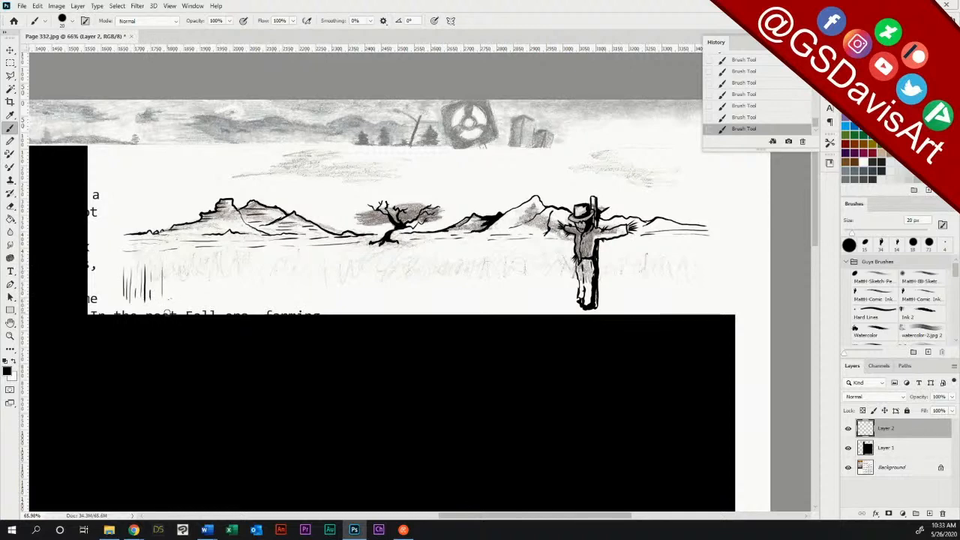
{"action": "left_click", "coordinate": [11, 206]}
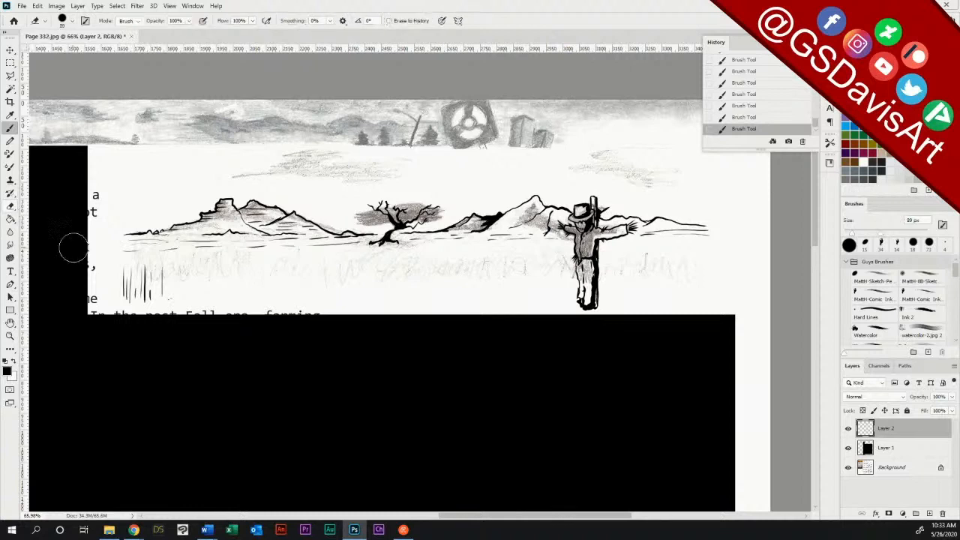
{"action": "mouse_move", "coordinate": [147, 269]}
{"action": "left_mouse_down"}
{"action": "mouse_move", "coordinate": [123, 275]}
{"action": "mouse_move", "coordinate": [155, 268]}
{"action": "mouse_move", "coordinate": [131, 293]}
{"action": "mouse_move", "coordinate": [163, 283]}
{"action": "mouse_move", "coordinate": [177, 298]}
{"action": "left_mouse_up"}
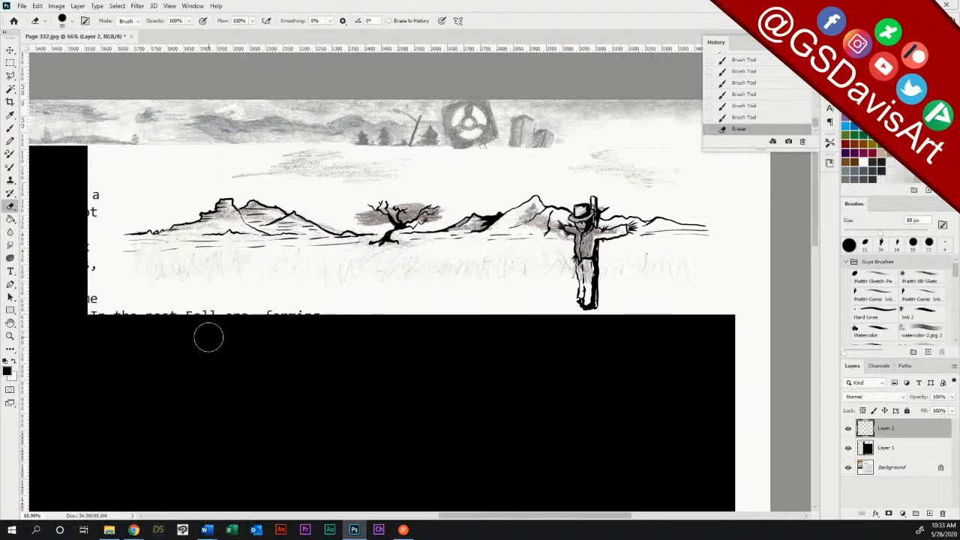
Step: Ink the left cloud above the hills with a long flat base and a billowing upper outline
{"action": "key", "text": "b"}
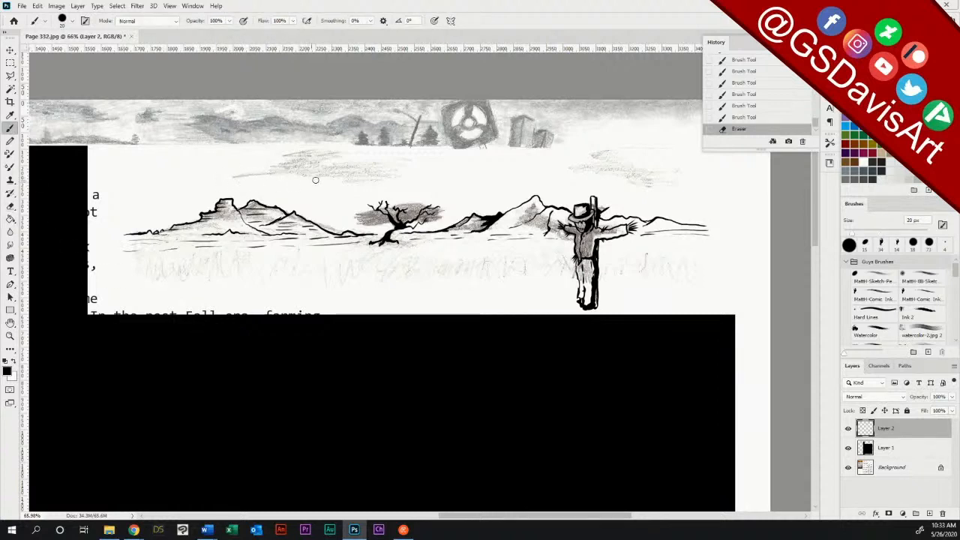
{"action": "left_click_drag", "start_coordinate": [447, 180], "coordinate": [237, 181]}
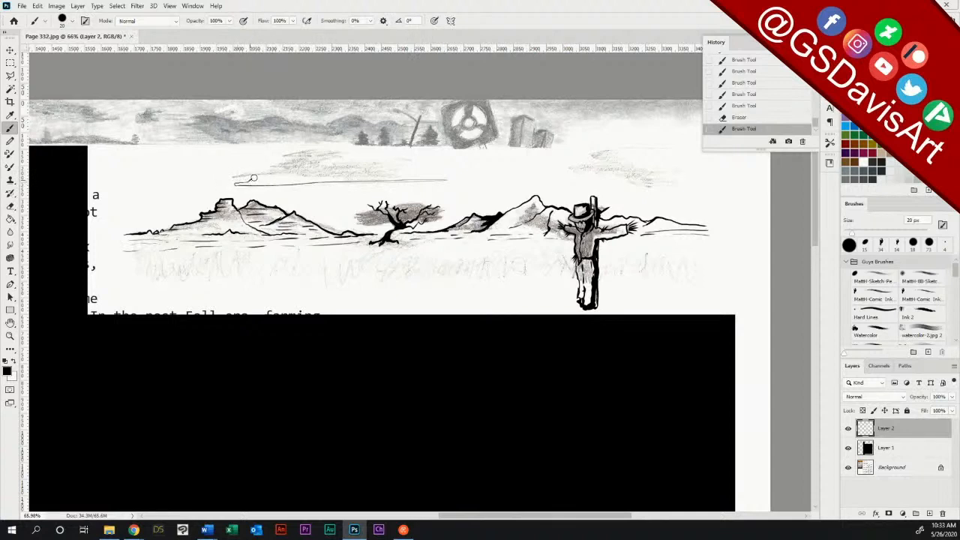
{"action": "left_click_drag", "start_coordinate": [262, 178], "coordinate": [277, 171]}
{"action": "mouse_move", "coordinate": [277, 171]}
{"action": "left_mouse_down"}
{"action": "mouse_move", "coordinate": [340, 146]}
{"action": "mouse_move", "coordinate": [323, 149]}
{"action": "mouse_move", "coordinate": [369, 168]}
{"action": "mouse_move", "coordinate": [365, 162]}
{"action": "mouse_move", "coordinate": [465, 179]}
{"action": "left_mouse_up"}
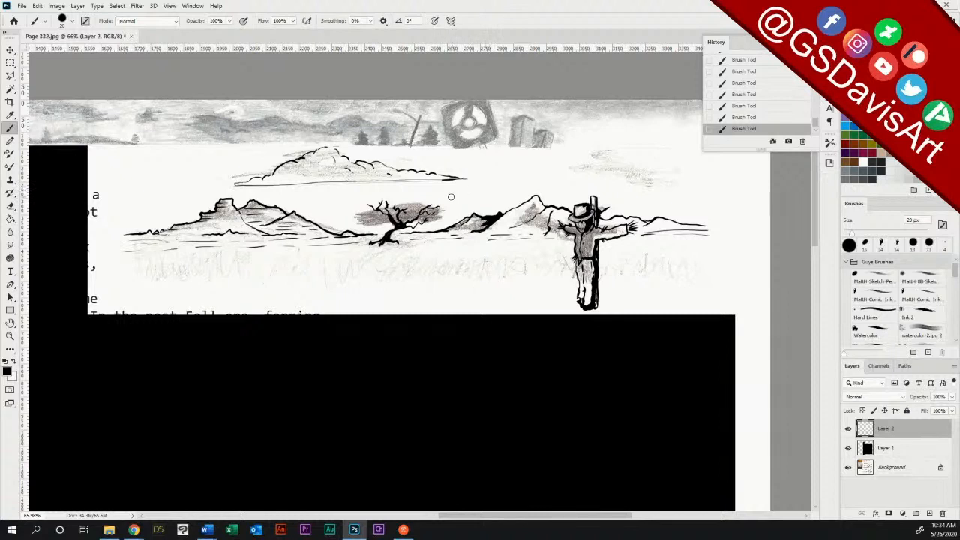
Step: Ink two small flat-based clouds, one beside the left cloud and one at the far right, and erase the latter's overlong right tip
{"action": "left_click_drag", "start_coordinate": [495, 198], "coordinate": [451, 199]}
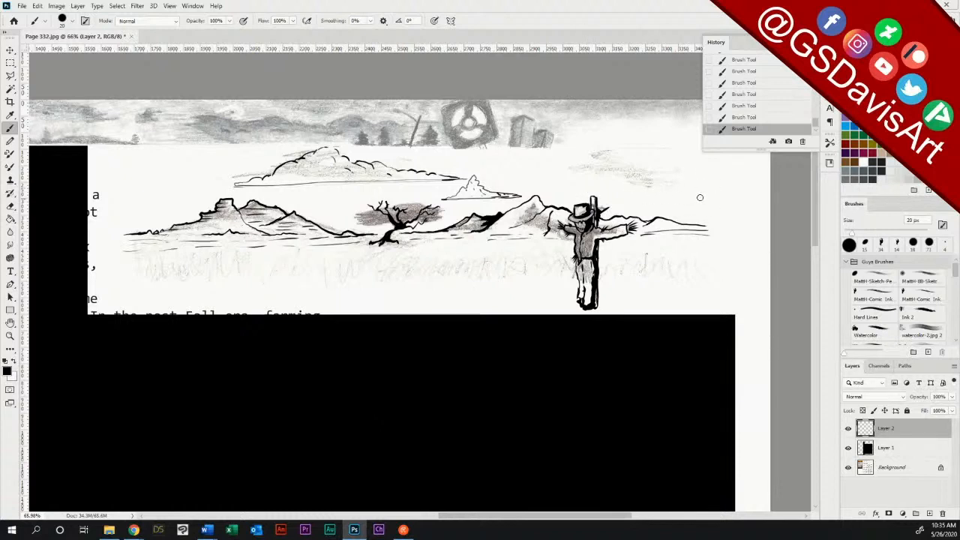
{"action": "mouse_move", "coordinate": [729, 191]}
{"action": "left_mouse_down"}
{"action": "mouse_move", "coordinate": [635, 192]}
{"action": "mouse_move", "coordinate": [666, 173]}
{"action": "mouse_move", "coordinate": [732, 191]}
{"action": "left_mouse_up"}
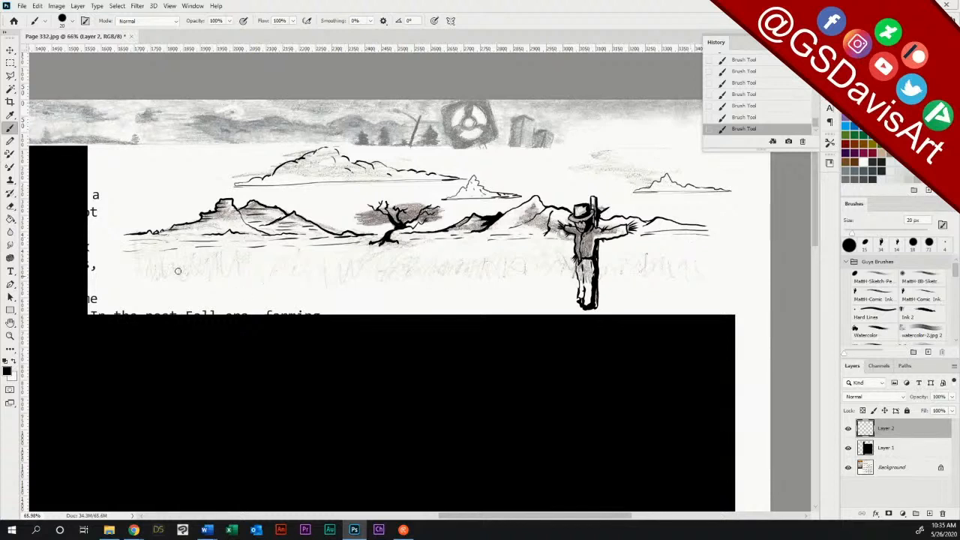
{"action": "left_click", "coordinate": [10, 206]}
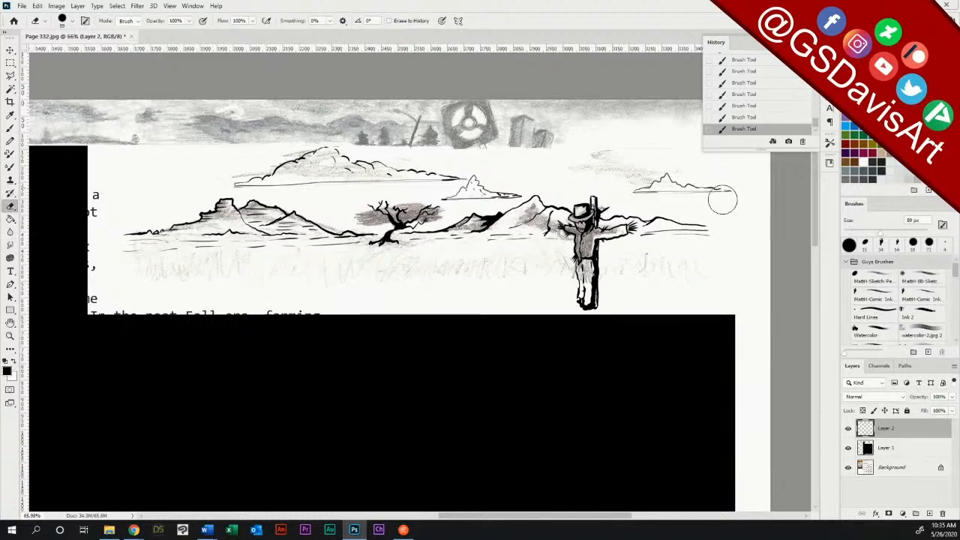
{"action": "left_click_drag", "start_coordinate": [716, 182], "coordinate": [754, 176]}
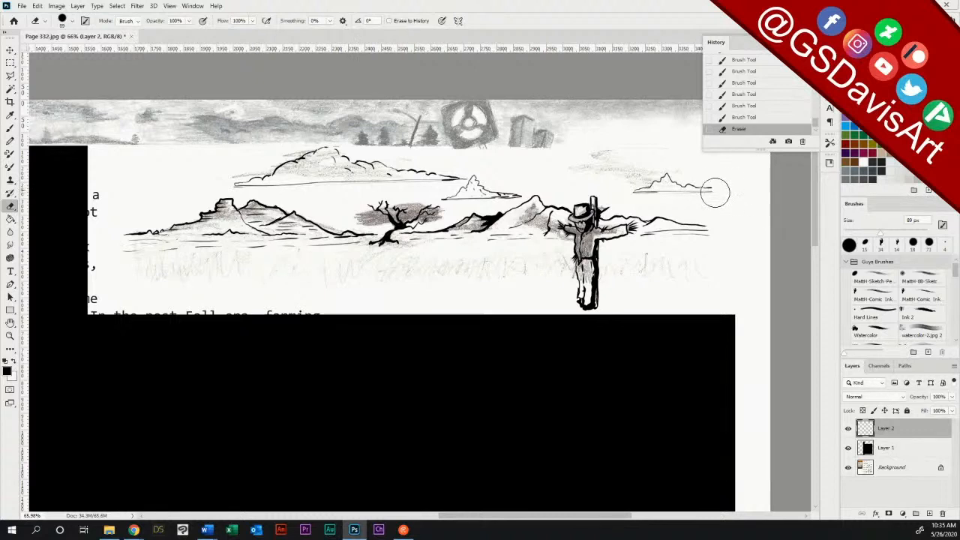
{"action": "left_click_drag", "start_coordinate": [719, 179], "coordinate": [731, 182]}
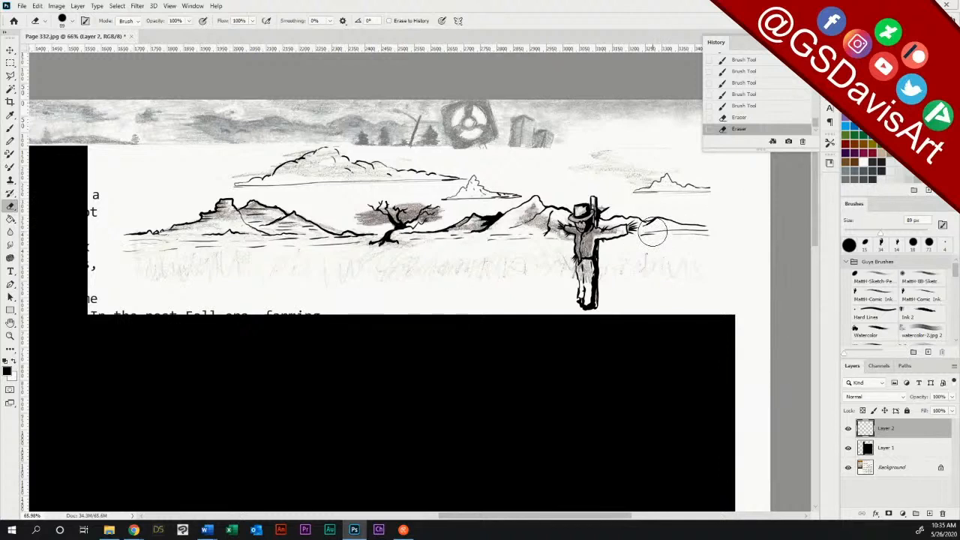
{"action": "left_click", "coordinate": [10, 129]}
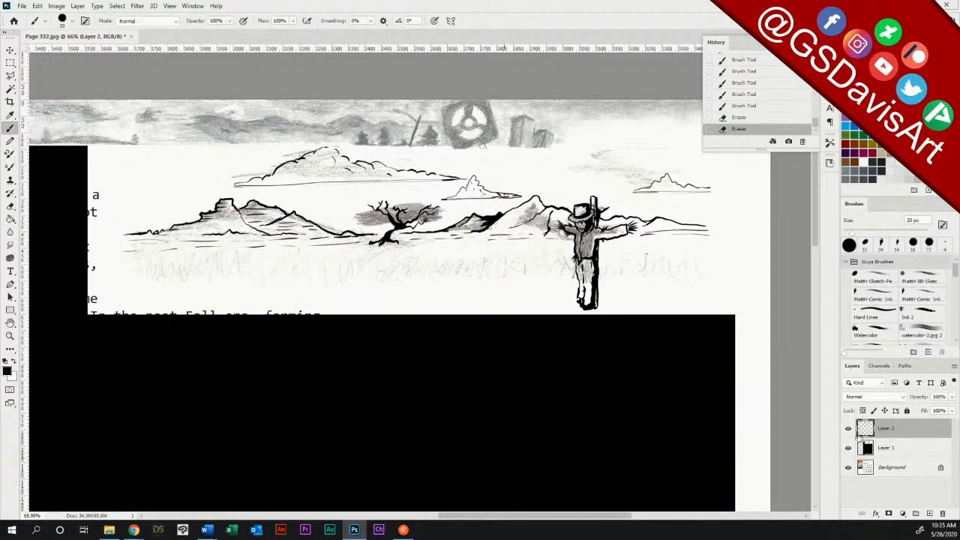
Step: Add a layer directly above Background, cover the landscape sketch with a filled white rectangle, and toggle it to compare ink with sketch
{"action": "left_click", "coordinate": [888, 468]}
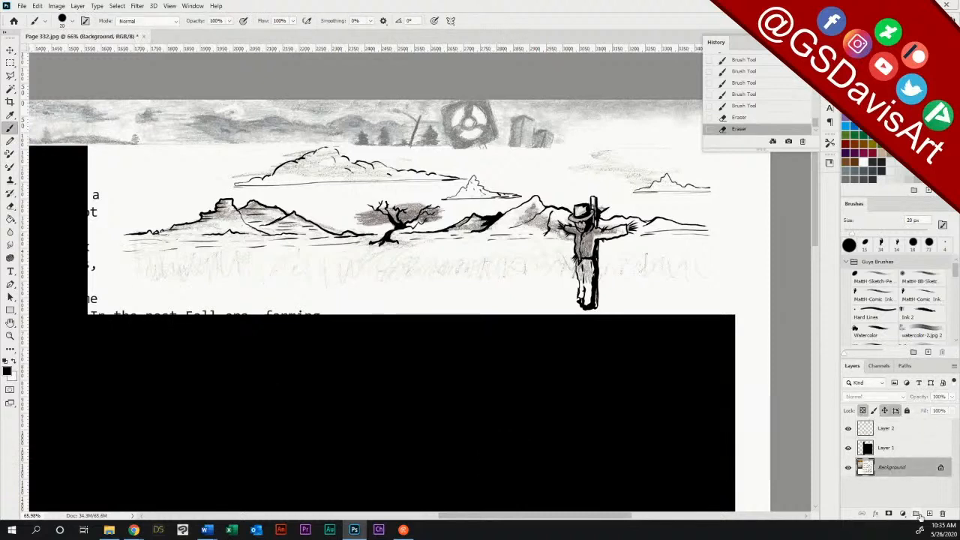
{"action": "left_click", "coordinate": [929, 514]}
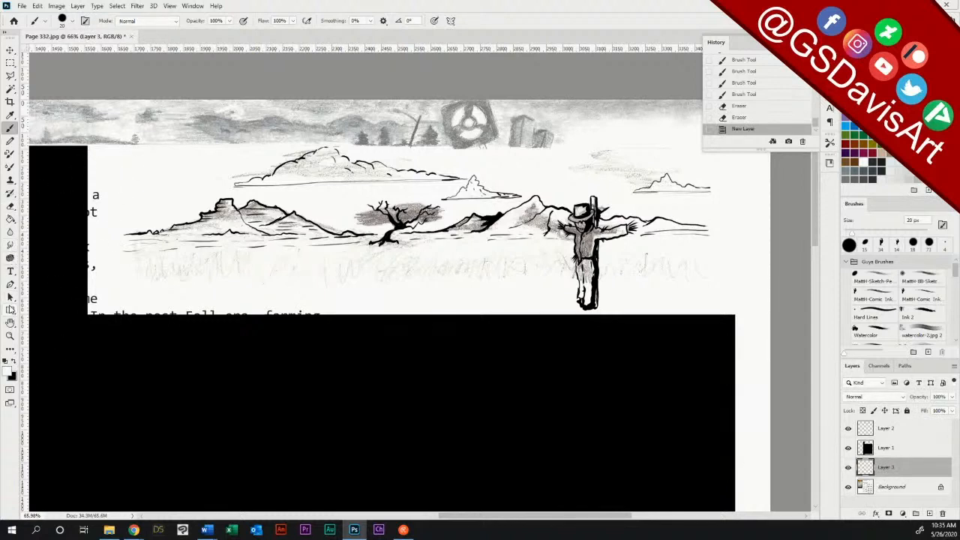
{"action": "left_click", "coordinate": [10, 310]}
{"action": "left_click_drag", "start_coordinate": [87, 145], "coordinate": [745, 314]}
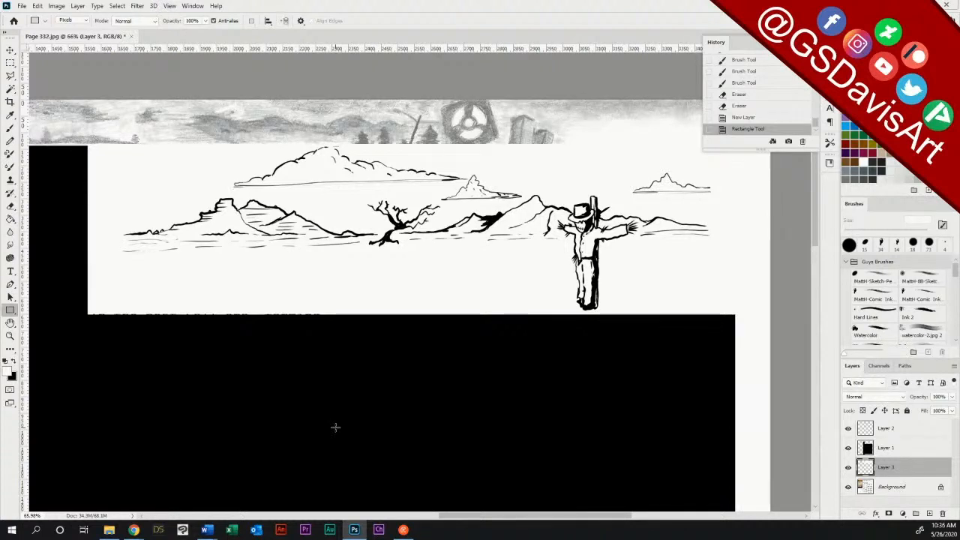
{"action": "left_click", "coordinate": [952, 399]}
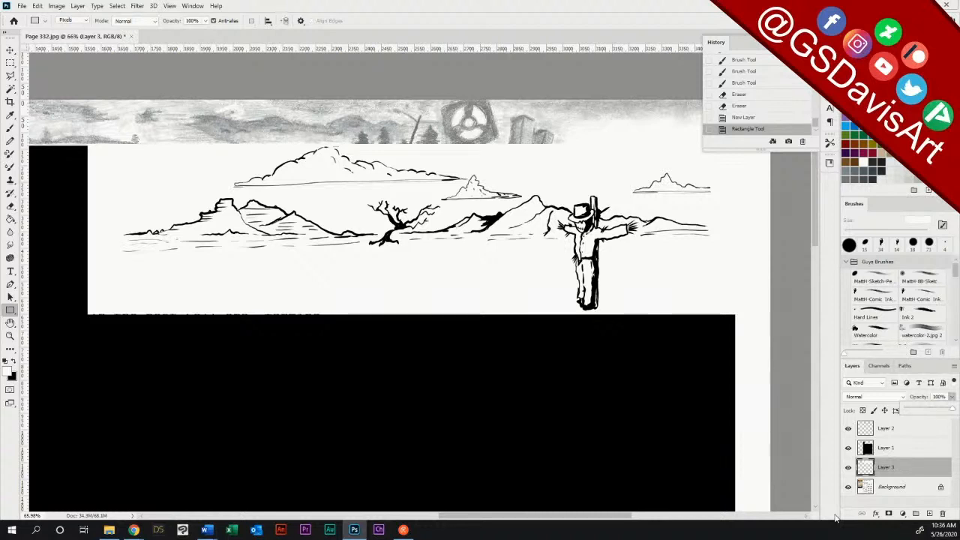
{"action": "left_click", "coordinate": [848, 468]}
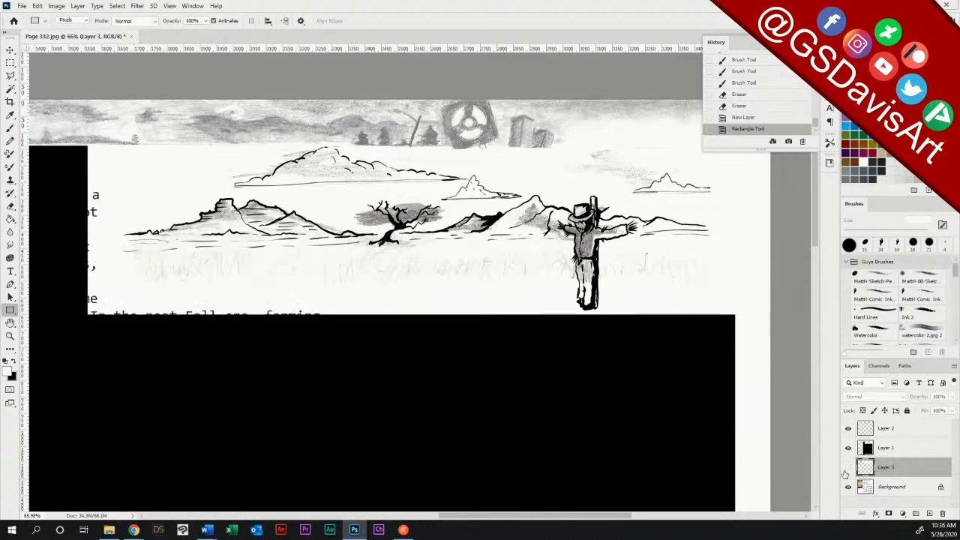
{"action": "left_click", "coordinate": [848, 467]}
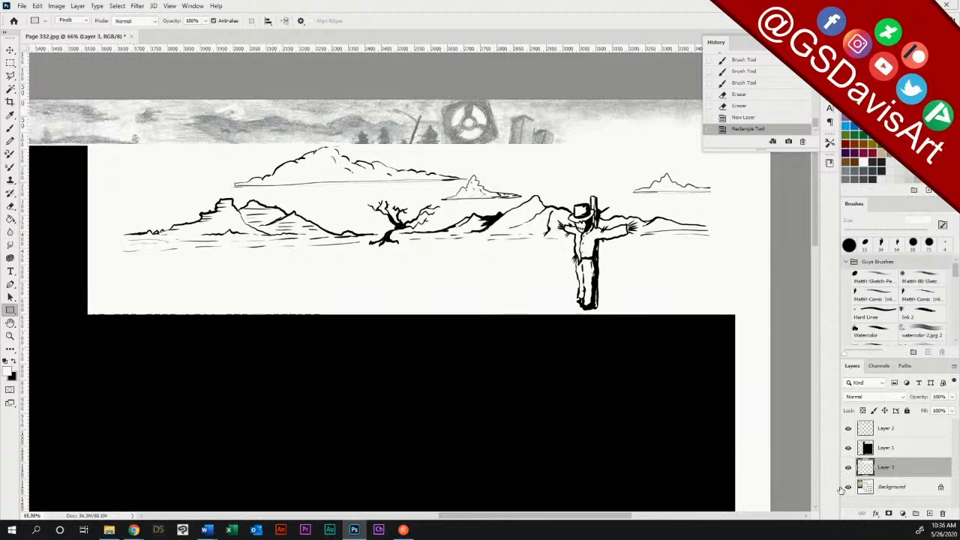
Step: Add a new layer above Layer 2 for brush work, toggling the ink layer's visibility to check it
{"action": "left_click", "coordinate": [885, 430]}
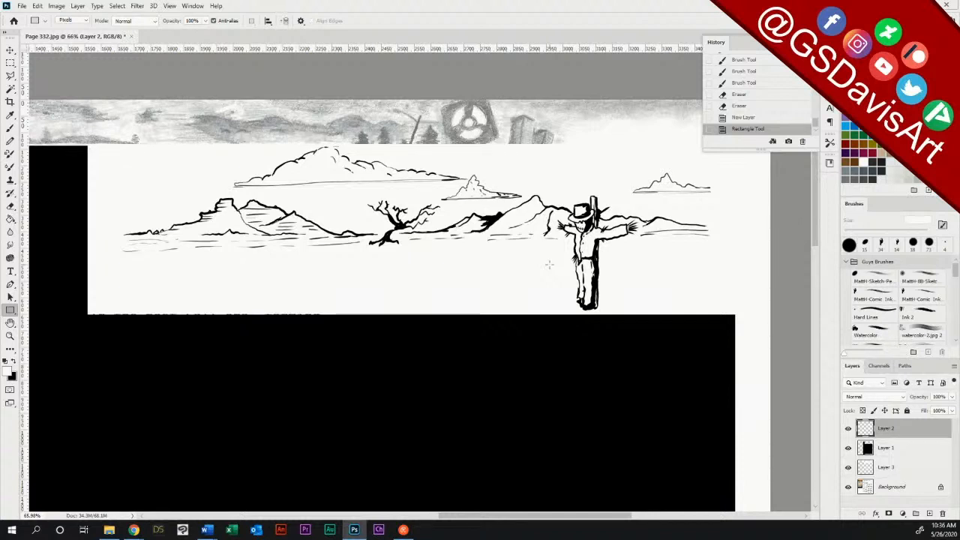
{"action": "key", "text": "b"}
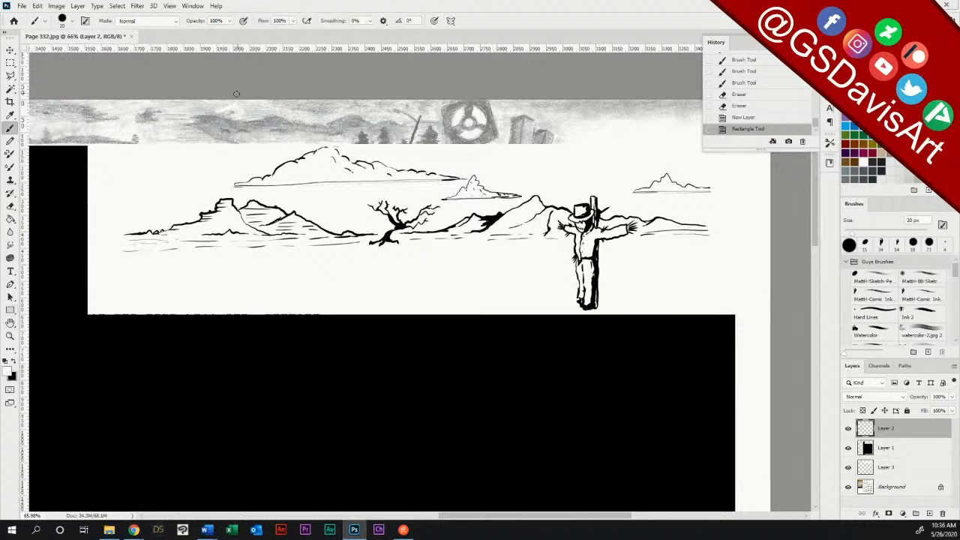
{"action": "left_click", "coordinate": [930, 514]}
{"action": "left_click", "coordinate": [848, 448]}
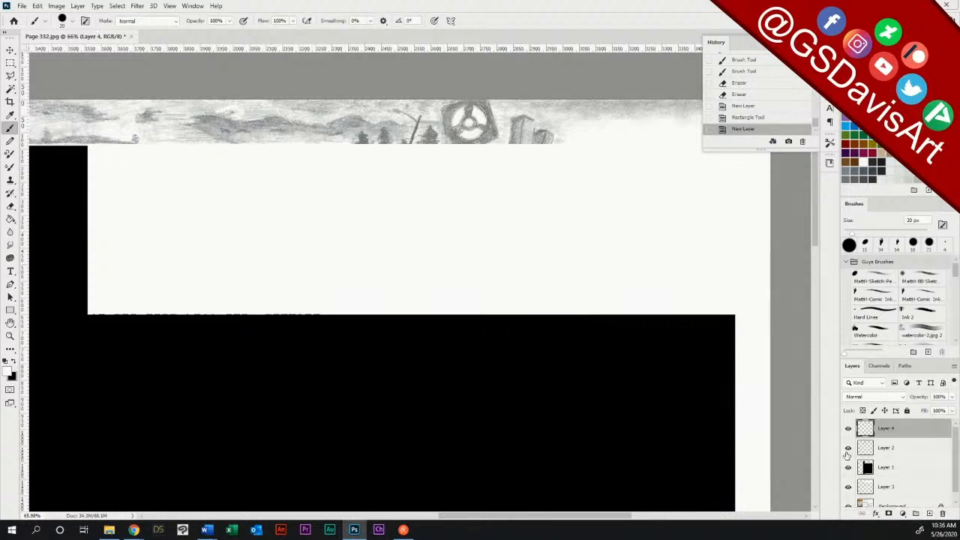
{"action": "left_click", "coordinate": [848, 448]}
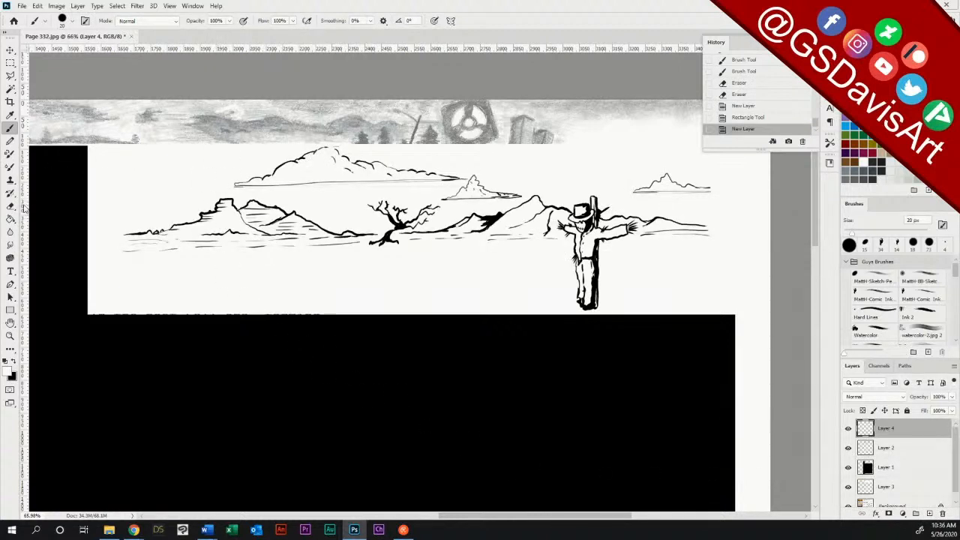
Step: Check the brush tool presets and brush tip settings, and close the Brushes and Brush Settings panels
{"action": "left_click", "coordinate": [47, 21]}
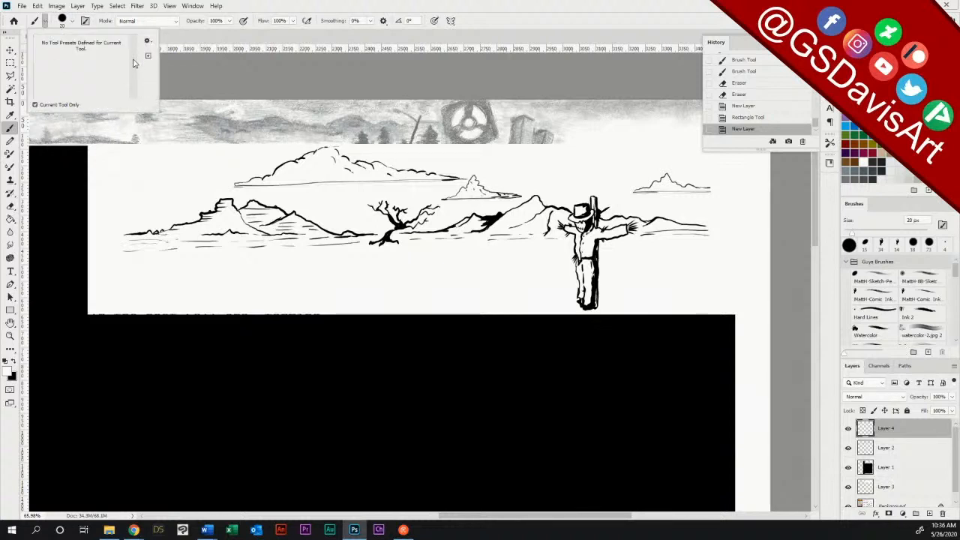
{"action": "left_click", "coordinate": [346, 4]}
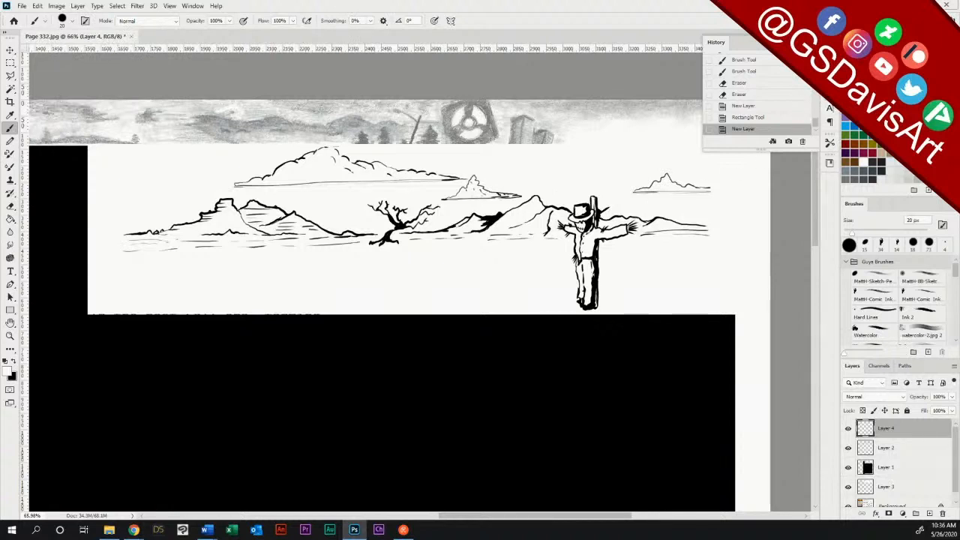
{"action": "left_click", "coordinate": [830, 67]}
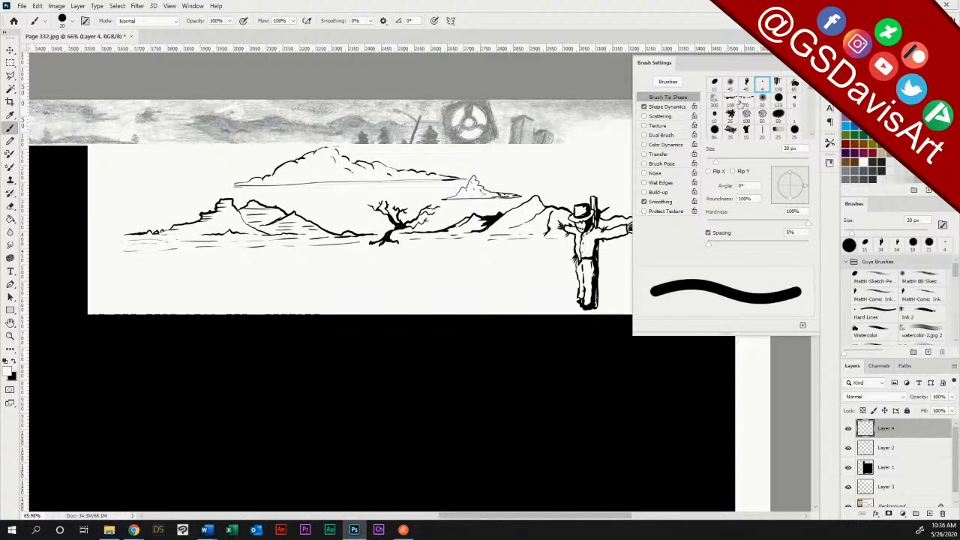
{"action": "left_click", "coordinate": [669, 83]}
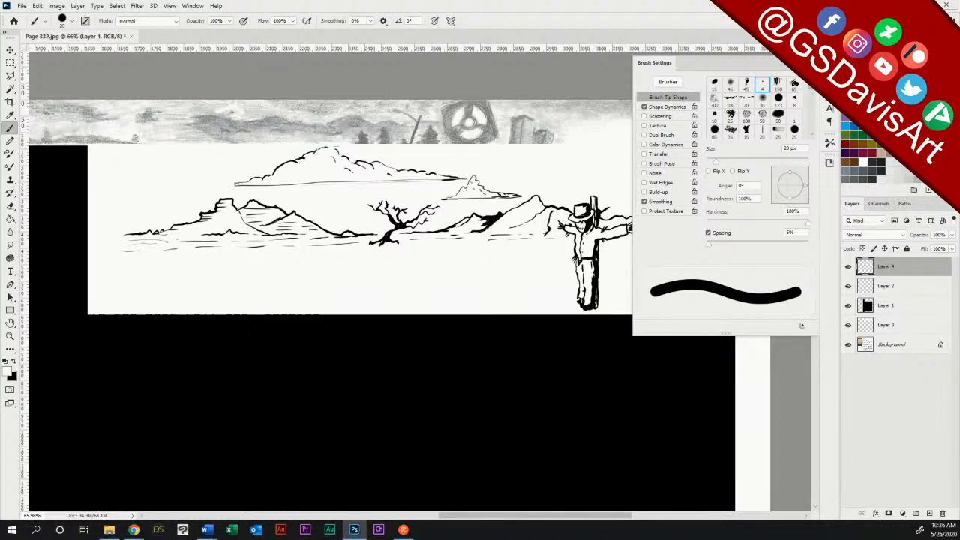
{"action": "left_click", "coordinate": [813, 64]}
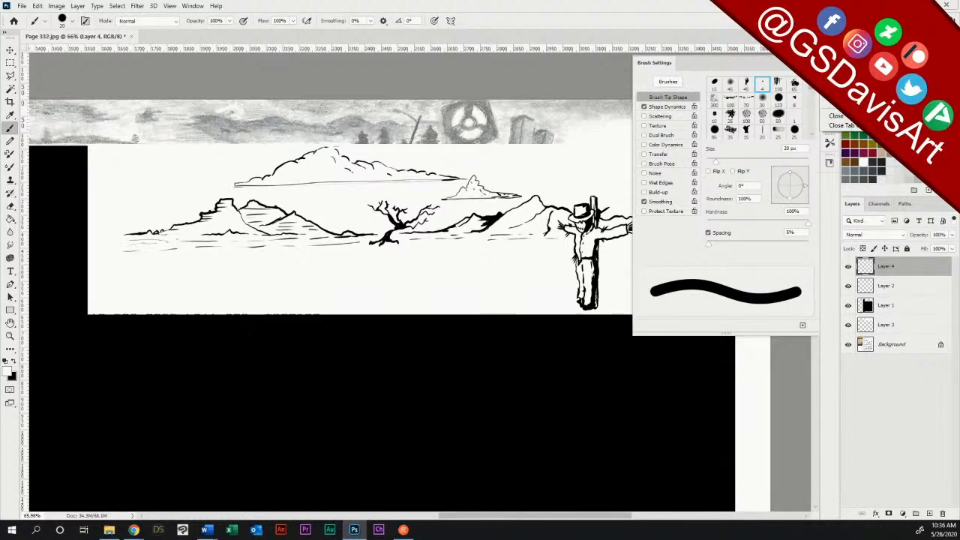
{"action": "left_click", "coordinate": [833, 115]}
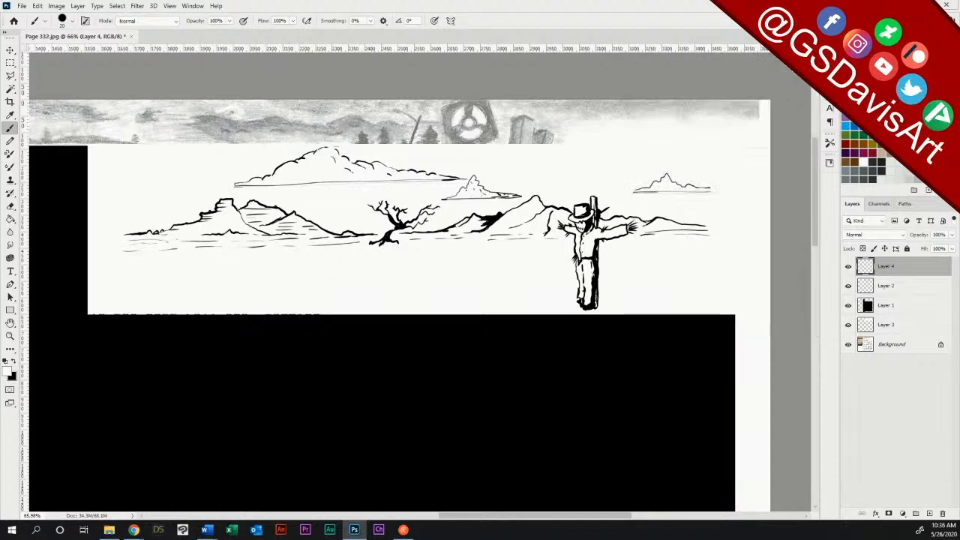
Step: Look through the splatter and watercolor brush sets and choose Sampled Brush 50 9 from Cloud Brushes
{"action": "right_click", "coordinate": [829, 135]}
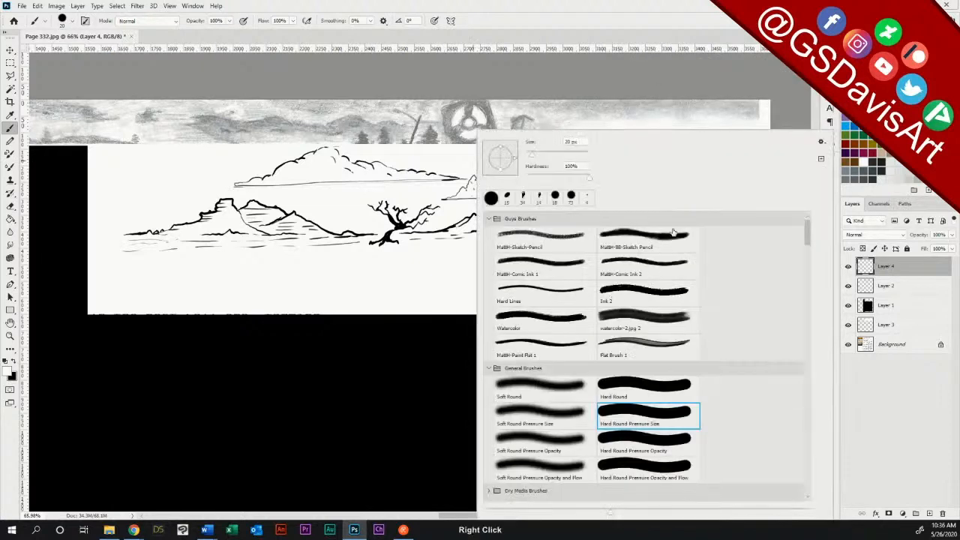
{"action": "left_click_drag", "start_coordinate": [807, 229], "coordinate": [810, 268]}
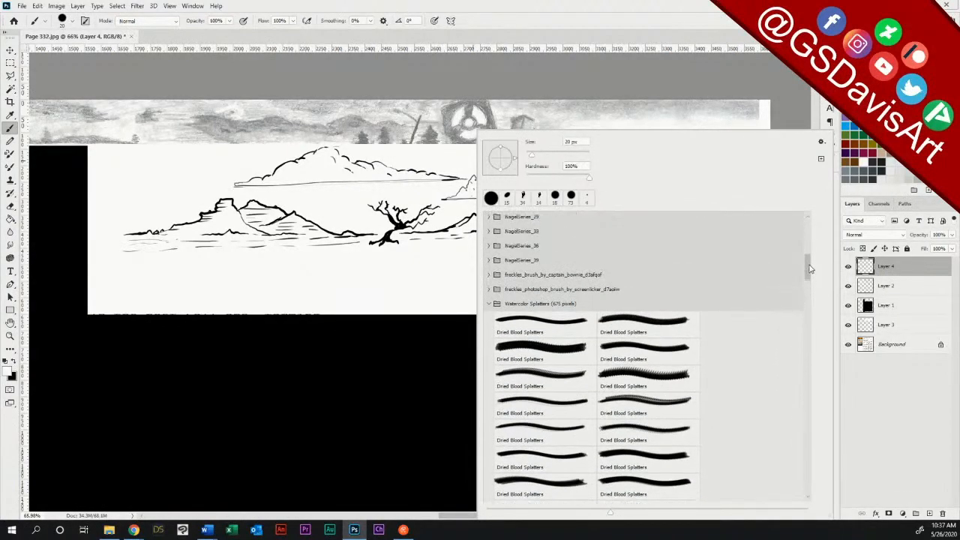
{"action": "left_click", "coordinate": [488, 304]}
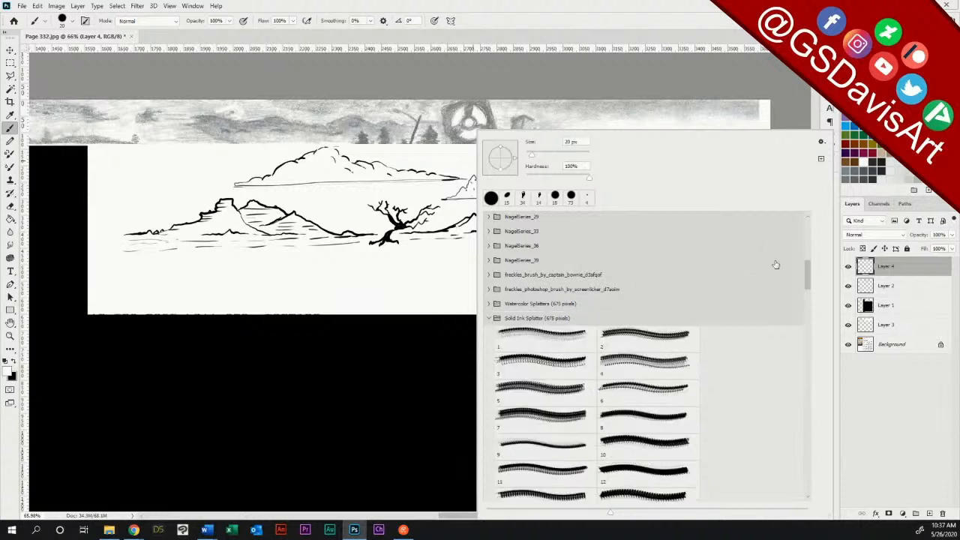
{"action": "left_click", "coordinate": [488, 318]}
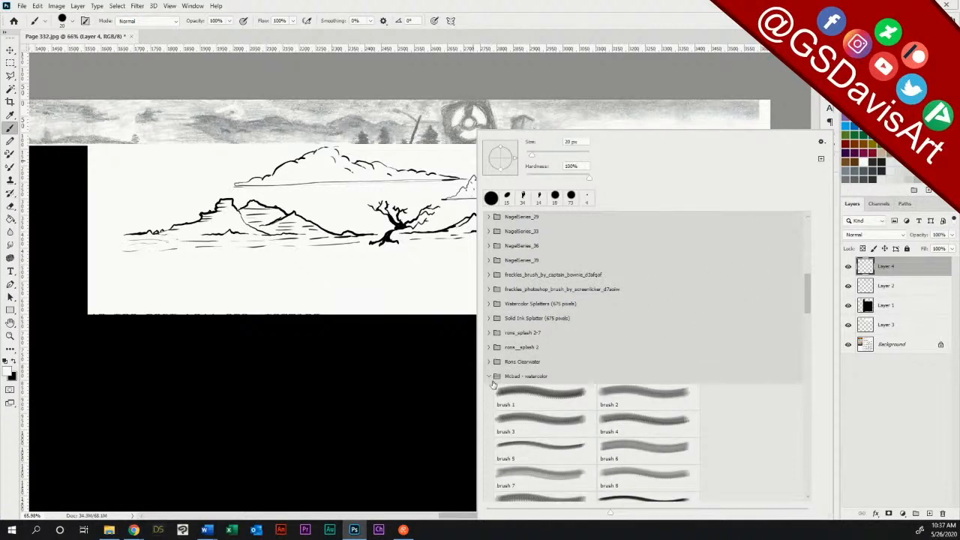
{"action": "mouse_move", "coordinate": [808, 295]}
{"action": "left_mouse_down"}
{"action": "mouse_move", "coordinate": [807, 317]}
{"action": "mouse_move", "coordinate": [807, 300]}
{"action": "left_mouse_up"}
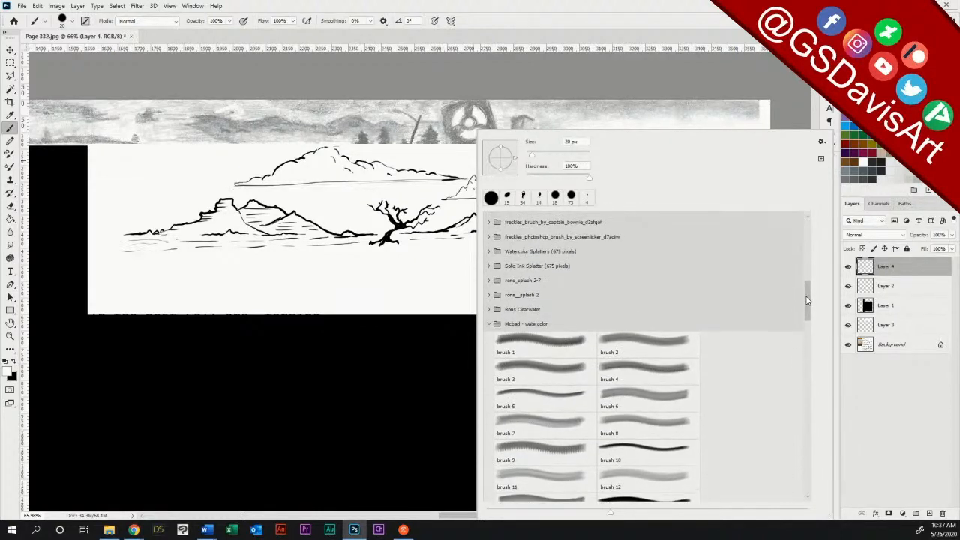
{"action": "left_click", "coordinate": [489, 326]}
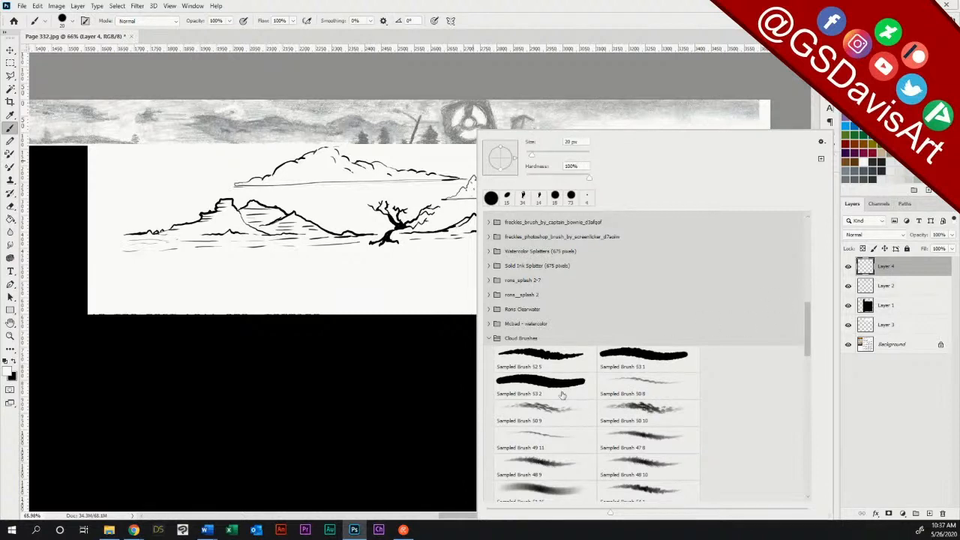
{"action": "left_click", "coordinate": [537, 412]}
{"action": "left_click", "coordinate": [424, 14]}
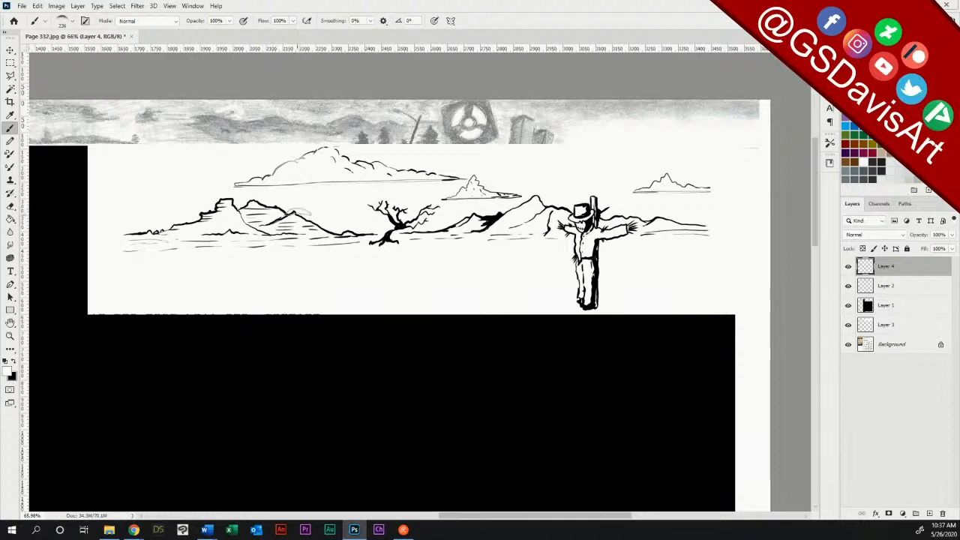
Step: Try shading the left cloud in black with the 236 px cloud brush, and clear the shading from Layer 4
{"action": "key", "text": "ctrl+z"}
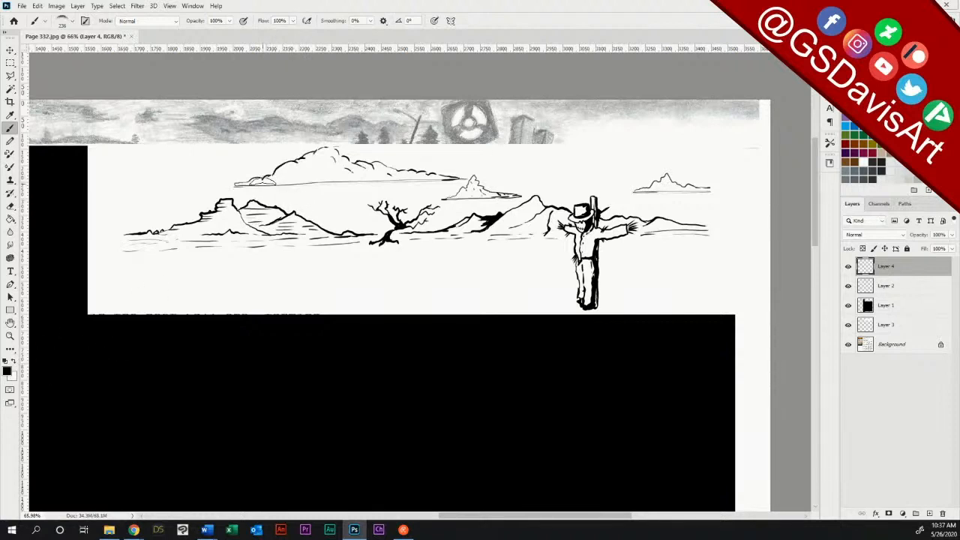
{"action": "mouse_move", "coordinate": [269, 183]}
{"action": "left_mouse_down"}
{"action": "mouse_move", "coordinate": [388, 167]}
{"action": "mouse_move", "coordinate": [431, 162]}
{"action": "left_mouse_up"}
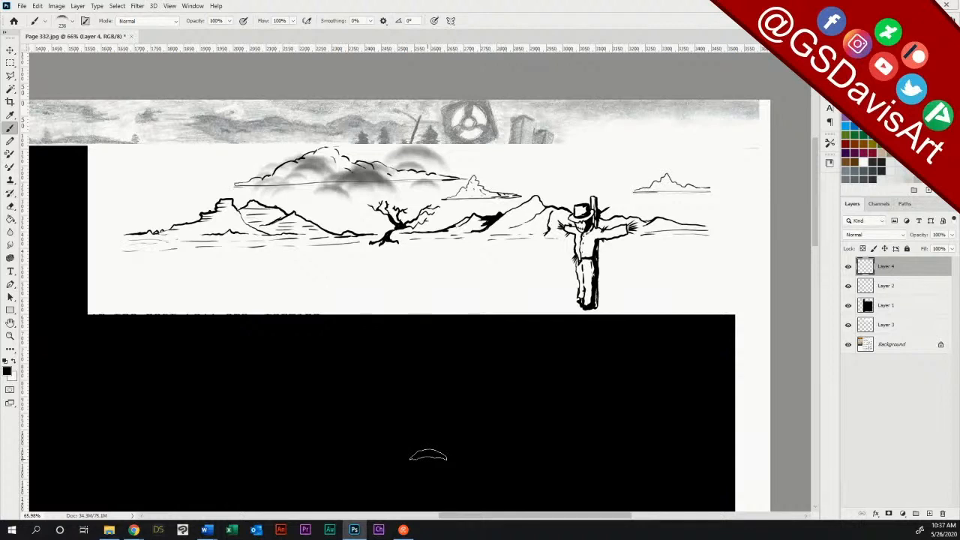
{"action": "key", "text": "ctrl+a"}
{"action": "key", "text": "Delete"}
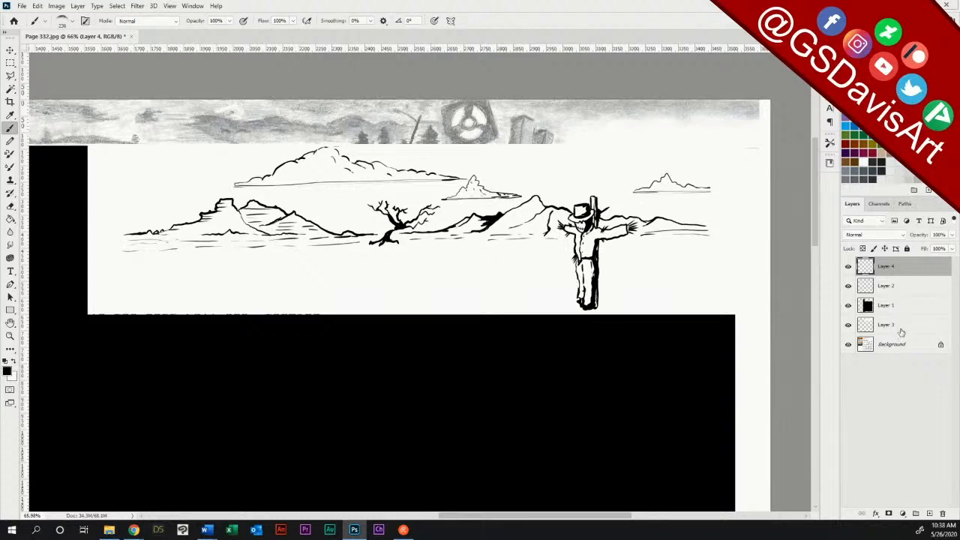
Step: Choose the NagelSeries21-08 grass brush from the NagelSeries_21 set
{"action": "right_click", "coordinate": [484, 238]}
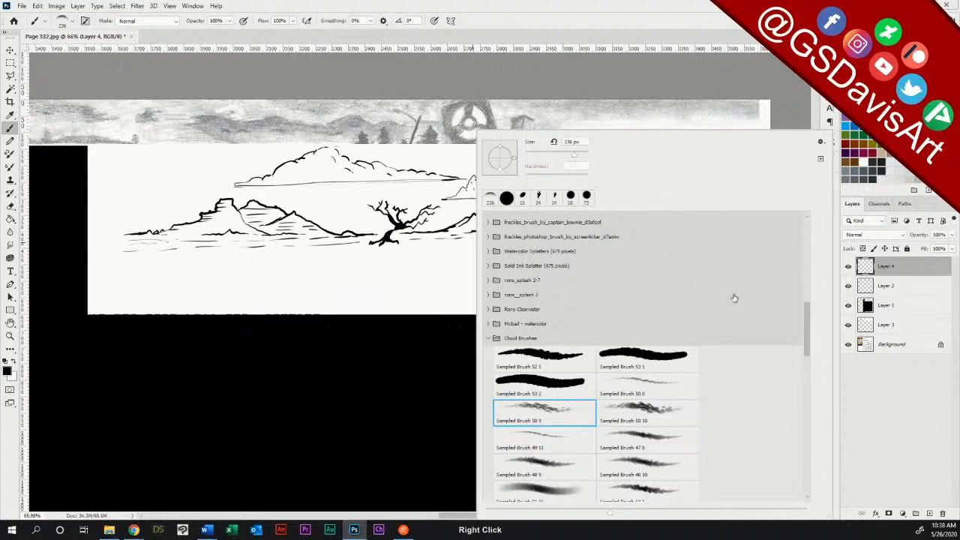
{"action": "mouse_move", "coordinate": [809, 317]}
{"action": "left_mouse_down"}
{"action": "mouse_move", "coordinate": [801, 458]}
{"action": "mouse_move", "coordinate": [808, 270]}
{"action": "left_mouse_up"}
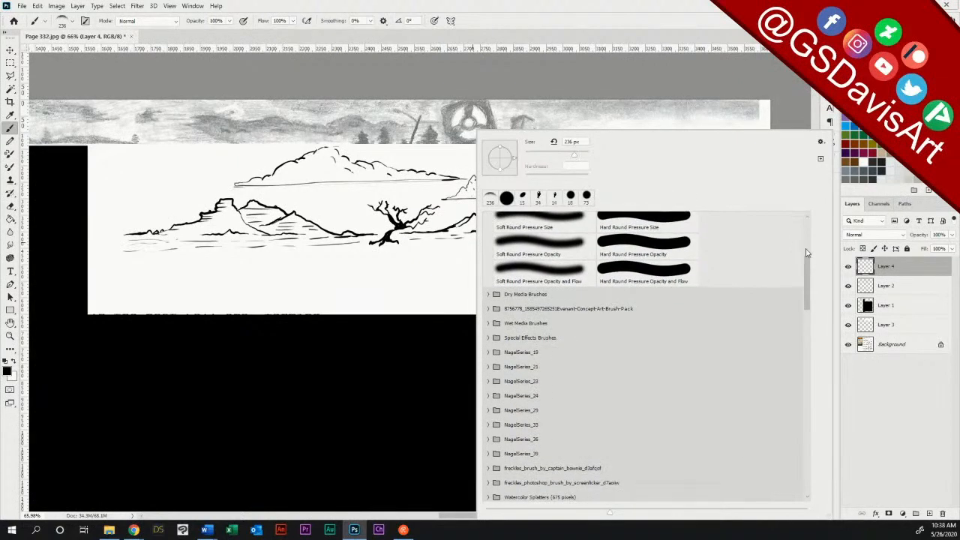
{"action": "left_click", "coordinate": [488, 353]}
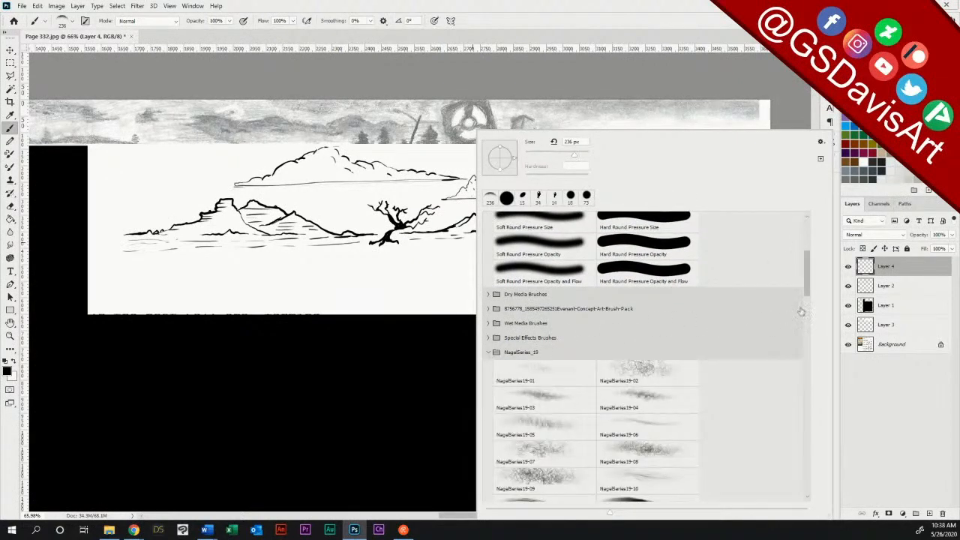
{"action": "left_click_drag", "start_coordinate": [808, 290], "coordinate": [809, 307]}
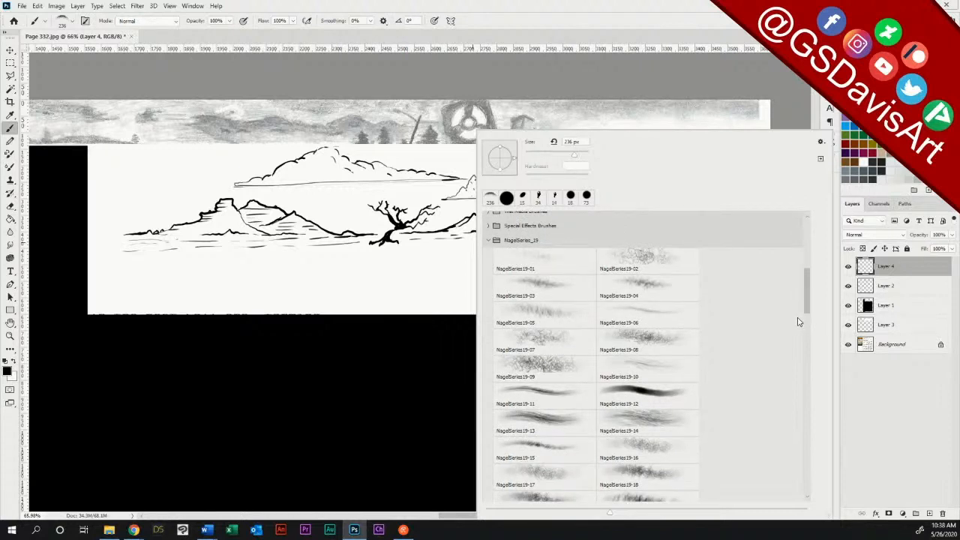
{"action": "mouse_move", "coordinate": [808, 304]}
{"action": "left_mouse_down"}
{"action": "mouse_move", "coordinate": [799, 320]}
{"action": "mouse_move", "coordinate": [810, 330]}
{"action": "left_mouse_up"}
{"action": "left_click", "coordinate": [488, 402]}
{"action": "left_click", "coordinate": [630, 379]}
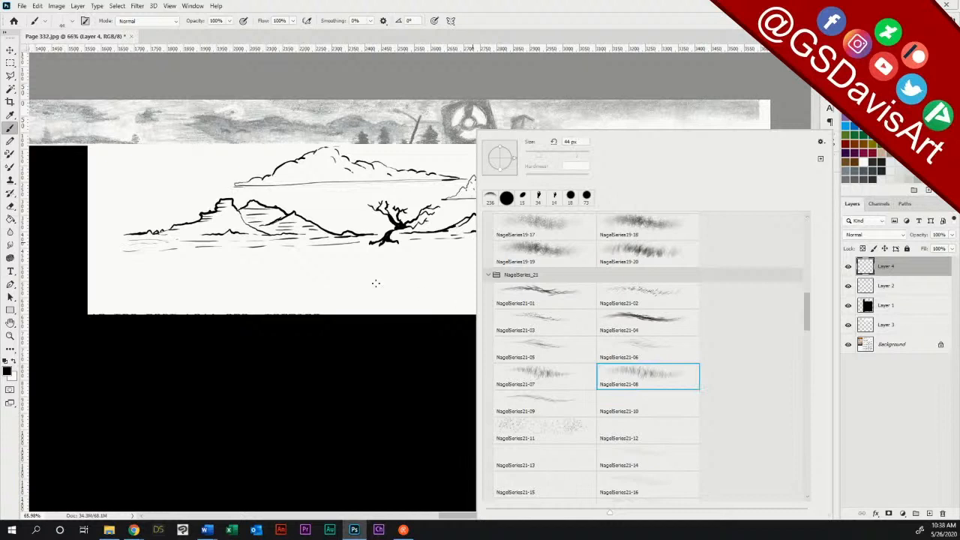
Step: Try a 44 px grass stroke across the empty foreground toward the scarecrow, and undo it
{"action": "left_click", "coordinate": [163, 276]}
{"action": "left_click_drag", "start_coordinate": [138, 281], "coordinate": [574, 292]}
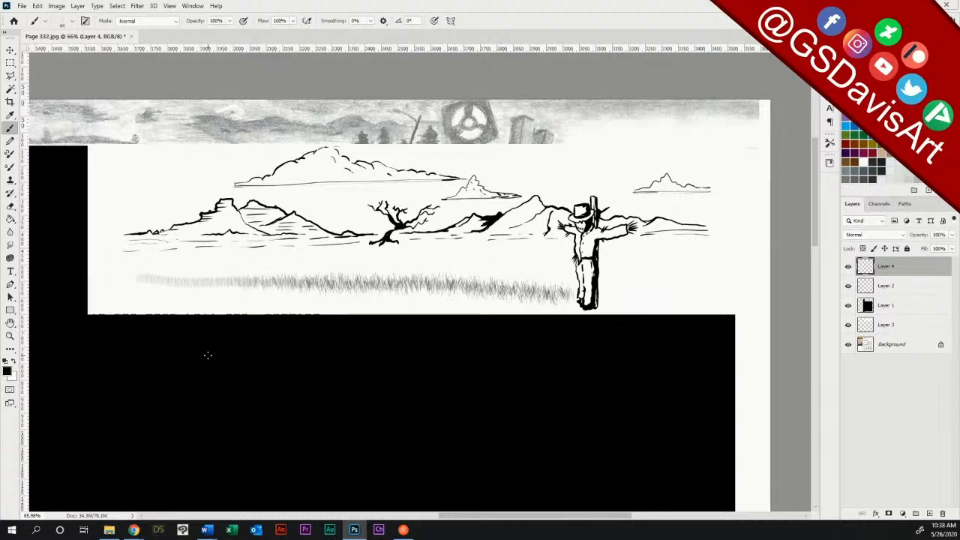
{"action": "key", "text": "ctrl+z"}
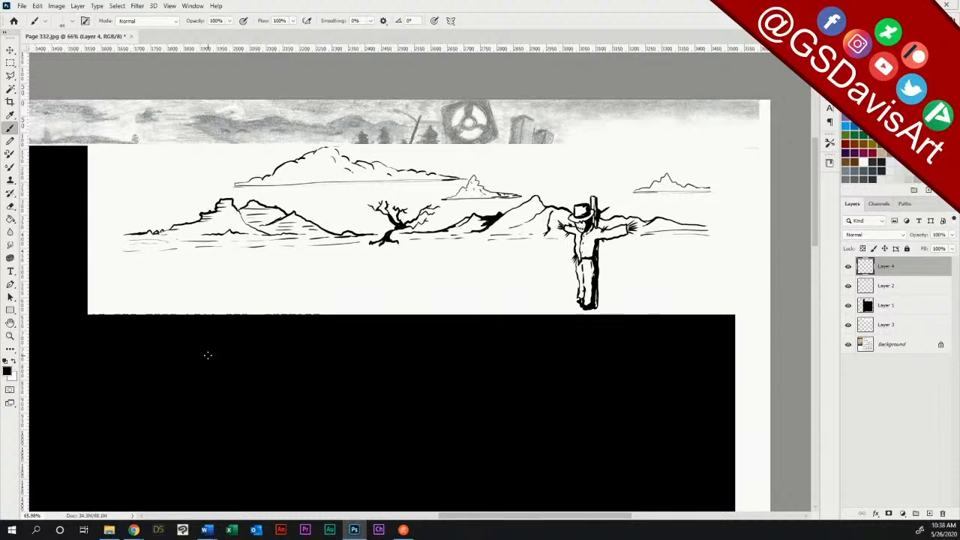
Step: Set the grass brush's tip spacing to 68%, test it with a stroke across the foreground, and undo the stroke
{"action": "key", "text": "F5"}
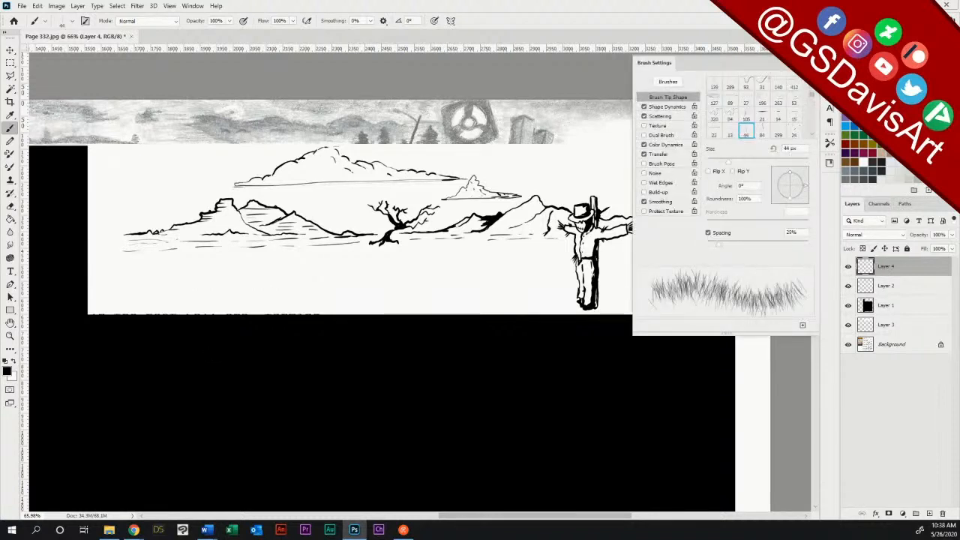
{"action": "left_click_drag", "start_coordinate": [718, 248], "coordinate": [741, 251]}
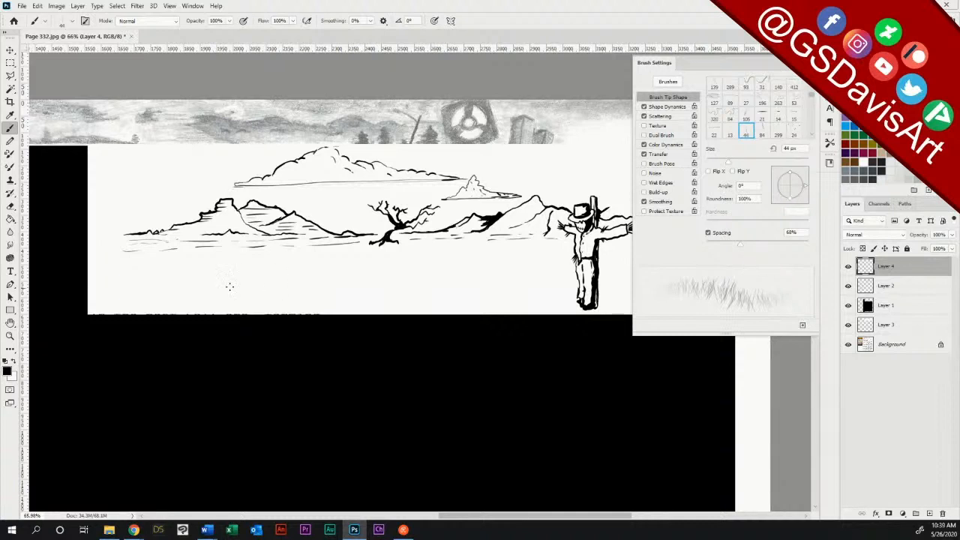
{"action": "left_click_drag", "start_coordinate": [141, 289], "coordinate": [619, 302]}
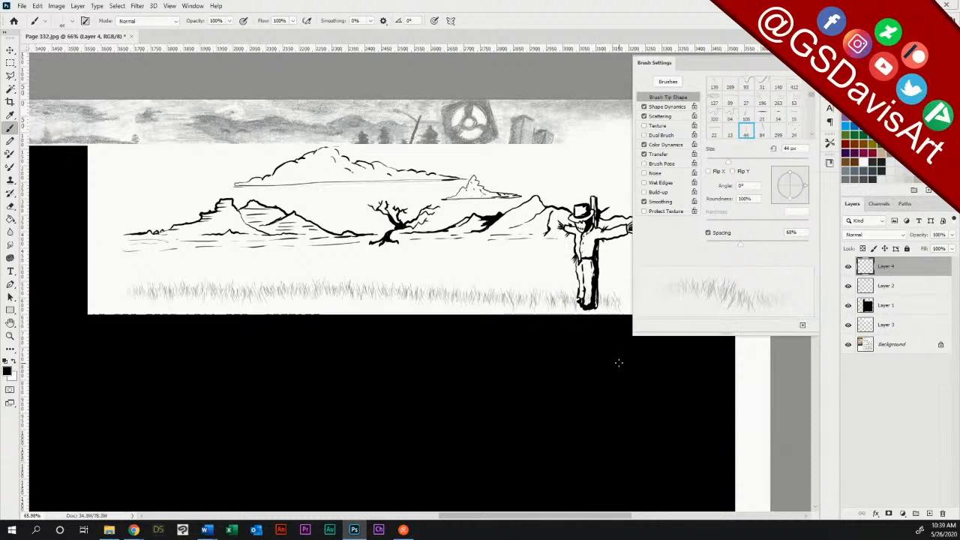
{"action": "key", "text": "ctrl+z"}
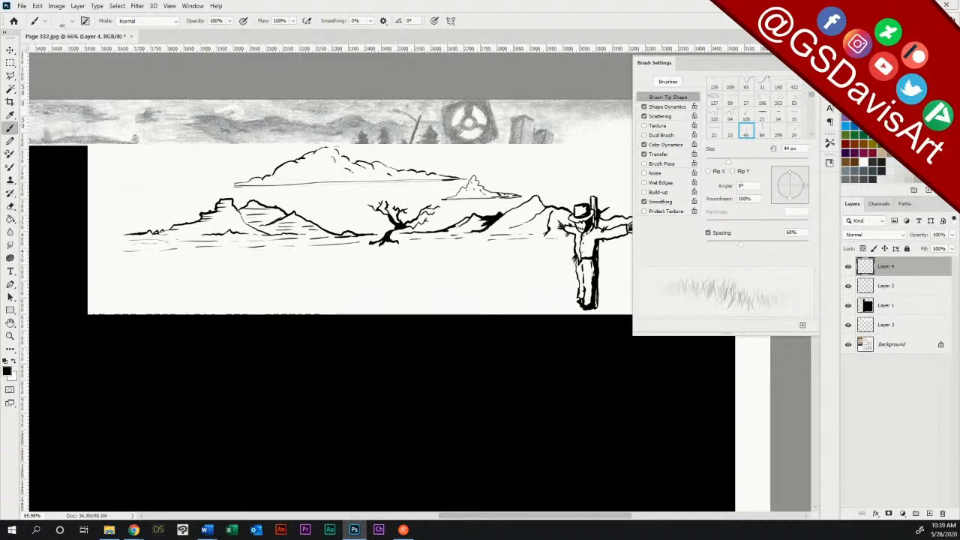
{"action": "left_click", "coordinate": [814, 55]}
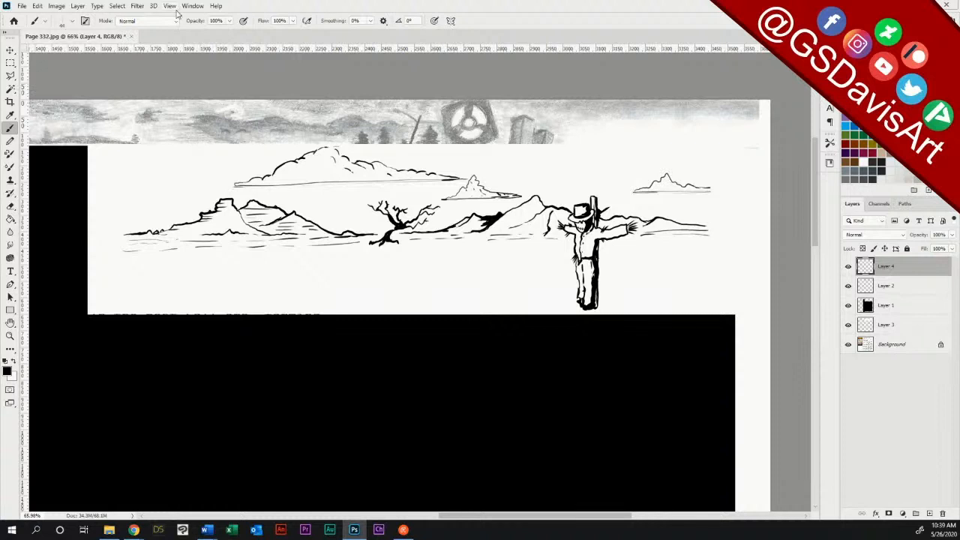
Step: Paint overlapping rows of black grass on Layer 4 with the brush at 70 px, filling the foreground on both sides of the scarecrow
{"action": "left_click", "coordinate": [74, 22]}
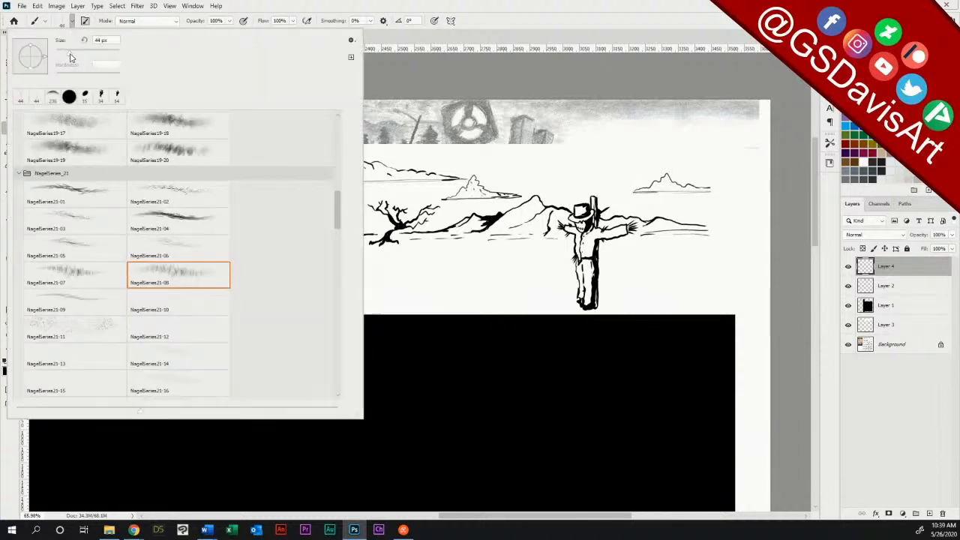
{"action": "left_click_drag", "start_coordinate": [78, 54], "coordinate": [79, 54]}
{"action": "left_click", "coordinate": [290, 5]}
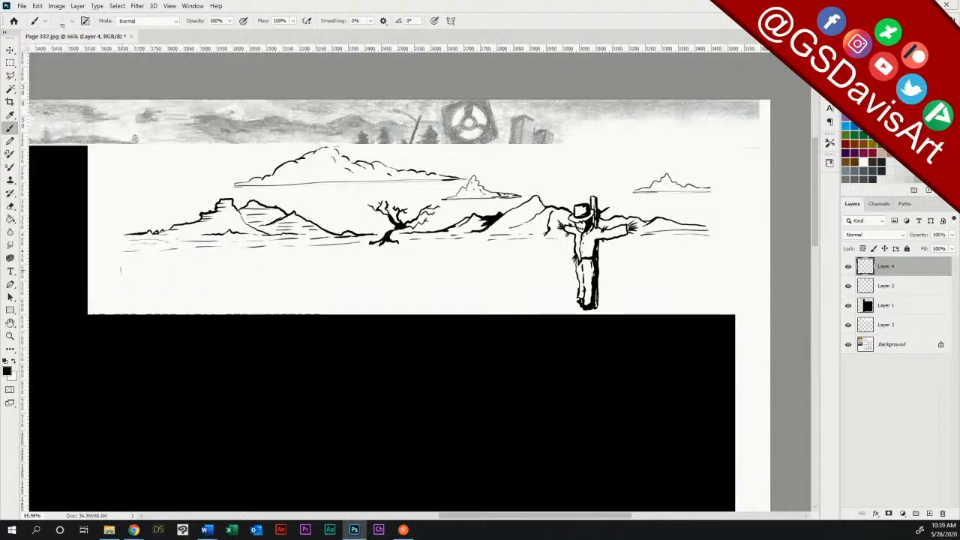
{"action": "mouse_move", "coordinate": [121, 274]}
{"action": "left_mouse_down"}
{"action": "mouse_move", "coordinate": [422, 297]}
{"action": "mouse_move", "coordinate": [667, 298]}
{"action": "mouse_move", "coordinate": [736, 288]}
{"action": "left_mouse_up"}
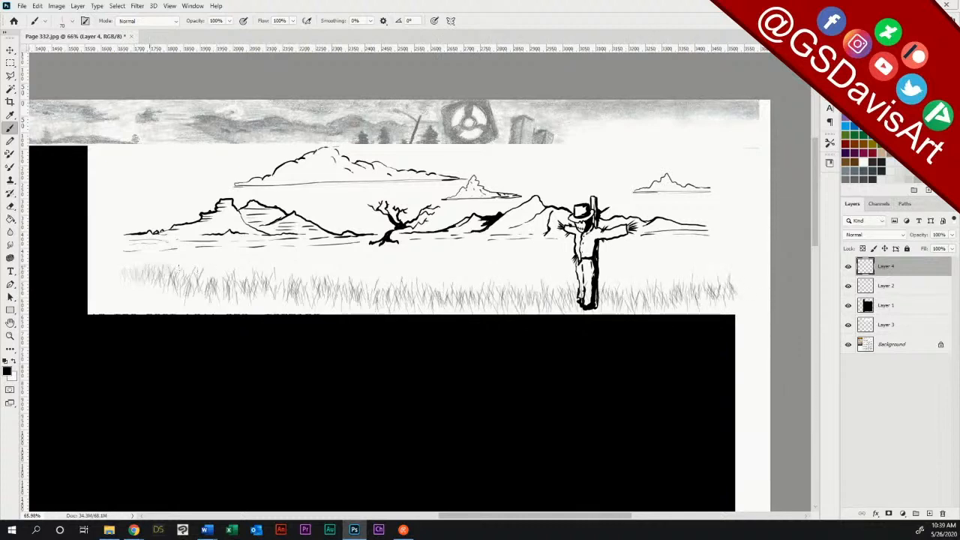
{"action": "mouse_move", "coordinate": [178, 267]}
{"action": "left_mouse_down"}
{"action": "mouse_move", "coordinate": [298, 281]}
{"action": "mouse_move", "coordinate": [735, 281]}
{"action": "left_mouse_up"}
{"action": "left_click_drag", "start_coordinate": [604, 270], "coordinate": [729, 267]}
{"action": "left_click_drag", "start_coordinate": [606, 261], "coordinate": [719, 263]}
{"action": "left_click_drag", "start_coordinate": [251, 273], "coordinate": [555, 270]}
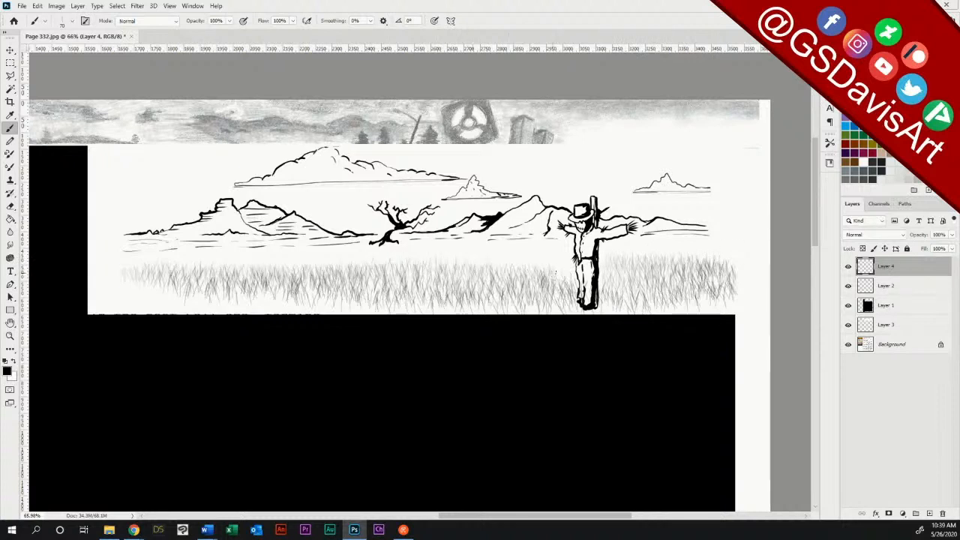
{"action": "left_click_drag", "start_coordinate": [204, 268], "coordinate": [559, 266]}
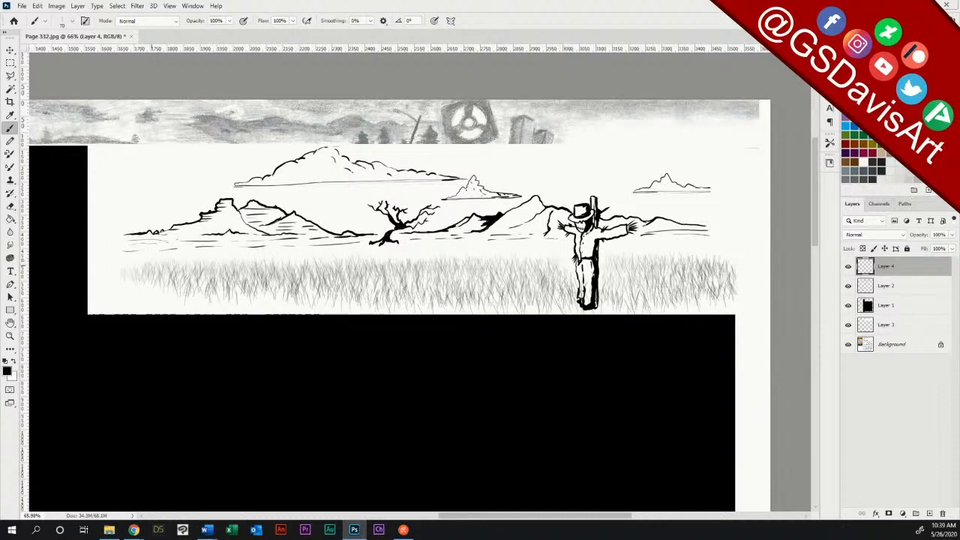
{"action": "left_click_drag", "start_coordinate": [208, 256], "coordinate": [556, 257]}
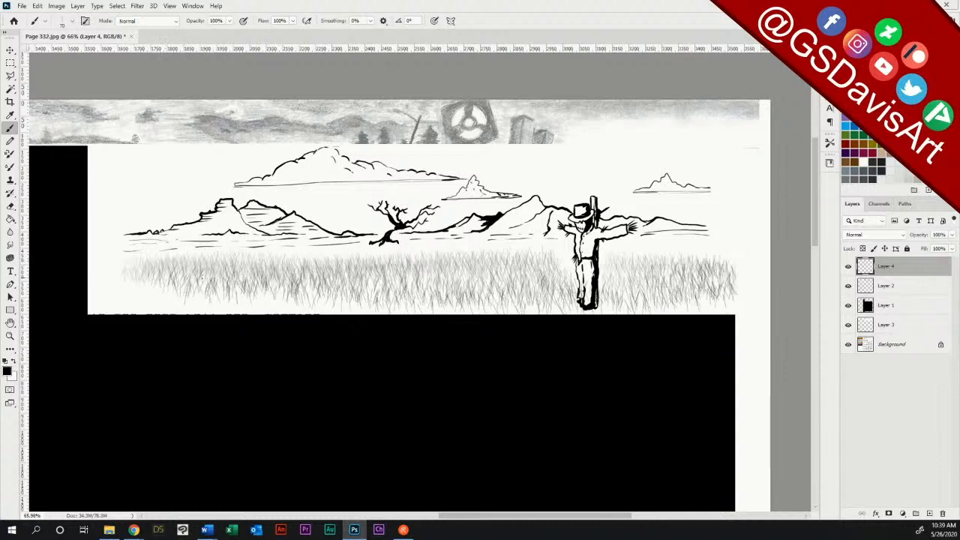
{"action": "left_click_drag", "start_coordinate": [133, 279], "coordinate": [534, 286]}
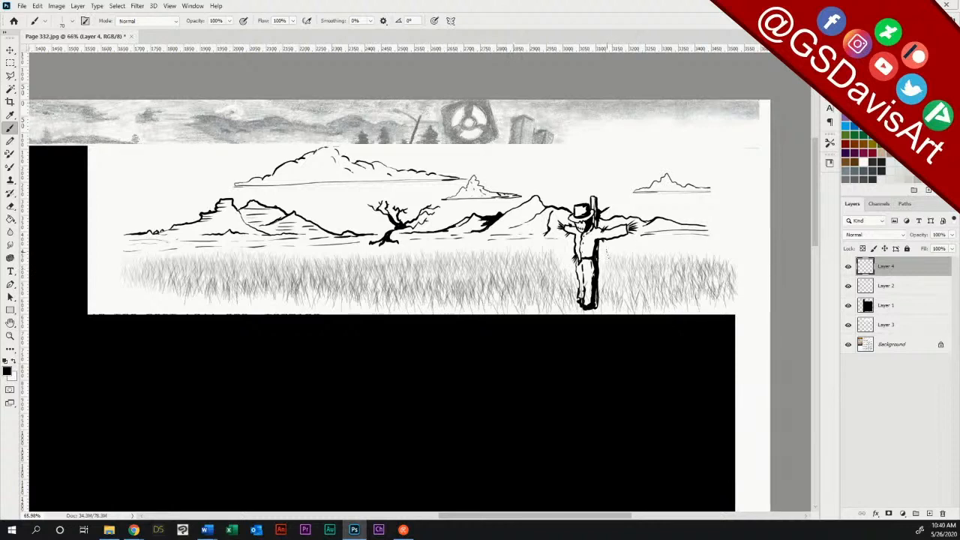
{"action": "left_click_drag", "start_coordinate": [614, 255], "coordinate": [713, 254]}
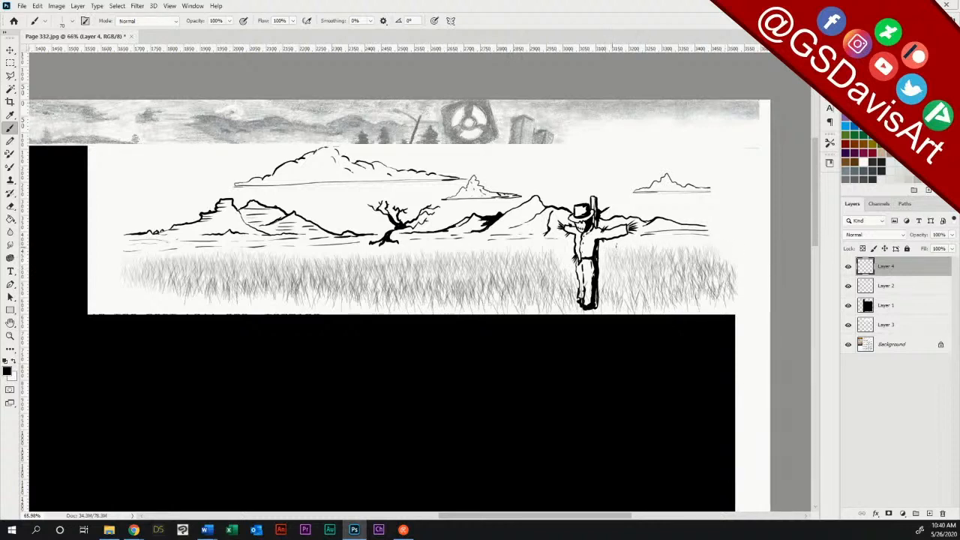
{"action": "left_click_drag", "start_coordinate": [616, 246], "coordinate": [708, 255]}
{"action": "mouse_move", "coordinate": [615, 257]}
{"action": "left_mouse_down"}
{"action": "mouse_move", "coordinate": [650, 258]}
{"action": "mouse_move", "coordinate": [668, 275]}
{"action": "left_mouse_up"}
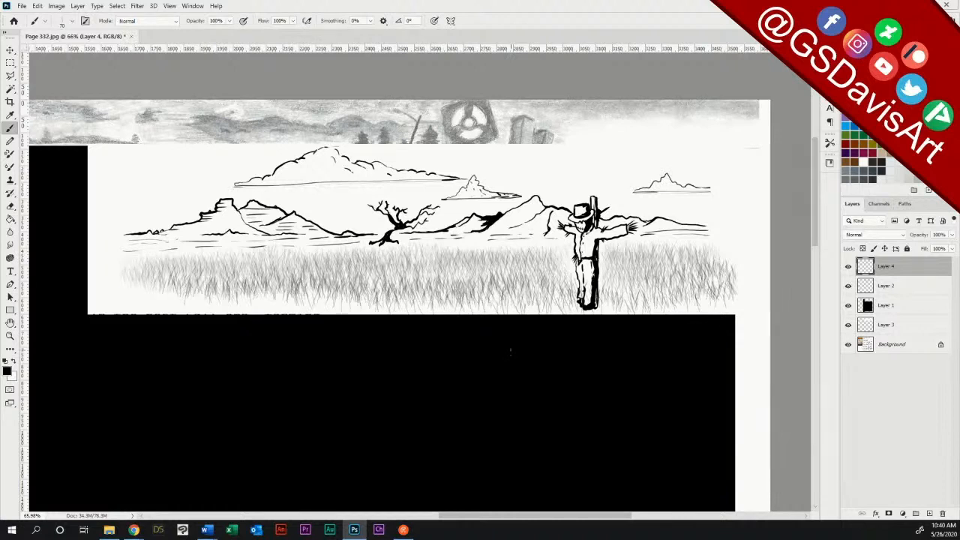
Step: Choose the Hard Round Pressure Size brush at 23 px, try dark accent marks in the grass, and undo the last mark
{"action": "left_click", "coordinate": [10, 206]}
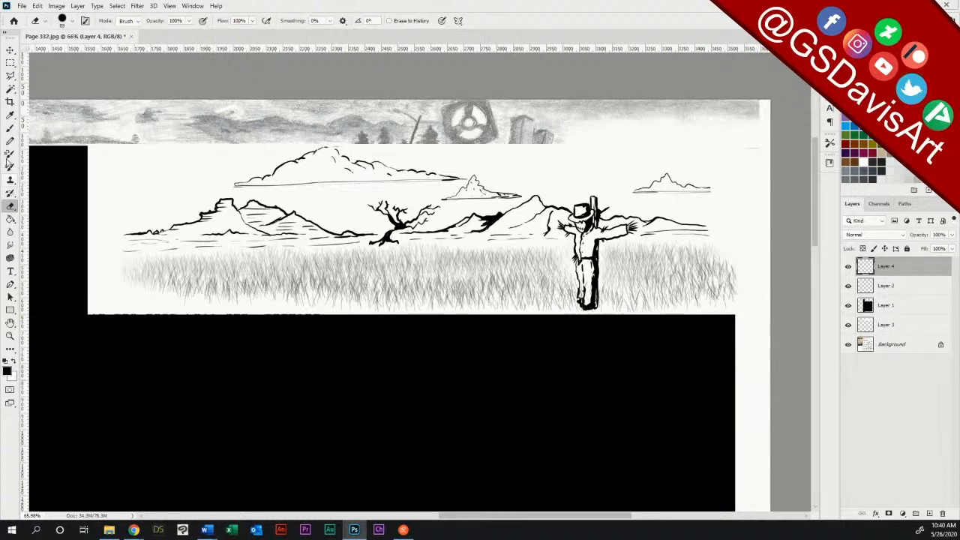
{"action": "left_click", "coordinate": [9, 128]}
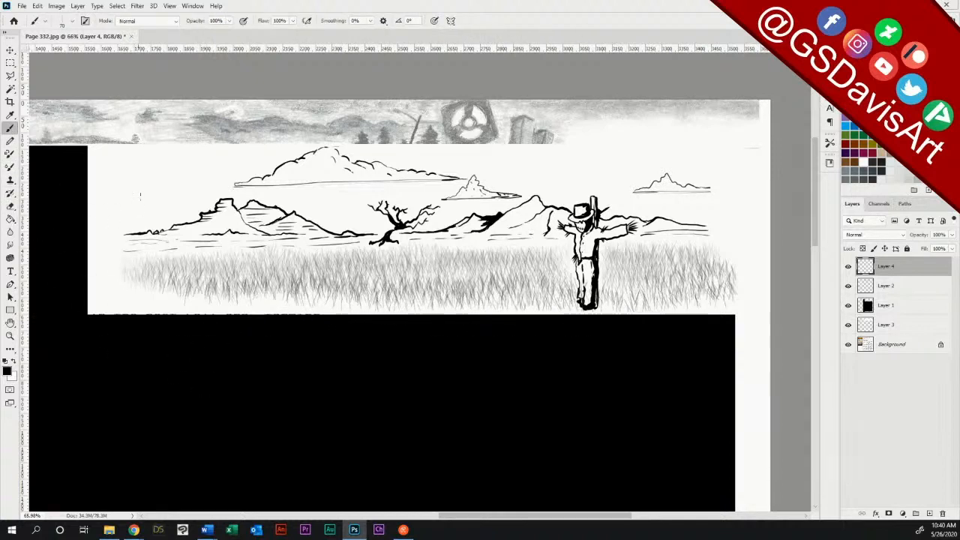
{"action": "left_click", "coordinate": [75, 22]}
{"action": "left_click_drag", "start_coordinate": [339, 209], "coordinate": [339, 128]}
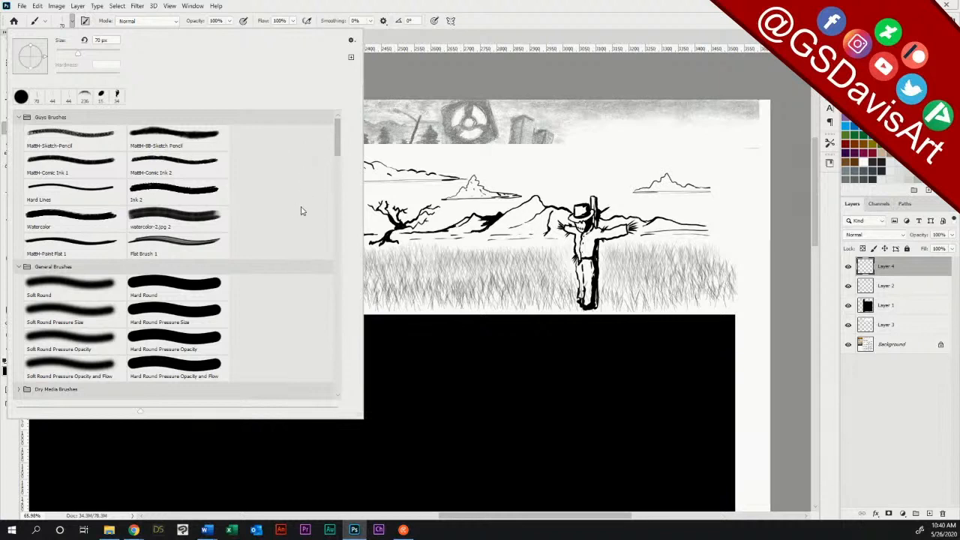
{"action": "left_click_drag", "start_coordinate": [337, 152], "coordinate": [339, 161]}
{"action": "left_click", "coordinate": [192, 240]}
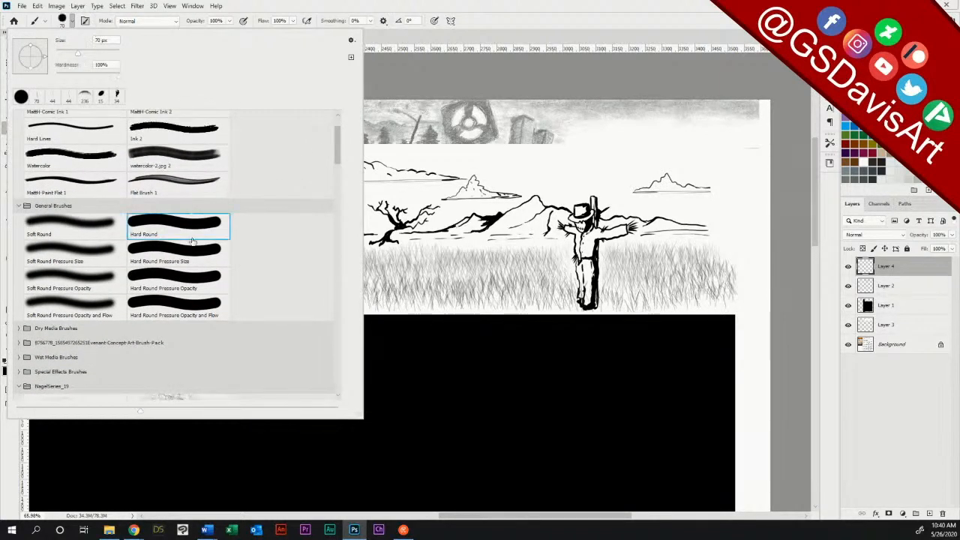
{"action": "left_click", "coordinate": [210, 254]}
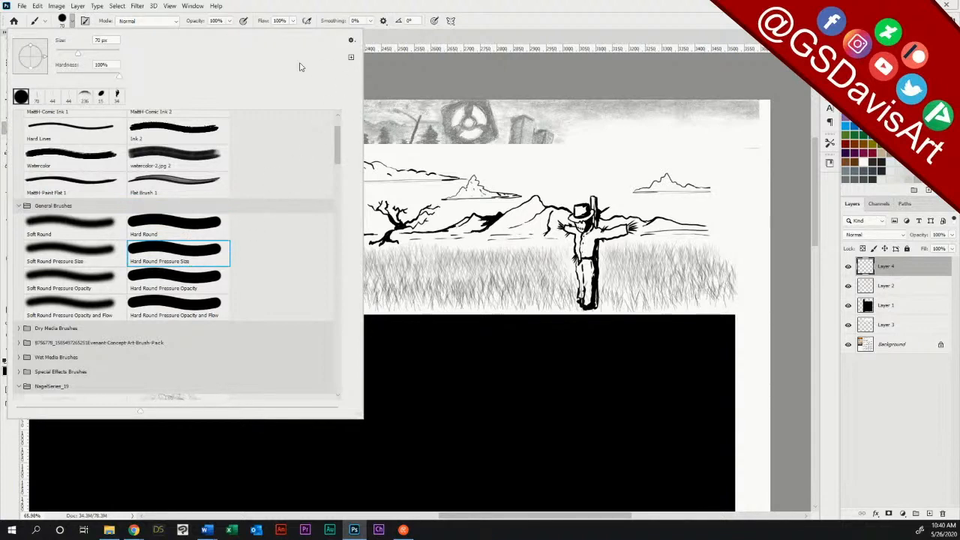
{"action": "left_click_drag", "start_coordinate": [70, 57], "coordinate": [63, 55]}
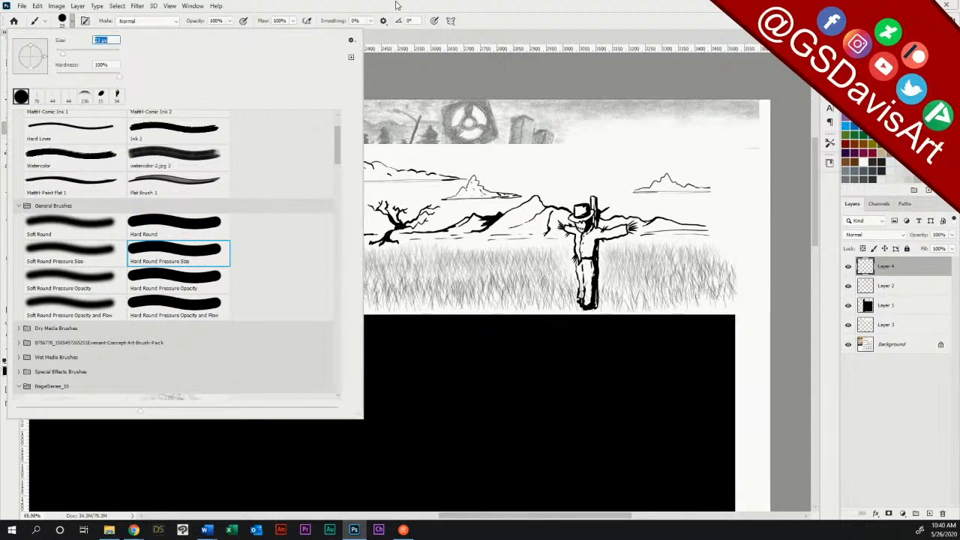
{"action": "key", "text": "Return"}
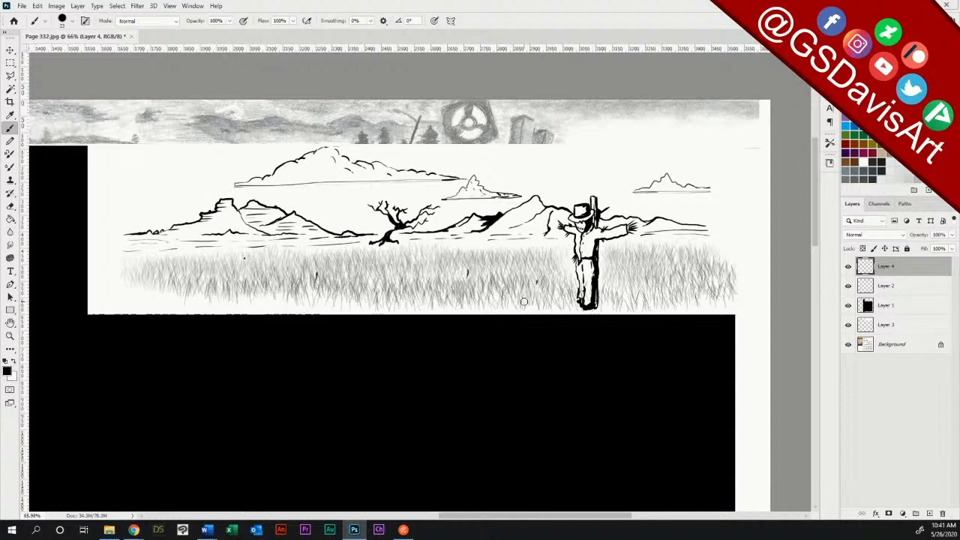
{"action": "key", "text": "ctrl+z"}
Step: Reduce the hard round brush to 10 px and add small dark accent blades in the grass
{"action": "left_click", "coordinate": [72, 21]}
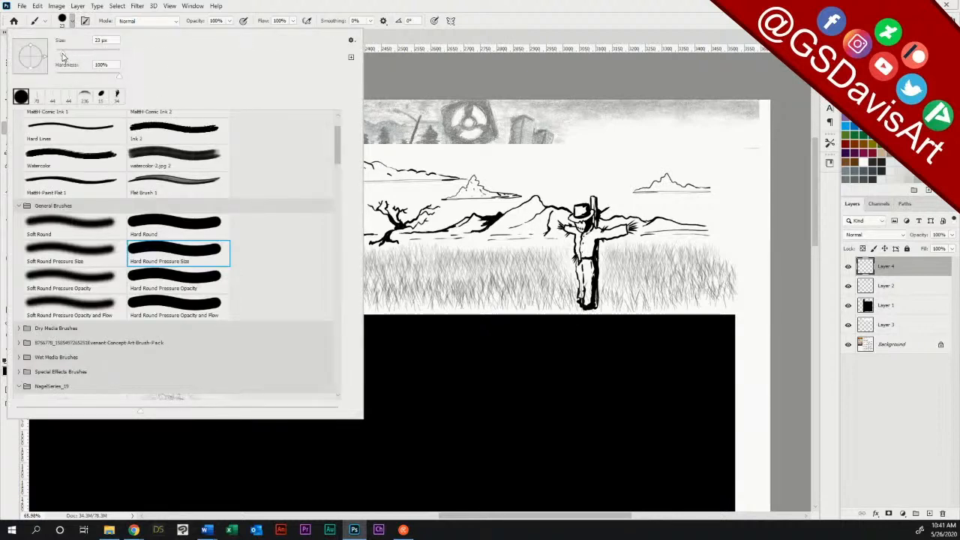
{"action": "left_click", "coordinate": [101, 40]}
{"action": "left_click", "coordinate": [288, 6]}
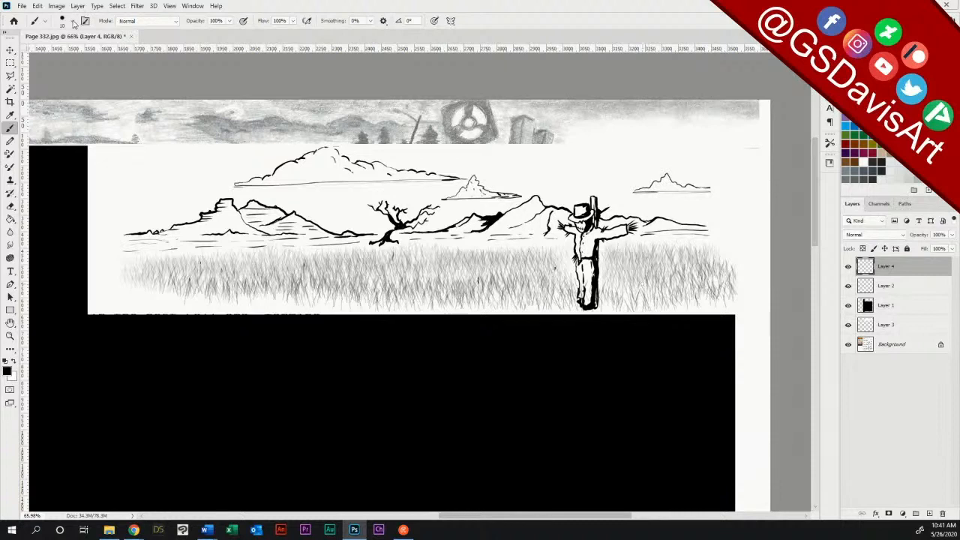
Step: Collapse the NagelSeries_19 set and choose the NagelSeries21-11 speckle brush at 24 px
{"action": "left_click", "coordinate": [73, 22]}
{"action": "mouse_move", "coordinate": [333, 154]}
{"action": "left_mouse_down"}
{"action": "mouse_move", "coordinate": [342, 207]}
{"action": "mouse_move", "coordinate": [336, 183]}
{"action": "left_mouse_up"}
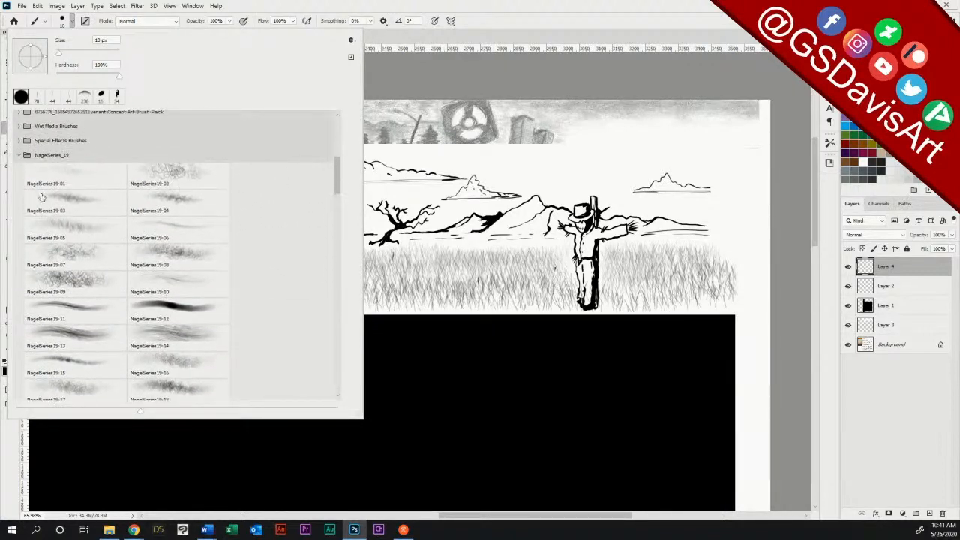
{"action": "left_click", "coordinate": [19, 156]}
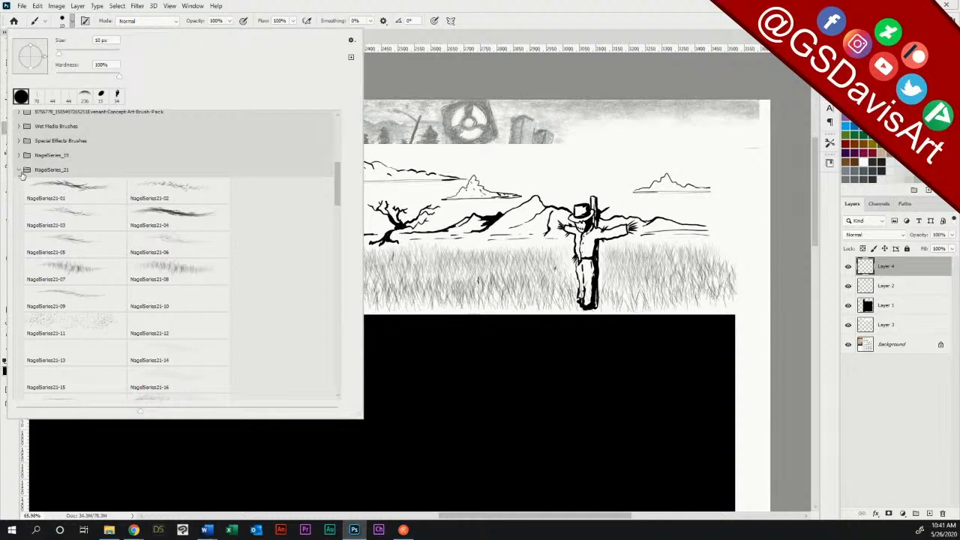
{"action": "left_click", "coordinate": [18, 170]}
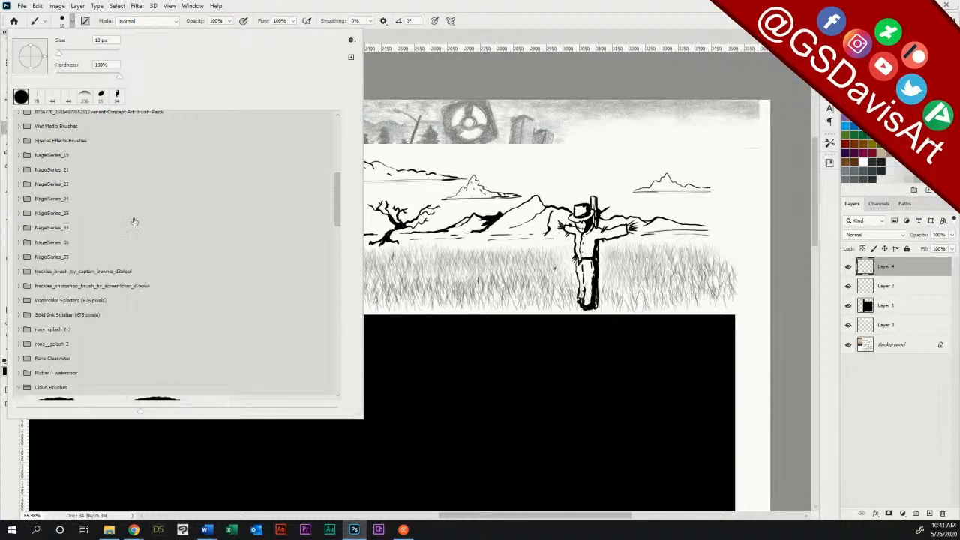
{"action": "left_click", "coordinate": [20, 170]}
{"action": "left_click", "coordinate": [79, 328]}
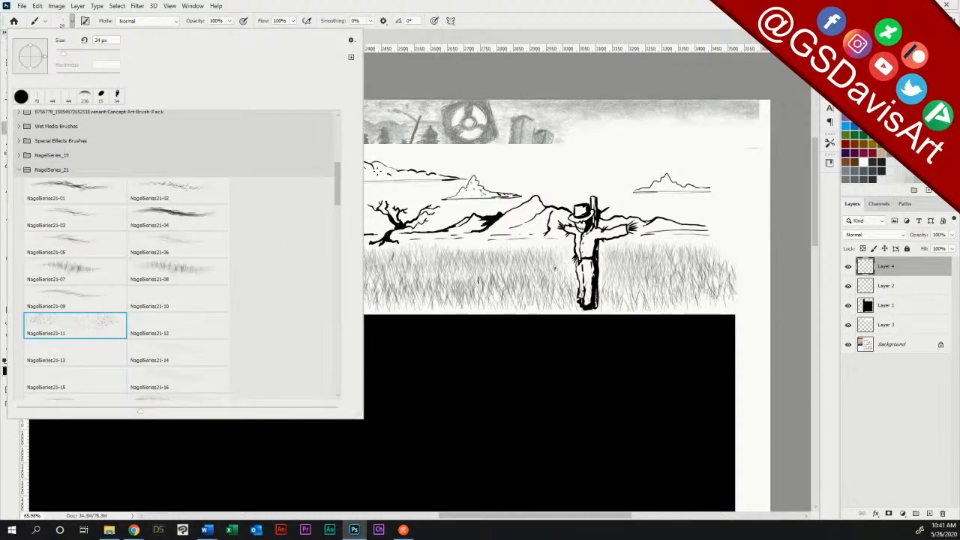
{"action": "left_click", "coordinate": [436, 21]}
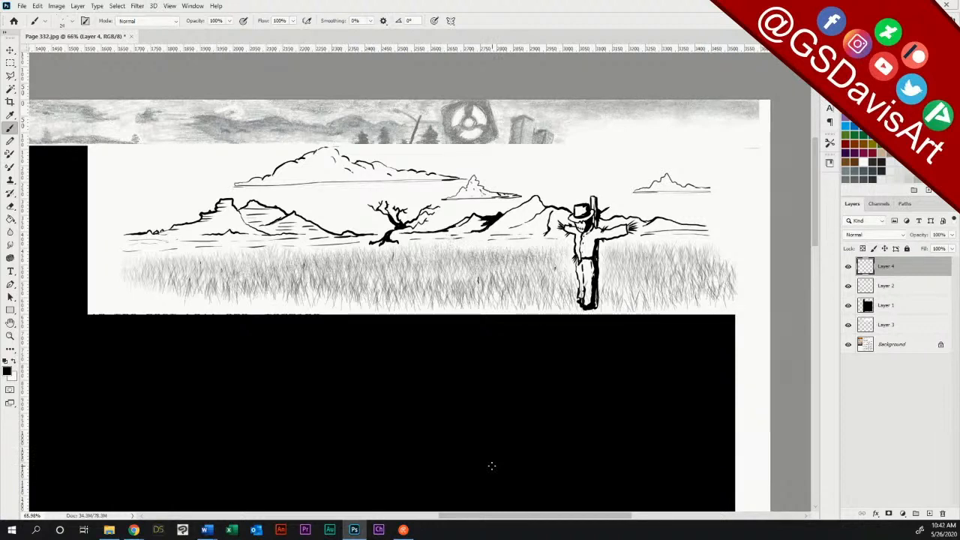
Step: Undo the last speckle stroke and paint fine speckles through the grass and around its outer edges on Layer 4
{"action": "key", "text": "ctrl+z"}
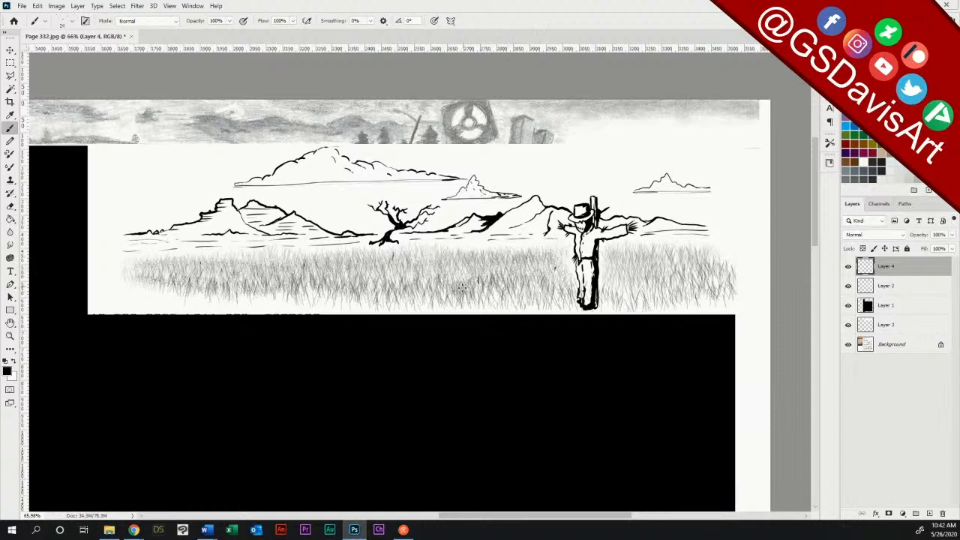
{"action": "mouse_move", "coordinate": [616, 263]}
{"action": "left_mouse_down"}
{"action": "mouse_move", "coordinate": [709, 265]}
{"action": "mouse_move", "coordinate": [625, 265]}
{"action": "mouse_move", "coordinate": [685, 271]}
{"action": "mouse_move", "coordinate": [624, 296]}
{"action": "left_mouse_up"}
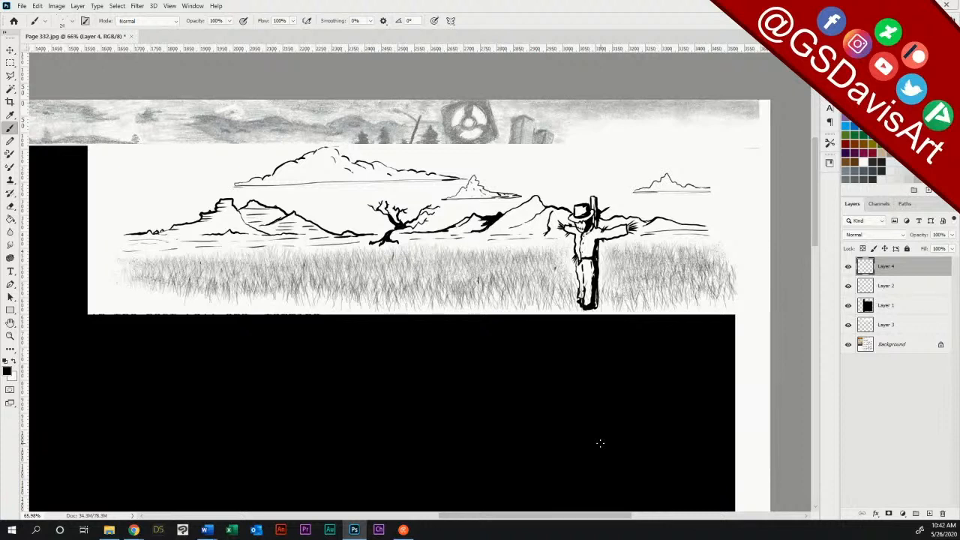
Step: Choose the NagelSeries21-20 texture brush at 49 px
{"action": "left_click", "coordinate": [65, 21]}
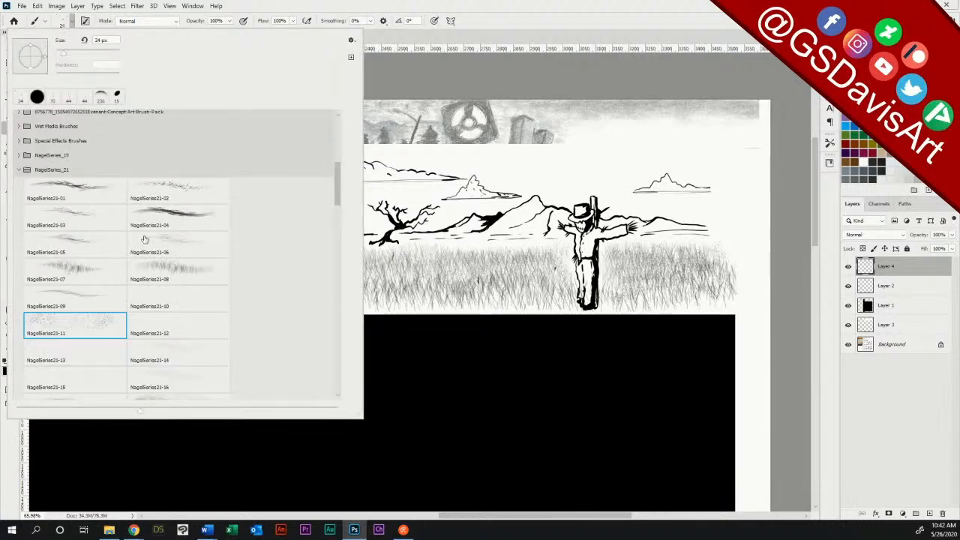
{"action": "left_click_drag", "start_coordinate": [338, 185], "coordinate": [340, 199]}
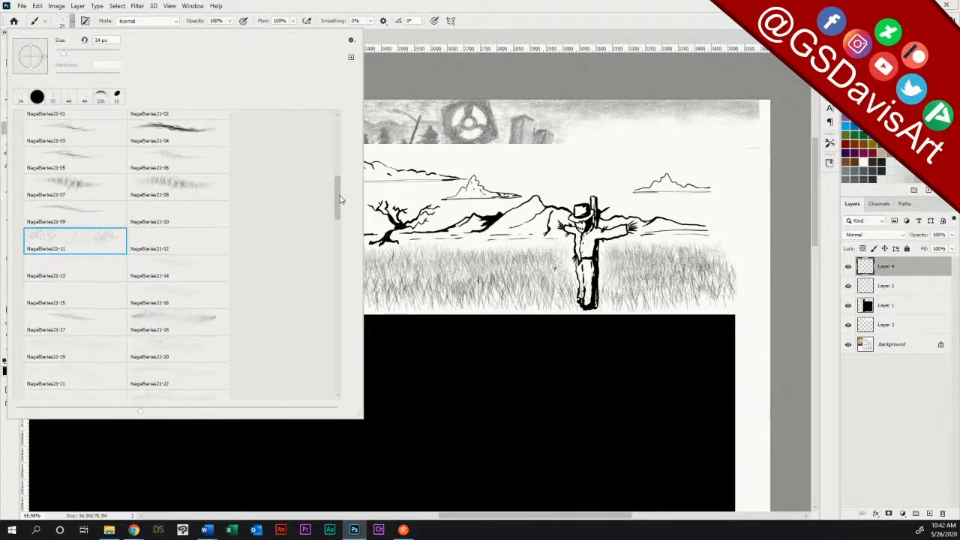
{"action": "scroll", "coordinate": [339, 199], "scroll_direction": "down", "scroll_amount": 3}
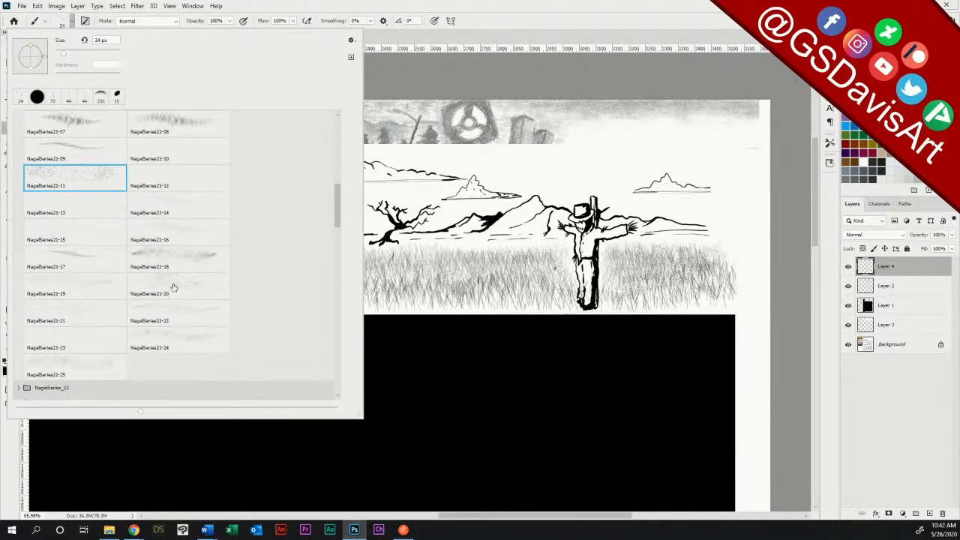
{"action": "left_click", "coordinate": [173, 287]}
{"action": "key", "text": "Return"}
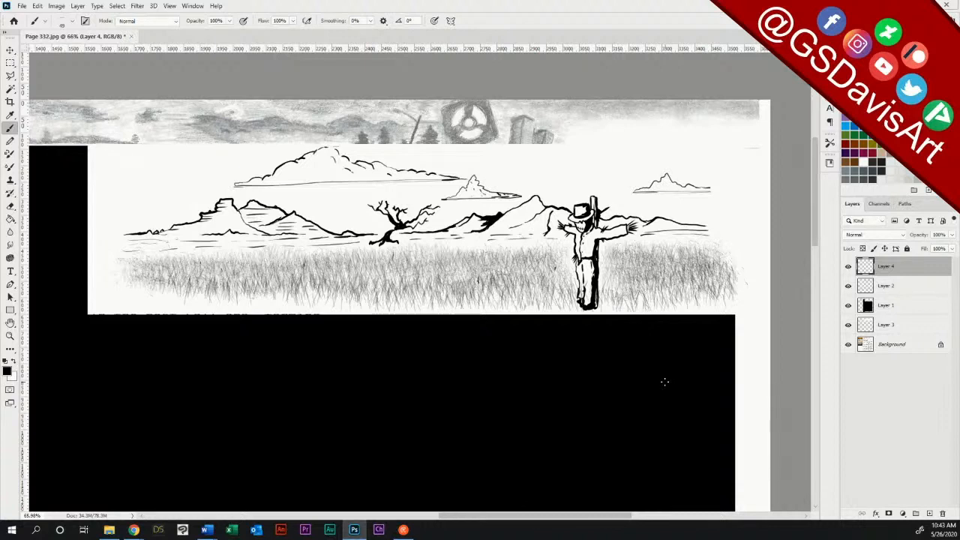
Step: Collapse the NagelSeries_21 set and choose a 533 px splatter brush from the rons_splash 2-7 set
{"action": "left_click", "coordinate": [68, 21]}
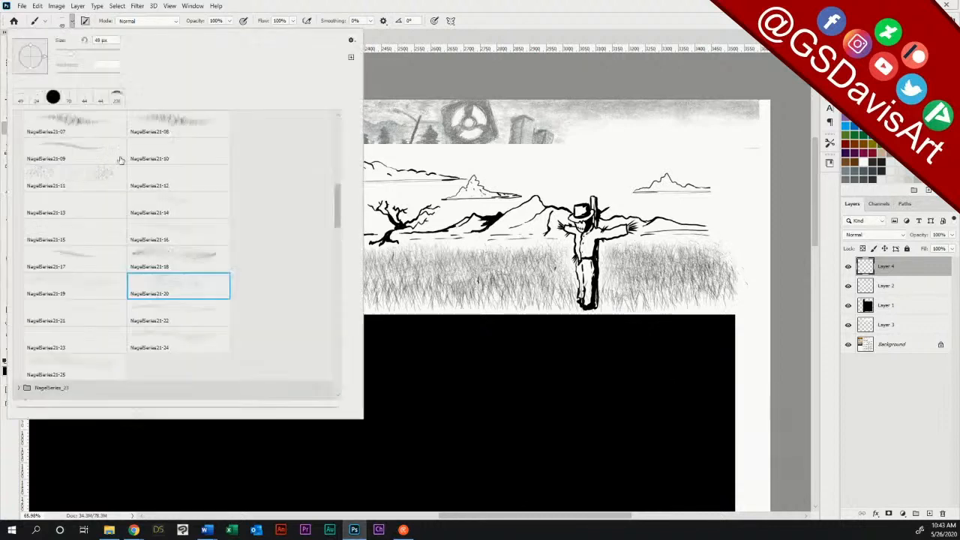
{"action": "mouse_move", "coordinate": [337, 208]}
{"action": "left_mouse_down"}
{"action": "mouse_move", "coordinate": [338, 229]}
{"action": "mouse_move", "coordinate": [343, 171]}
{"action": "left_mouse_up"}
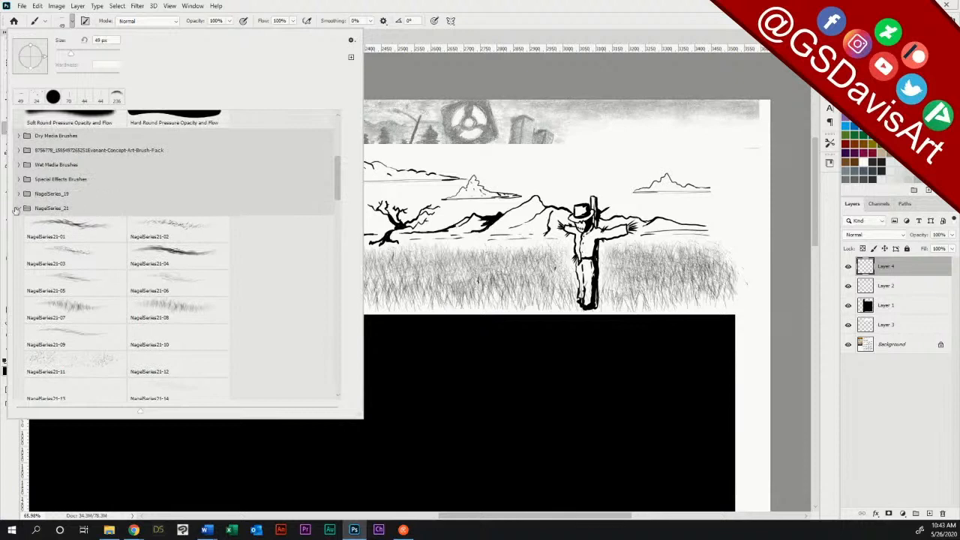
{"action": "left_click", "coordinate": [16, 209]}
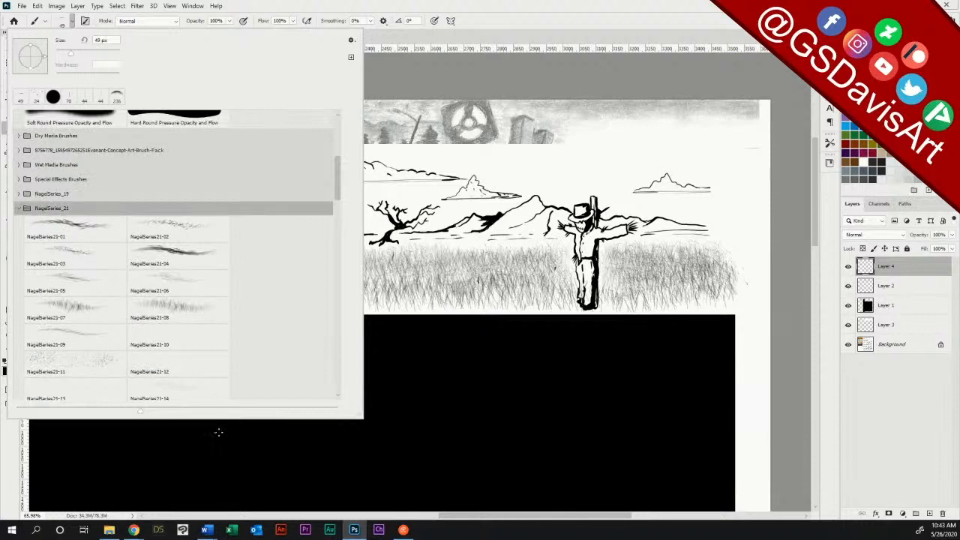
{"action": "left_click", "coordinate": [19, 208]}
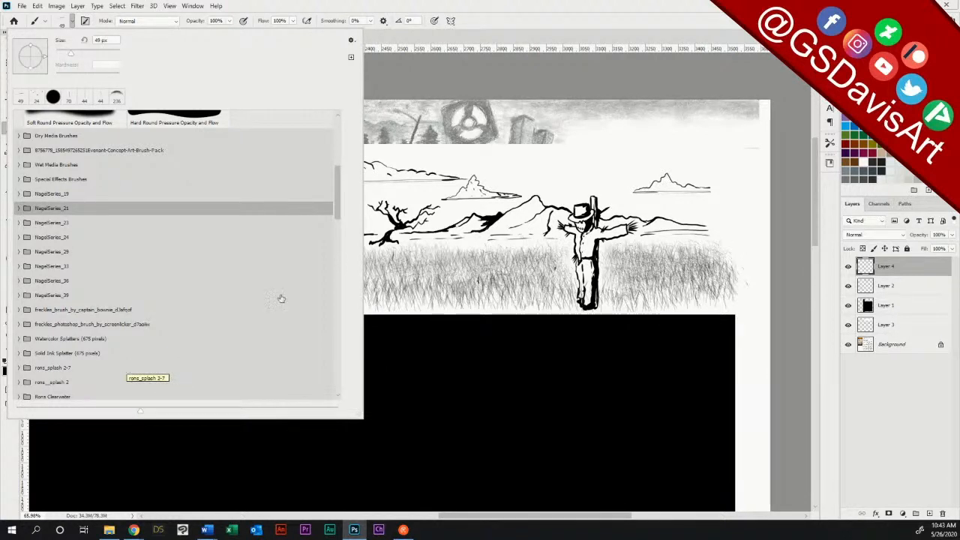
{"action": "left_click", "coordinate": [53, 368]}
{"action": "left_click", "coordinate": [19, 368]}
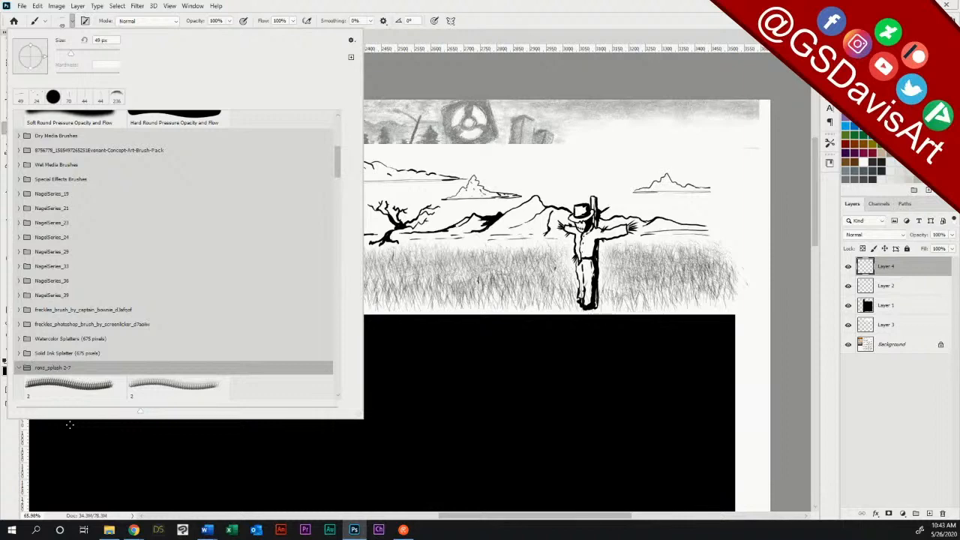
{"action": "left_click_drag", "start_coordinate": [340, 162], "coordinate": [336, 205]}
{"action": "left_click", "coordinate": [166, 285]}
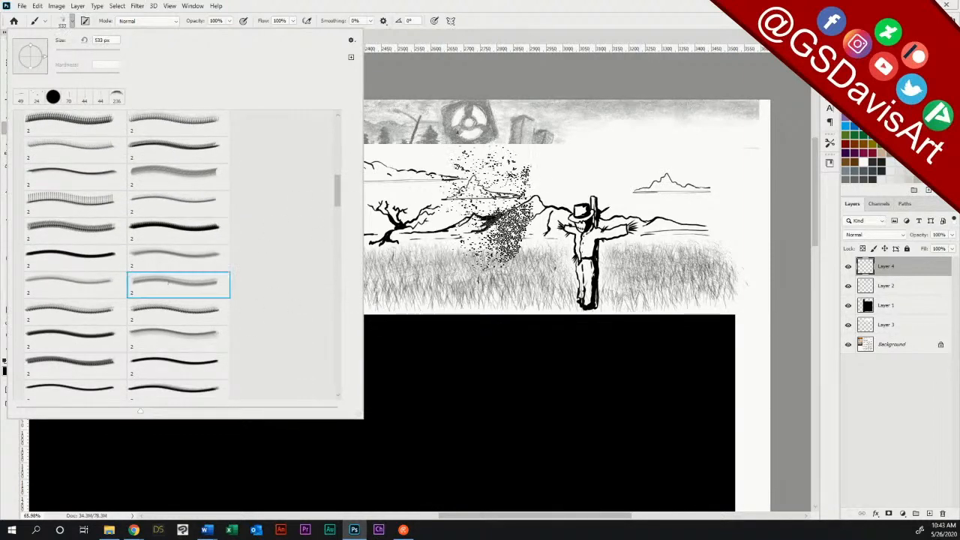
{"action": "left_click", "coordinate": [458, 32]}
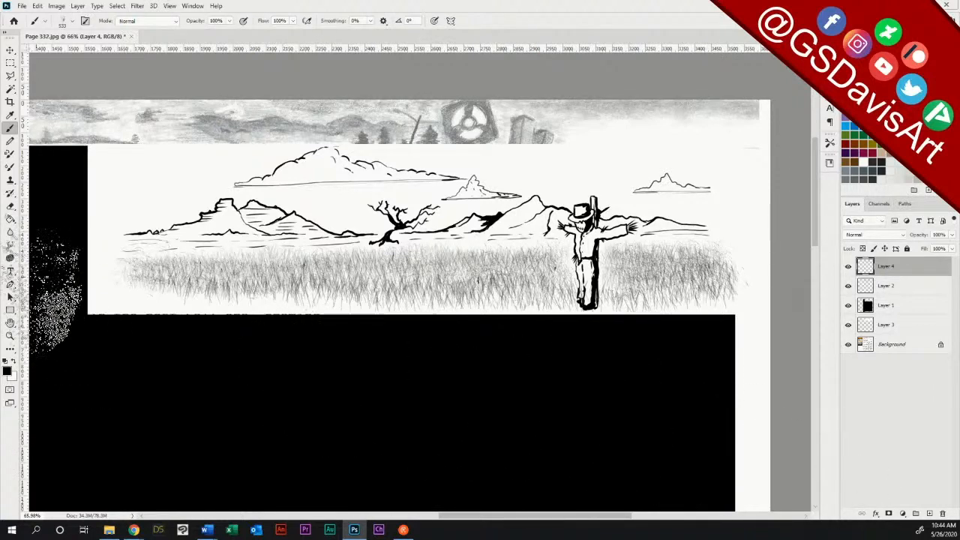
Step: Try white splatter stamps along the lower edge of the grass and compare the result with Layer 4 hidden and shown
{"action": "left_click", "coordinate": [233, 342]}
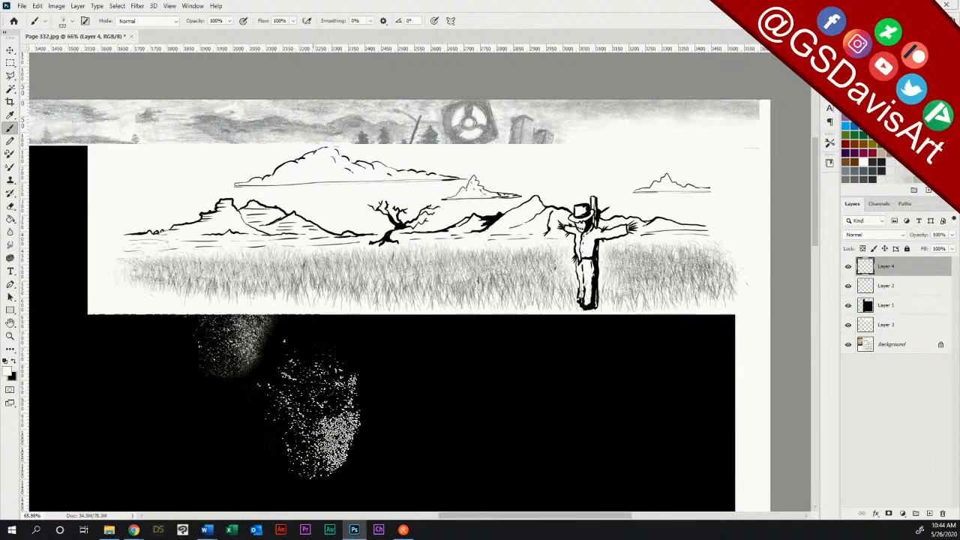
{"action": "left_click", "coordinate": [409, 341]}
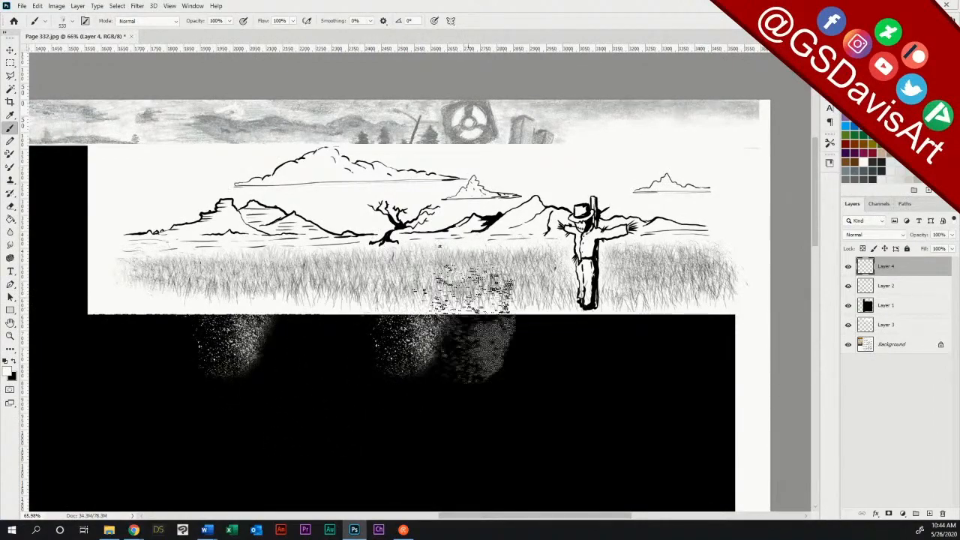
{"action": "left_click", "coordinate": [505, 349]}
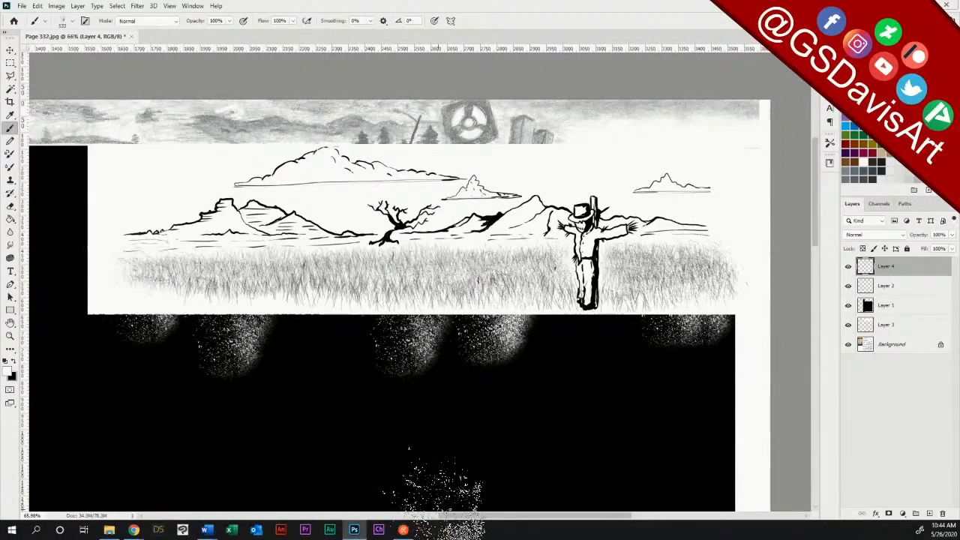
{"action": "left_click", "coordinate": [848, 266]}
{"action": "left_click", "coordinate": [848, 266]}
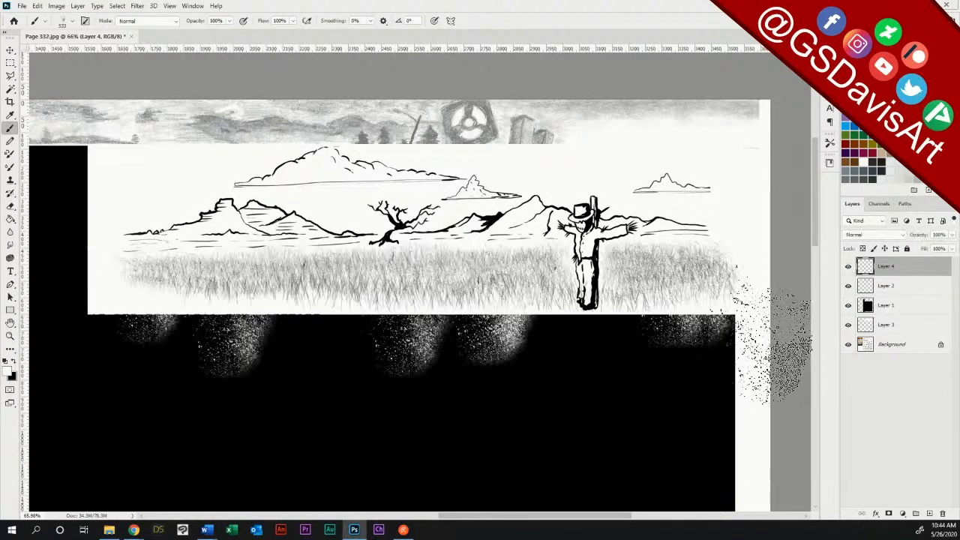
Step: Undo all the white splatter stamps along the grass's lower edge
{"action": "key", "text": "ctrl+z"}
{"action": "key", "text": "ctrl+z"}
{"action": "key", "text": "ctrl+z"}
{"action": "key", "text": "ctrl+z"}
{"action": "key", "text": "ctrl+z"}
{"action": "key", "text": "ctrl+z"}
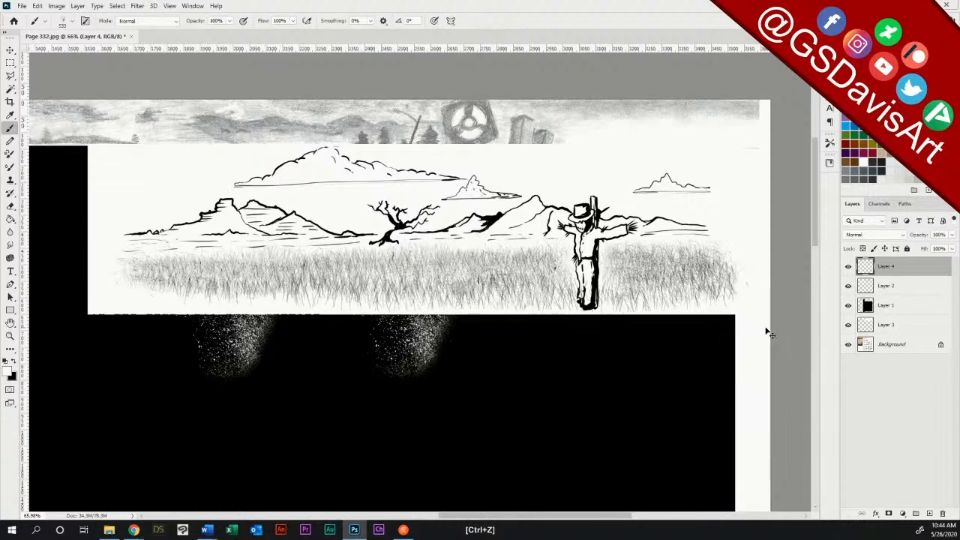
{"action": "key", "text": "ctrl+z"}
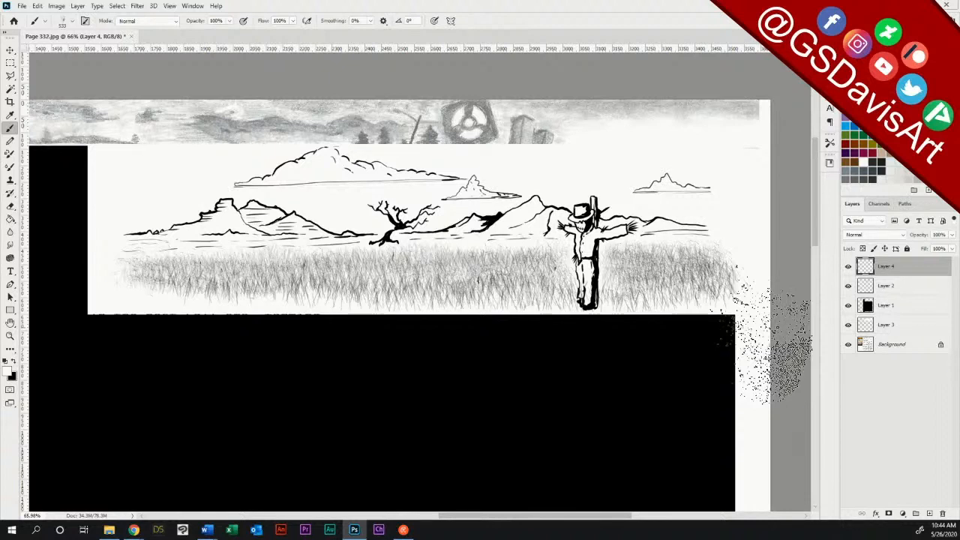
Step: Hide and reshow Layer 2 and Layer 4 to compare the ink and grass, and add a new layer above Layer 4
{"action": "left_click", "coordinate": [10, 63]}
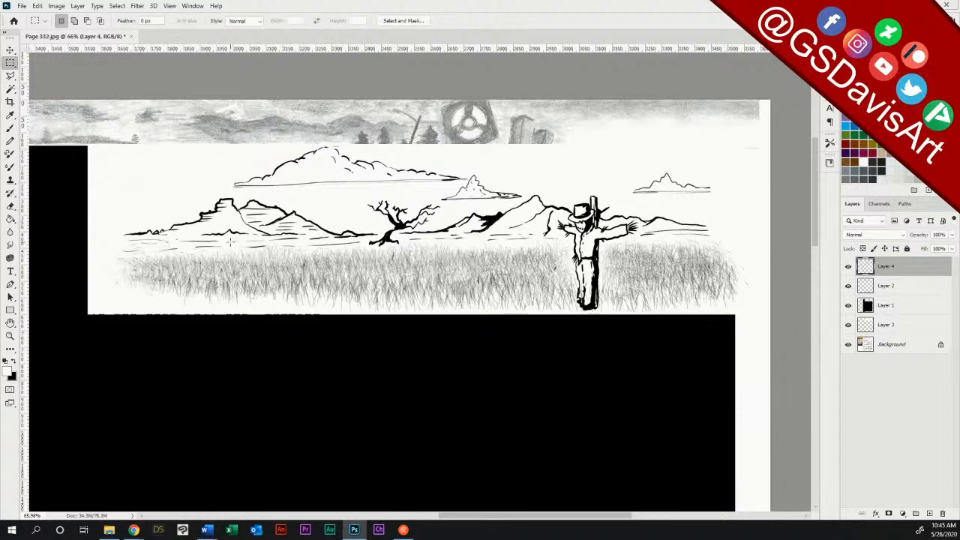
{"action": "left_click", "coordinate": [848, 285]}
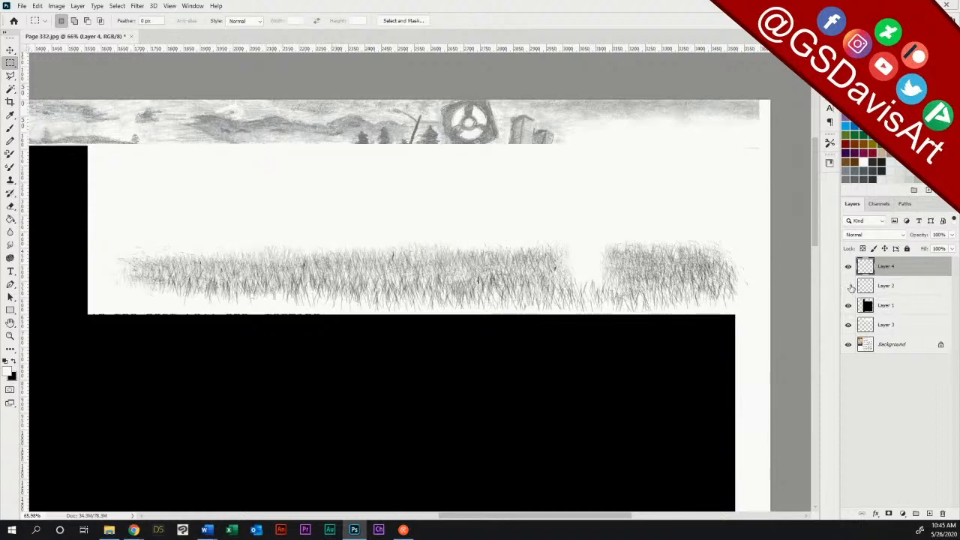
{"action": "left_click", "coordinate": [848, 285]}
{"action": "left_click", "coordinate": [848, 266]}
{"action": "left_click", "coordinate": [848, 266]}
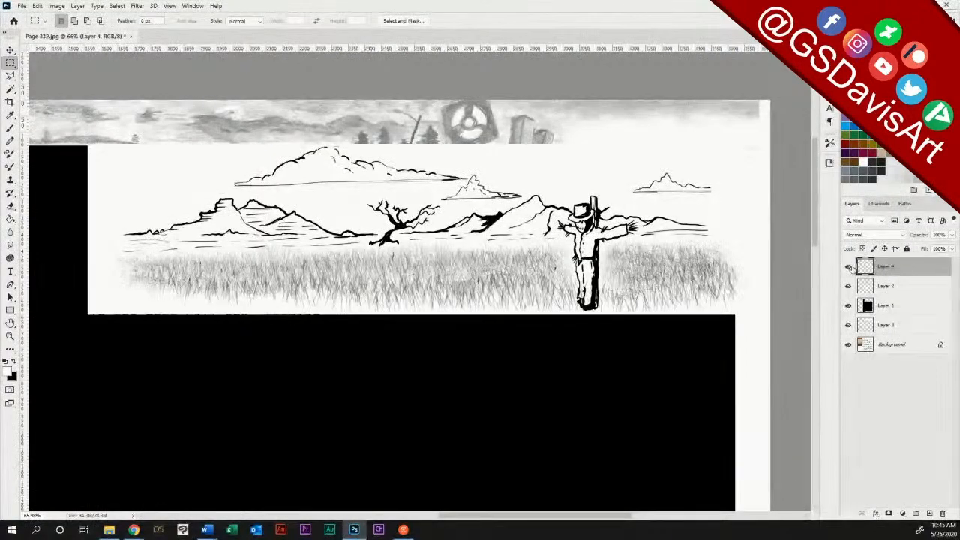
{"action": "left_click", "coordinate": [929, 513]}
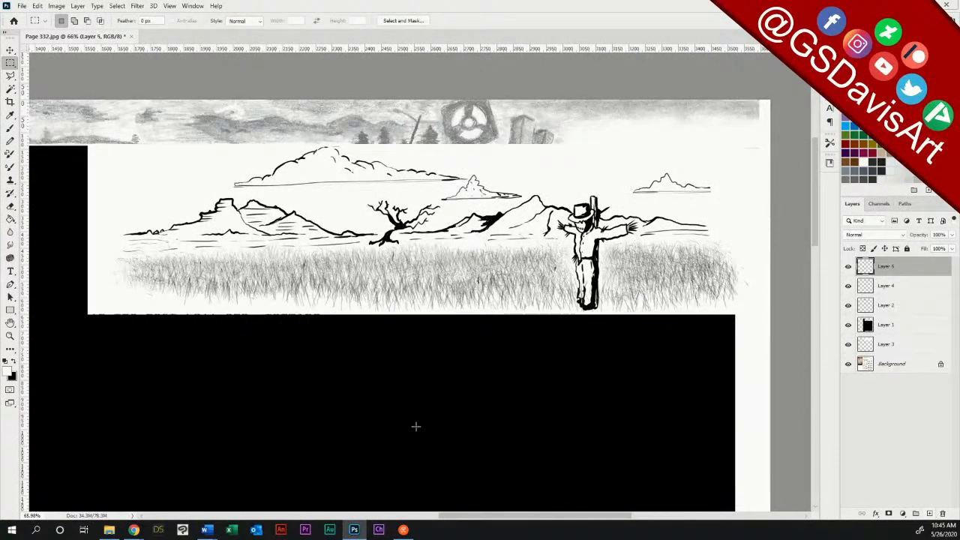
Step: Return to the Brush tool and choose the NagelSeries21-08 grass brush at 44 px from the NagelSeries_21 set
{"action": "left_click", "coordinate": [9, 129]}
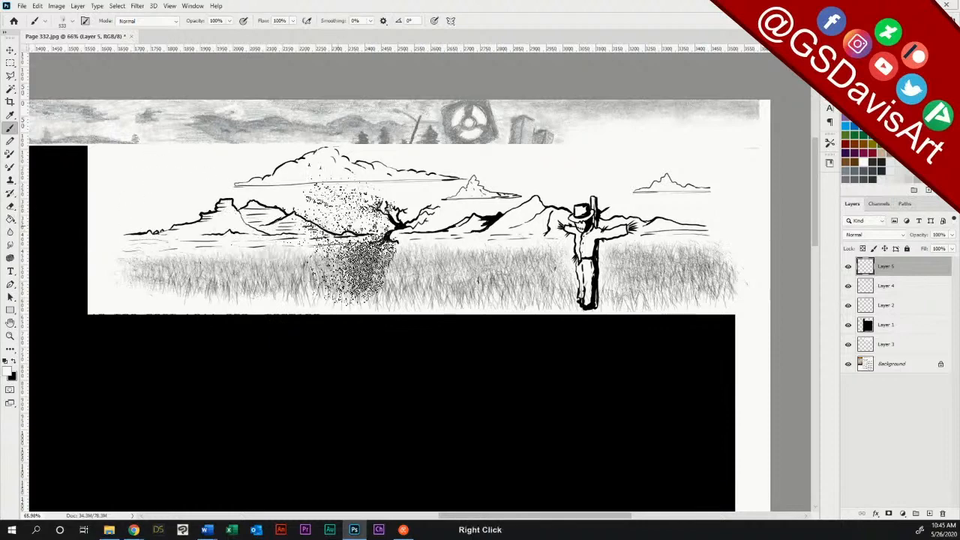
{"action": "right_click", "coordinate": [350, 240]}
{"action": "left_click_drag", "start_coordinate": [674, 293], "coordinate": [643, 275]}
{"action": "left_click", "coordinate": [354, 357]}
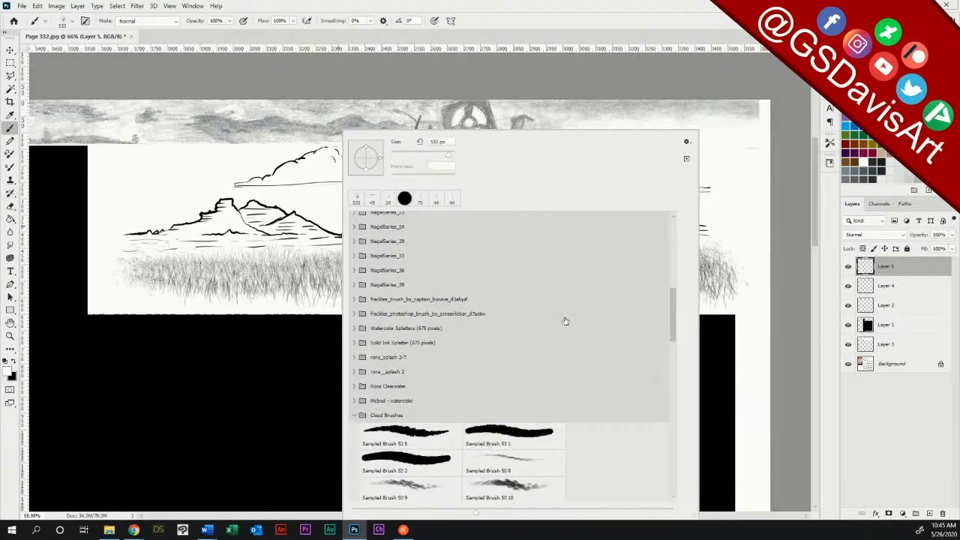
{"action": "left_click_drag", "start_coordinate": [673, 308], "coordinate": [566, 292]}
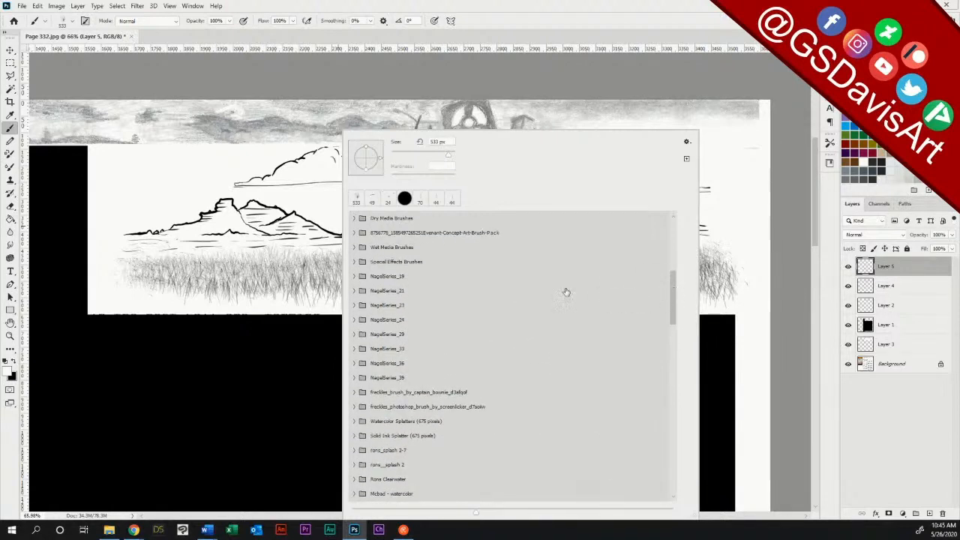
{"action": "left_click", "coordinate": [354, 277]}
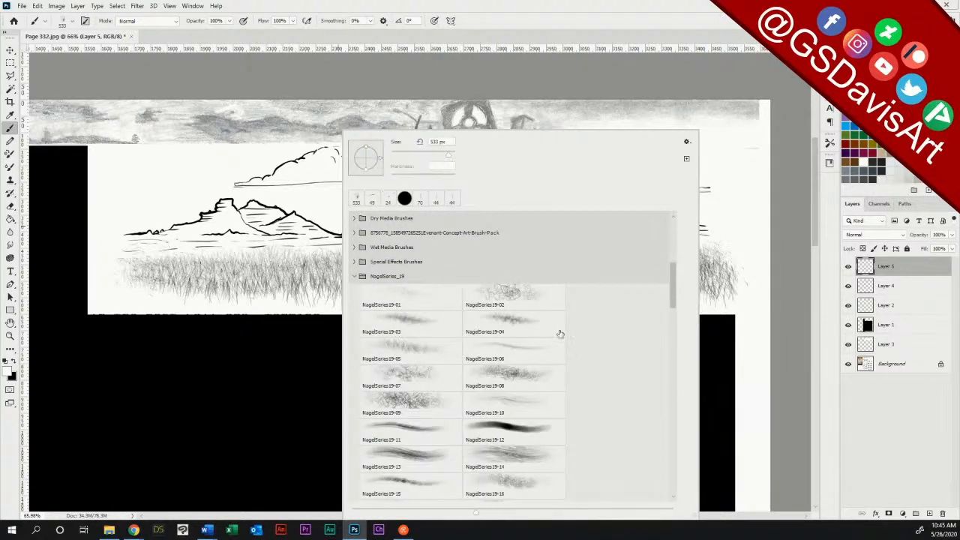
{"action": "mouse_move", "coordinate": [672, 296]}
{"action": "left_mouse_down"}
{"action": "mouse_move", "coordinate": [672, 317]}
{"action": "mouse_move", "coordinate": [673, 295]}
{"action": "left_mouse_up"}
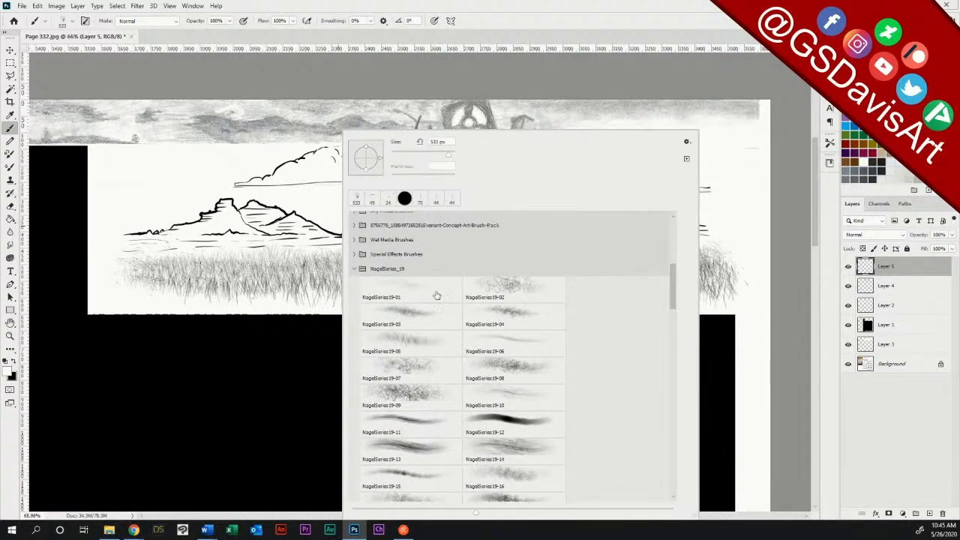
{"action": "left_click", "coordinate": [353, 269]}
{"action": "left_click", "coordinate": [355, 284]}
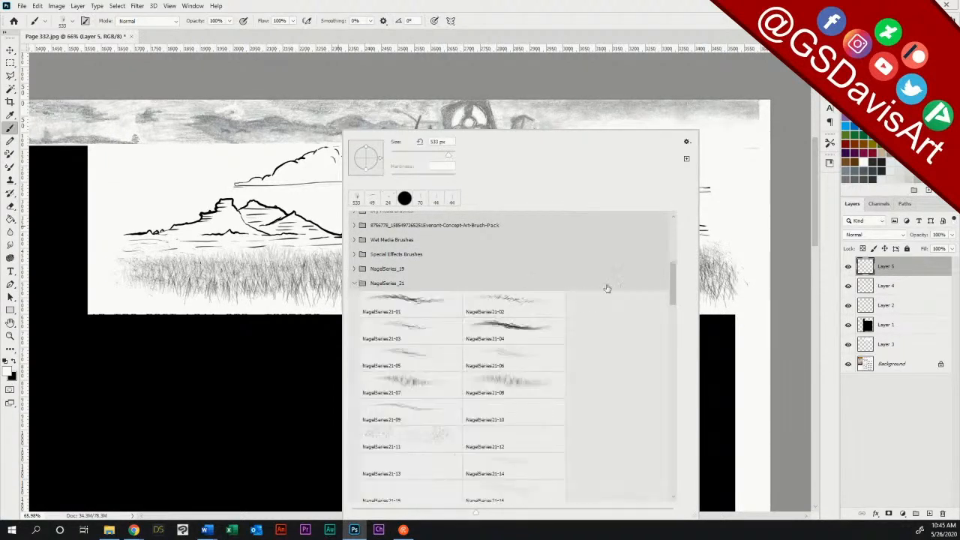
{"action": "mouse_move", "coordinate": [672, 283]}
{"action": "left_mouse_down"}
{"action": "mouse_move", "coordinate": [673, 317]}
{"action": "mouse_move", "coordinate": [674, 289]}
{"action": "left_mouse_up"}
{"action": "left_click", "coordinate": [525, 326]}
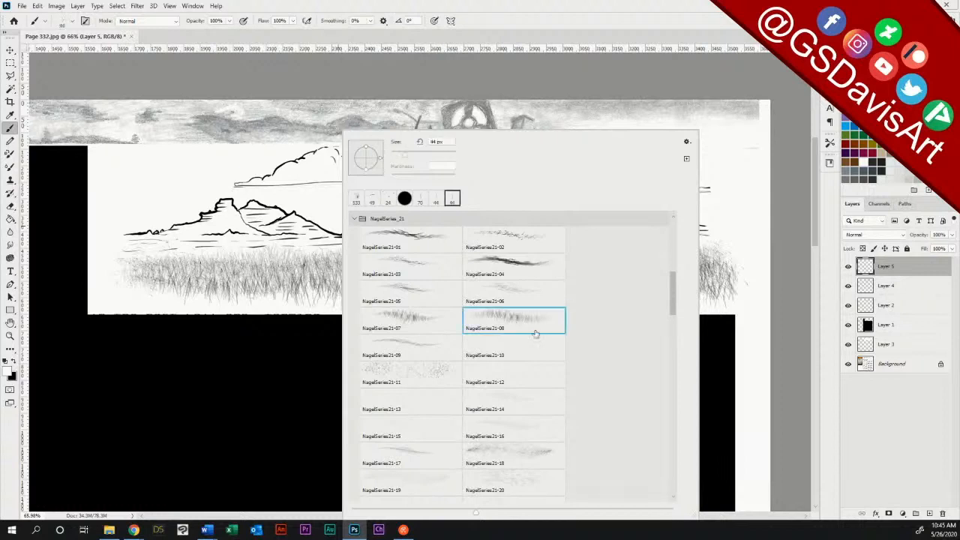
{"action": "left_click", "coordinate": [537, 8]}
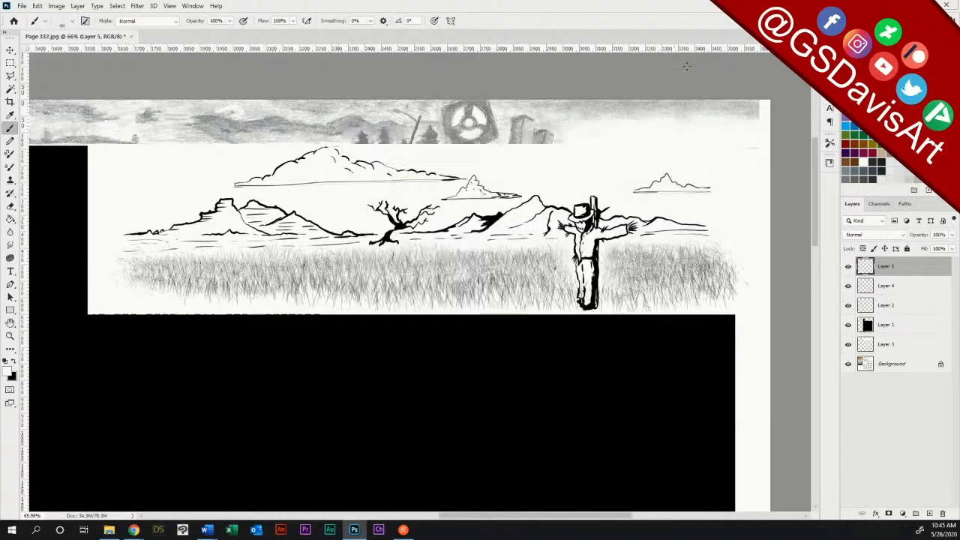
Step: Set the grass brush's spacing to 278% and its size to 111 px
{"action": "left_click", "coordinate": [829, 67]}
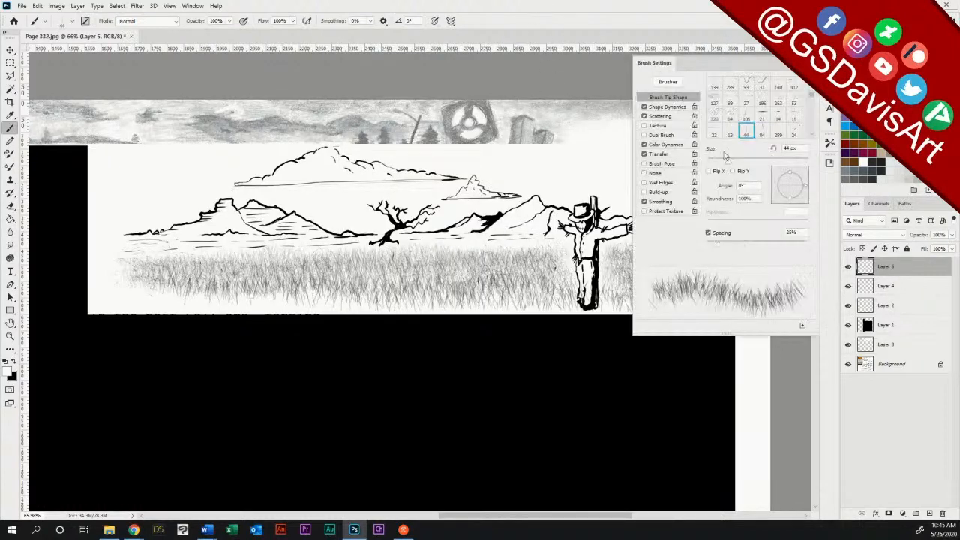
{"action": "left_click_drag", "start_coordinate": [724, 244], "coordinate": [787, 249]}
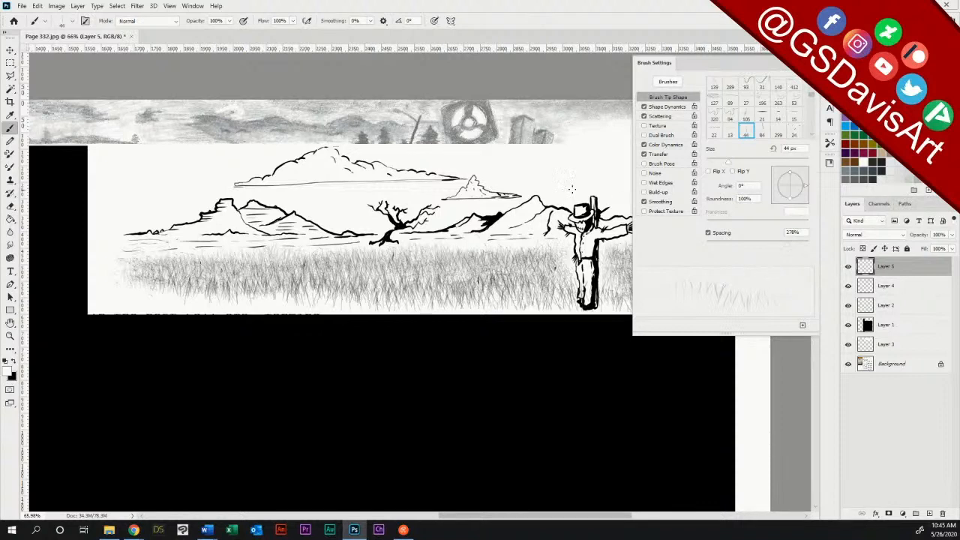
{"action": "right_click", "coordinate": [353, 198]}
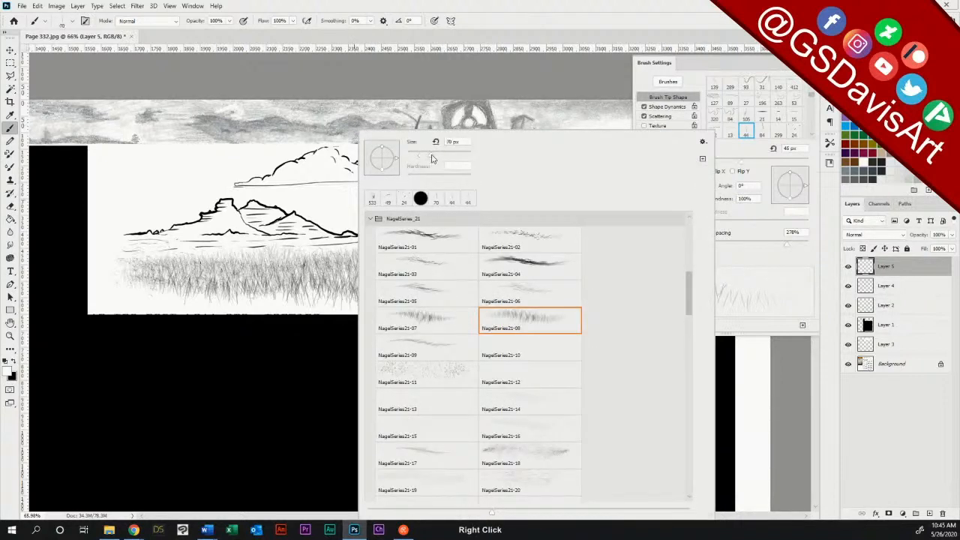
{"action": "left_click_drag", "start_coordinate": [435, 156], "coordinate": [440, 156]}
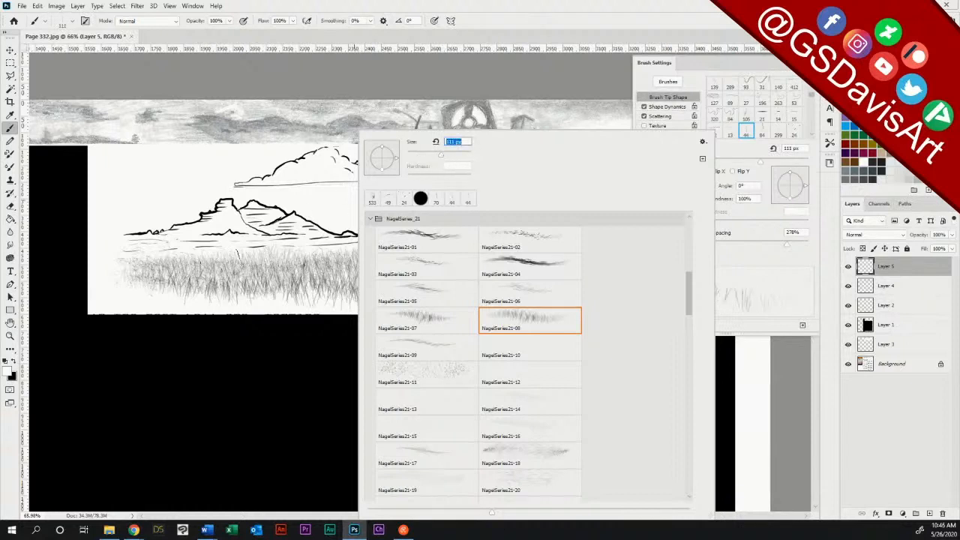
Step: Hide Layer 4 to judge the white grass strokes on Layer 5, and undo those strokes
{"action": "left_click", "coordinate": [146, 283]}
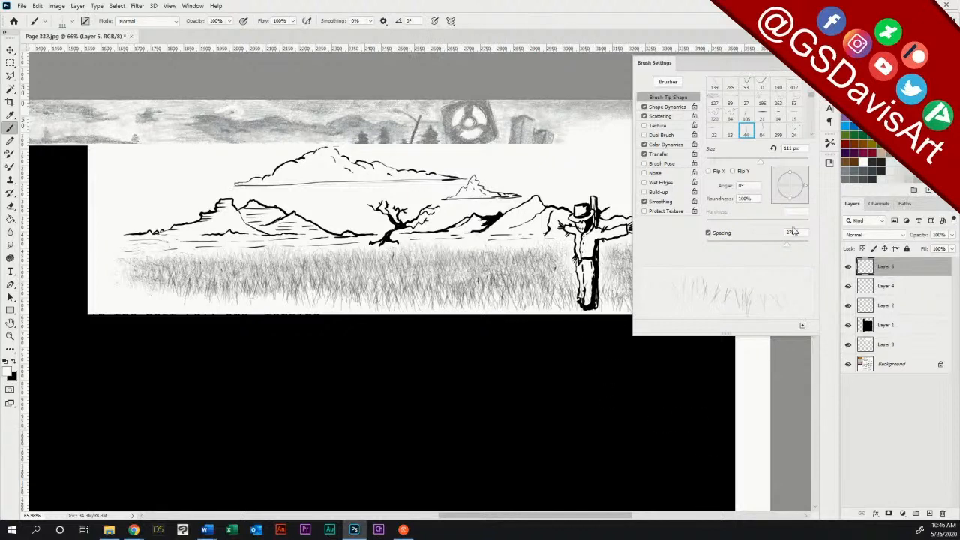
{"action": "key", "text": "F5"}
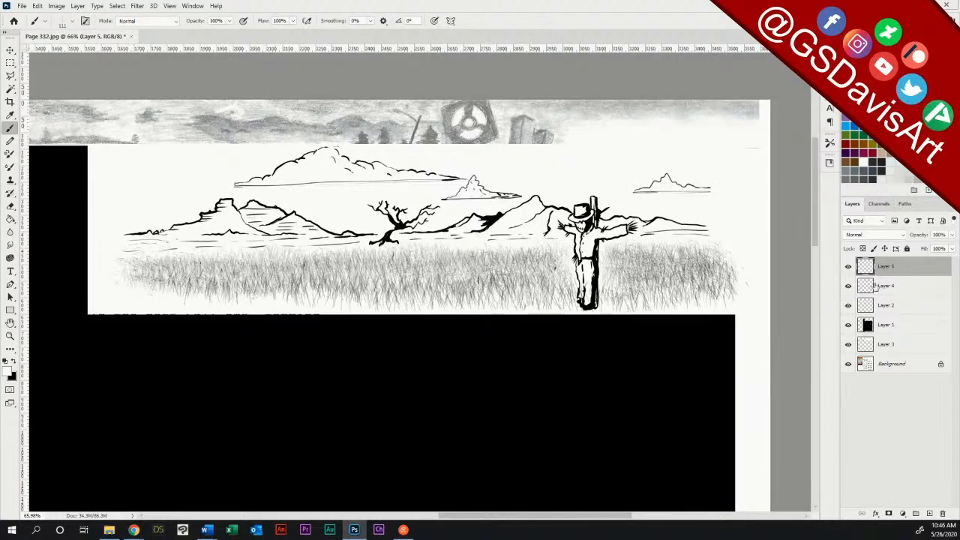
{"action": "left_click", "coordinate": [849, 286]}
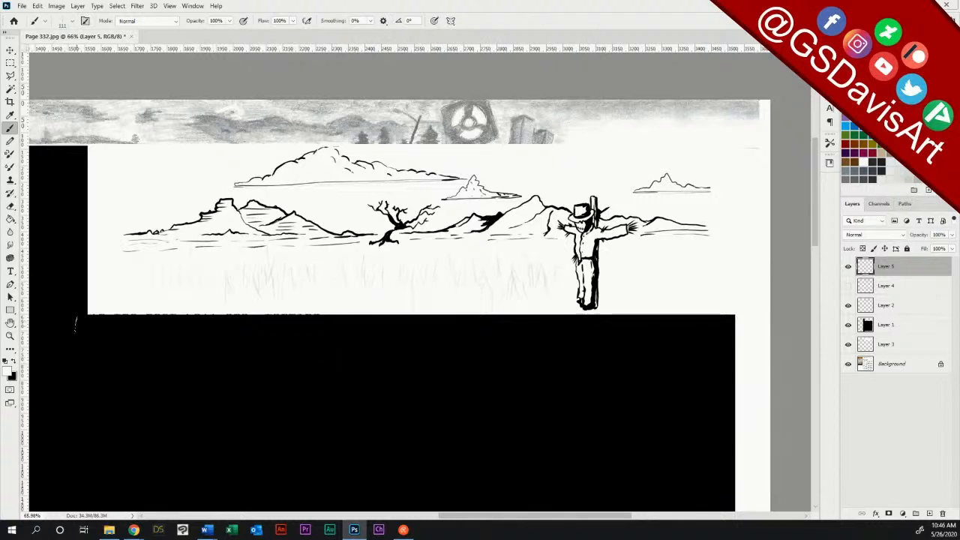
{"action": "key", "text": "ctrl+z"}
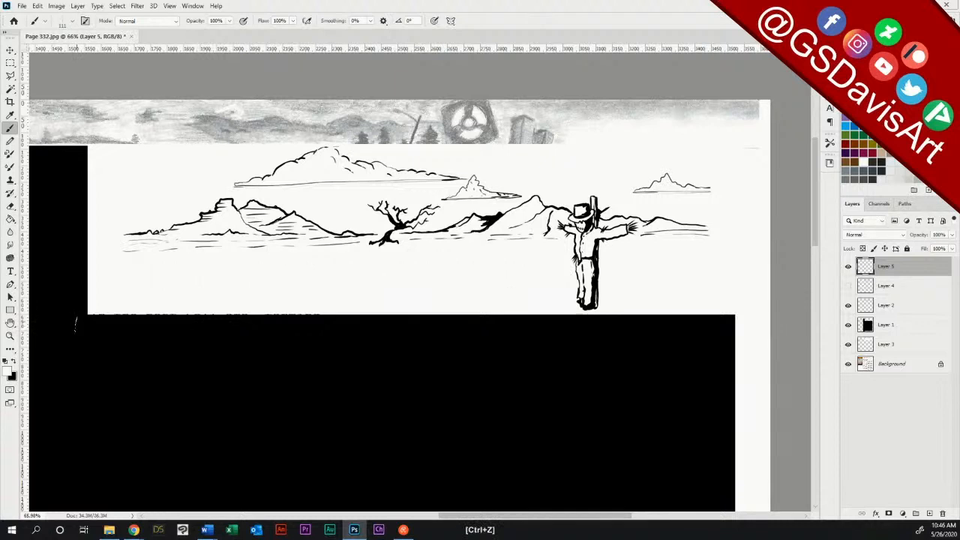
Step: Try a white stroke with the NagelSeries23-16 brush at 45 px from the NagelSeries_23 set, and undo it
{"action": "right_click", "coordinate": [546, 312]}
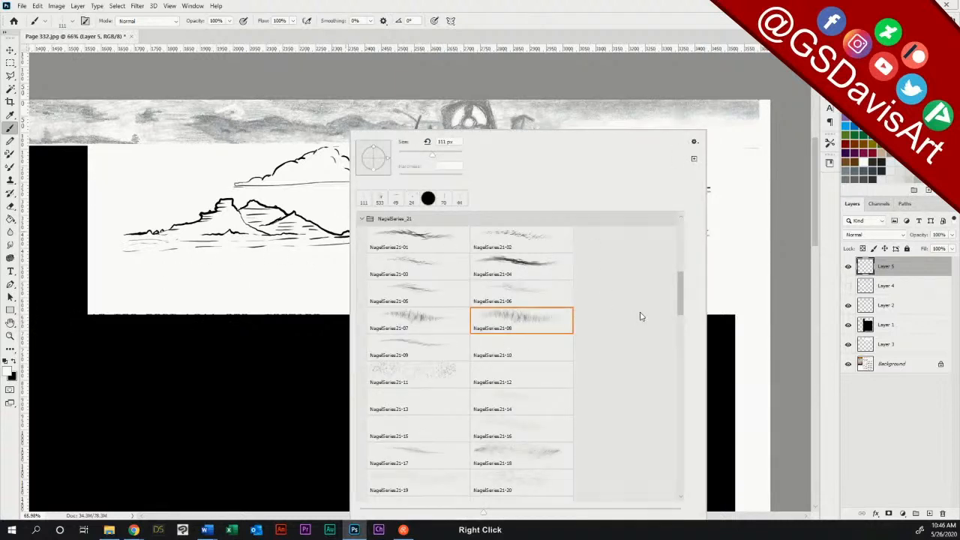
{"action": "left_click_drag", "start_coordinate": [679, 288], "coordinate": [682, 323]}
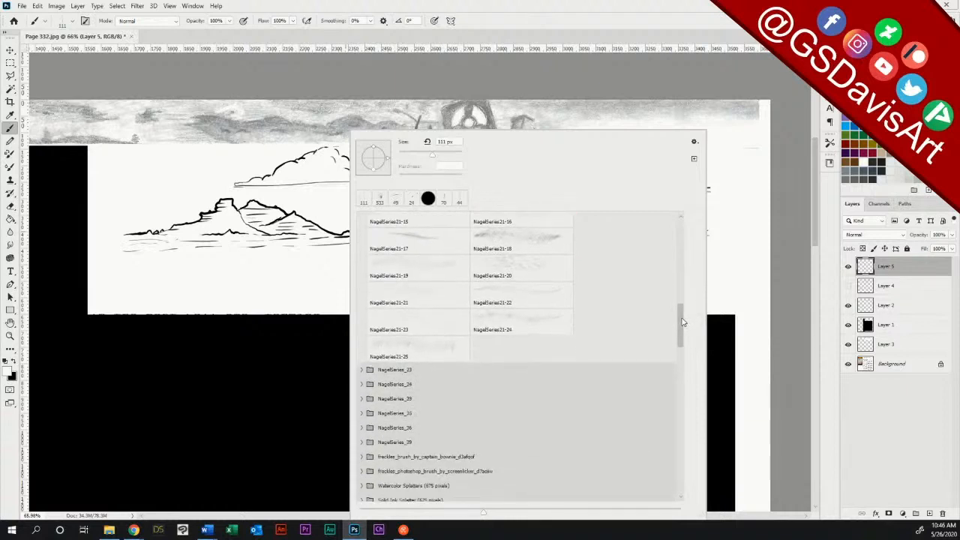
{"action": "left_click", "coordinate": [360, 369]}
{"action": "left_click_drag", "start_coordinate": [682, 324], "coordinate": [682, 342]}
{"action": "left_click", "coordinate": [511, 400]}
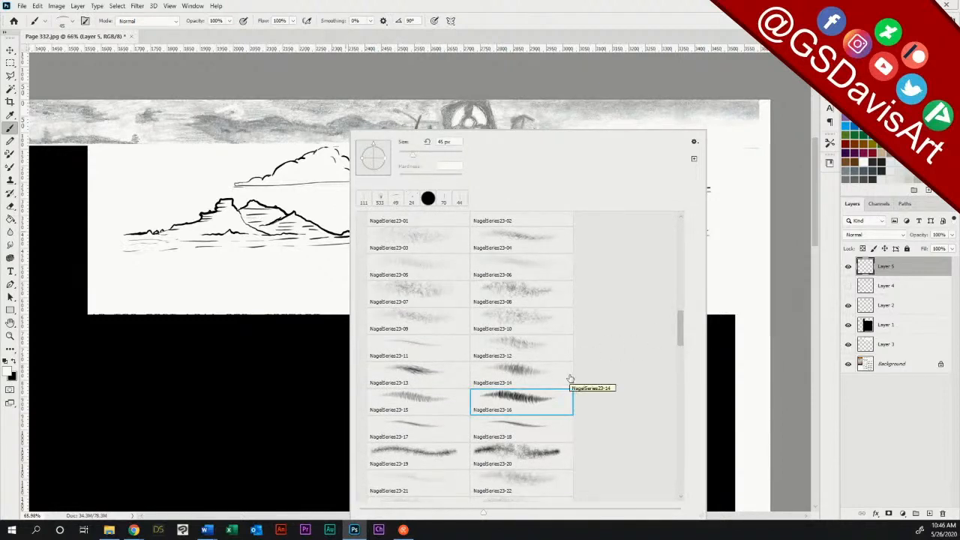
{"action": "key", "text": "Return"}
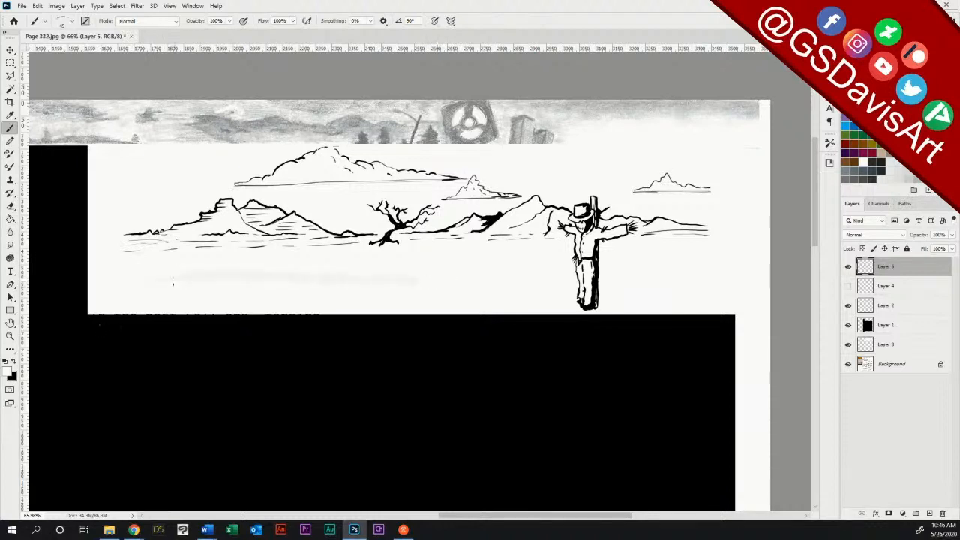
{"action": "key", "text": "ctrl+z"}
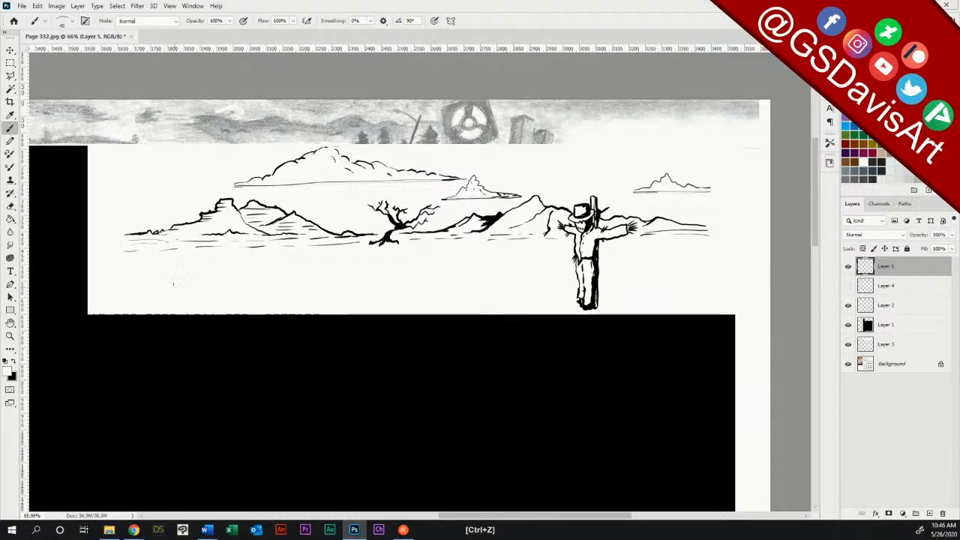
Step: Enlarge the NagelSeries23-16 brush to 139 px, try a white stroke across the field, and undo it
{"action": "right_click", "coordinate": [588, 158]}
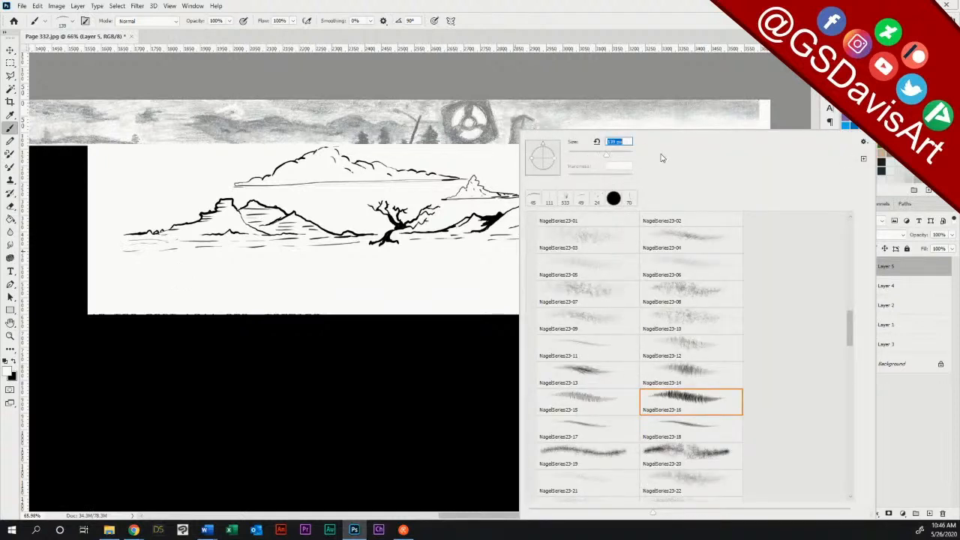
{"action": "left_click_drag", "start_coordinate": [133, 279], "coordinate": [528, 286]}
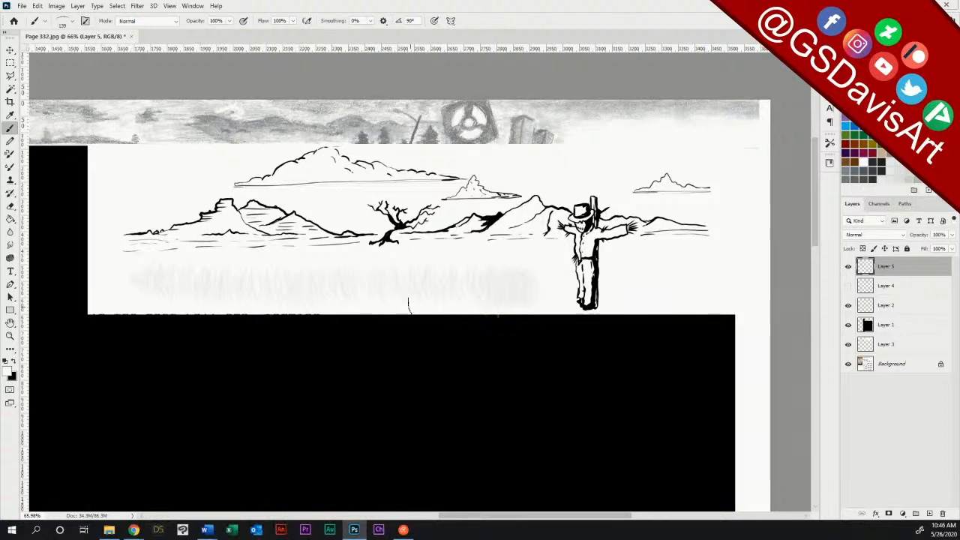
{"action": "key", "text": "ctrl+z"}
Step: Switch the foreground colour to black, test a dark grass stroke across the field, and undo it
{"action": "key", "text": "x"}
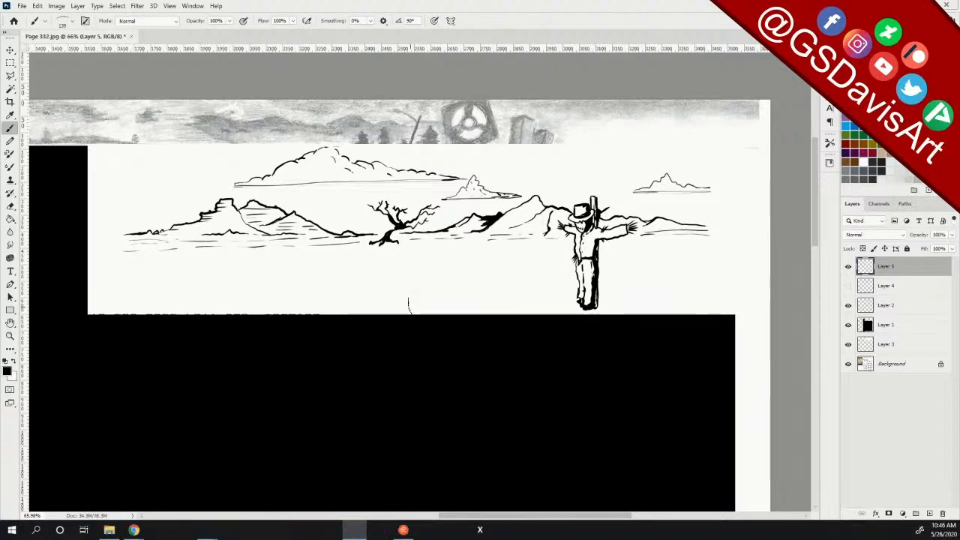
{"action": "left_click_drag", "start_coordinate": [125, 276], "coordinate": [537, 283]}
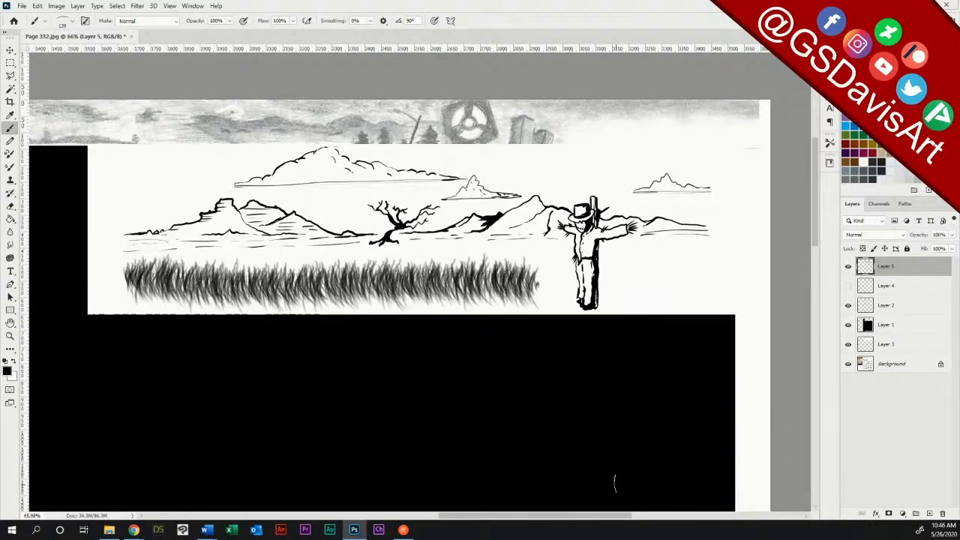
{"action": "key", "text": "ctrl+z"}
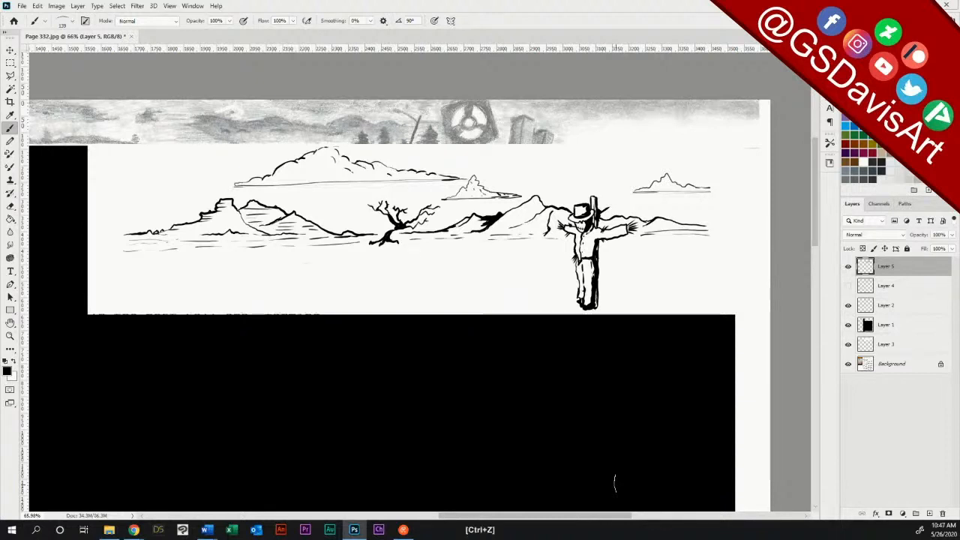
Step: Choose the NagelSeries23-15 brush, test a thin black grass stroke across the field, and undo it
{"action": "right_click", "coordinate": [421, 216]}
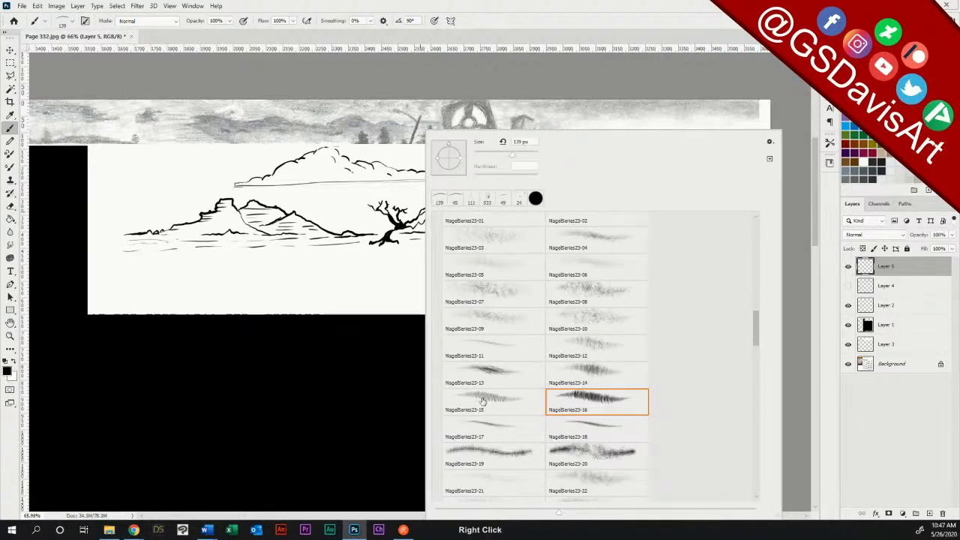
{"action": "left_click", "coordinate": [492, 401]}
{"action": "left_click", "coordinate": [349, 6]}
{"action": "left_click_drag", "start_coordinate": [159, 274], "coordinate": [465, 285]}
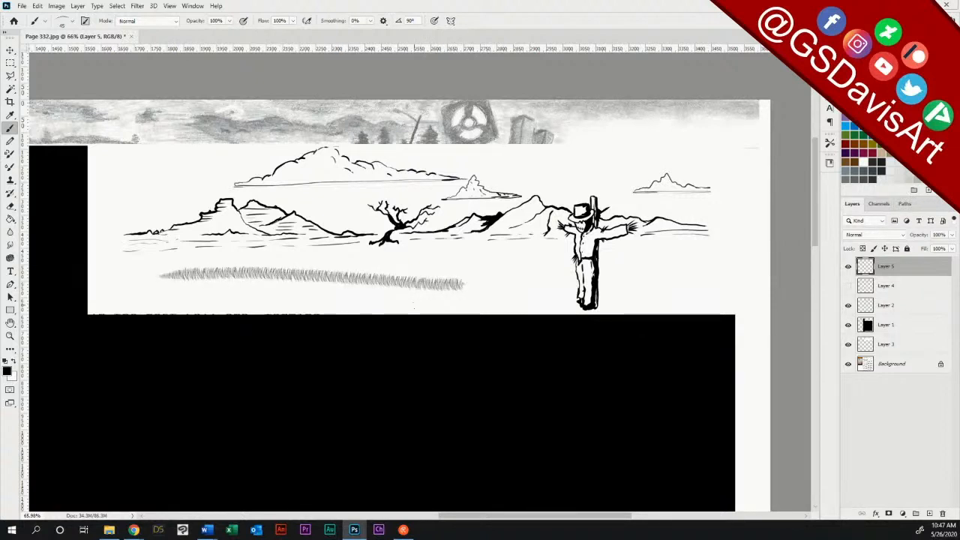
{"action": "key", "text": "ctrl+z"}
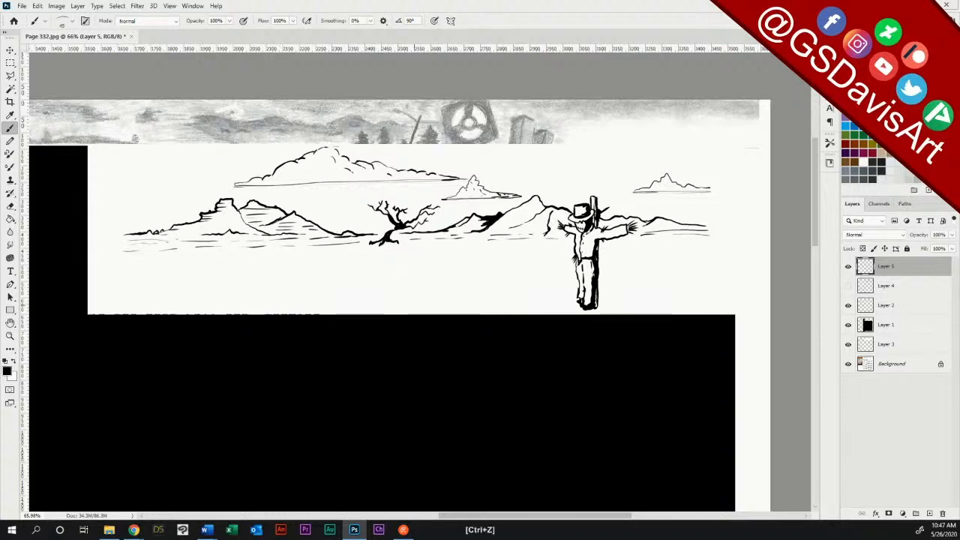
Step: Enlarge the grass brush to 114 px, test a stroke across to the scarecrow, and undo it
{"action": "right_click", "coordinate": [404, 133]}
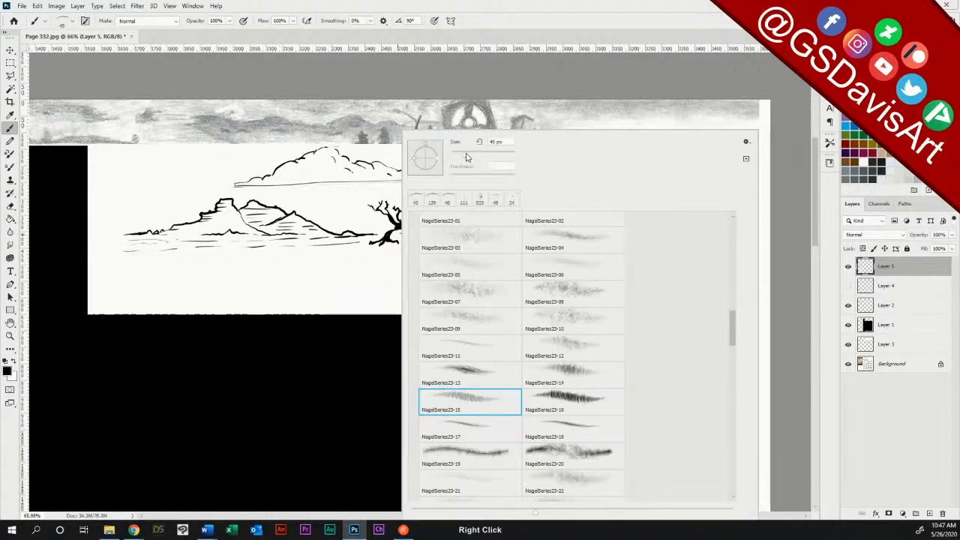
{"action": "left_click_drag", "start_coordinate": [481, 154], "coordinate": [486, 154]}
{"action": "left_click", "coordinate": [450, 7]}
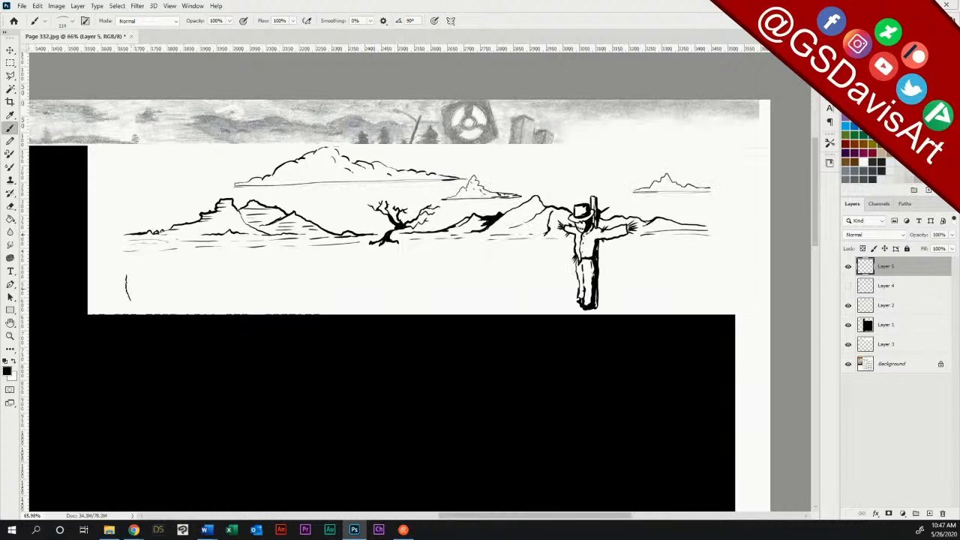
{"action": "left_click_drag", "start_coordinate": [122, 286], "coordinate": [567, 289]}
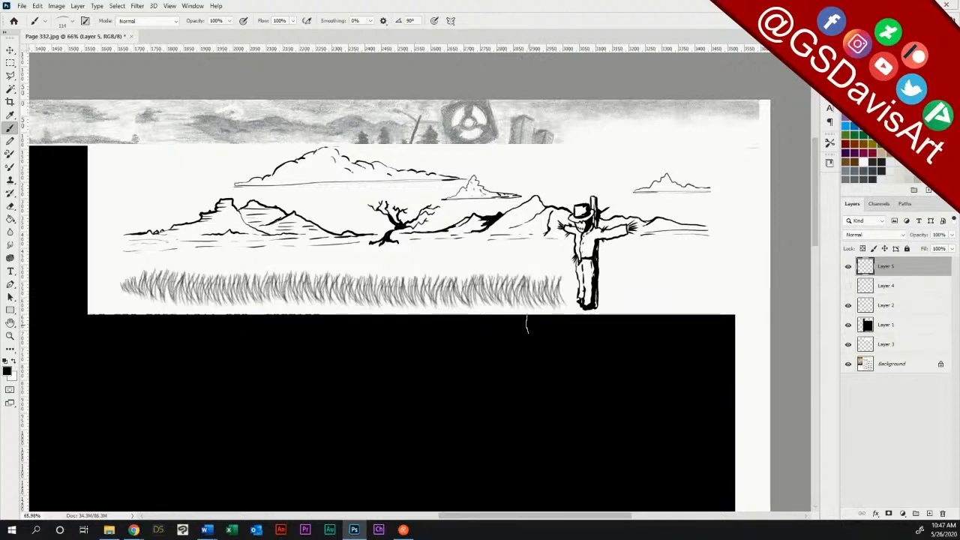
{"action": "key", "text": "ctrl+z"}
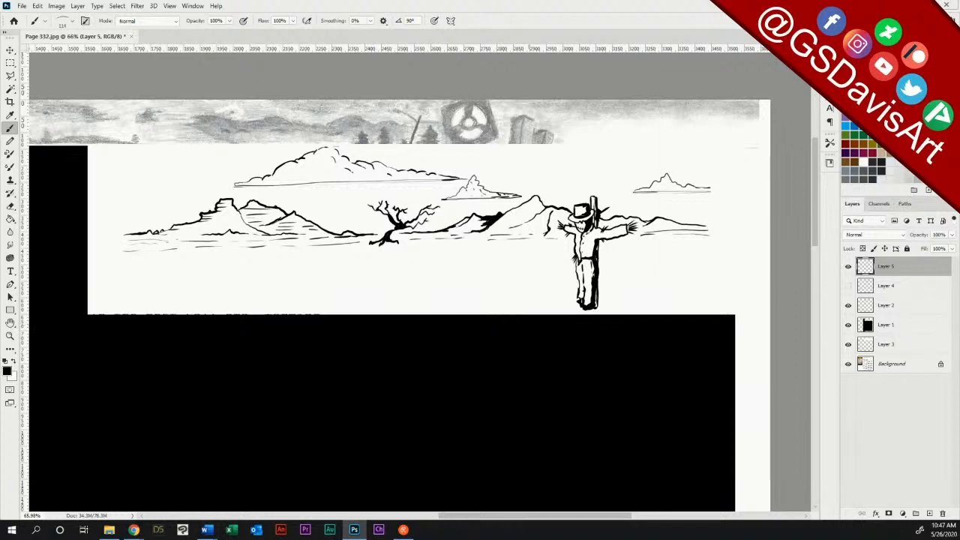
Step: Set the grass brush's spacing to 129%, angle jitter to 4% and roundness jitter to 86%
{"action": "left_click", "coordinate": [829, 66]}
{"action": "left_click_drag", "start_coordinate": [720, 247], "coordinate": [766, 249]}
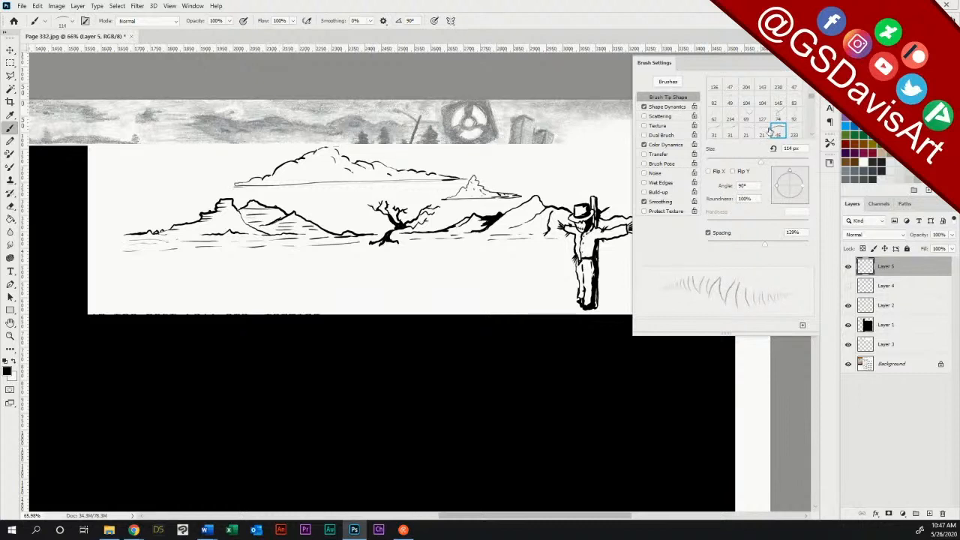
{"action": "left_click", "coordinate": [679, 109]}
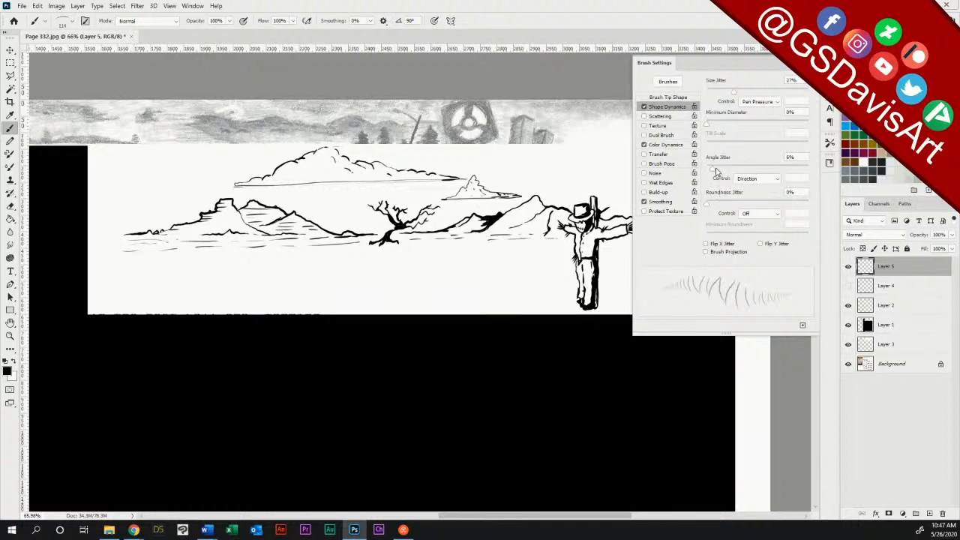
{"action": "left_click_drag", "start_coordinate": [713, 172], "coordinate": [712, 172]}
{"action": "mouse_move", "coordinate": [715, 206]}
{"action": "left_mouse_down"}
{"action": "mouse_move", "coordinate": [811, 208]}
{"action": "mouse_move", "coordinate": [805, 215]}
{"action": "left_mouse_up"}
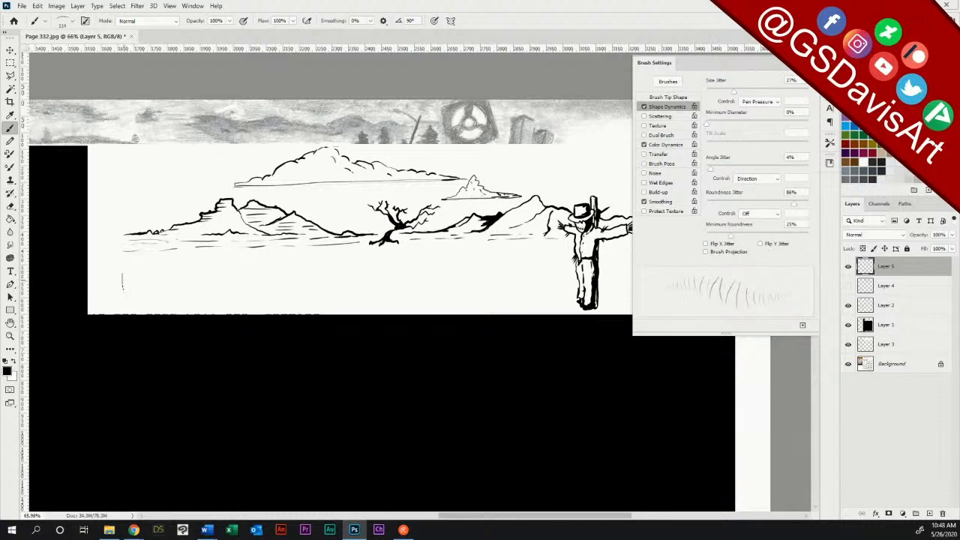
Step: Paint overlapping passes of black grass on Layer 5 from the field's left end to the scarecrow, reducing the brush's size jitter to 13% partway
{"action": "left_click_drag", "start_coordinate": [140, 281], "coordinate": [567, 284]}
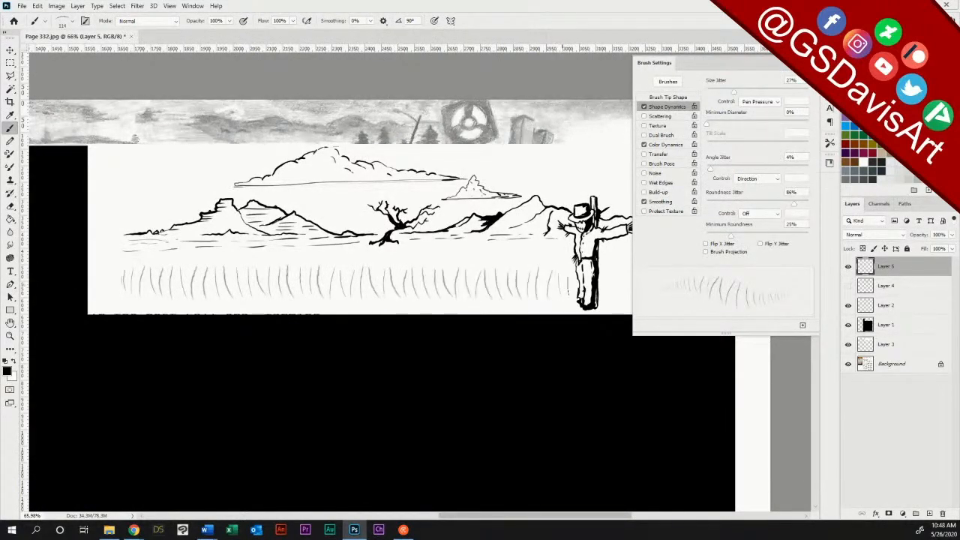
{"action": "left_click_drag", "start_coordinate": [129, 274], "coordinate": [571, 280]}
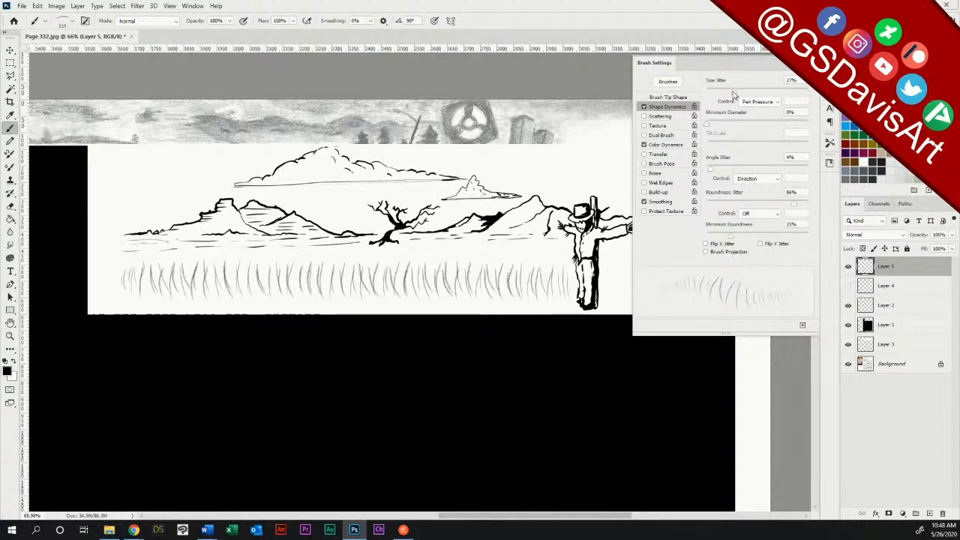
{"action": "left_click_drag", "start_coordinate": [733, 94], "coordinate": [724, 94]}
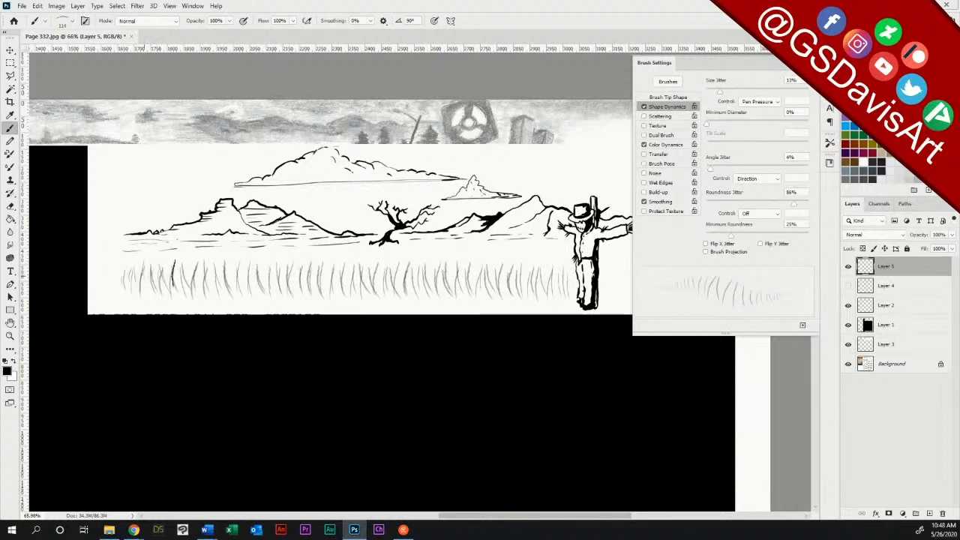
{"action": "left_click_drag", "start_coordinate": [174, 273], "coordinate": [520, 273]}
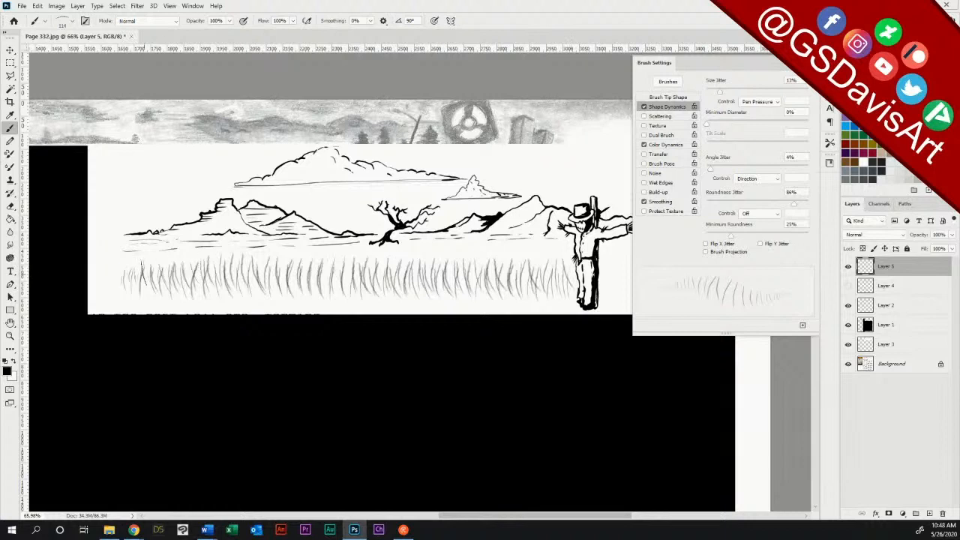
{"action": "left_click_drag", "start_coordinate": [168, 269], "coordinate": [562, 264]}
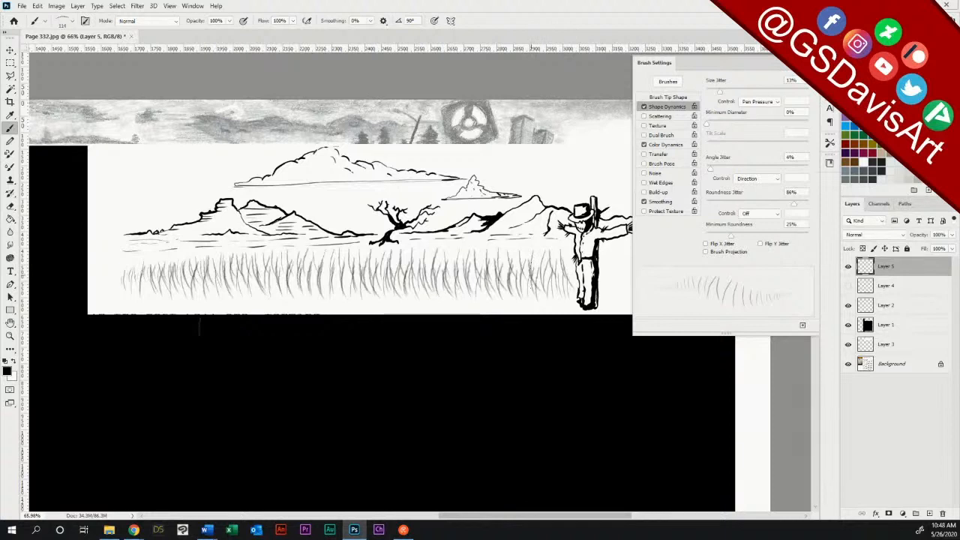
{"action": "mouse_move", "coordinate": [156, 259]}
{"action": "left_mouse_down"}
{"action": "mouse_move", "coordinate": [412, 253]}
{"action": "mouse_move", "coordinate": [475, 254]}
{"action": "mouse_move", "coordinate": [512, 273]}
{"action": "mouse_move", "coordinate": [531, 259]}
{"action": "left_mouse_up"}
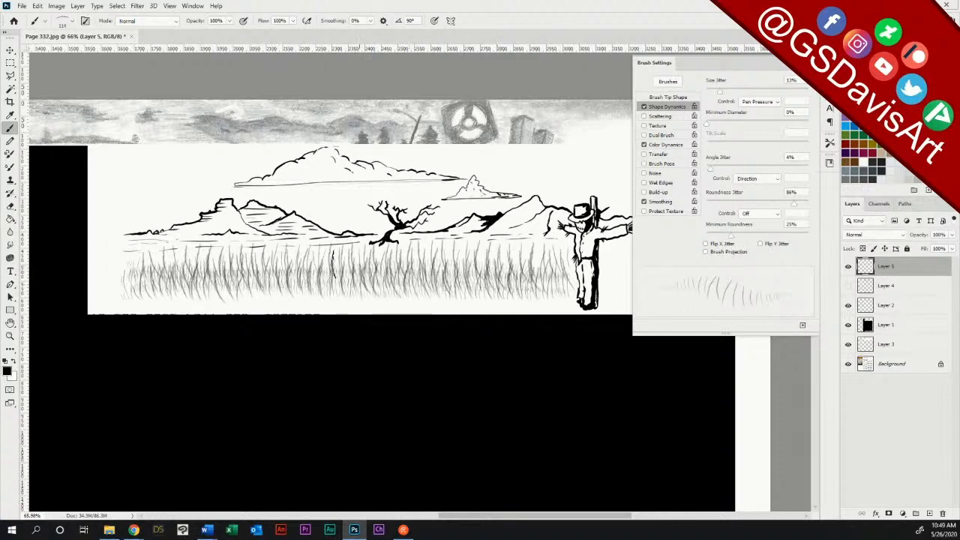
Step: Thicken the black grass at the field's left end and around the scarecrow's feet
{"action": "left_click_drag", "start_coordinate": [117, 271], "coordinate": [127, 280]}
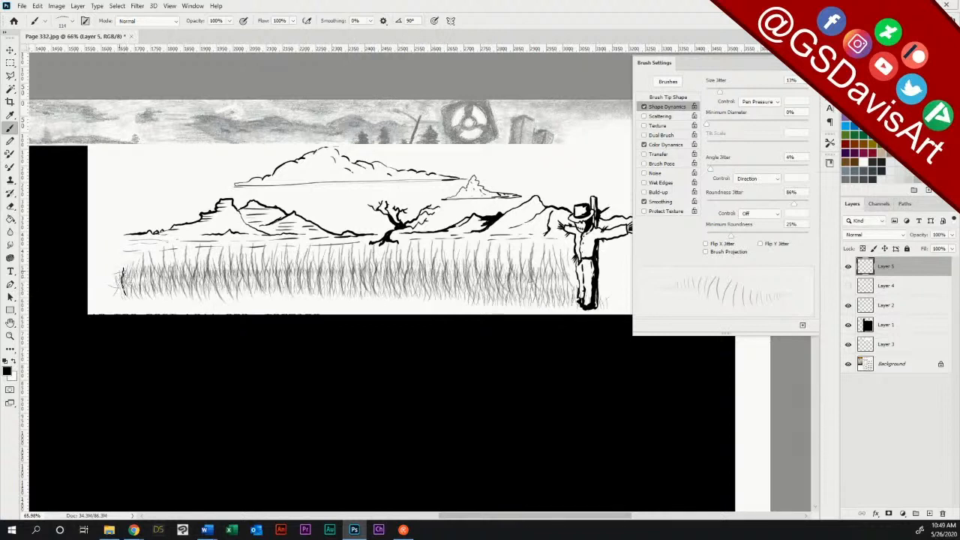
{"action": "left_click_drag", "start_coordinate": [123, 281], "coordinate": [121, 268]}
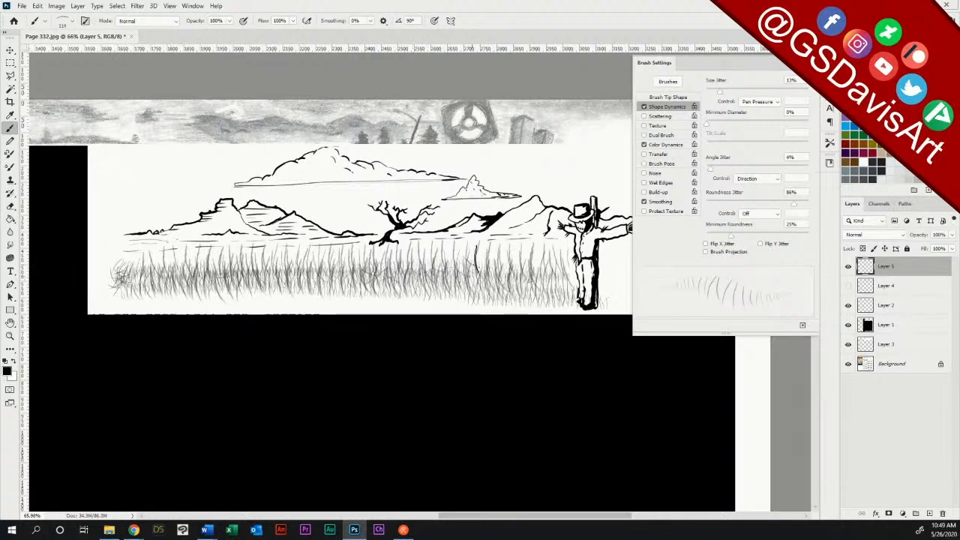
{"action": "mouse_move", "coordinate": [476, 258]}
{"action": "left_mouse_down"}
{"action": "mouse_move", "coordinate": [501, 277]}
{"action": "mouse_move", "coordinate": [558, 277]}
{"action": "mouse_move", "coordinate": [577, 297]}
{"action": "mouse_move", "coordinate": [604, 300]}
{"action": "mouse_move", "coordinate": [582, 301]}
{"action": "left_mouse_up"}
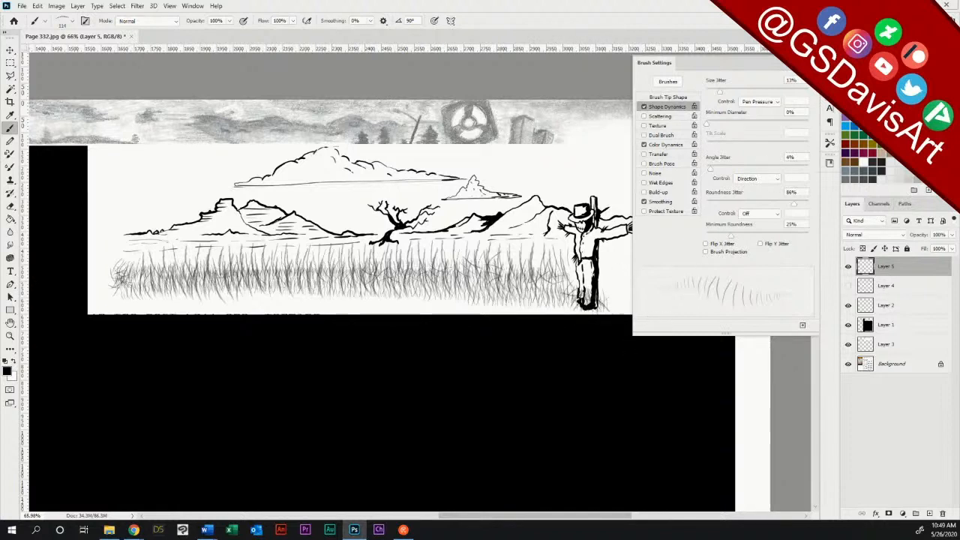
Step: Close the brush settings and extend the black grass from the scarecrow to the panel's right edge
{"action": "left_click", "coordinate": [807, 63]}
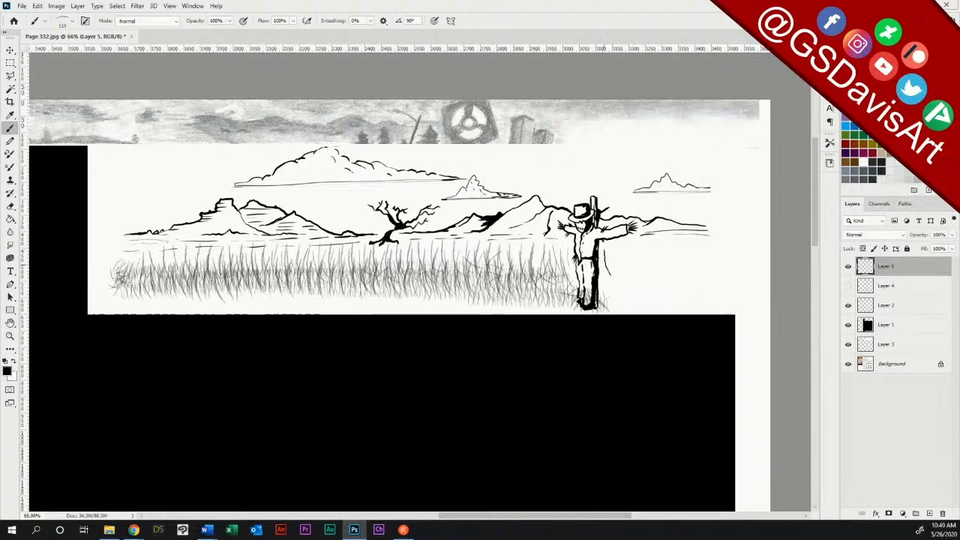
{"action": "mouse_move", "coordinate": [608, 263]}
{"action": "left_mouse_down"}
{"action": "mouse_move", "coordinate": [705, 263]}
{"action": "mouse_move", "coordinate": [733, 268]}
{"action": "mouse_move", "coordinate": [637, 275]}
{"action": "mouse_move", "coordinate": [757, 278]}
{"action": "mouse_move", "coordinate": [599, 294]}
{"action": "mouse_move", "coordinate": [753, 288]}
{"action": "left_mouse_up"}
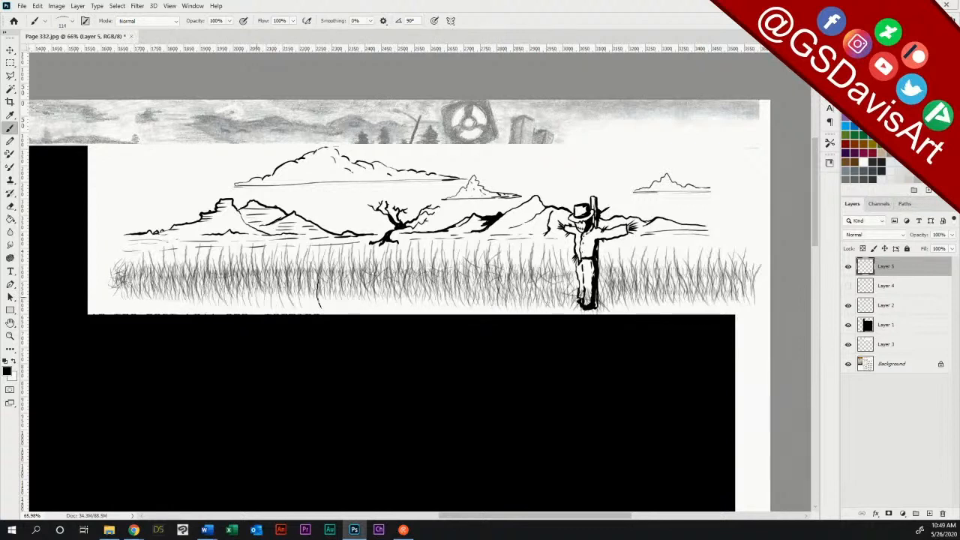
Step: Thicken the black grass on Layer 5 across the field on both sides of the scarecrow, undoing the last stray stroke
{"action": "mouse_move", "coordinate": [620, 299]}
{"action": "left_mouse_down"}
{"action": "mouse_move", "coordinate": [726, 306]}
{"action": "mouse_move", "coordinate": [724, 281]}
{"action": "left_mouse_up"}
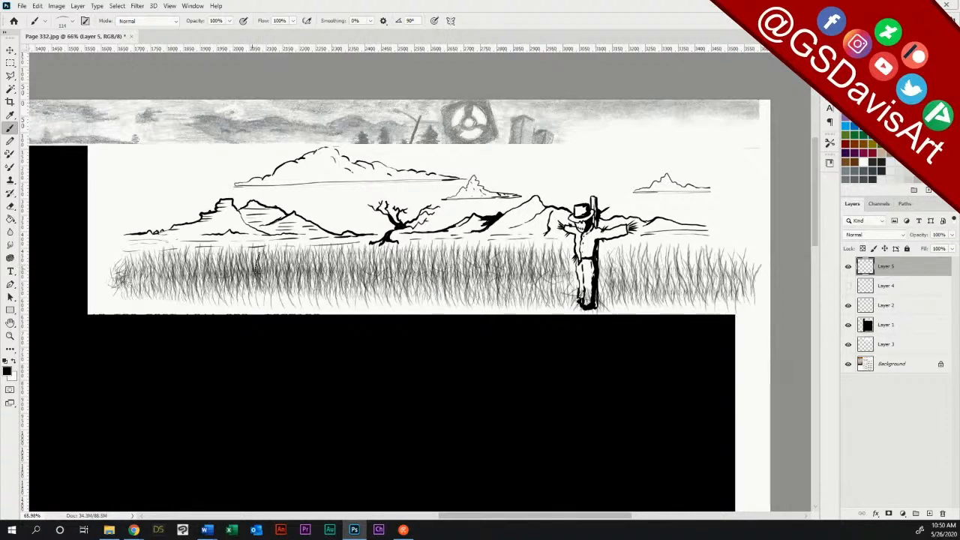
{"action": "left_click_drag", "start_coordinate": [255, 261], "coordinate": [254, 297]}
{"action": "left_click_drag", "start_coordinate": [645, 264], "coordinate": [649, 293]}
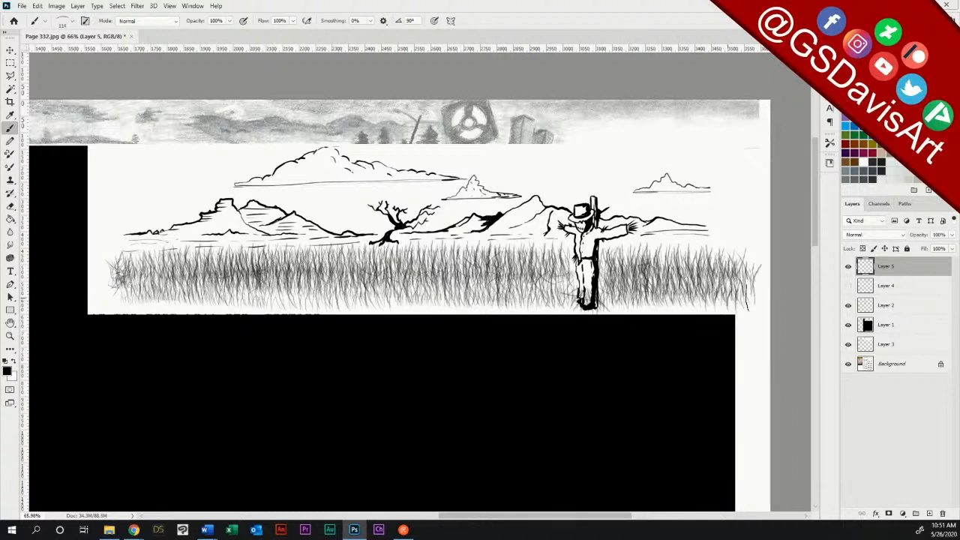
{"action": "left_click_drag", "start_coordinate": [670, 418], "coordinate": [677, 443]}
{"action": "key", "text": "ctrl+z"}
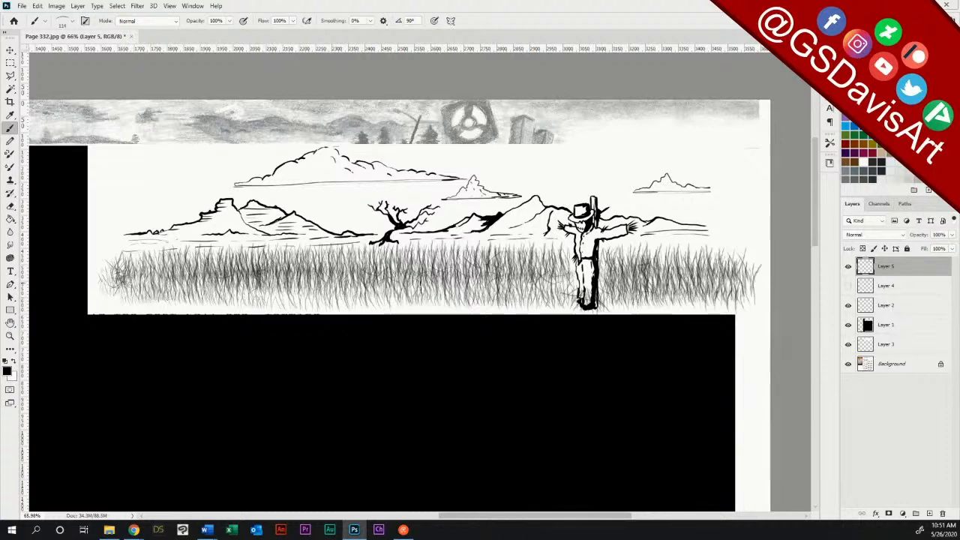
Step: Switch to the NagelSeries21-17 brush and add a few darker blades along the grass's upper edge, undoing the horizontal test stroke
{"action": "right_click", "coordinate": [495, 131]}
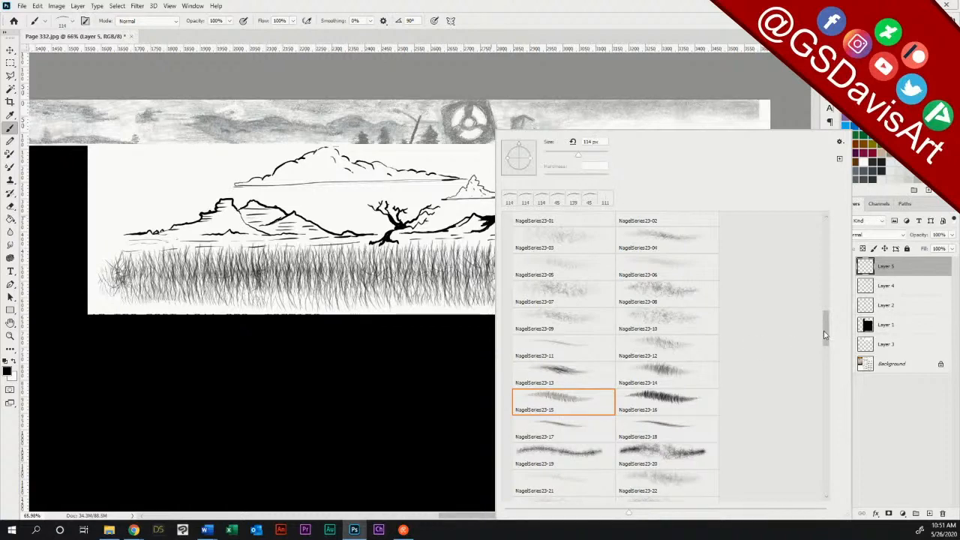
{"action": "mouse_move", "coordinate": [826, 335]}
{"action": "left_mouse_down"}
{"action": "mouse_move", "coordinate": [824, 361]}
{"action": "mouse_move", "coordinate": [825, 315]}
{"action": "mouse_move", "coordinate": [796, 296]}
{"action": "left_mouse_up"}
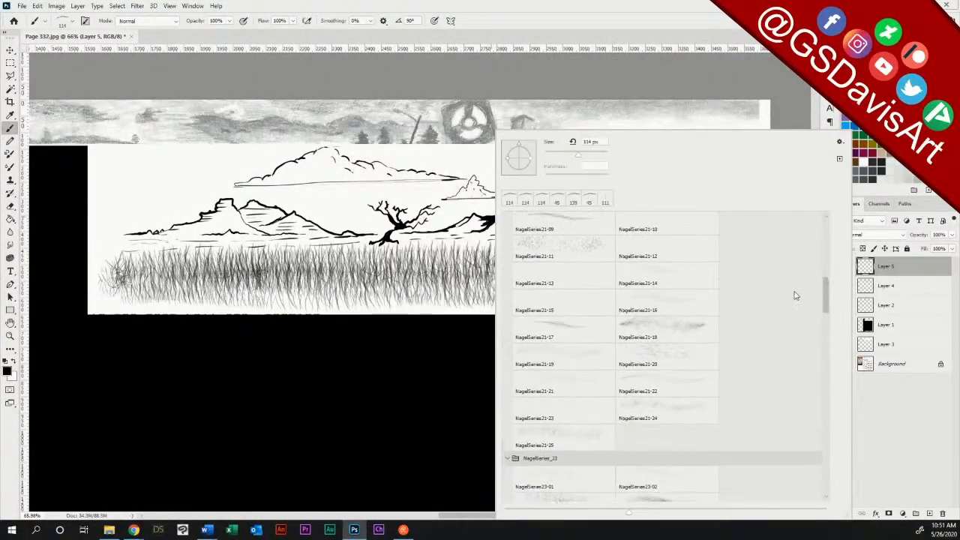
{"action": "left_click", "coordinate": [561, 334]}
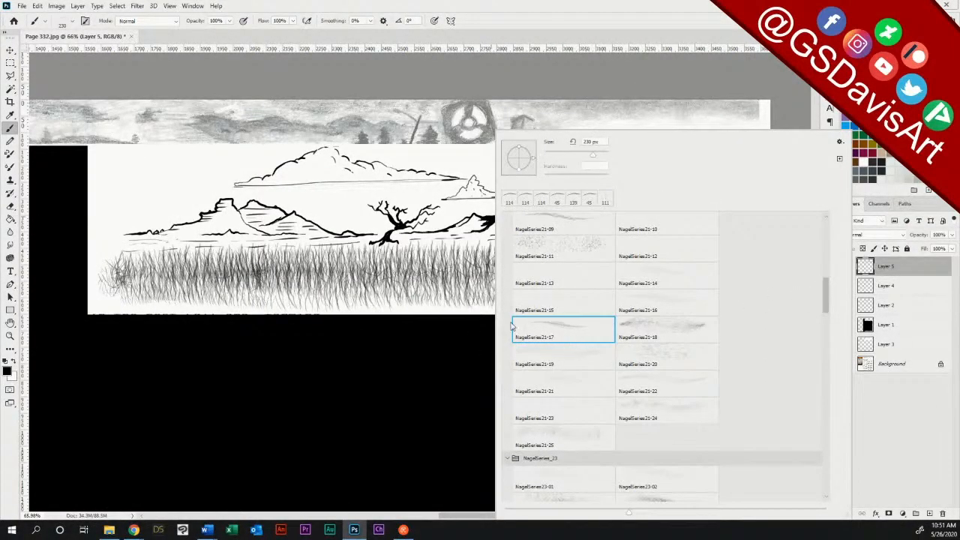
{"action": "key", "text": "Return"}
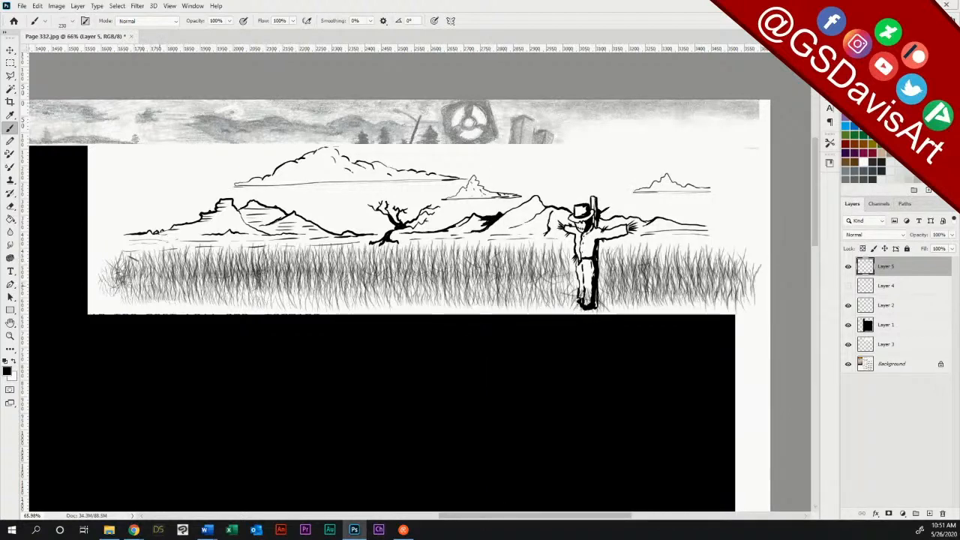
{"action": "left_click_drag", "start_coordinate": [148, 264], "coordinate": [193, 258]}
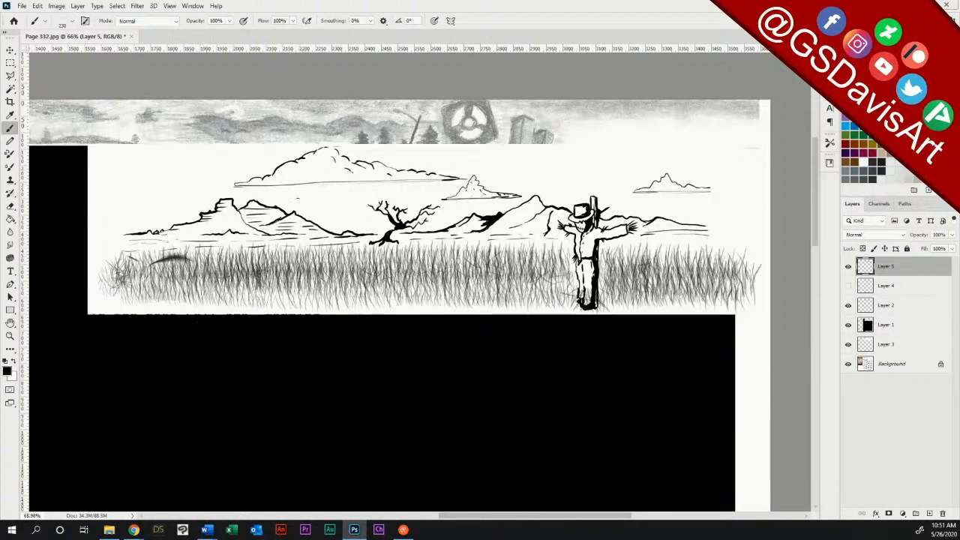
{"action": "key", "text": "ctrl+z"}
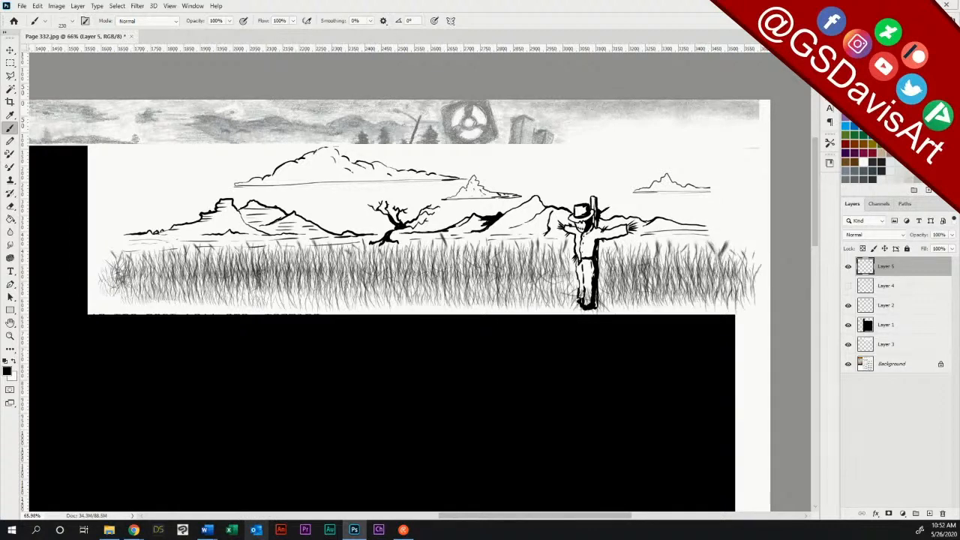
Step: Try the NagelSeries21-11 brush on the field's left part
{"action": "left_click", "coordinate": [45, 21]}
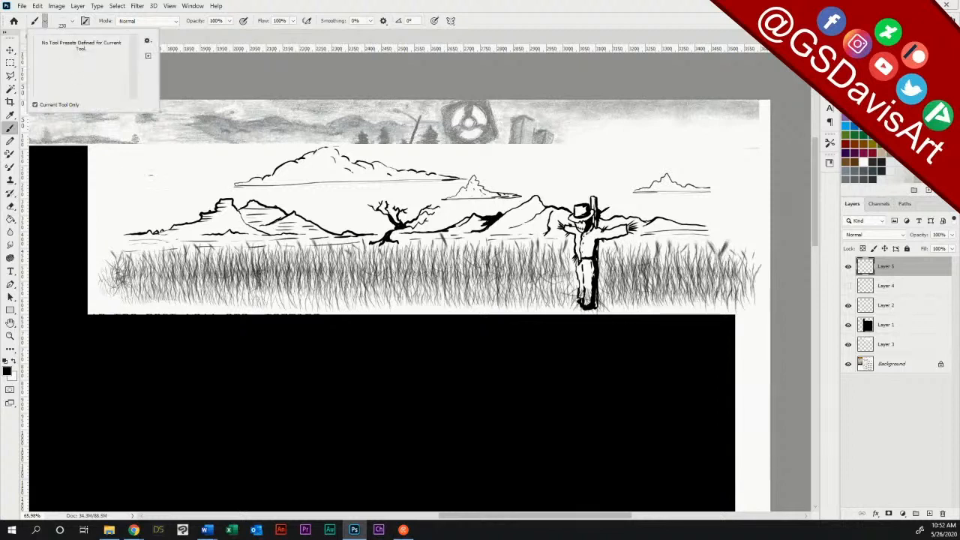
{"action": "right_click", "coordinate": [497, 118]}
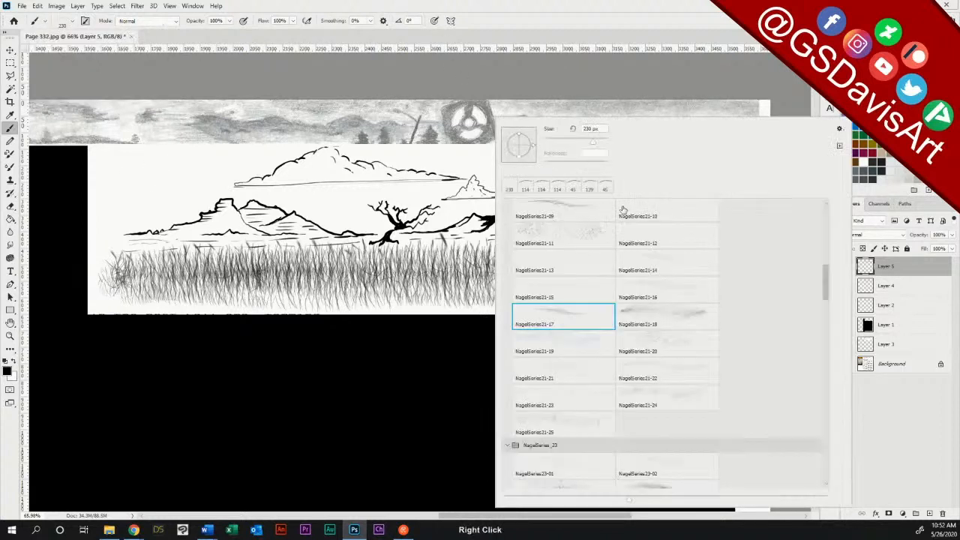
{"action": "left_click", "coordinate": [553, 235]}
{"action": "left_click", "coordinate": [188, 261]}
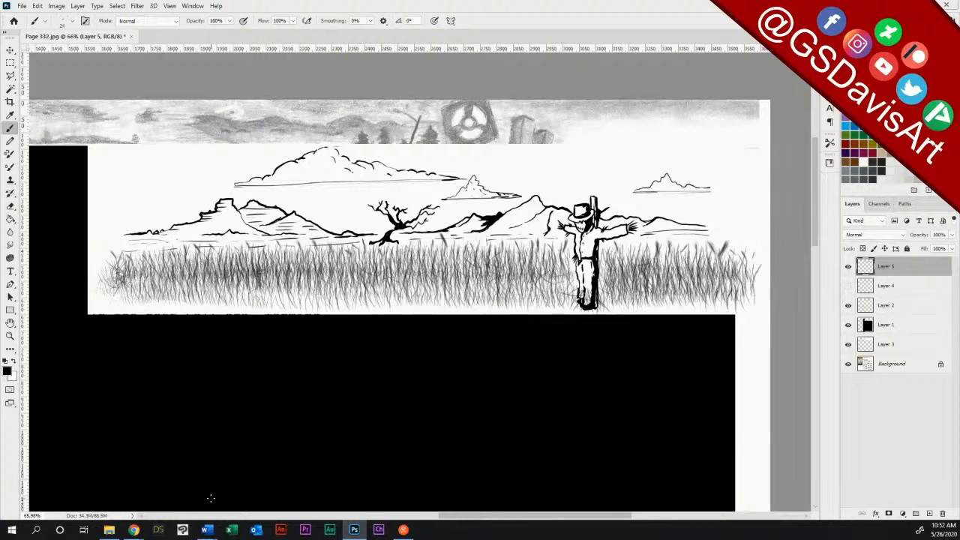
Step: Switch to the Hard Round Pressure Size brush and reduce it to a fine size of a few pixels
{"action": "left_click", "coordinate": [72, 24]}
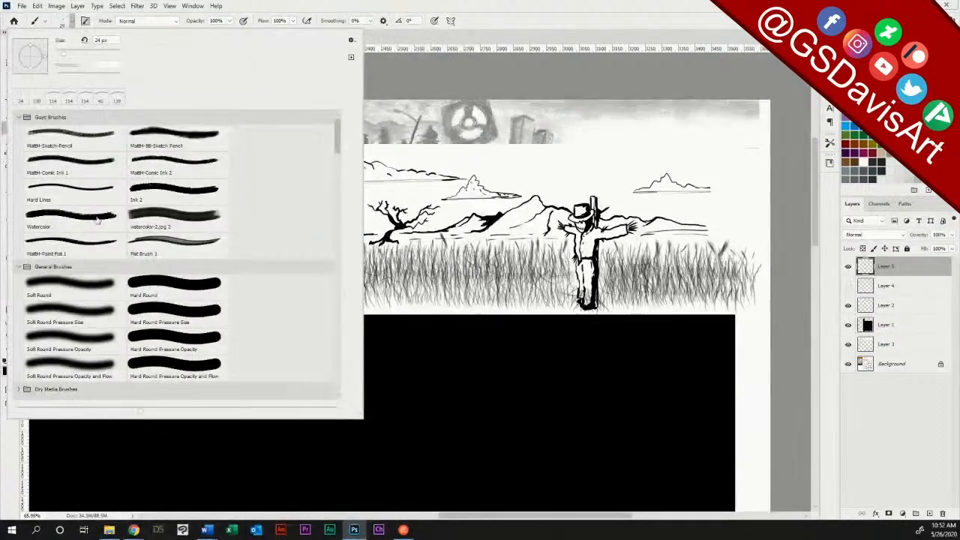
{"action": "left_click", "coordinate": [171, 316]}
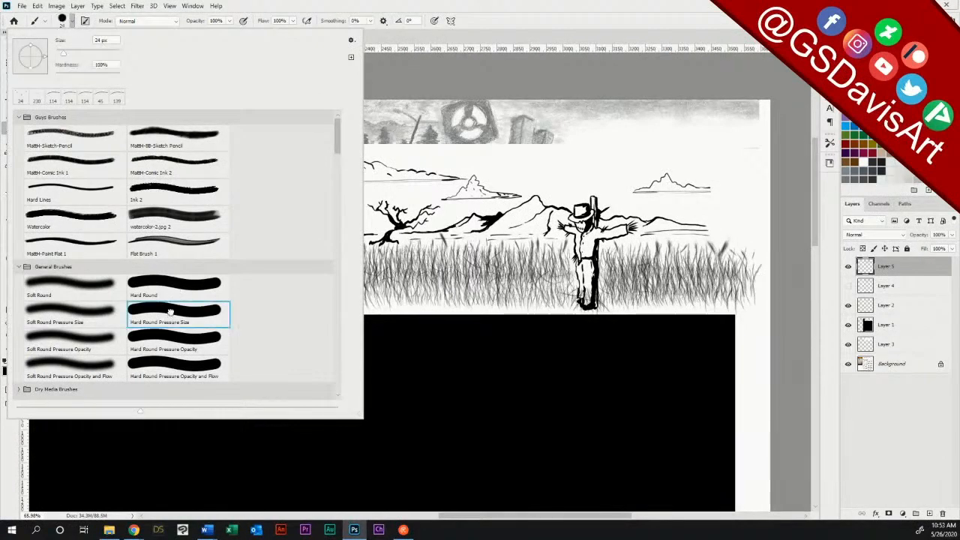
{"action": "left_click", "coordinate": [423, 11]}
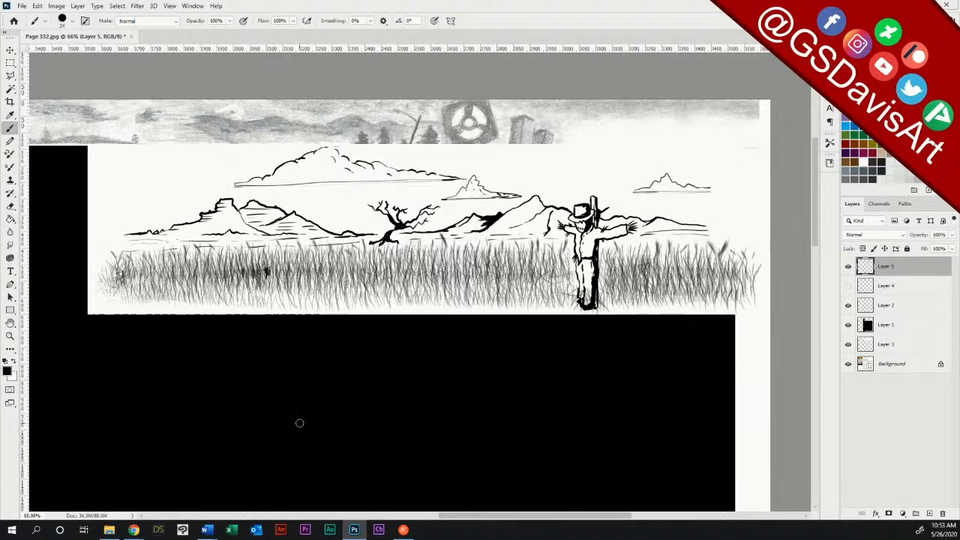
{"action": "right_click", "coordinate": [326, 300]}
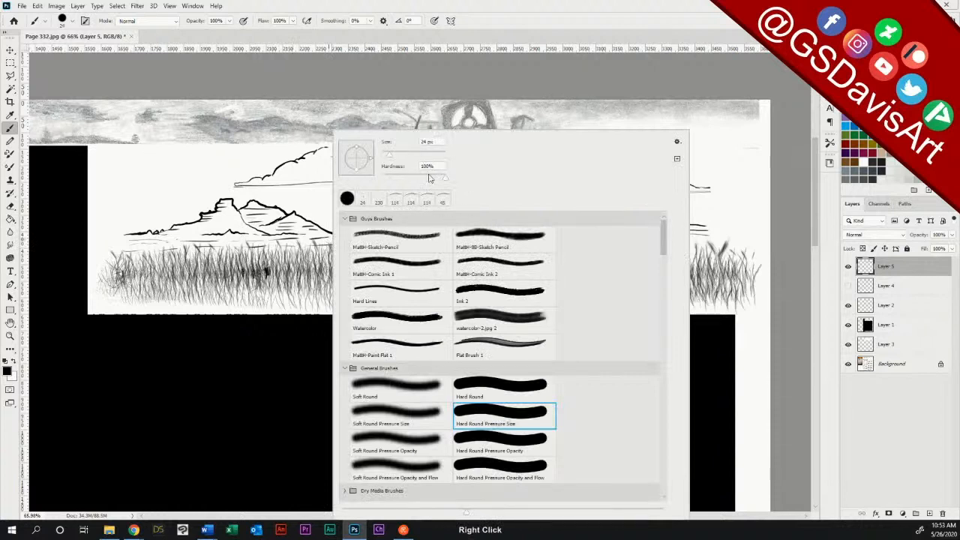
{"action": "left_click_drag", "start_coordinate": [388, 156], "coordinate": [385, 155]}
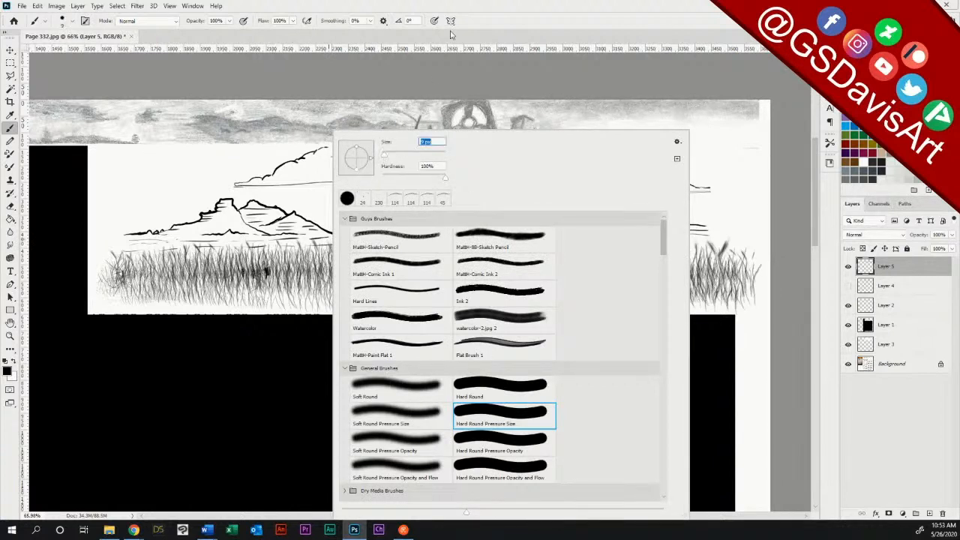
{"action": "left_click", "coordinate": [447, 12]}
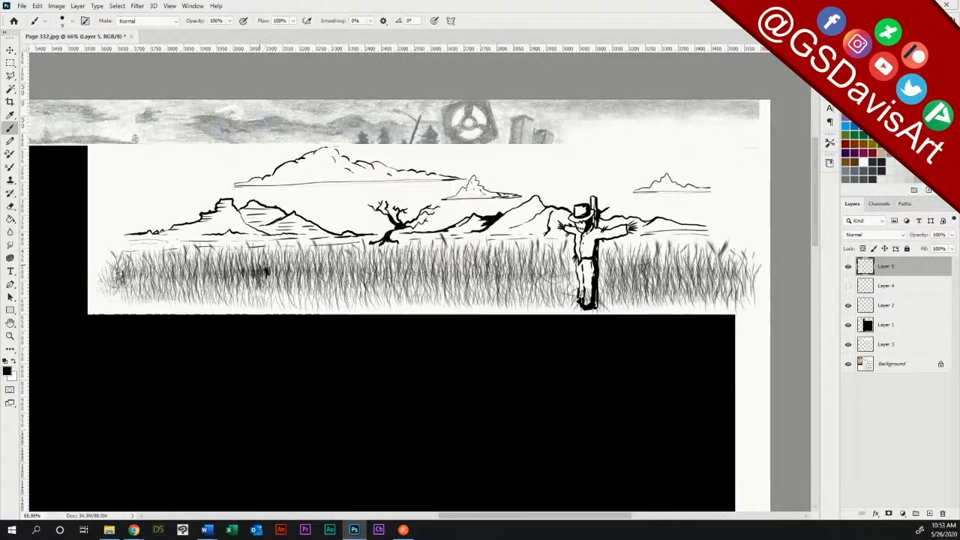
Step: Darken patches of the grass with short vertical strokes from below the mesas to beneath the bare tree
{"action": "left_click_drag", "start_coordinate": [265, 267], "coordinate": [267, 280]}
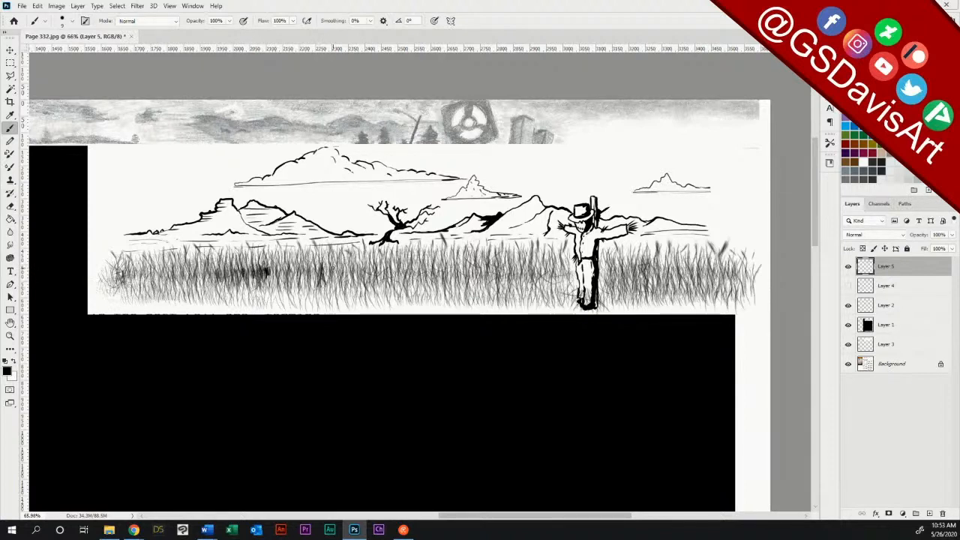
{"action": "left_click_drag", "start_coordinate": [327, 264], "coordinate": [326, 281]}
{"action": "mouse_move", "coordinate": [450, 267]}
{"action": "left_mouse_down"}
{"action": "mouse_move", "coordinate": [471, 286]}
{"action": "mouse_move", "coordinate": [501, 286]}
{"action": "left_mouse_up"}
{"action": "mouse_move", "coordinate": [415, 261]}
{"action": "left_mouse_down"}
{"action": "mouse_move", "coordinate": [416, 284]}
{"action": "mouse_move", "coordinate": [410, 273]}
{"action": "mouse_move", "coordinate": [390, 297]}
{"action": "left_mouse_up"}
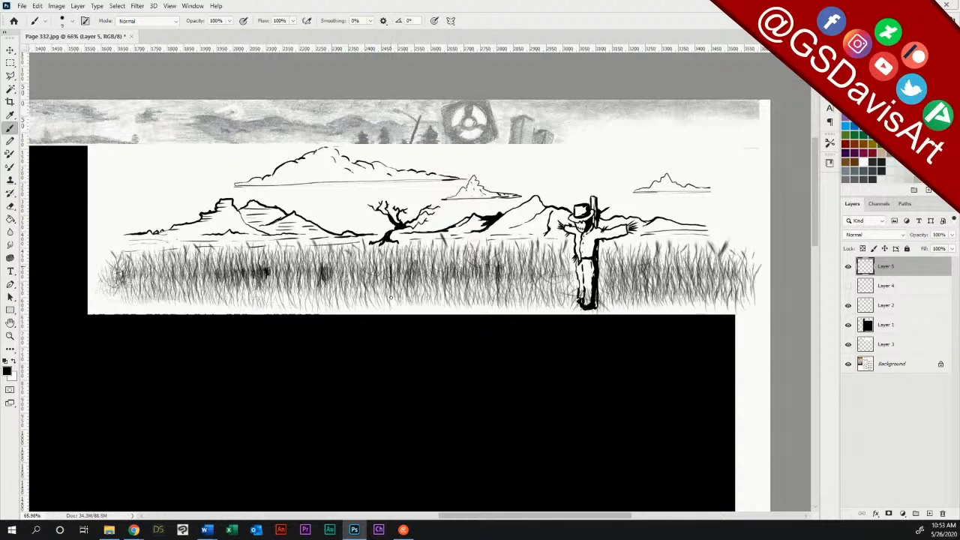
{"action": "mouse_move", "coordinate": [367, 258]}
{"action": "left_mouse_down"}
{"action": "mouse_move", "coordinate": [367, 297]}
{"action": "mouse_move", "coordinate": [400, 304]}
{"action": "left_mouse_up"}
{"action": "left_click_drag", "start_coordinate": [409, 253], "coordinate": [402, 303]}
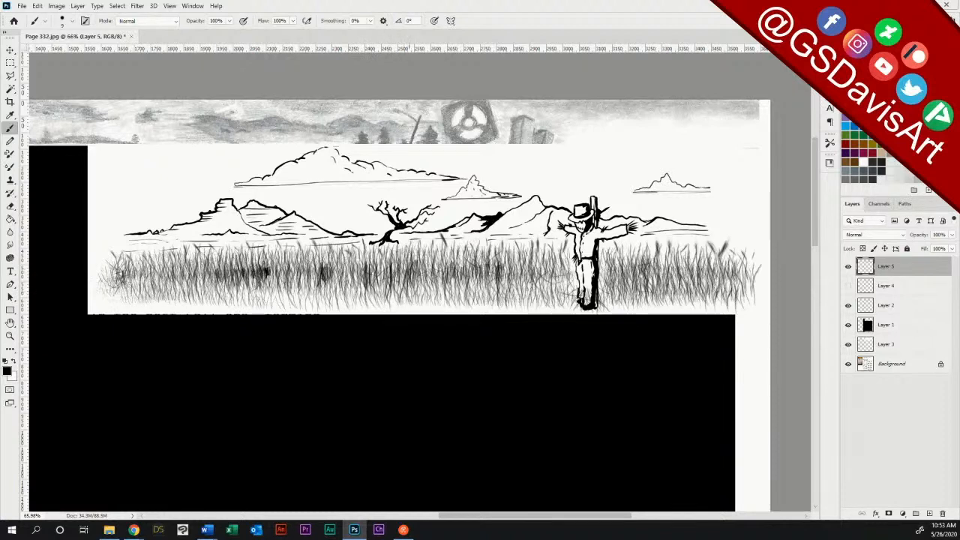
{"action": "left_click_drag", "start_coordinate": [403, 250], "coordinate": [401, 289]}
Step: Add dark vertical shadow strokes in the grass between the bare tree and the scarecrow and at the field's left end
{"action": "left_click_drag", "start_coordinate": [454, 270], "coordinate": [449, 303]}
{"action": "left_click_drag", "start_coordinate": [458, 253], "coordinate": [452, 291]}
{"action": "mouse_move", "coordinate": [478, 253]}
{"action": "left_mouse_down"}
{"action": "mouse_move", "coordinate": [474, 294]}
{"action": "mouse_move", "coordinate": [458, 287]}
{"action": "left_mouse_up"}
{"action": "left_click_drag", "start_coordinate": [464, 252], "coordinate": [467, 305]}
{"action": "left_click_drag", "start_coordinate": [507, 260], "coordinate": [500, 298]}
{"action": "mouse_move", "coordinate": [509, 258]}
{"action": "left_mouse_down"}
{"action": "mouse_move", "coordinate": [503, 305]}
{"action": "mouse_move", "coordinate": [506, 290]}
{"action": "mouse_move", "coordinate": [526, 300]}
{"action": "left_mouse_up"}
{"action": "left_click_drag", "start_coordinate": [533, 251], "coordinate": [525, 300]}
{"action": "mouse_move", "coordinate": [537, 250]}
{"action": "left_mouse_down"}
{"action": "mouse_move", "coordinate": [530, 290]}
{"action": "mouse_move", "coordinate": [551, 304]}
{"action": "mouse_move", "coordinate": [558, 294]}
{"action": "left_mouse_up"}
{"action": "left_click_drag", "start_coordinate": [568, 258], "coordinate": [564, 305]}
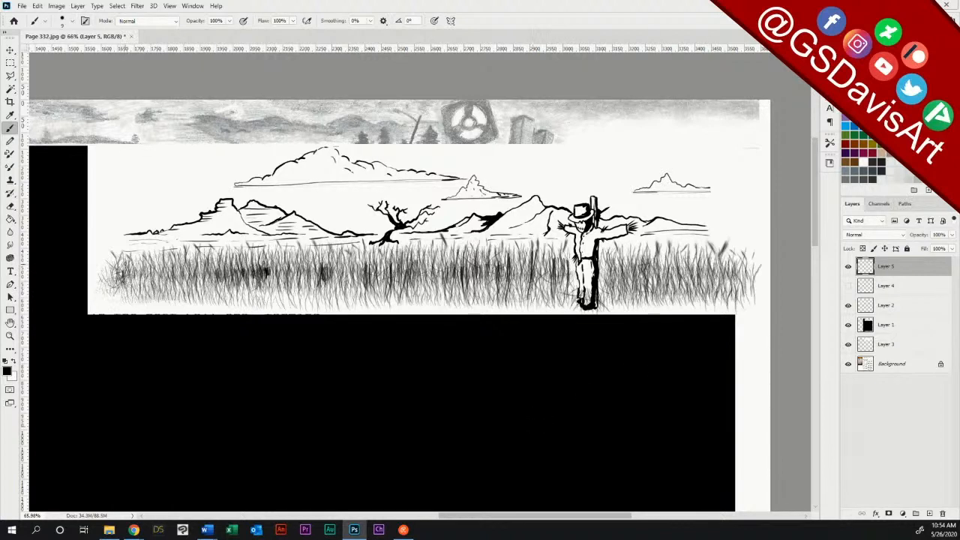
{"action": "left_click_drag", "start_coordinate": [123, 262], "coordinate": [135, 303]}
{"action": "left_click_drag", "start_coordinate": [137, 252], "coordinate": [138, 304]}
Step: Draw a few tall thin blades rising above the grass from the left mesa to the peaks beyond the bare tree
{"action": "mouse_move", "coordinate": [146, 263]}
{"action": "left_mouse_down"}
{"action": "mouse_move", "coordinate": [147, 302]}
{"action": "mouse_move", "coordinate": [185, 241]}
{"action": "left_mouse_up"}
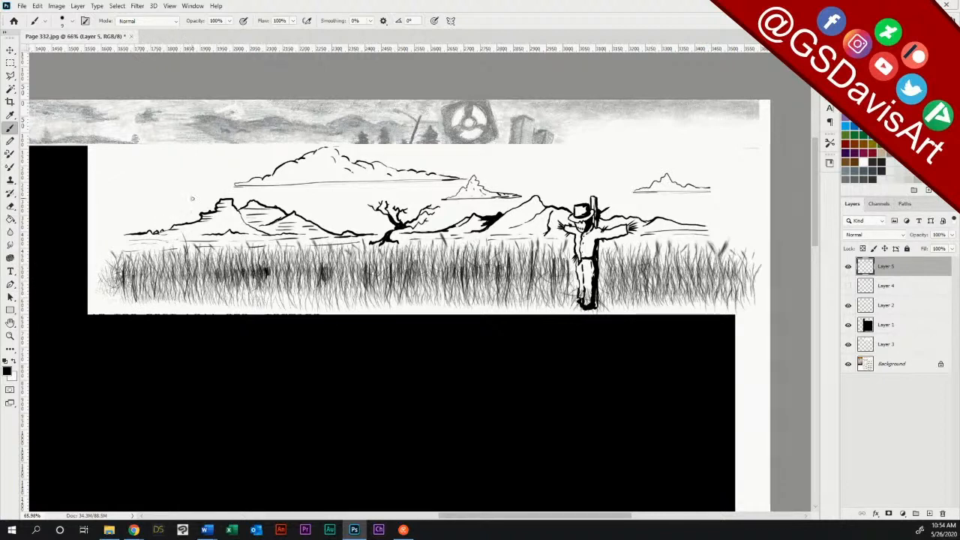
{"action": "left_click_drag", "start_coordinate": [189, 282], "coordinate": [183, 214]}
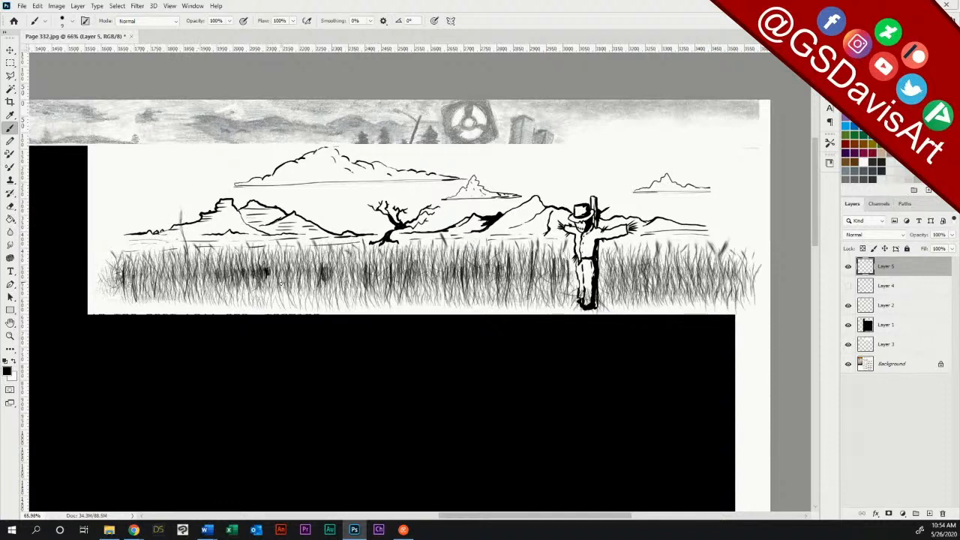
{"action": "left_click_drag", "start_coordinate": [285, 262], "coordinate": [303, 226]}
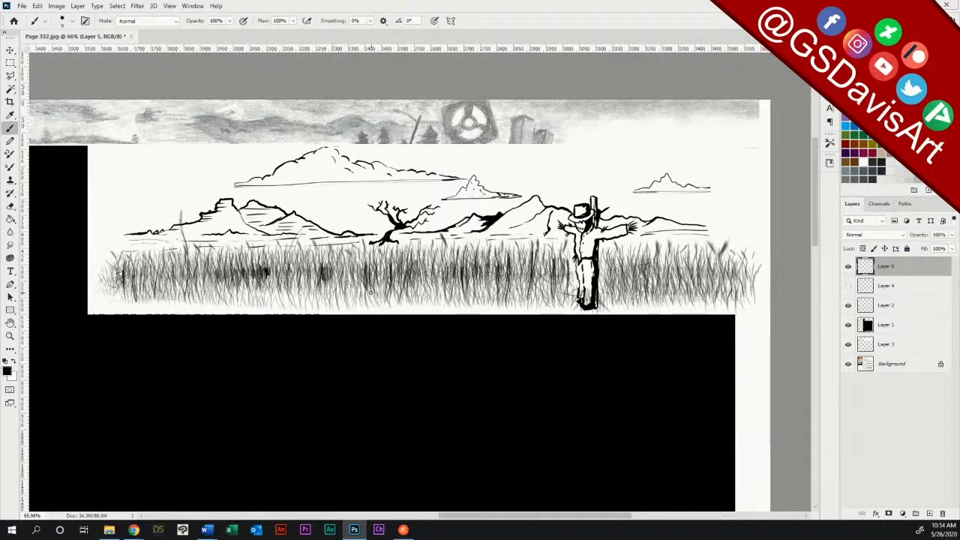
{"action": "left_click_drag", "start_coordinate": [368, 292], "coordinate": [373, 238]}
{"action": "left_click_drag", "start_coordinate": [470, 295], "coordinate": [485, 233]}
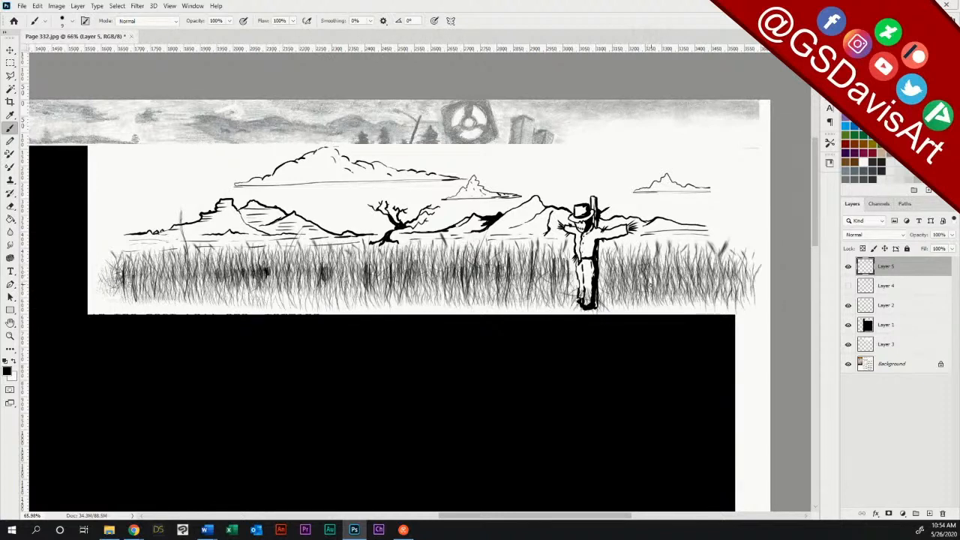
Step: Draw tall blades above the grass to the right of the scarecrow and reinforce those at the field's left end
{"action": "left_click_drag", "start_coordinate": [650, 285], "coordinate": [667, 233]}
{"action": "left_click_drag", "start_coordinate": [680, 289], "coordinate": [702, 209]}
{"action": "left_click_drag", "start_coordinate": [701, 293], "coordinate": [736, 229]}
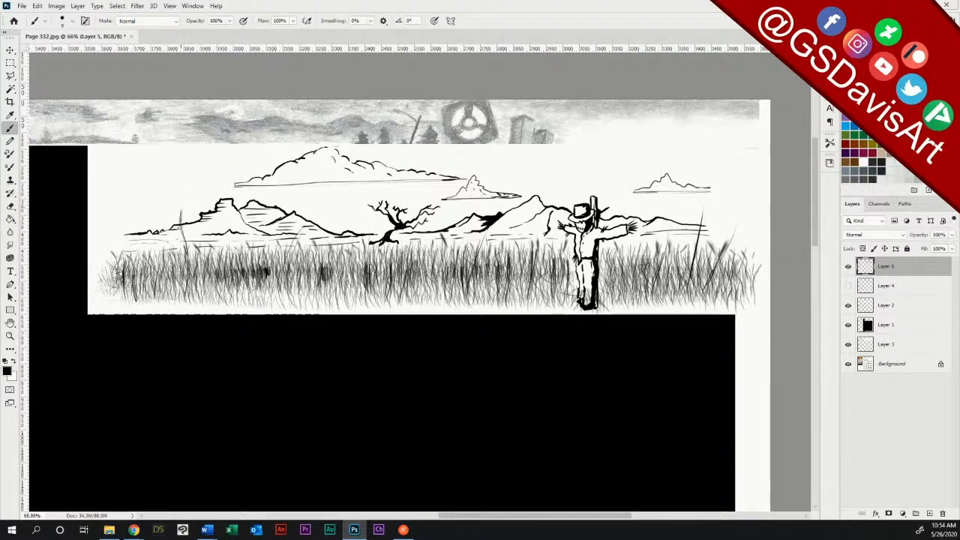
{"action": "left_click_drag", "start_coordinate": [184, 239], "coordinate": [180, 209]}
{"action": "left_click_drag", "start_coordinate": [187, 248], "coordinate": [180, 228]}
{"action": "left_click_drag", "start_coordinate": [127, 278], "coordinate": [140, 214]}
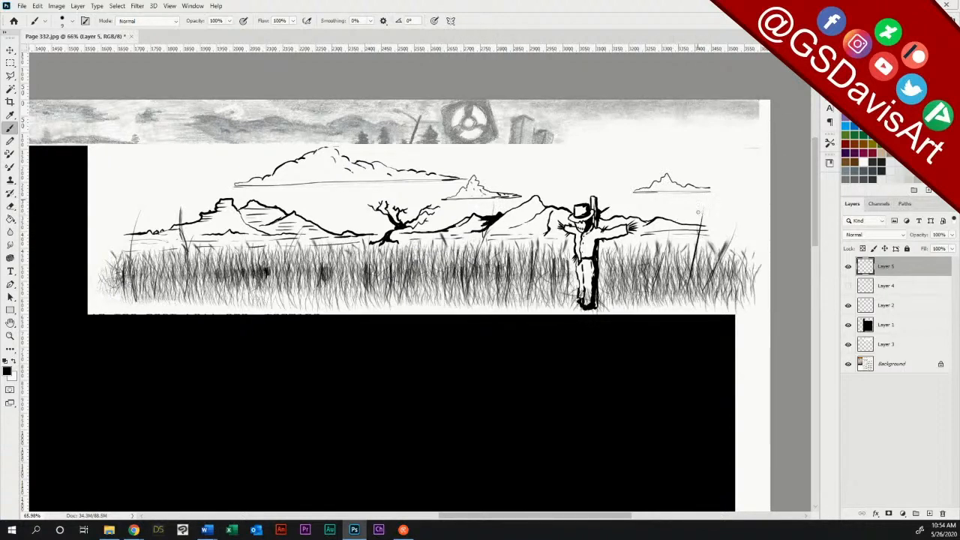
{"action": "left_click_drag", "start_coordinate": [693, 264], "coordinate": [722, 204]}
Step: Erase the grass spilling past the panel's right edge, and delete the hidden Layer 4
{"action": "key", "text": "e"}
{"action": "mouse_move", "coordinate": [747, 240]}
{"action": "left_mouse_down"}
{"action": "mouse_move", "coordinate": [746, 294]}
{"action": "mouse_move", "coordinate": [754, 235]}
{"action": "mouse_move", "coordinate": [762, 264]}
{"action": "mouse_move", "coordinate": [755, 299]}
{"action": "left_mouse_up"}
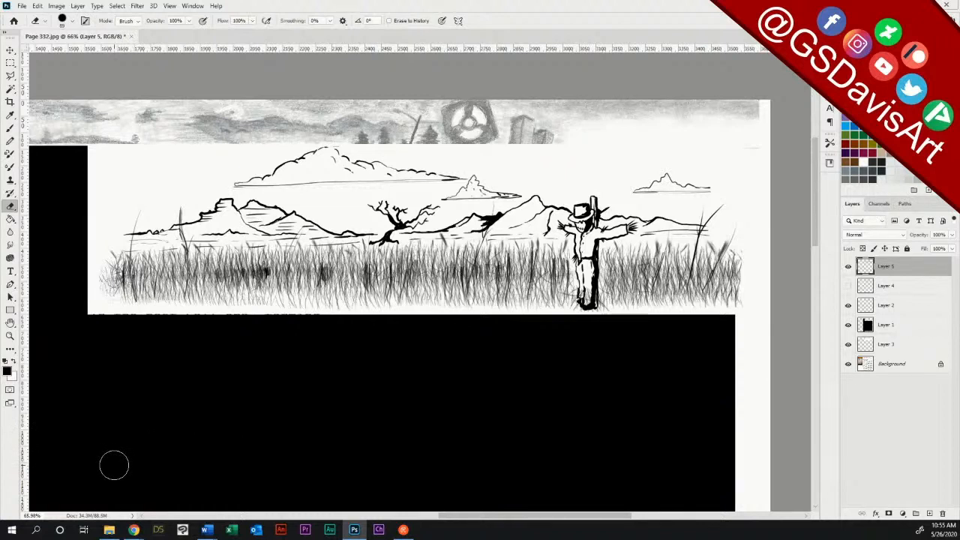
{"action": "left_click_drag", "start_coordinate": [919, 290], "coordinate": [943, 513]}
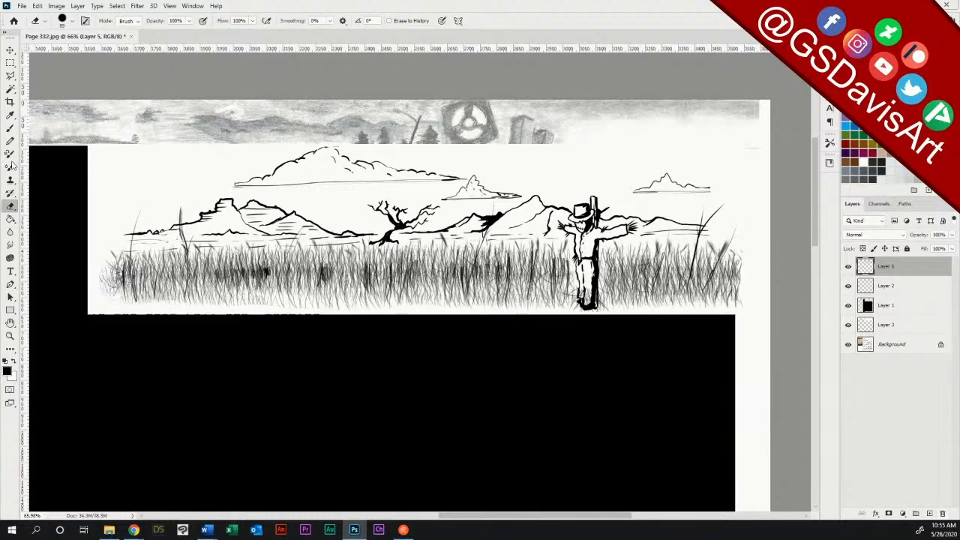
{"action": "left_click", "coordinate": [9, 129]}
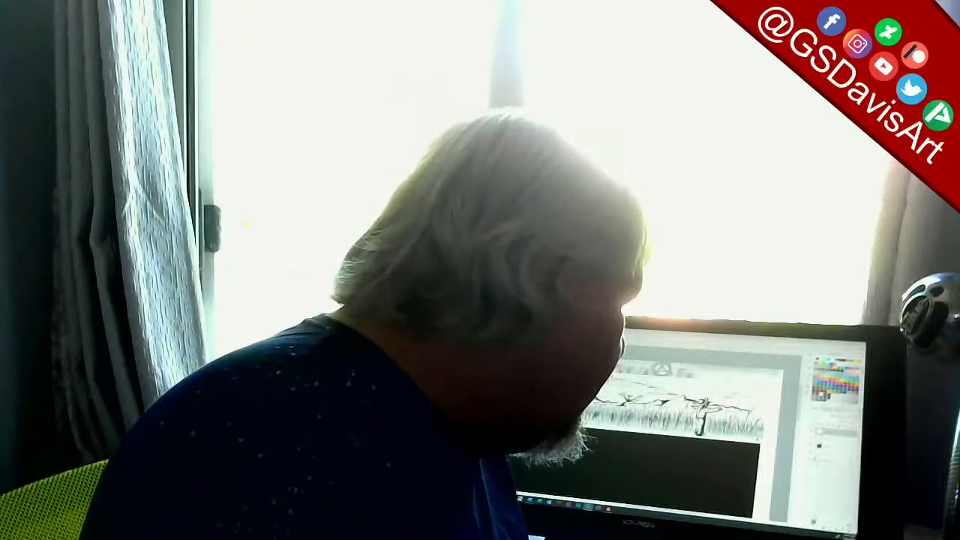
{"action": "key", "text": "ctrl+z"}
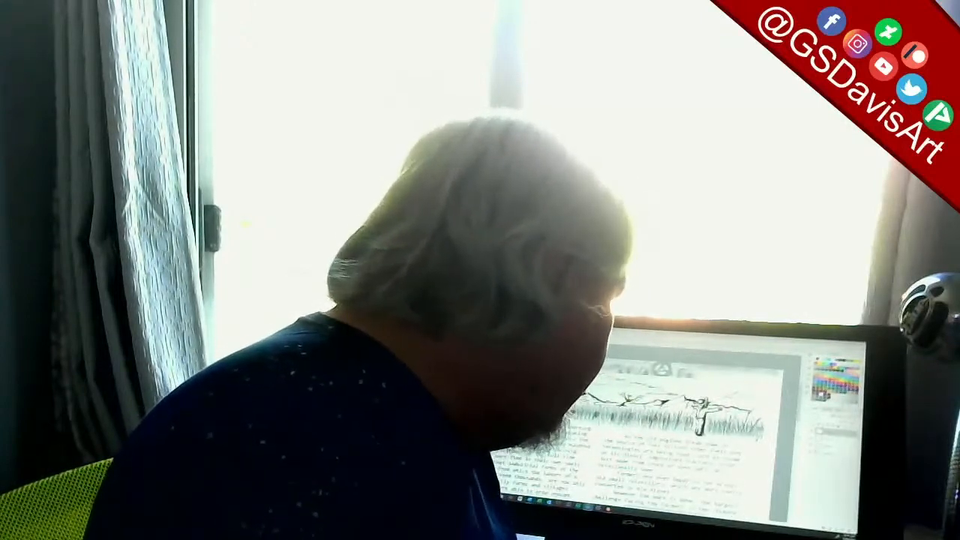
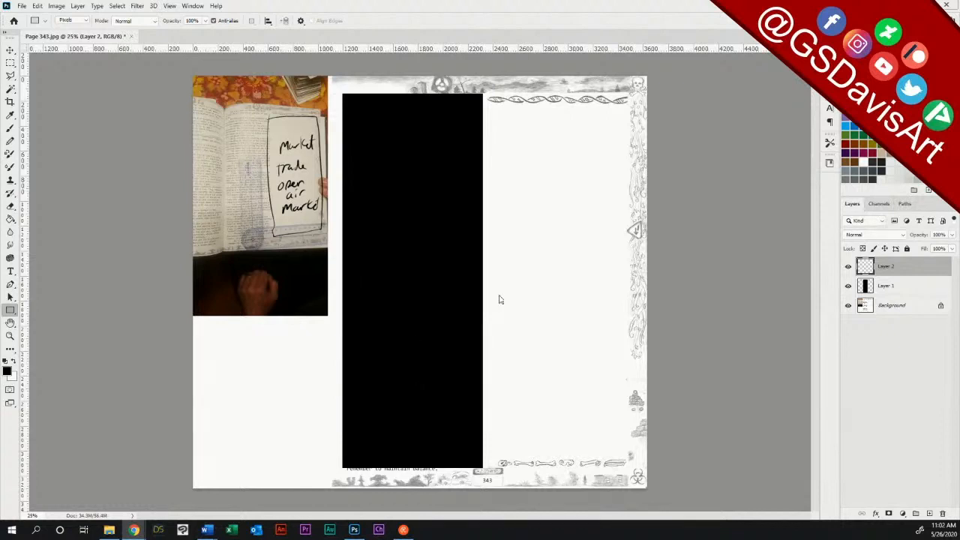
Step: Set the brush colour to cyan and sketch two large oval heads in the blank column, with small heads between them on Layer 2
{"action": "left_click", "coordinate": [873, 100]}
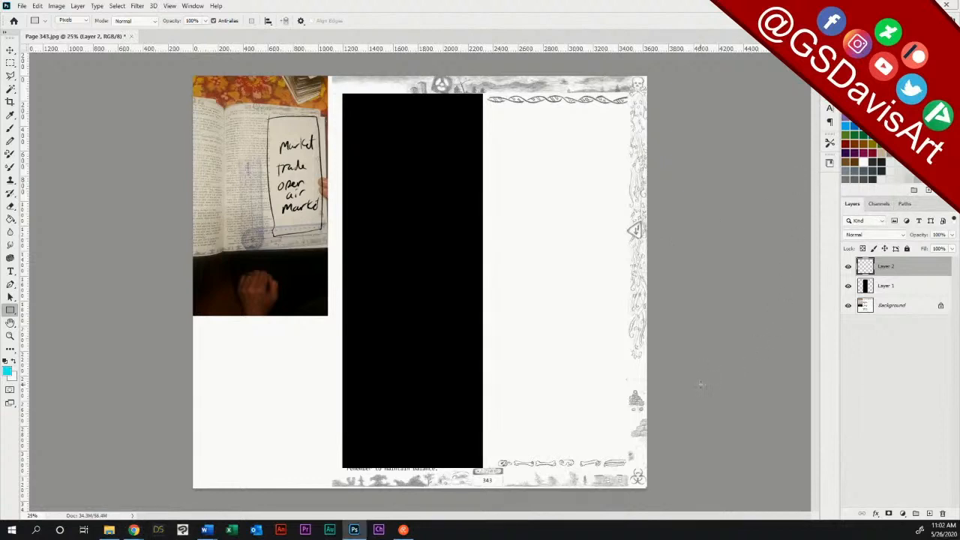
{"action": "key", "text": "b"}
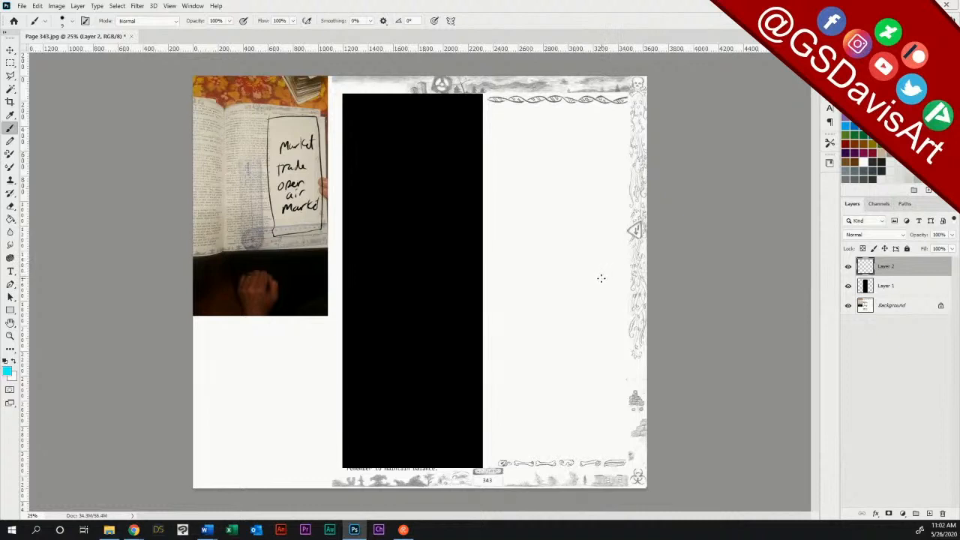
{"action": "left_click_drag", "start_coordinate": [618, 236], "coordinate": [589, 258]}
{"action": "mouse_move", "coordinate": [525, 288]}
{"action": "left_mouse_down"}
{"action": "mouse_move", "coordinate": [514, 244]}
{"action": "mouse_move", "coordinate": [521, 289]}
{"action": "left_mouse_up"}
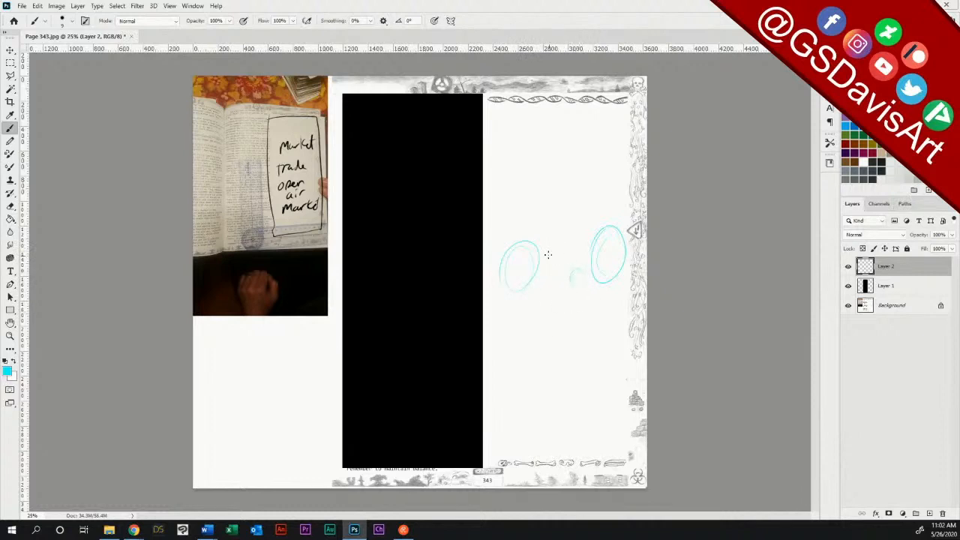
{"action": "left_click_drag", "start_coordinate": [576, 276], "coordinate": [573, 267]}
Step: Sketch sweeping pointed market awnings above the heads, with a small banner-like shape between the curved roof lines
{"action": "mouse_move", "coordinate": [564, 186]}
{"action": "left_mouse_down"}
{"action": "mouse_move", "coordinate": [629, 106]}
{"action": "mouse_move", "coordinate": [542, 195]}
{"action": "mouse_move", "coordinate": [615, 132]}
{"action": "mouse_move", "coordinate": [545, 195]}
{"action": "mouse_move", "coordinate": [586, 242]}
{"action": "left_mouse_up"}
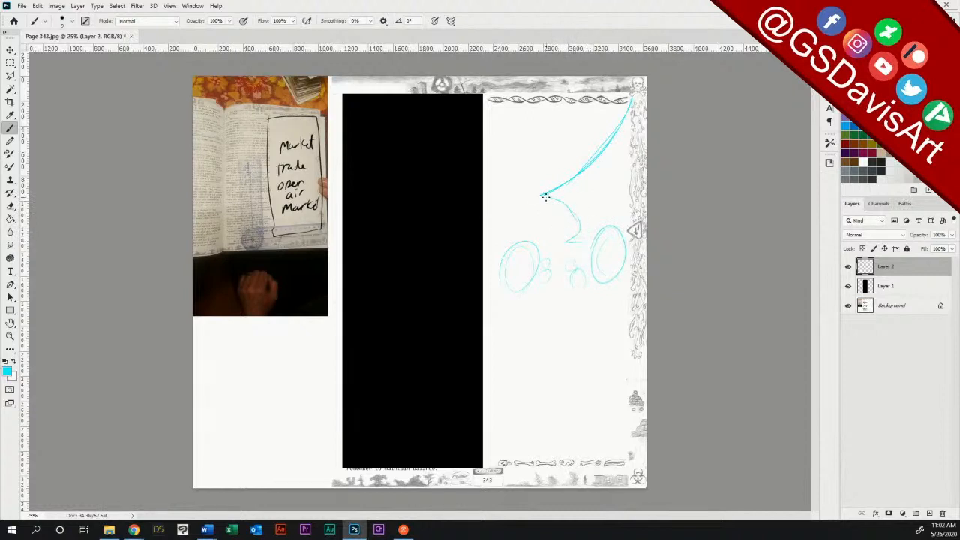
{"action": "left_click_drag", "start_coordinate": [540, 195], "coordinate": [635, 189]}
{"action": "left_click_drag", "start_coordinate": [580, 93], "coordinate": [646, 117]}
{"action": "mouse_move", "coordinate": [589, 105]}
{"action": "left_mouse_down"}
{"action": "mouse_move", "coordinate": [564, 184]}
{"action": "mouse_move", "coordinate": [583, 153]}
{"action": "left_mouse_up"}
{"action": "left_click_drag", "start_coordinate": [576, 193], "coordinate": [631, 203]}
{"action": "mouse_move", "coordinate": [571, 241]}
{"action": "left_mouse_down"}
{"action": "mouse_move", "coordinate": [586, 239]}
{"action": "mouse_move", "coordinate": [563, 242]}
{"action": "mouse_move", "coordinate": [573, 254]}
{"action": "left_mouse_up"}
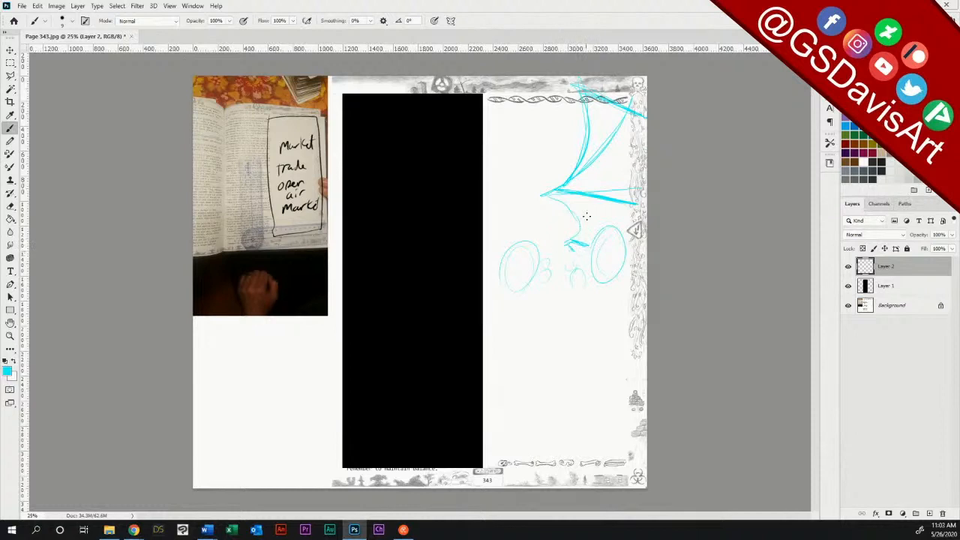
{"action": "mouse_move", "coordinate": [494, 231]}
{"action": "left_mouse_down"}
{"action": "mouse_move", "coordinate": [548, 138]}
{"action": "mouse_move", "coordinate": [576, 135]}
{"action": "left_mouse_up"}
{"action": "mouse_move", "coordinate": [531, 162]}
{"action": "left_mouse_down"}
{"action": "mouse_move", "coordinate": [549, 137]}
{"action": "mouse_move", "coordinate": [556, 157]}
{"action": "mouse_move", "coordinate": [575, 157]}
{"action": "mouse_move", "coordinate": [577, 136]}
{"action": "left_mouse_up"}
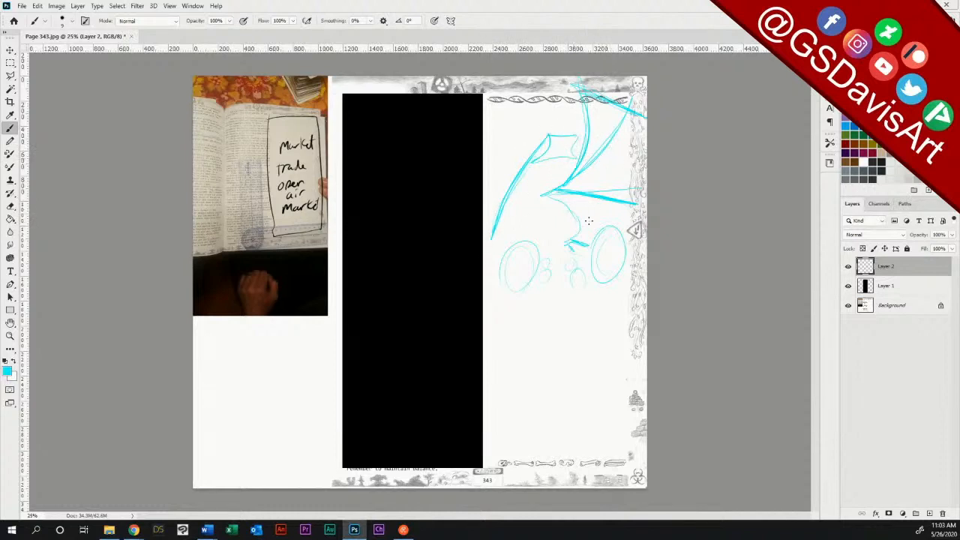
Step: Sketch the left foreground figure's shoulders, torso, belt line and flared lower garment, and add two pointed horns to its head
{"action": "mouse_move", "coordinate": [516, 290]}
{"action": "left_mouse_down"}
{"action": "mouse_move", "coordinate": [494, 300]}
{"action": "mouse_move", "coordinate": [490, 351]}
{"action": "mouse_move", "coordinate": [489, 318]}
{"action": "mouse_move", "coordinate": [490, 345]}
{"action": "left_mouse_up"}
{"action": "mouse_move", "coordinate": [484, 400]}
{"action": "left_mouse_down"}
{"action": "mouse_move", "coordinate": [516, 382]}
{"action": "mouse_move", "coordinate": [491, 381]}
{"action": "mouse_move", "coordinate": [532, 383]}
{"action": "mouse_move", "coordinate": [493, 449]}
{"action": "left_mouse_up"}
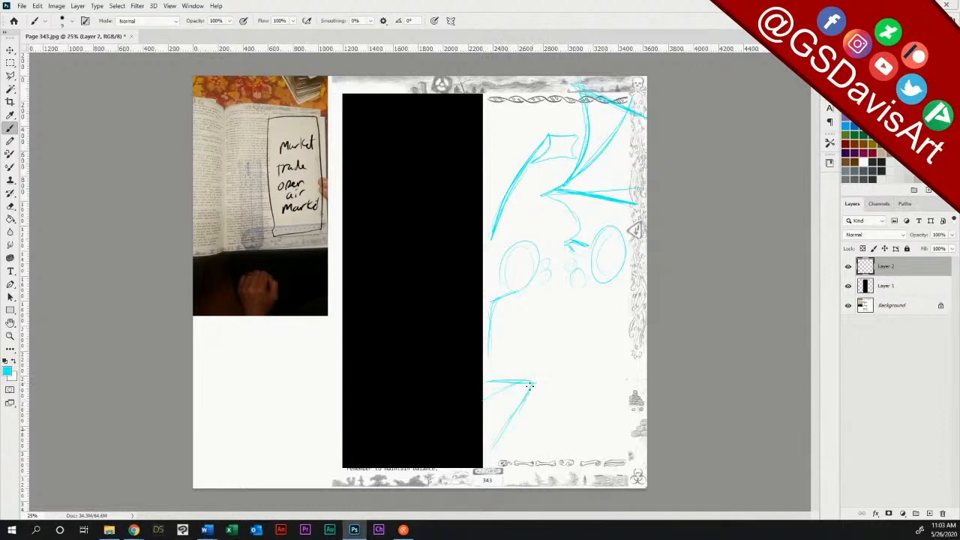
{"action": "left_click_drag", "start_coordinate": [533, 382], "coordinate": [523, 450]}
{"action": "left_click_drag", "start_coordinate": [490, 346], "coordinate": [488, 370]}
{"action": "mouse_move", "coordinate": [538, 303]}
{"action": "left_mouse_down"}
{"action": "mouse_move", "coordinate": [534, 375]}
{"action": "mouse_move", "coordinate": [524, 387]}
{"action": "mouse_move", "coordinate": [517, 369]}
{"action": "mouse_move", "coordinate": [504, 384]}
{"action": "mouse_move", "coordinate": [522, 366]}
{"action": "mouse_move", "coordinate": [502, 384]}
{"action": "mouse_move", "coordinate": [525, 382]}
{"action": "left_mouse_up"}
{"action": "left_click_drag", "start_coordinate": [507, 230], "coordinate": [539, 250]}
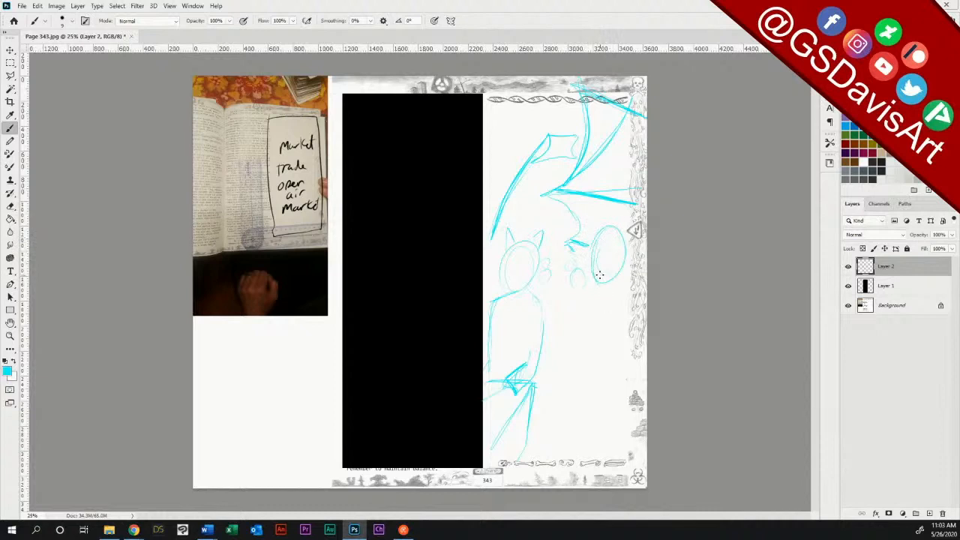
Step: Sketch the right foreground figure's long robed body and hem, add horns to its head, and reinforce the left figure's head outline
{"action": "mouse_move", "coordinate": [612, 282]}
{"action": "left_mouse_down"}
{"action": "mouse_move", "coordinate": [623, 315]}
{"action": "mouse_move", "coordinate": [613, 345]}
{"action": "mouse_move", "coordinate": [619, 382]}
{"action": "left_mouse_up"}
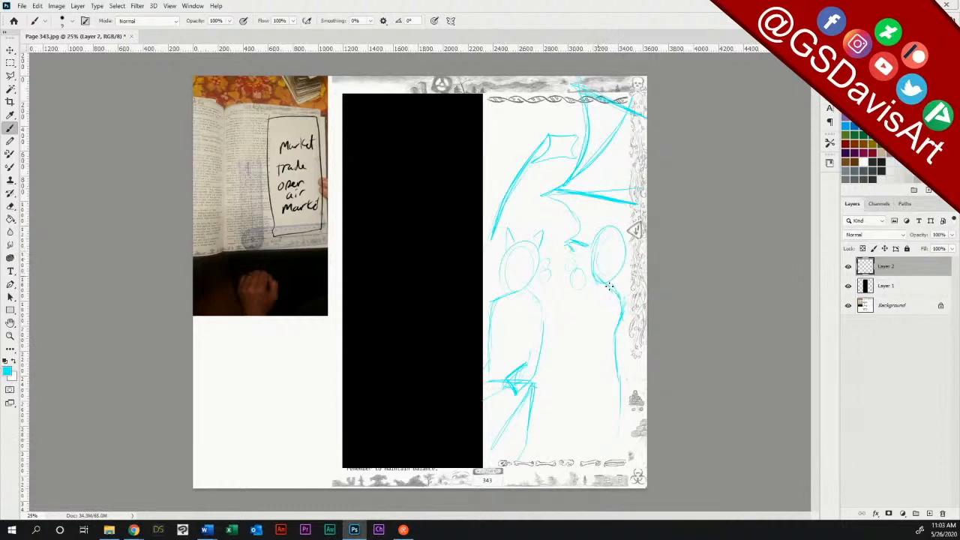
{"action": "mouse_move", "coordinate": [613, 325]}
{"action": "left_mouse_down"}
{"action": "mouse_move", "coordinate": [605, 389]}
{"action": "mouse_move", "coordinate": [615, 399]}
{"action": "left_mouse_up"}
{"action": "left_click_drag", "start_coordinate": [621, 308], "coordinate": [612, 328]}
{"action": "left_click_drag", "start_coordinate": [604, 393], "coordinate": [595, 417]}
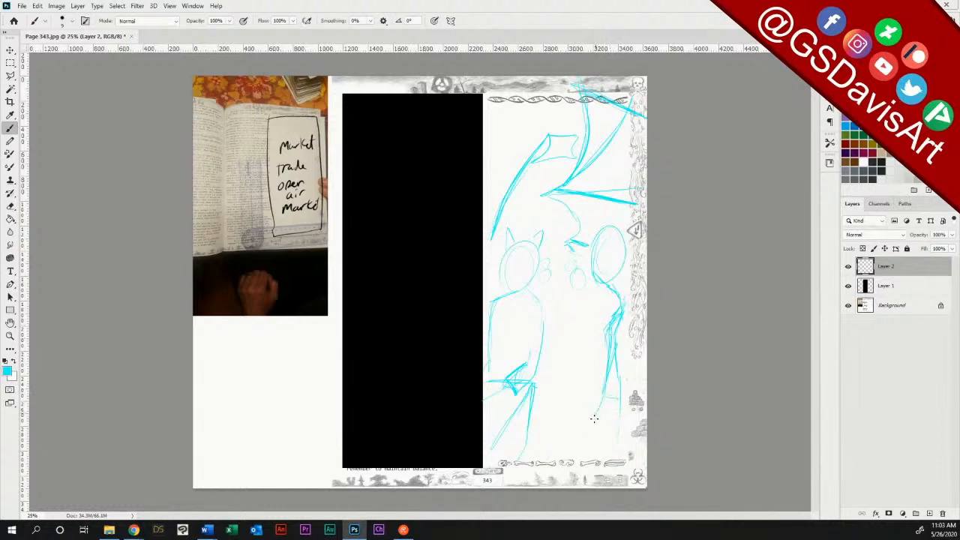
{"action": "left_click_drag", "start_coordinate": [617, 456], "coordinate": [619, 424]}
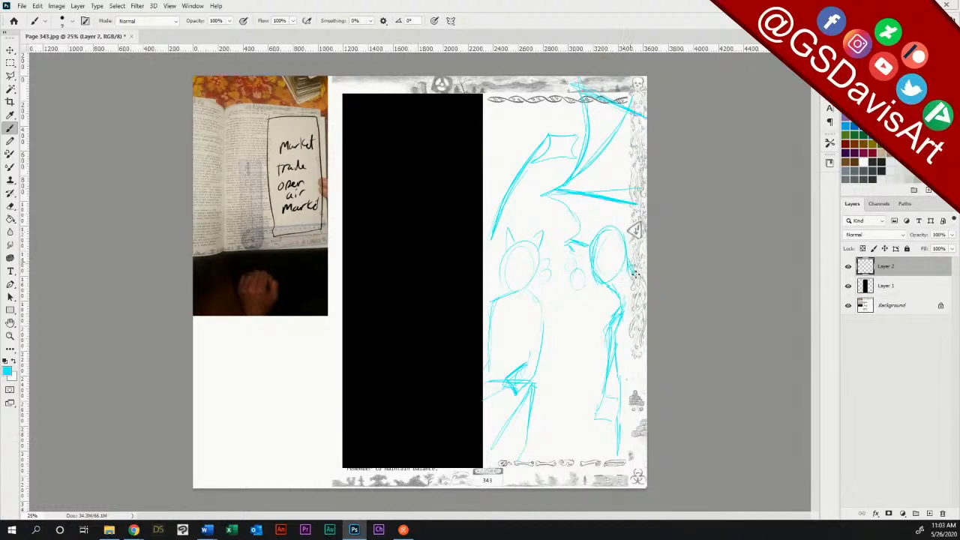
{"action": "left_click_drag", "start_coordinate": [600, 228], "coordinate": [609, 225]}
{"action": "mouse_move", "coordinate": [505, 296]}
{"action": "left_mouse_down"}
{"action": "mouse_move", "coordinate": [504, 288]}
{"action": "mouse_move", "coordinate": [508, 298]}
{"action": "mouse_move", "coordinate": [529, 286]}
{"action": "mouse_move", "coordinate": [514, 250]}
{"action": "left_mouse_up"}
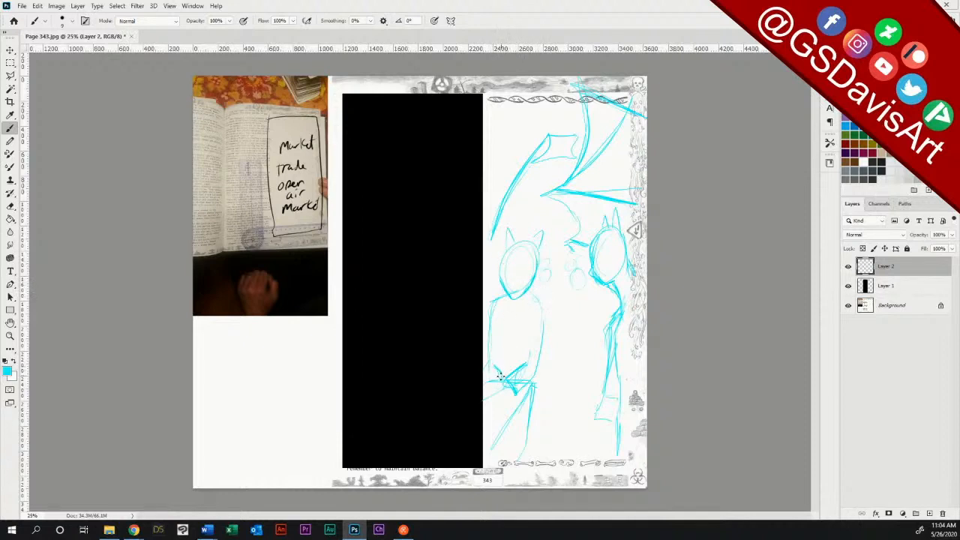
Step: Sketch the left figure's bent arms, chest and waist lines, and extend its lower garment downward
{"action": "mouse_move", "coordinate": [492, 366]}
{"action": "left_mouse_down"}
{"action": "mouse_move", "coordinate": [503, 387]}
{"action": "mouse_move", "coordinate": [491, 368]}
{"action": "mouse_move", "coordinate": [505, 373]}
{"action": "left_mouse_up"}
{"action": "left_click_drag", "start_coordinate": [485, 343], "coordinate": [493, 306]}
{"action": "mouse_move", "coordinate": [500, 347]}
{"action": "left_mouse_down"}
{"action": "mouse_move", "coordinate": [527, 339]}
{"action": "mouse_move", "coordinate": [528, 355]}
{"action": "mouse_move", "coordinate": [518, 327]}
{"action": "mouse_move", "coordinate": [504, 346]}
{"action": "left_mouse_up"}
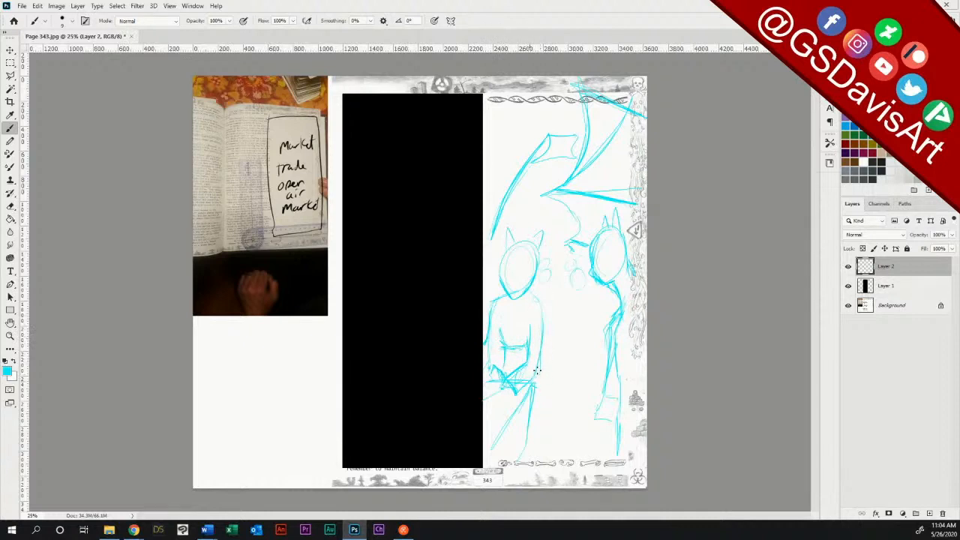
{"action": "left_click_drag", "start_coordinate": [536, 377], "coordinate": [545, 445]}
Step: Add small round crowd heads and shoulder lines in the gap between the two foreground figures
{"action": "left_click_drag", "start_coordinate": [548, 269], "coordinate": [560, 269]}
{"action": "mouse_move", "coordinate": [607, 301]}
{"action": "left_mouse_down"}
{"action": "mouse_move", "coordinate": [592, 321]}
{"action": "mouse_move", "coordinate": [592, 343]}
{"action": "mouse_move", "coordinate": [607, 330]}
{"action": "left_mouse_up"}
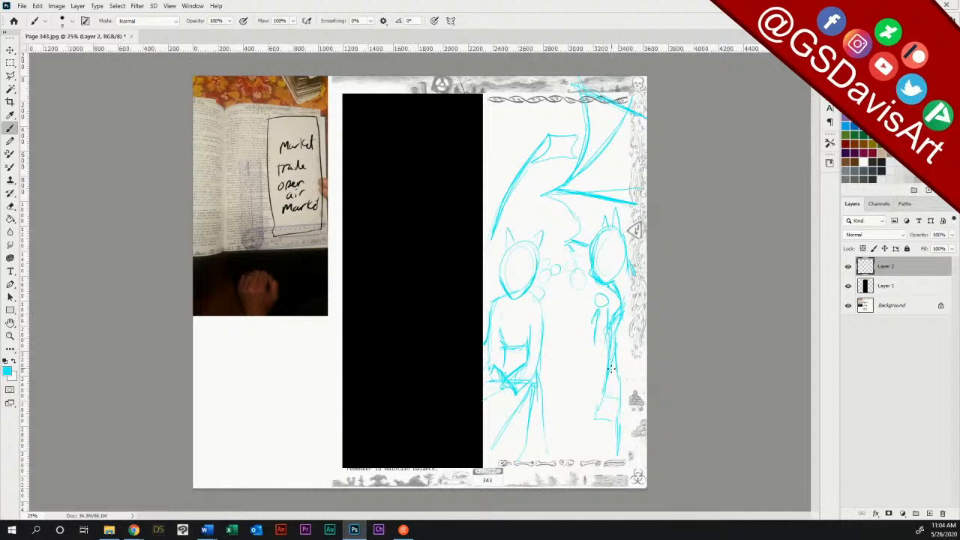
{"action": "mouse_move", "coordinate": [581, 273]}
{"action": "left_mouse_down"}
{"action": "mouse_move", "coordinate": [568, 306]}
{"action": "mouse_move", "coordinate": [589, 305]}
{"action": "left_mouse_up"}
{"action": "mouse_move", "coordinate": [555, 264]}
{"action": "left_mouse_down"}
{"action": "mouse_move", "coordinate": [552, 302]}
{"action": "mouse_move", "coordinate": [570, 261]}
{"action": "mouse_move", "coordinate": [564, 316]}
{"action": "mouse_move", "coordinate": [596, 302]}
{"action": "mouse_move", "coordinate": [589, 320]}
{"action": "mouse_move", "coordinate": [542, 248]}
{"action": "mouse_move", "coordinate": [540, 298]}
{"action": "mouse_move", "coordinate": [545, 286]}
{"action": "mouse_move", "coordinate": [546, 299]}
{"action": "mouse_move", "coordinate": [546, 288]}
{"action": "mouse_move", "coordinate": [602, 298]}
{"action": "left_mouse_up"}
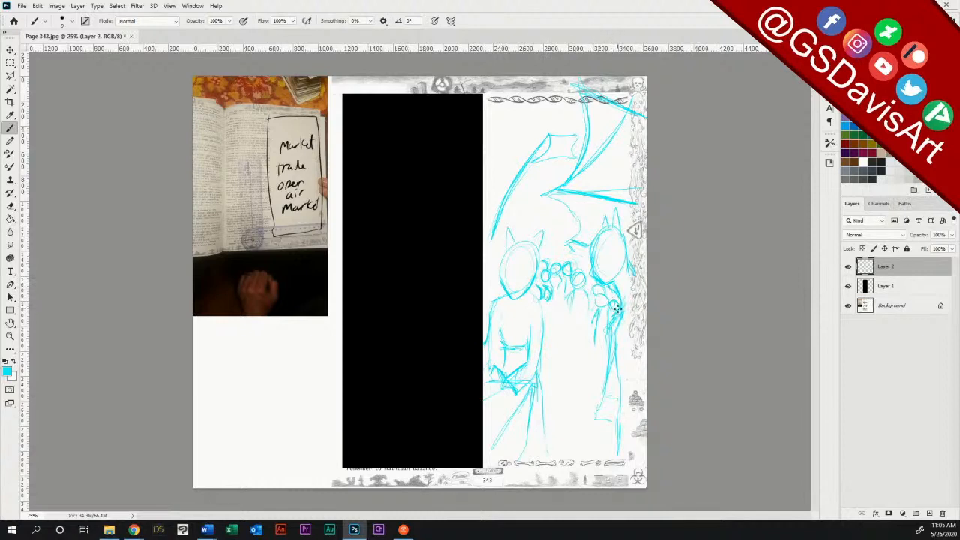
Step: Sketch the crowd's bodies, arms and legs below the small heads, and darken the right figure's robe edge
{"action": "mouse_move", "coordinate": [589, 305]}
{"action": "left_mouse_down"}
{"action": "mouse_move", "coordinate": [558, 383]}
{"action": "mouse_move", "coordinate": [582, 380]}
{"action": "mouse_move", "coordinate": [586, 368]}
{"action": "mouse_move", "coordinate": [568, 388]}
{"action": "mouse_move", "coordinate": [551, 364]}
{"action": "mouse_move", "coordinate": [567, 383]}
{"action": "left_mouse_up"}
{"action": "left_click_drag", "start_coordinate": [548, 363], "coordinate": [566, 398]}
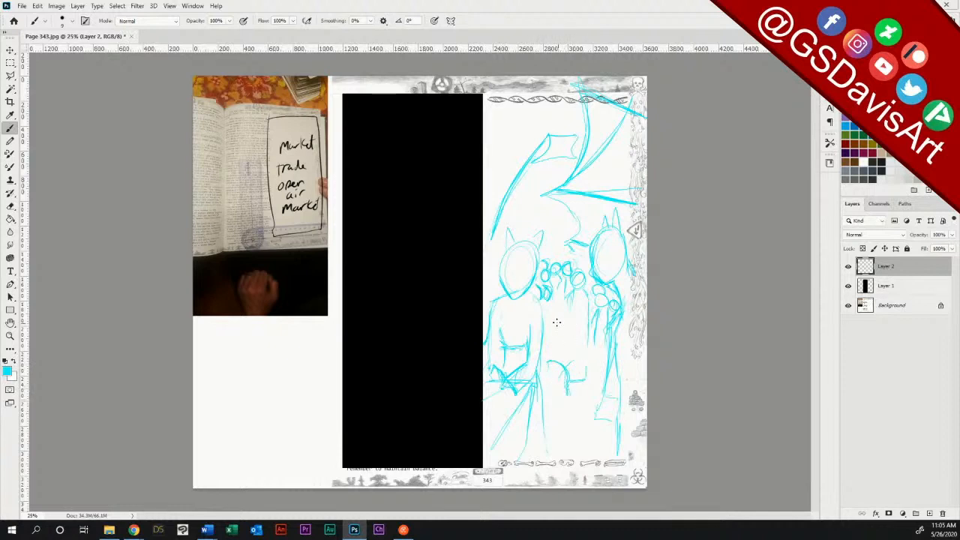
{"action": "left_click_drag", "start_coordinate": [548, 322], "coordinate": [550, 335]}
{"action": "left_click_drag", "start_coordinate": [545, 298], "coordinate": [544, 329]}
{"action": "left_click_drag", "start_coordinate": [547, 365], "coordinate": [549, 401]}
{"action": "left_click_drag", "start_coordinate": [545, 294], "coordinate": [546, 311]}
{"action": "left_click_drag", "start_coordinate": [614, 277], "coordinate": [603, 390]}
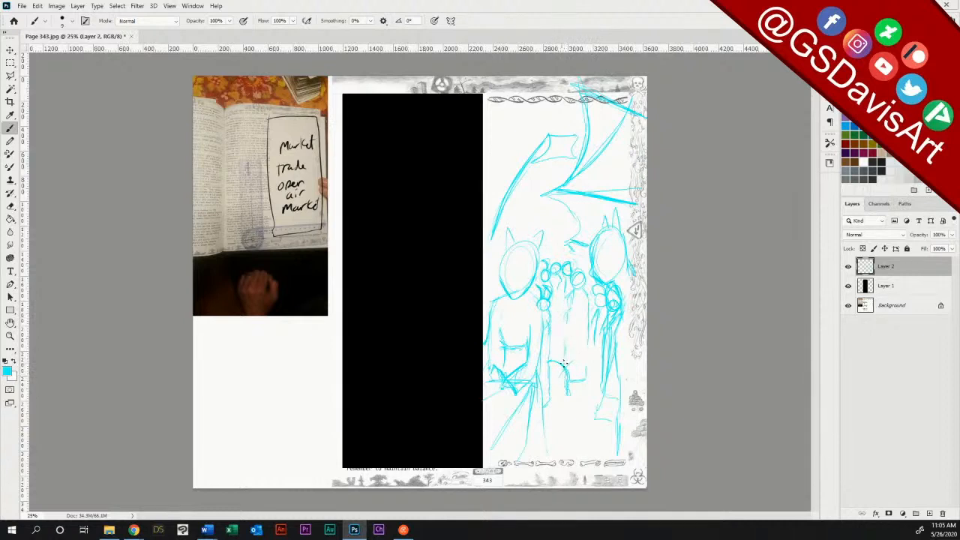
{"action": "mouse_move", "coordinate": [556, 296]}
{"action": "left_mouse_down"}
{"action": "mouse_move", "coordinate": [555, 317]}
{"action": "mouse_move", "coordinate": [565, 314]}
{"action": "mouse_move", "coordinate": [568, 326]}
{"action": "left_mouse_up"}
Step: Add a second pointed awning with crossing roof lines above the left figure, and a short ledge line beside the right figure's head
{"action": "left_click_drag", "start_coordinate": [576, 253], "coordinate": [588, 258]}
{"action": "mouse_move", "coordinate": [491, 166]}
{"action": "left_mouse_down"}
{"action": "mouse_move", "coordinate": [530, 109]}
{"action": "mouse_move", "coordinate": [503, 136]}
{"action": "mouse_move", "coordinate": [524, 155]}
{"action": "left_mouse_up"}
{"action": "mouse_move", "coordinate": [536, 105]}
{"action": "left_mouse_down"}
{"action": "mouse_move", "coordinate": [528, 147]}
{"action": "mouse_move", "coordinate": [544, 229]}
{"action": "left_mouse_up"}
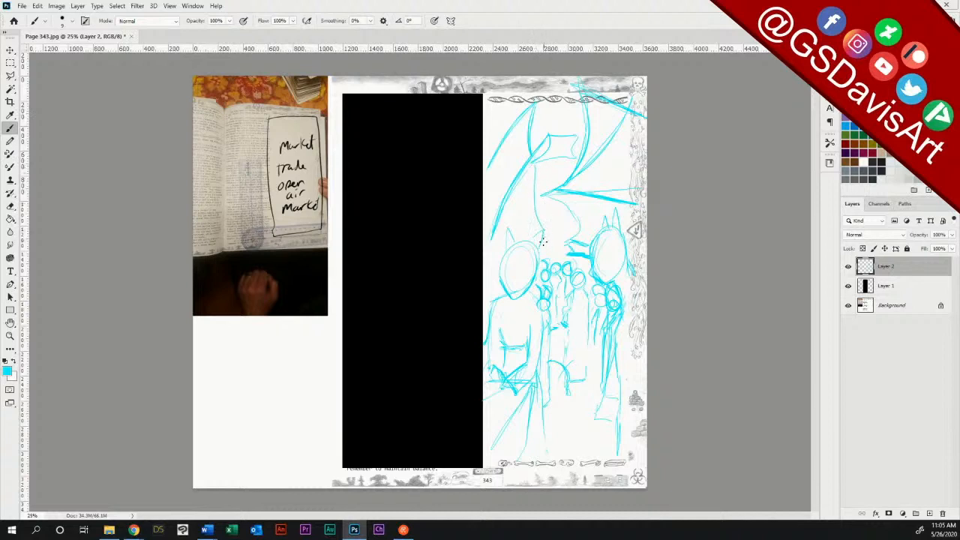
{"action": "left_click_drag", "start_coordinate": [493, 233], "coordinate": [484, 264]}
{"action": "left_click_drag", "start_coordinate": [487, 168], "coordinate": [520, 193]}
{"action": "left_click_drag", "start_coordinate": [520, 229], "coordinate": [486, 223]}
{"action": "mouse_move", "coordinate": [504, 136]}
{"action": "left_mouse_down"}
{"action": "mouse_move", "coordinate": [524, 102]}
{"action": "mouse_move", "coordinate": [517, 186]}
{"action": "left_mouse_up"}
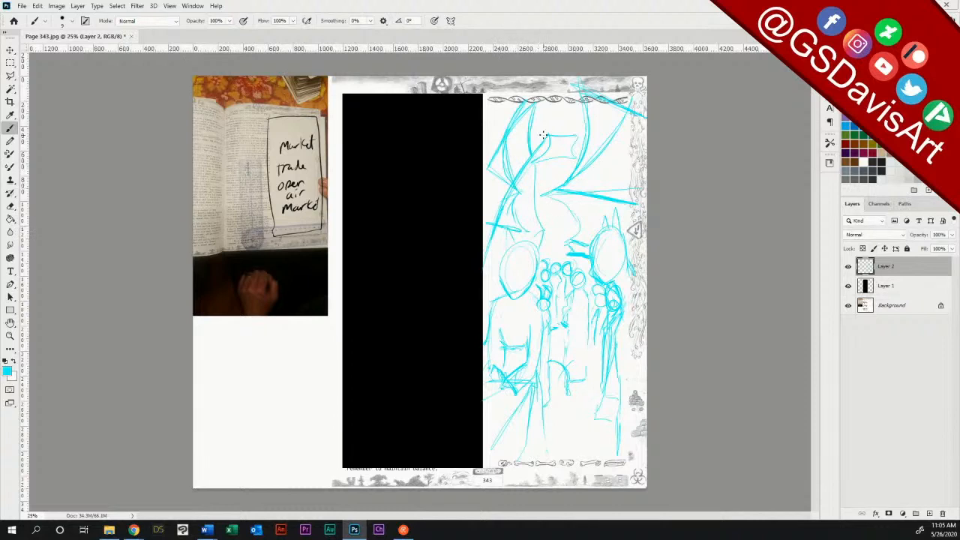
Step: Erase the overlapping lines of the awning above the left figure and redraw its lower corner and upper edge
{"action": "key", "text": "e"}
{"action": "mouse_move", "coordinate": [531, 120]}
{"action": "left_mouse_down"}
{"action": "mouse_move", "coordinate": [527, 152]}
{"action": "mouse_move", "coordinate": [533, 198]}
{"action": "left_mouse_up"}
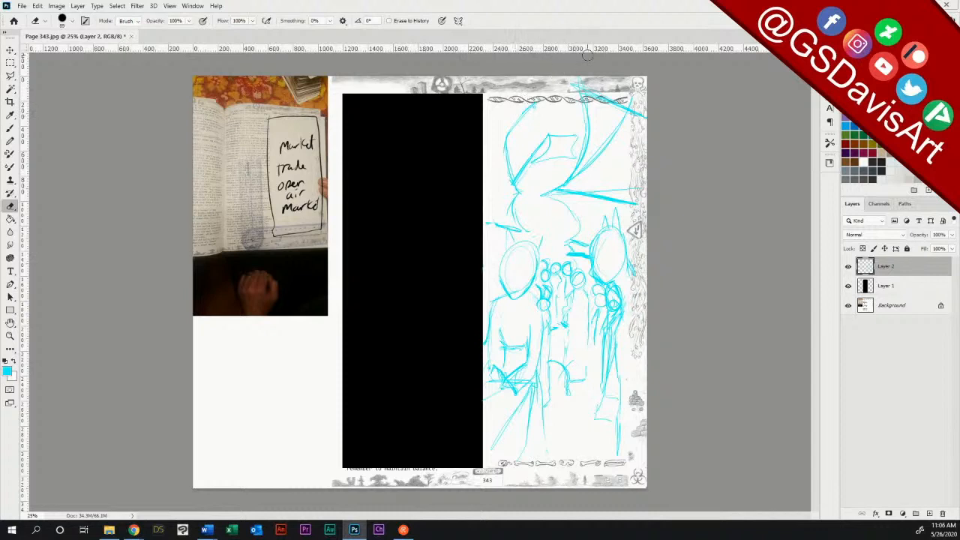
{"action": "left_click", "coordinate": [11, 130]}
{"action": "left_click_drag", "start_coordinate": [490, 180], "coordinate": [515, 187]}
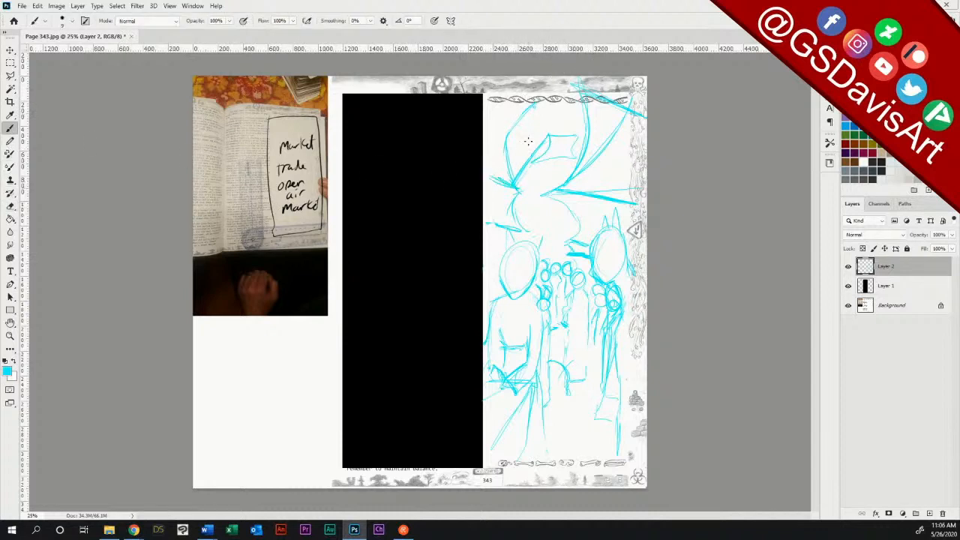
{"action": "left_click_drag", "start_coordinate": [493, 114], "coordinate": [539, 99]}
Step: Draw face guidelines on both foreground heads and thicken the right figure's robe outline and angled hem
{"action": "mouse_move", "coordinate": [504, 282]}
{"action": "left_mouse_down"}
{"action": "mouse_move", "coordinate": [528, 281]}
{"action": "mouse_move", "coordinate": [514, 294]}
{"action": "mouse_move", "coordinate": [513, 264]}
{"action": "left_mouse_up"}
{"action": "mouse_move", "coordinate": [609, 279]}
{"action": "left_mouse_down"}
{"action": "mouse_move", "coordinate": [615, 320]}
{"action": "mouse_move", "coordinate": [618, 312]}
{"action": "mouse_move", "coordinate": [616, 454]}
{"action": "left_mouse_up"}
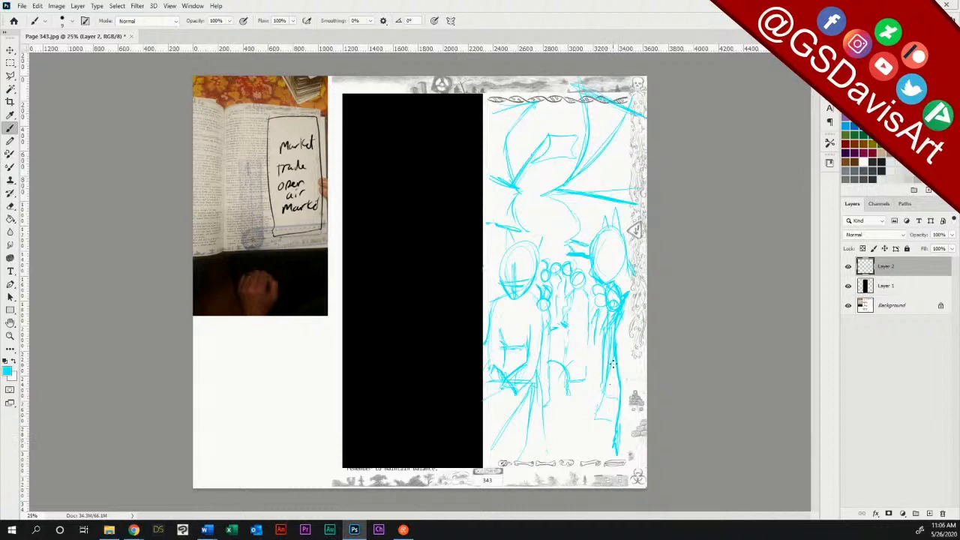
{"action": "mouse_move", "coordinate": [608, 421]}
{"action": "left_mouse_down"}
{"action": "mouse_move", "coordinate": [596, 414]}
{"action": "mouse_move", "coordinate": [620, 428]}
{"action": "left_mouse_up"}
{"action": "left_click_drag", "start_coordinate": [597, 264], "coordinate": [620, 255]}
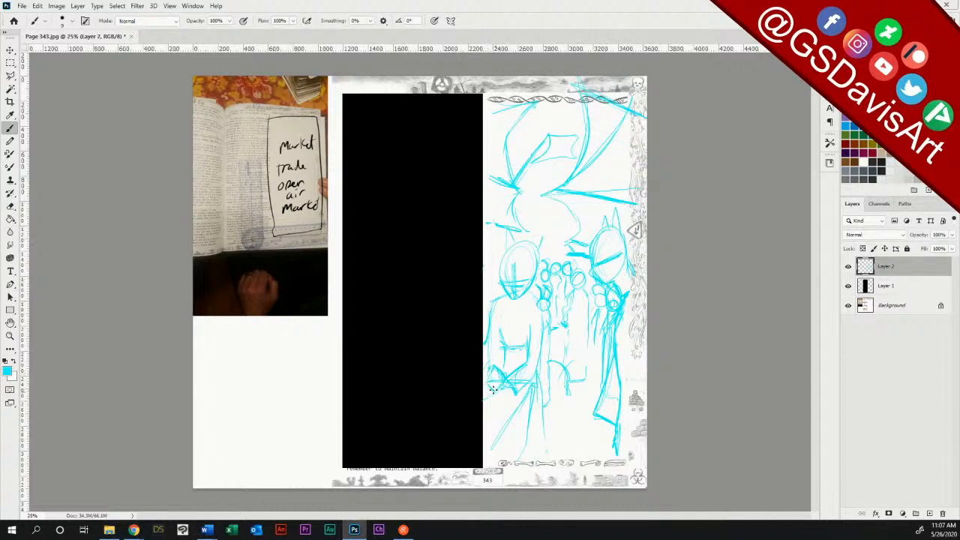
Step: Sketch a round object in the left figure's hands and reinforce its forearm, side and shoulder lines
{"action": "mouse_move", "coordinate": [502, 371]}
{"action": "left_mouse_down"}
{"action": "mouse_move", "coordinate": [516, 390]}
{"action": "mouse_move", "coordinate": [513, 368]}
{"action": "left_mouse_up"}
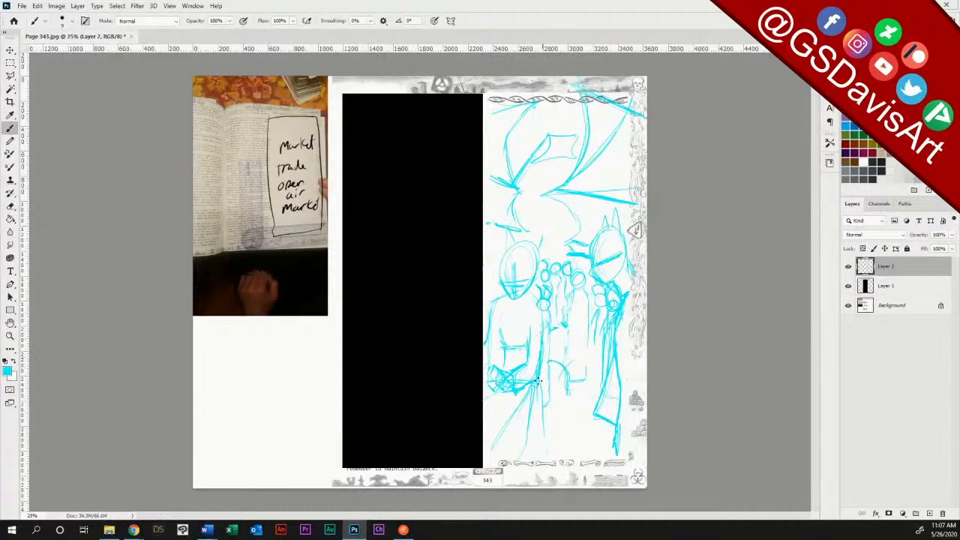
{"action": "left_click_drag", "start_coordinate": [526, 331], "coordinate": [525, 358]}
{"action": "mouse_move", "coordinate": [528, 292]}
{"action": "left_mouse_down"}
{"action": "mouse_move", "coordinate": [544, 308]}
{"action": "mouse_move", "coordinate": [541, 364]}
{"action": "mouse_move", "coordinate": [546, 313]}
{"action": "left_mouse_up"}
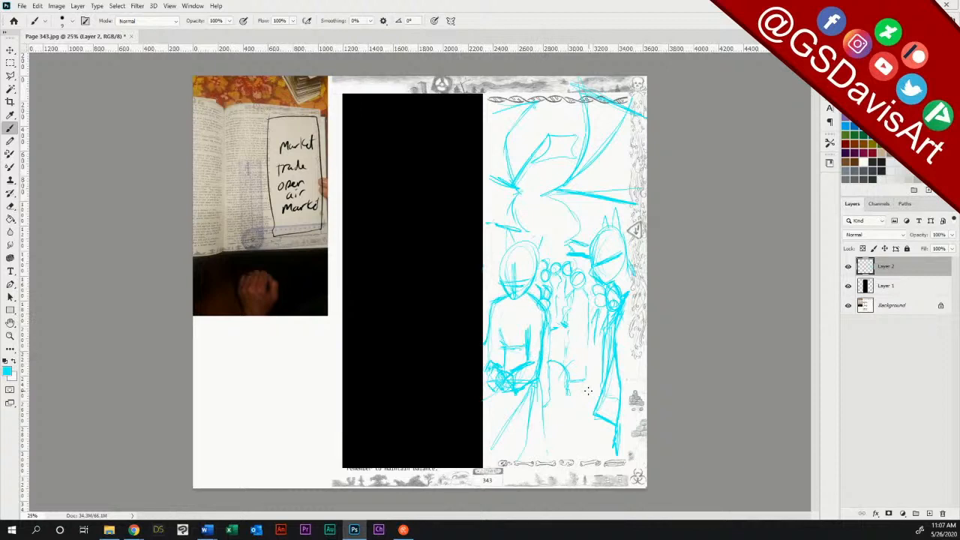
Step: Thicken the left figure's lower garment with bold flaring folds from the waist down to the panel's bottom
{"action": "left_click_drag", "start_coordinate": [542, 371], "coordinate": [558, 456]}
{"action": "left_click_drag", "start_coordinate": [543, 389], "coordinate": [558, 454]}
{"action": "mouse_move", "coordinate": [540, 381]}
{"action": "left_mouse_down"}
{"action": "mouse_move", "coordinate": [558, 451]}
{"action": "mouse_move", "coordinate": [549, 428]}
{"action": "mouse_move", "coordinate": [520, 450]}
{"action": "mouse_move", "coordinate": [528, 391]}
{"action": "left_mouse_up"}
{"action": "mouse_move", "coordinate": [492, 431]}
{"action": "left_mouse_down"}
{"action": "mouse_move", "coordinate": [528, 392]}
{"action": "mouse_move", "coordinate": [533, 451]}
{"action": "mouse_move", "coordinate": [506, 410]}
{"action": "mouse_move", "coordinate": [498, 434]}
{"action": "mouse_move", "coordinate": [533, 391]}
{"action": "mouse_move", "coordinate": [491, 444]}
{"action": "left_mouse_up"}
{"action": "mouse_move", "coordinate": [526, 399]}
{"action": "left_mouse_down"}
{"action": "mouse_move", "coordinate": [502, 437]}
{"action": "mouse_move", "coordinate": [526, 448]}
{"action": "left_mouse_up"}
{"action": "mouse_move", "coordinate": [498, 397]}
{"action": "left_mouse_down"}
{"action": "mouse_move", "coordinate": [490, 412]}
{"action": "mouse_move", "coordinate": [499, 397]}
{"action": "left_mouse_up"}
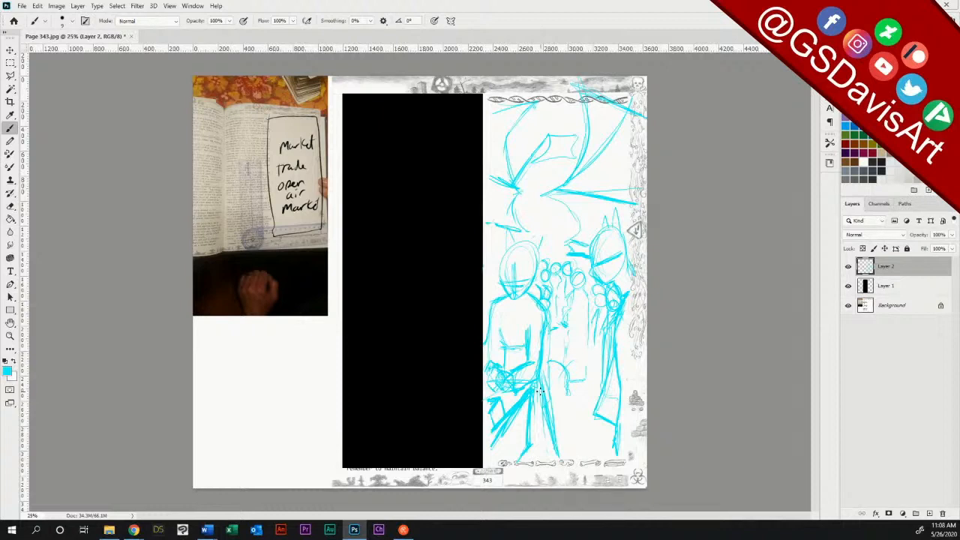
Step: Erase the cyan sketch lines spilling over the decorative border along the panel's right and top edges
{"action": "key", "text": "e"}
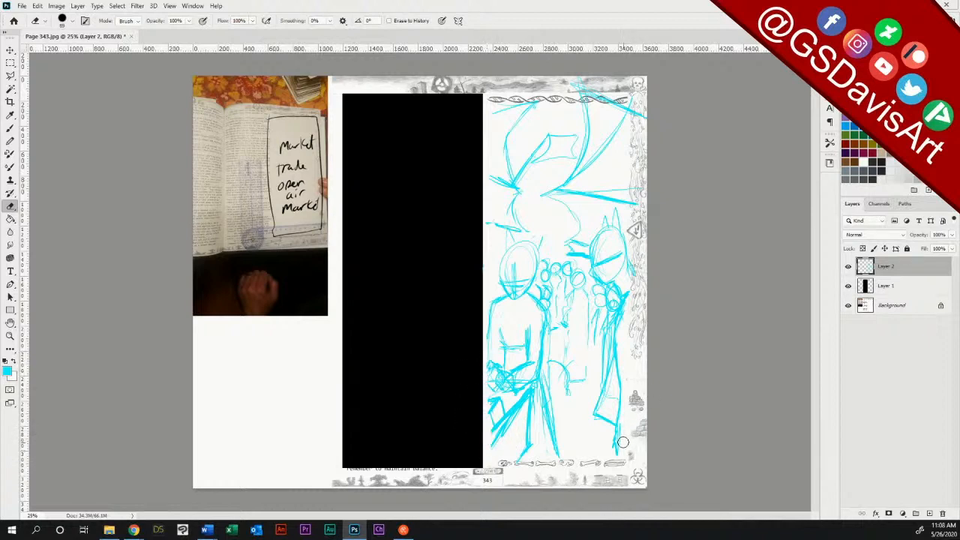
{"action": "left_click_drag", "start_coordinate": [634, 176], "coordinate": [635, 197]}
{"action": "mouse_move", "coordinate": [638, 105]}
{"action": "left_mouse_down"}
{"action": "mouse_move", "coordinate": [636, 119]}
{"action": "mouse_move", "coordinate": [644, 109]}
{"action": "mouse_move", "coordinate": [635, 105]}
{"action": "left_mouse_up"}
{"action": "mouse_move", "coordinate": [499, 104]}
{"action": "left_mouse_down"}
{"action": "mouse_move", "coordinate": [609, 96]}
{"action": "mouse_move", "coordinate": [566, 99]}
{"action": "left_mouse_up"}
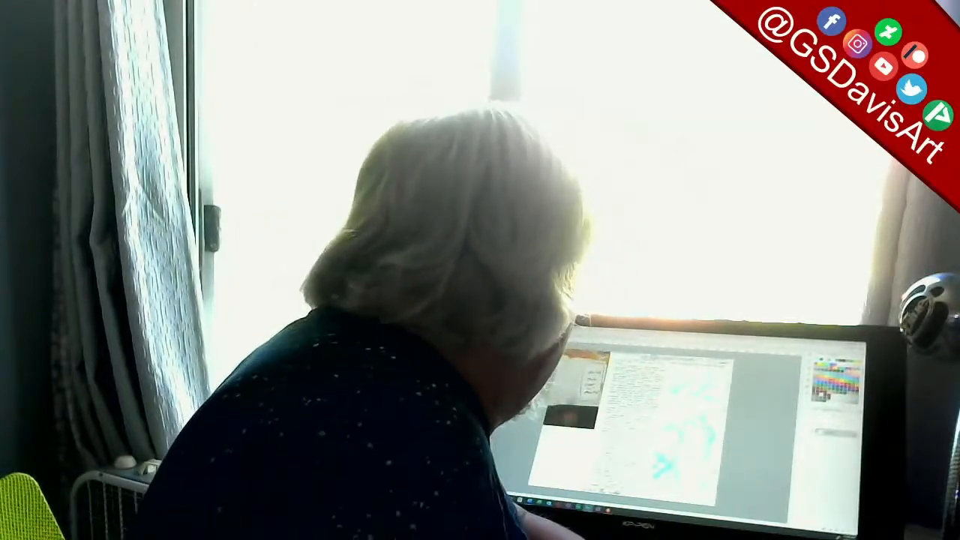
{"action": "key", "text": "ctrl+w"}
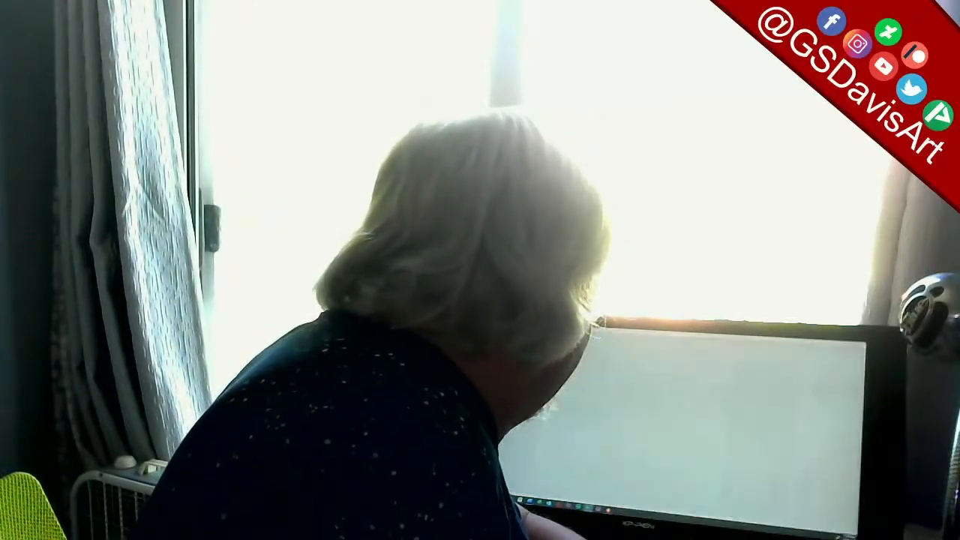
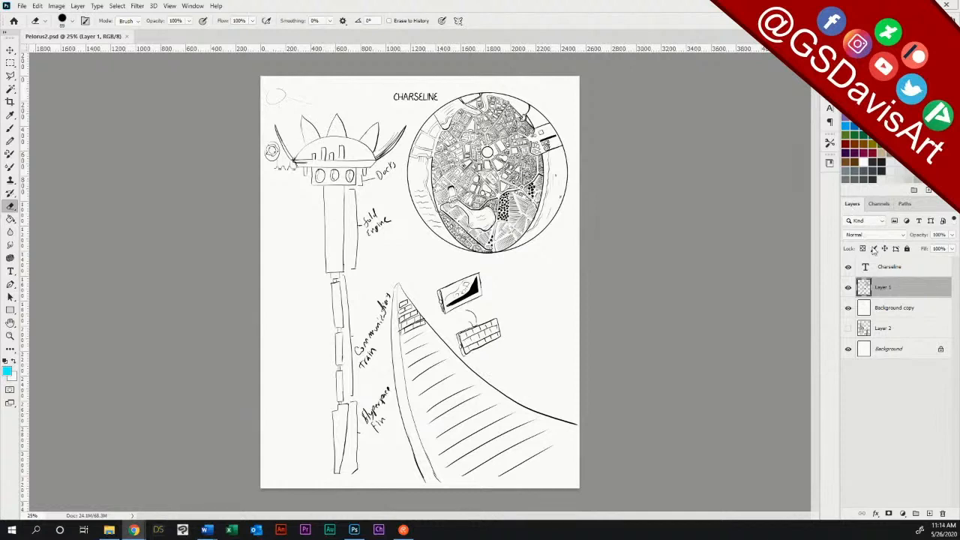
Step: Add a new layer above Layer 1 and fade the sketch by moving Background copy above it at 68% opacity, keeping Layer 3 active
{"action": "left_click", "coordinate": [929, 514]}
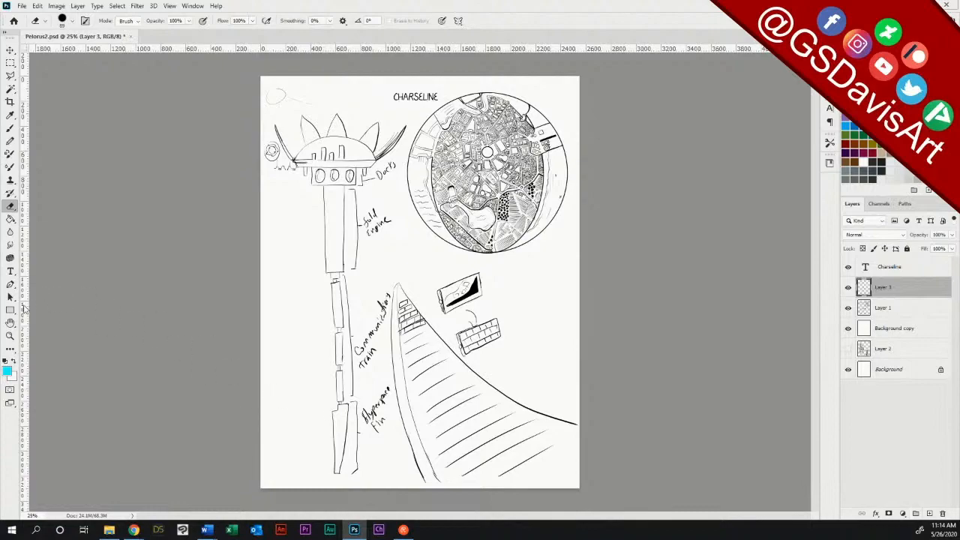
{"action": "left_click", "coordinate": [10, 335]}
{"action": "left_click_drag", "start_coordinate": [300, 166], "coordinate": [808, 293]}
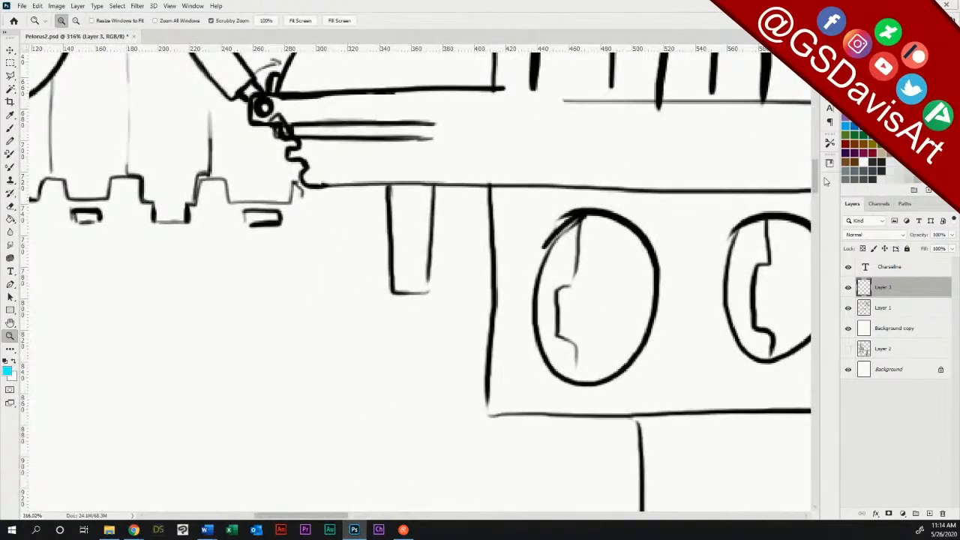
{"action": "left_click_drag", "start_coordinate": [816, 182], "coordinate": [817, 170]}
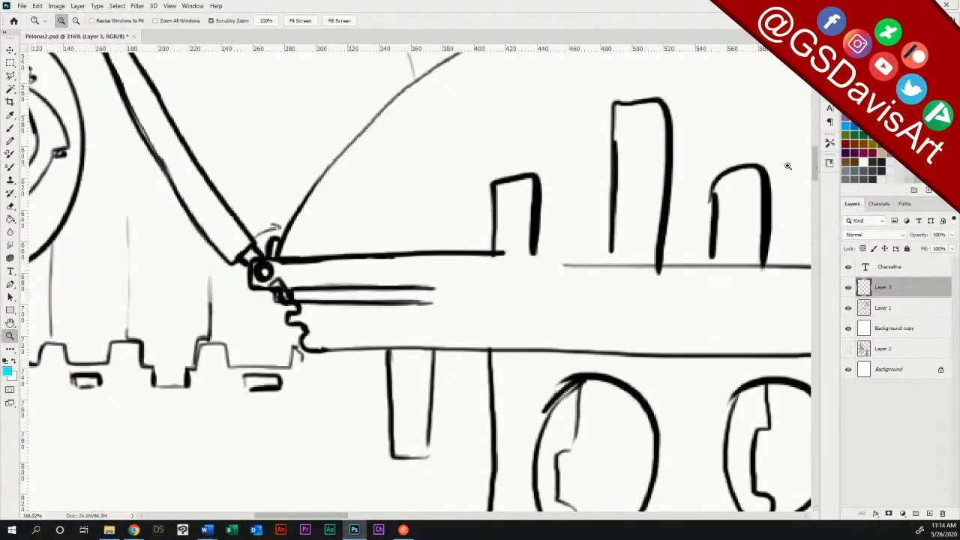
{"action": "left_click", "coordinate": [10, 128]}
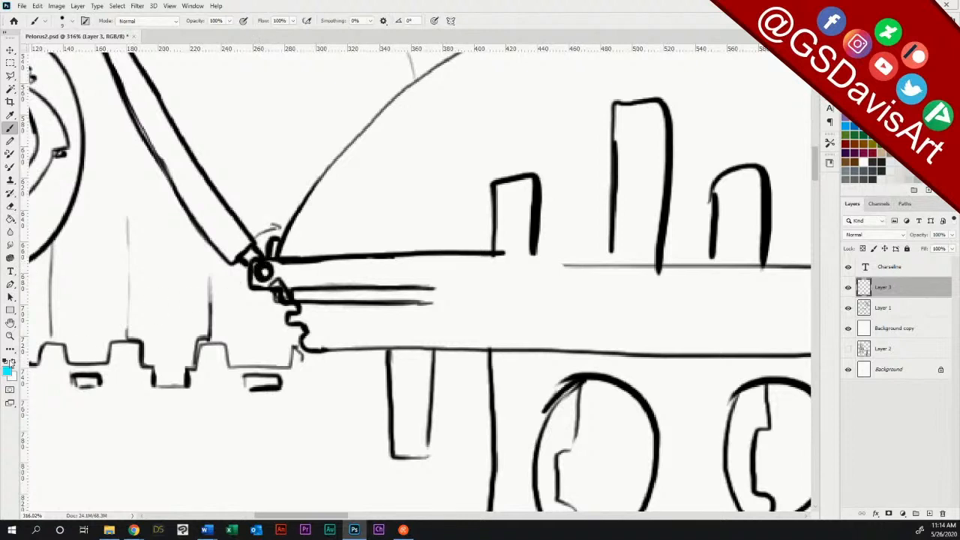
{"action": "left_click_drag", "start_coordinate": [893, 329], "coordinate": [900, 298]}
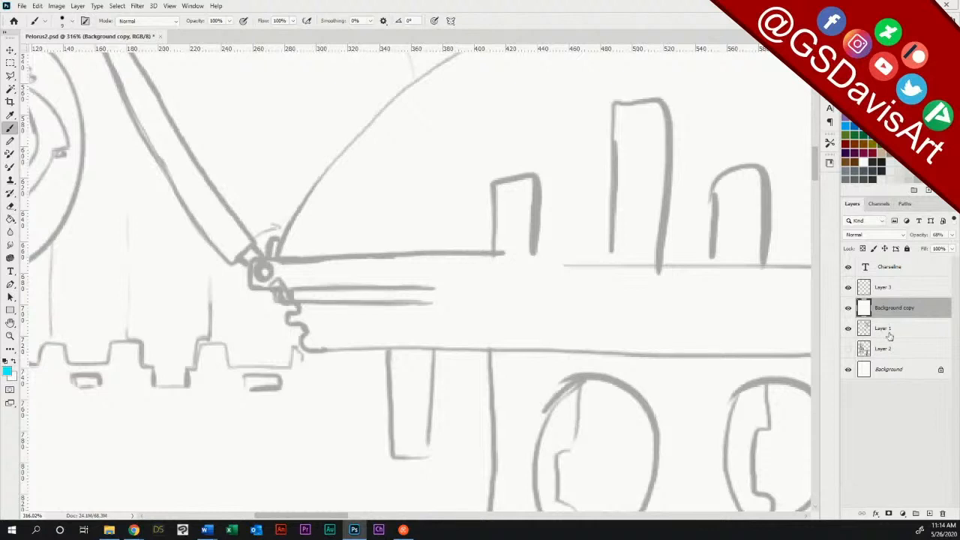
{"action": "left_click", "coordinate": [883, 289]}
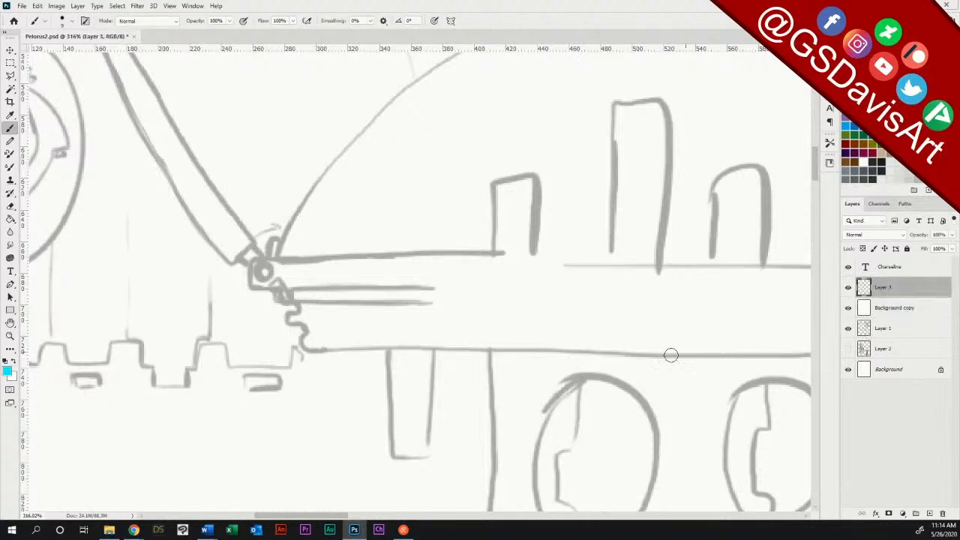
Step: Ink the round joint at the dome's left corner in black and trace the dome's lower-left arc
{"action": "left_click", "coordinate": [5, 362]}
{"action": "mouse_move", "coordinate": [257, 258]}
{"action": "left_mouse_down"}
{"action": "mouse_move", "coordinate": [248, 273]}
{"action": "mouse_move", "coordinate": [267, 288]}
{"action": "left_mouse_up"}
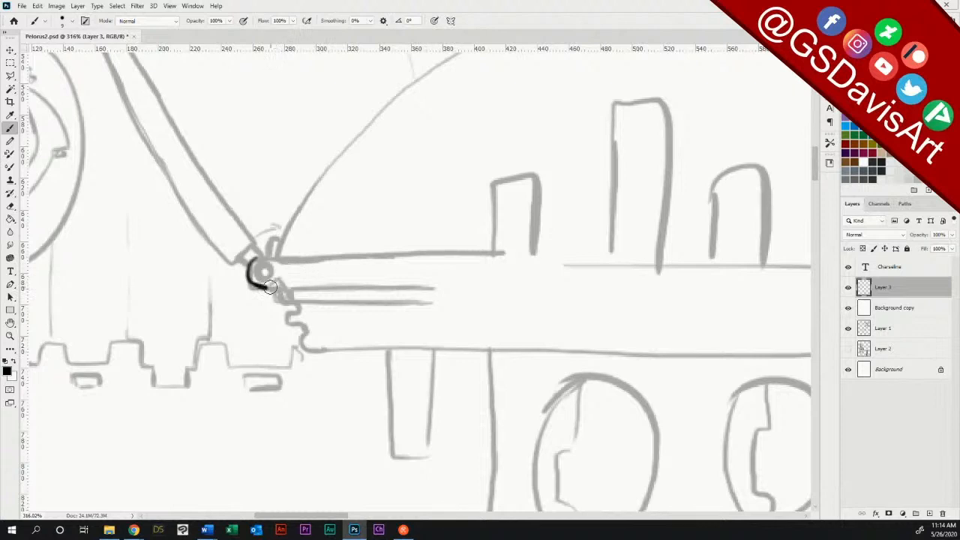
{"action": "mouse_move", "coordinate": [265, 288]}
{"action": "left_mouse_down"}
{"action": "mouse_move", "coordinate": [279, 279]}
{"action": "mouse_move", "coordinate": [295, 289]}
{"action": "left_mouse_up"}
{"action": "left_click_drag", "start_coordinate": [256, 257], "coordinate": [278, 260]}
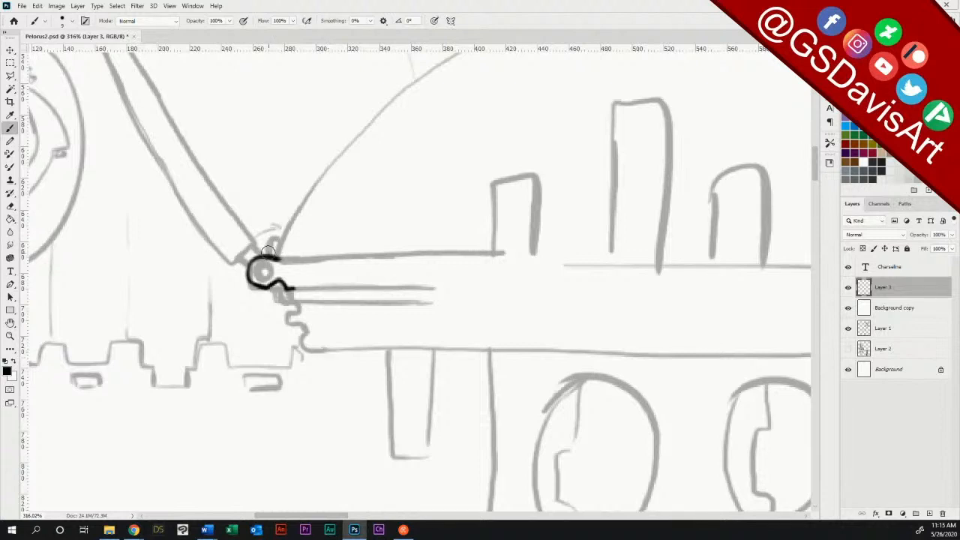
{"action": "mouse_move", "coordinate": [268, 252]}
{"action": "left_mouse_down"}
{"action": "mouse_move", "coordinate": [356, 138]}
{"action": "mouse_move", "coordinate": [460, 54]}
{"action": "left_mouse_up"}
Step: Draw a straight horizontal deck line about 370 px long from the round joint with the Line tool at 3 px weight
{"action": "left_click_drag", "start_coordinate": [270, 260], "coordinate": [442, 251]}
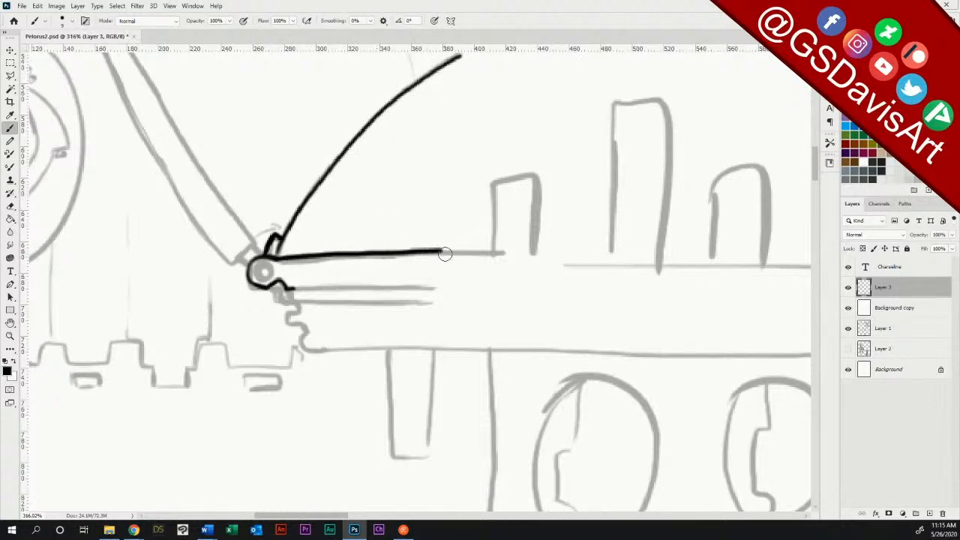
{"action": "key", "text": "ctrl+z"}
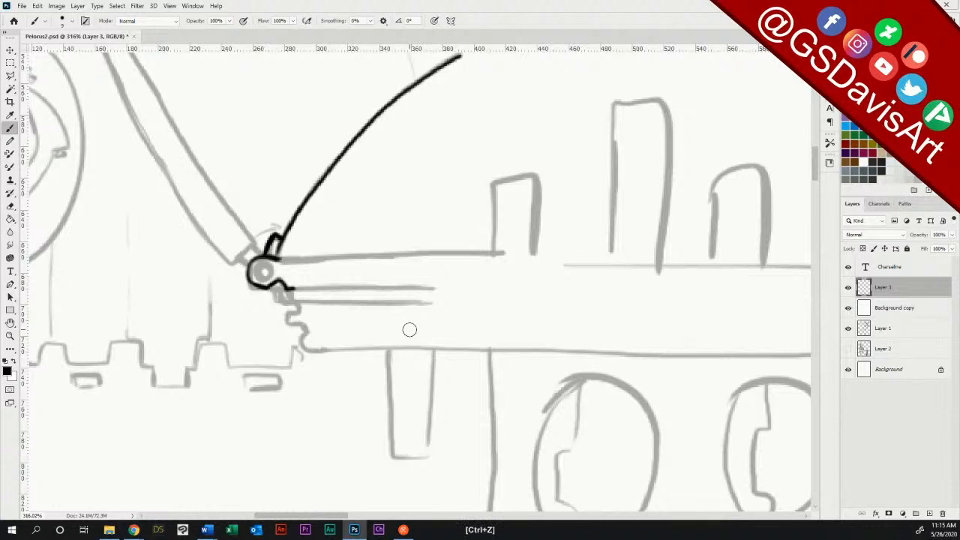
{"action": "left_click", "coordinate": [11, 310]}
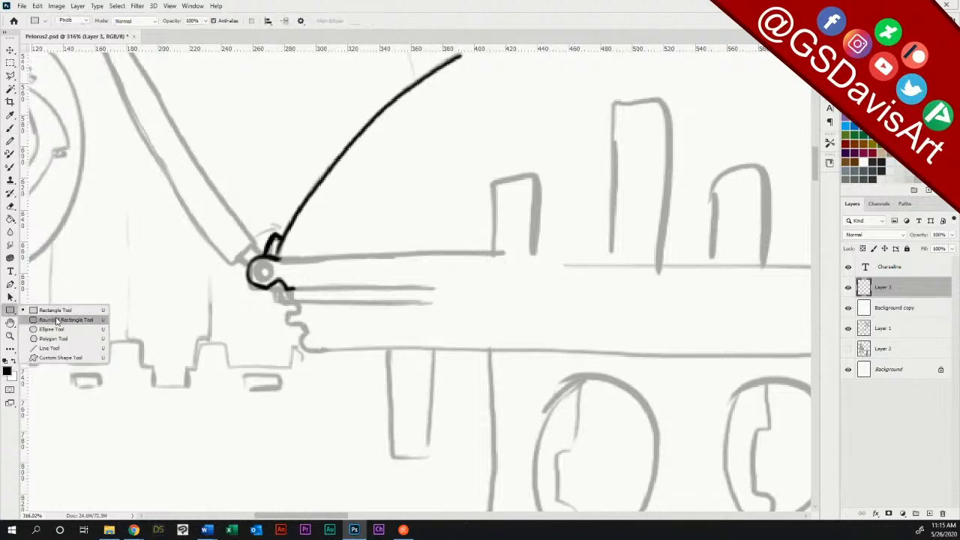
{"action": "left_click", "coordinate": [51, 348]}
{"action": "left_click_drag", "start_coordinate": [277, 258], "coordinate": [458, 258]}
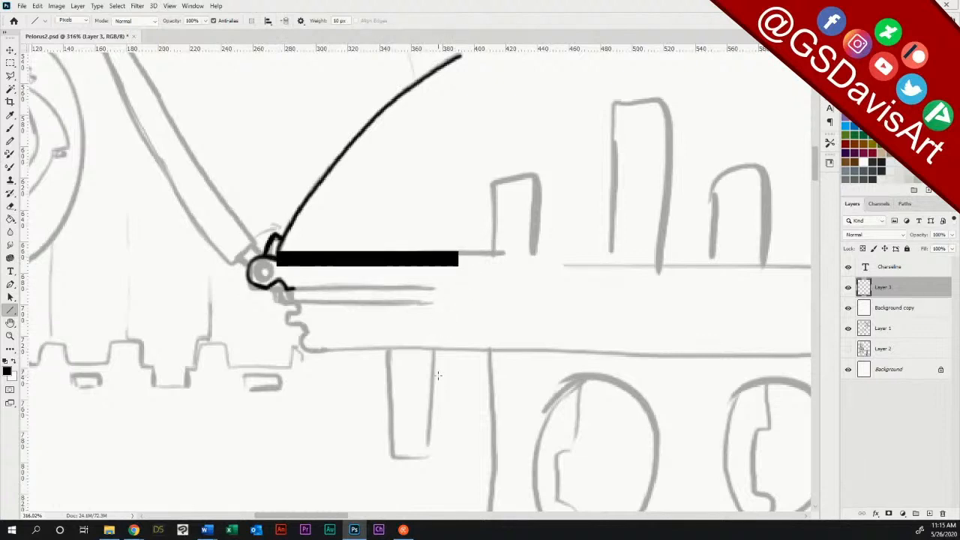
{"action": "key", "text": "ctrl+z"}
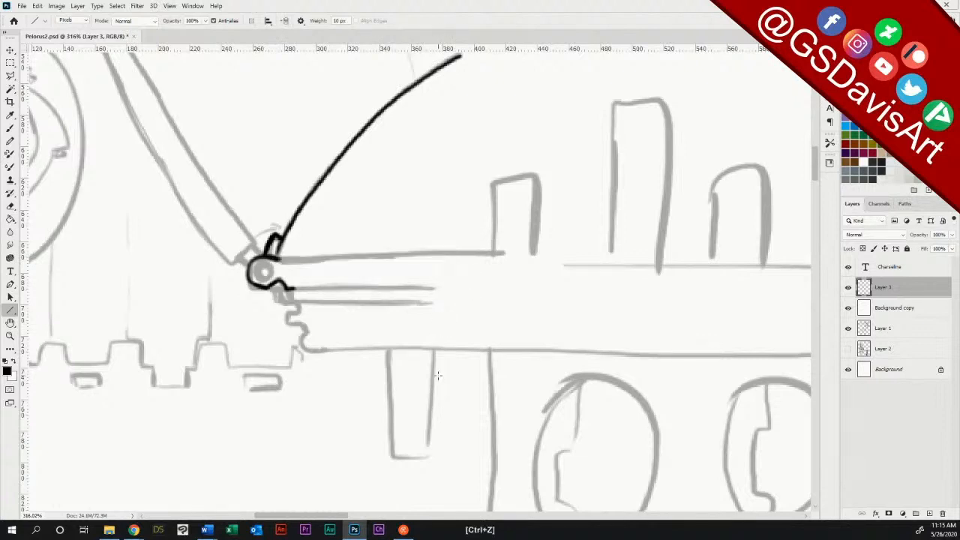
{"action": "left_click", "coordinate": [340, 21]}
{"action": "left_click_drag", "start_coordinate": [278, 258], "coordinate": [739, 261]}
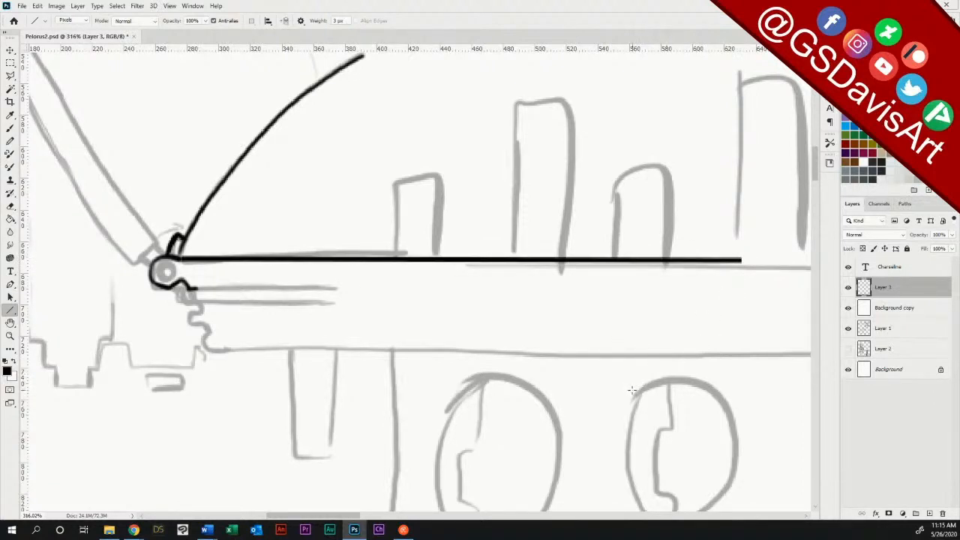
{"action": "key", "text": "ctrl+z"}
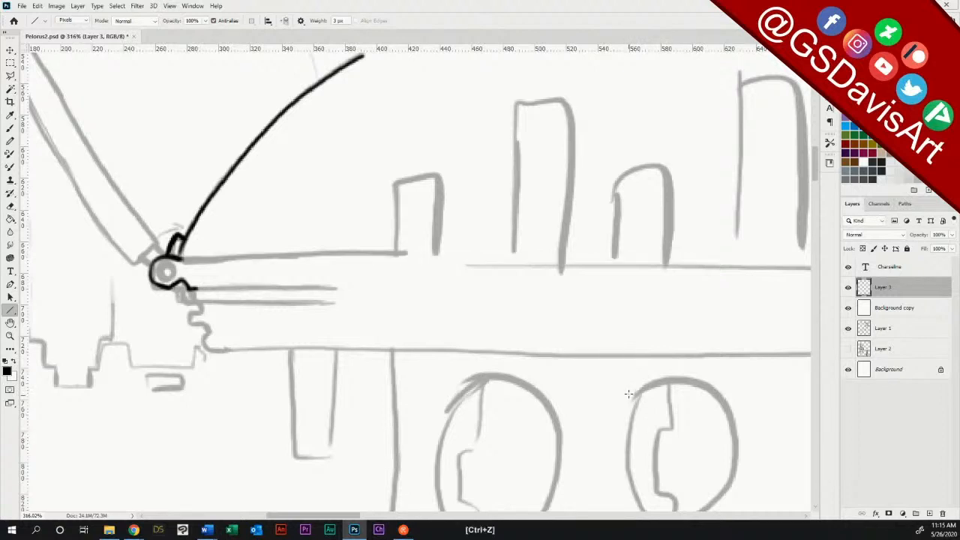
{"action": "left_click_drag", "start_coordinate": [183, 259], "coordinate": [763, 259]}
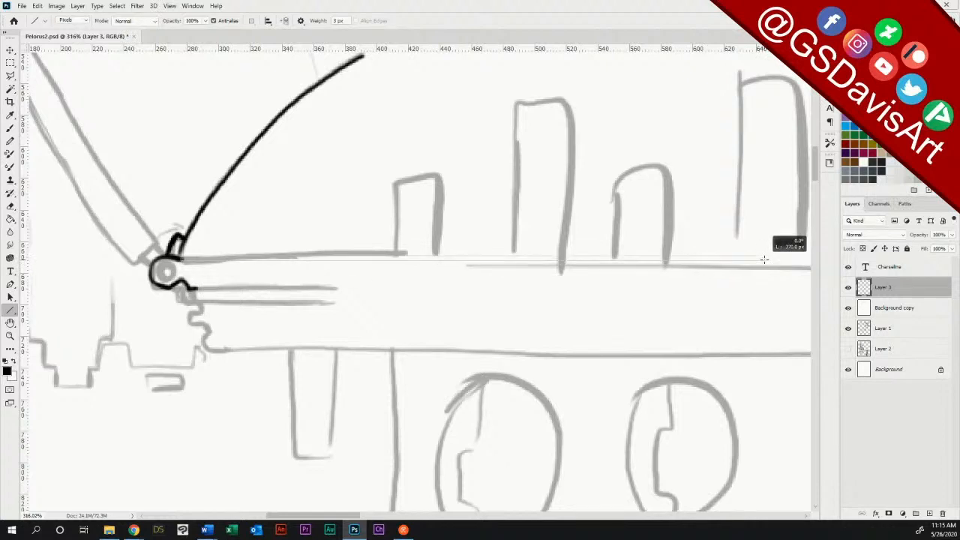
{"action": "left_click_drag", "start_coordinate": [763, 259], "coordinate": [763, 259]}
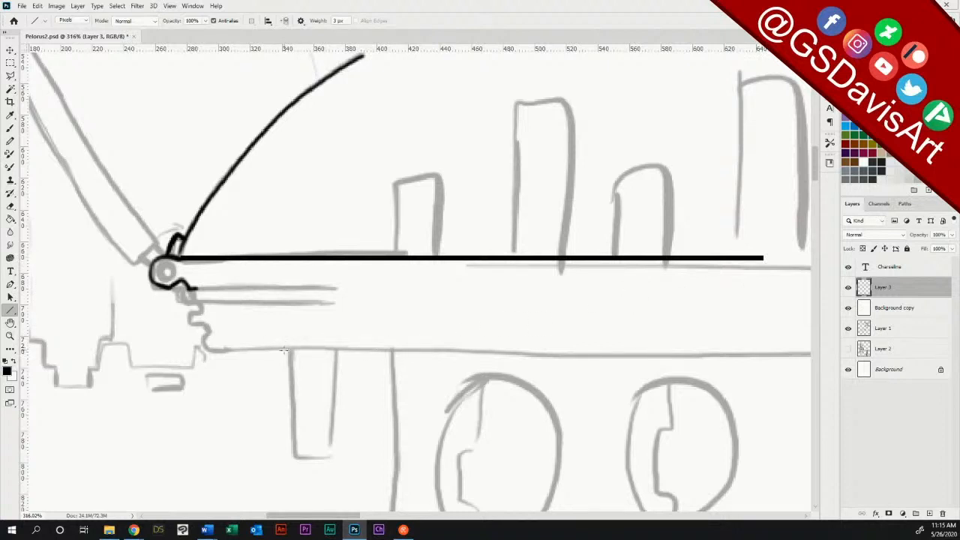
Step: Ink the jagged hull edge below the round joint and the joint's small inner ring with the Brush
{"action": "key", "text": "b"}
{"action": "mouse_move", "coordinate": [195, 289]}
{"action": "left_mouse_down"}
{"action": "mouse_move", "coordinate": [192, 314]}
{"action": "mouse_move", "coordinate": [201, 312]}
{"action": "mouse_move", "coordinate": [192, 326]}
{"action": "mouse_move", "coordinate": [209, 334]}
{"action": "mouse_move", "coordinate": [205, 325]}
{"action": "mouse_move", "coordinate": [201, 344]}
{"action": "mouse_move", "coordinate": [233, 347]}
{"action": "left_mouse_up"}
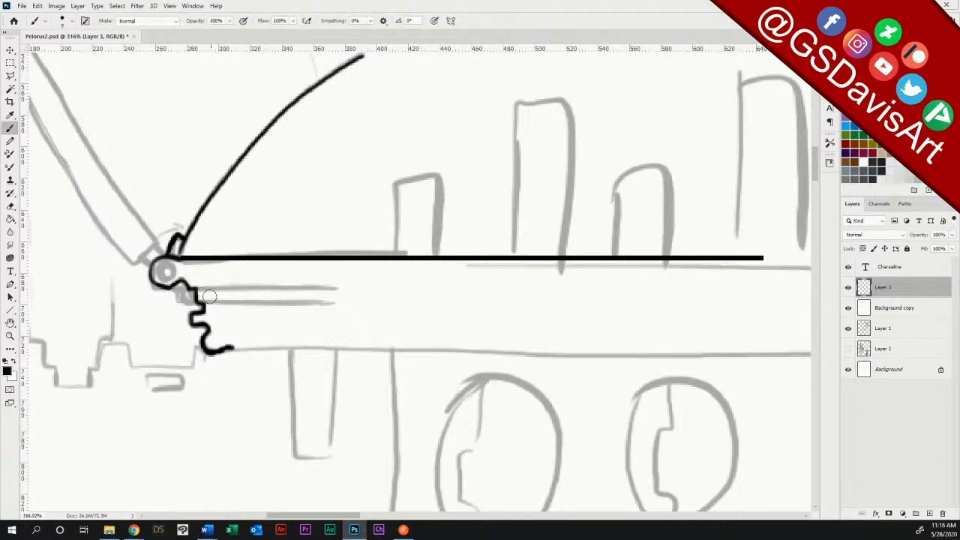
{"action": "left_click_drag", "start_coordinate": [162, 268], "coordinate": [181, 276]}
Step: Ink a curve rising from the jagged edge's lower tip beneath the deck and erase the doubled strokes with a smaller eraser
{"action": "mouse_move", "coordinate": [225, 350]}
{"action": "left_mouse_down"}
{"action": "mouse_move", "coordinate": [255, 337]}
{"action": "mouse_move", "coordinate": [227, 347]}
{"action": "mouse_move", "coordinate": [293, 330]}
{"action": "left_mouse_up"}
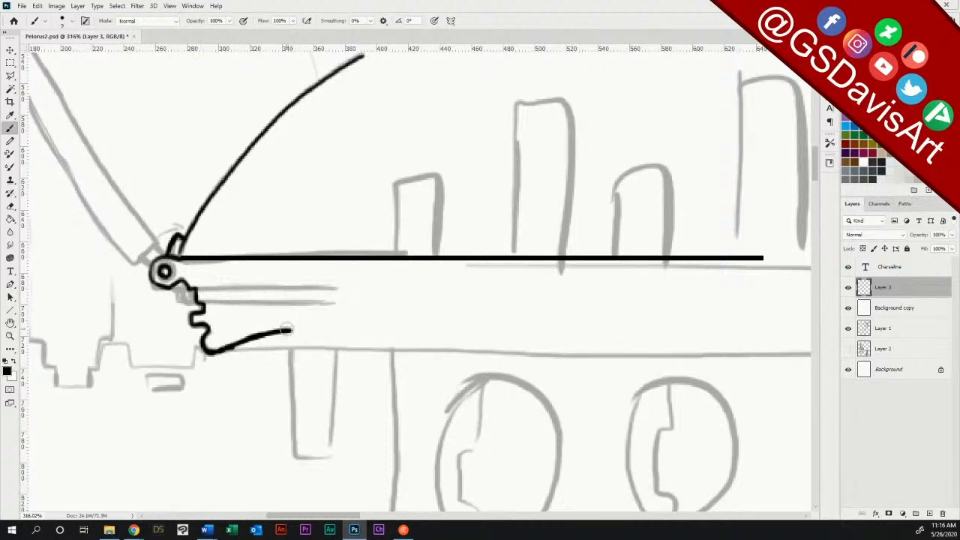
{"action": "left_click_drag", "start_coordinate": [300, 327], "coordinate": [510, 306]}
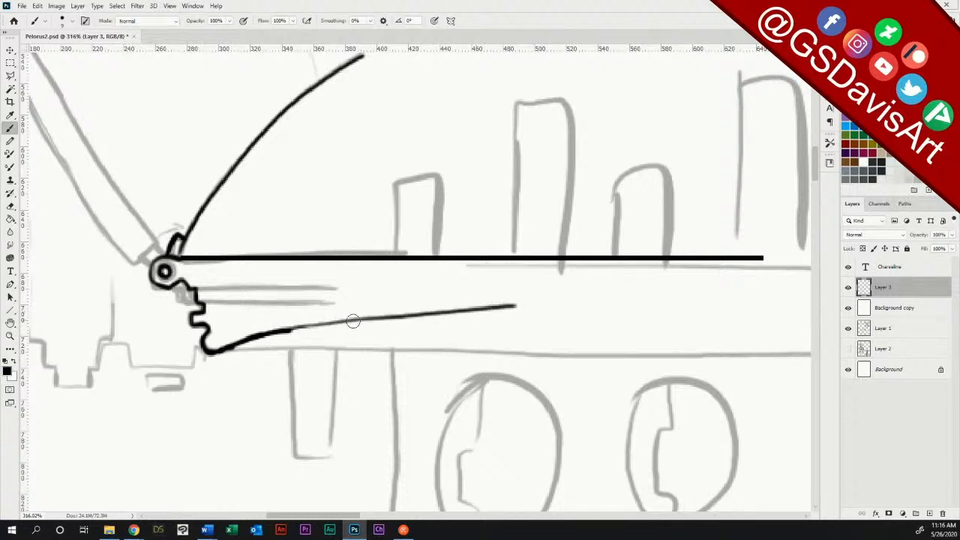
{"action": "mouse_move", "coordinate": [289, 327]}
{"action": "left_mouse_down"}
{"action": "mouse_move", "coordinate": [514, 304]}
{"action": "mouse_move", "coordinate": [339, 317]}
{"action": "mouse_move", "coordinate": [232, 343]}
{"action": "mouse_move", "coordinate": [335, 315]}
{"action": "mouse_move", "coordinate": [516, 303]}
{"action": "left_mouse_up"}
{"action": "left_click", "coordinate": [11, 210]}
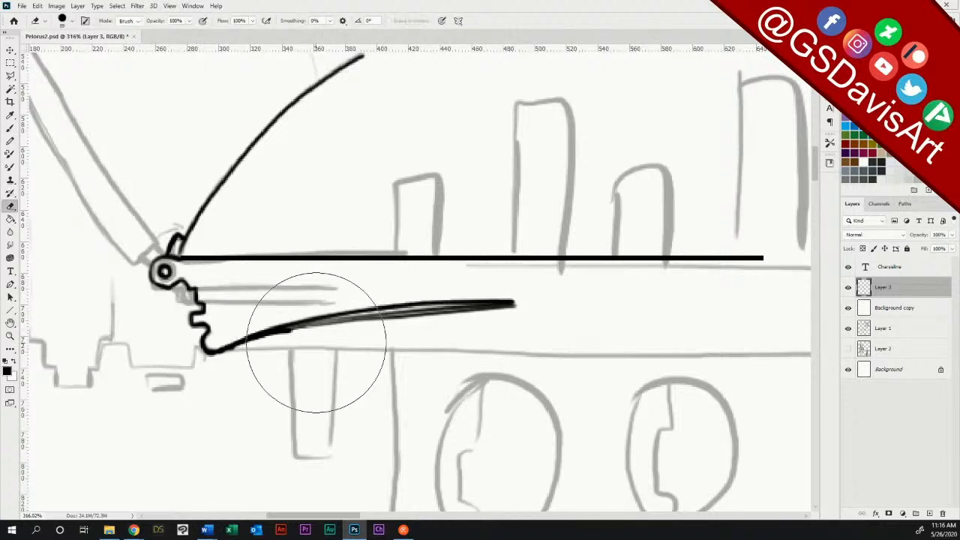
{"action": "right_click", "coordinate": [357, 322]}
{"action": "left_click_drag", "start_coordinate": [435, 157], "coordinate": [411, 158]}
{"action": "left_click", "coordinate": [450, 11]}
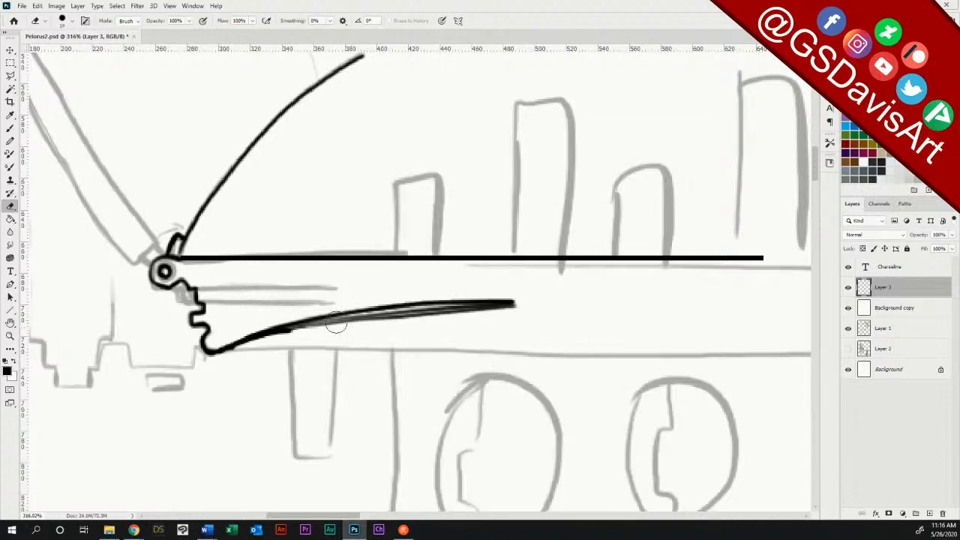
{"action": "mouse_move", "coordinate": [273, 342]}
{"action": "left_mouse_down"}
{"action": "mouse_move", "coordinate": [367, 321]}
{"action": "mouse_move", "coordinate": [546, 311]}
{"action": "left_mouse_up"}
{"action": "mouse_move", "coordinate": [252, 347]}
{"action": "left_mouse_down"}
{"action": "mouse_move", "coordinate": [276, 338]}
{"action": "mouse_move", "coordinate": [222, 363]}
{"action": "mouse_move", "coordinate": [266, 342]}
{"action": "left_mouse_up"}
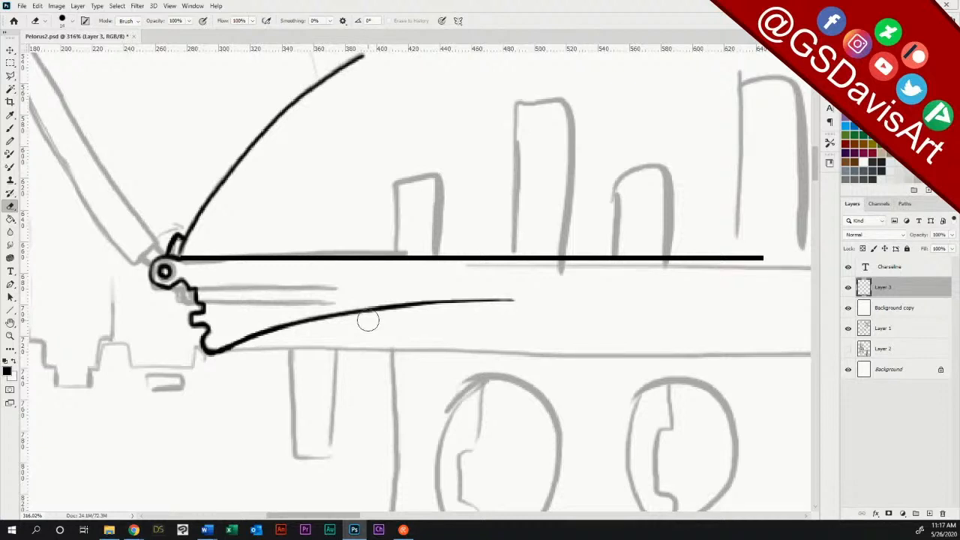
Step: Place a vertical guide at about 600 px through the centre of the domed structure
{"action": "left_click", "coordinate": [10, 129]}
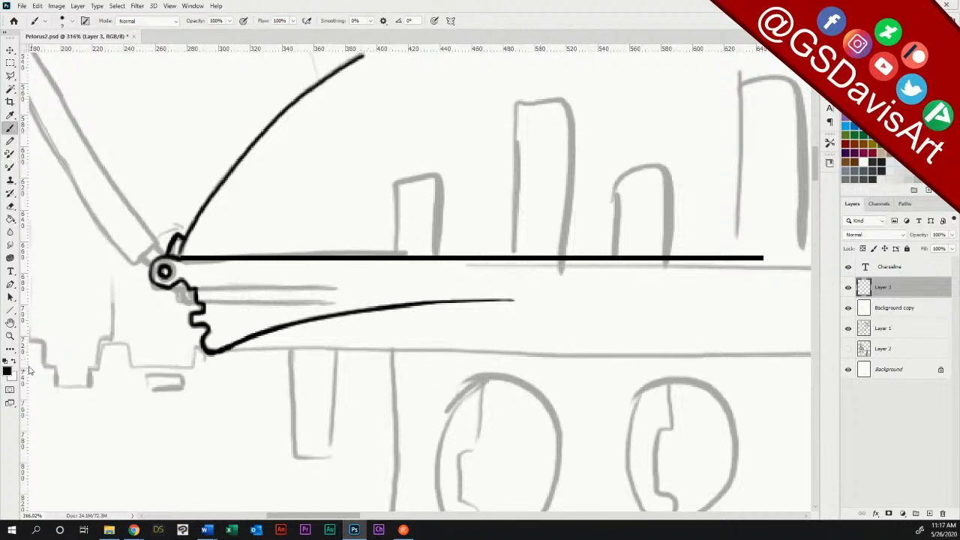
{"action": "left_click", "coordinate": [10, 336]}
{"action": "left_click_drag", "start_coordinate": [632, 380], "coordinate": [582, 378]}
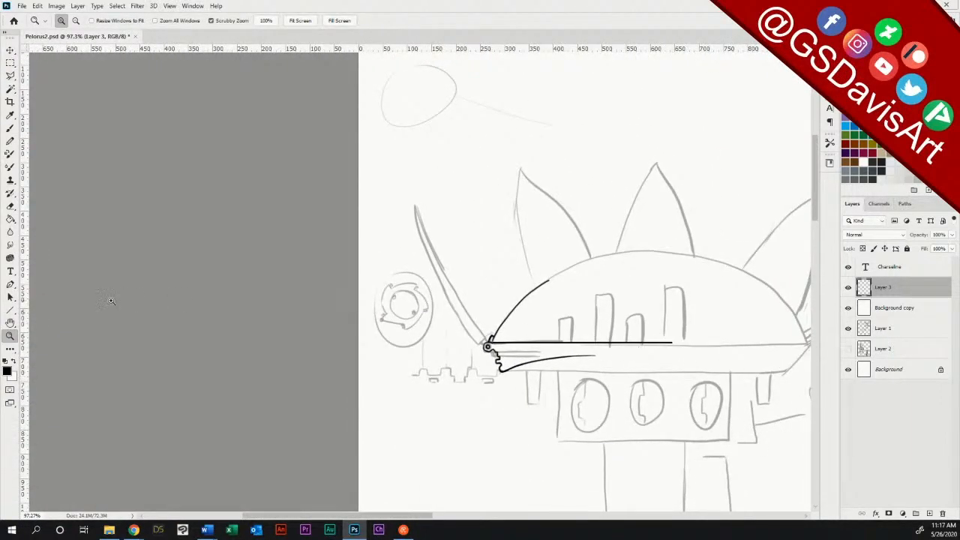
{"action": "left_click_drag", "start_coordinate": [26, 266], "coordinate": [651, 310]}
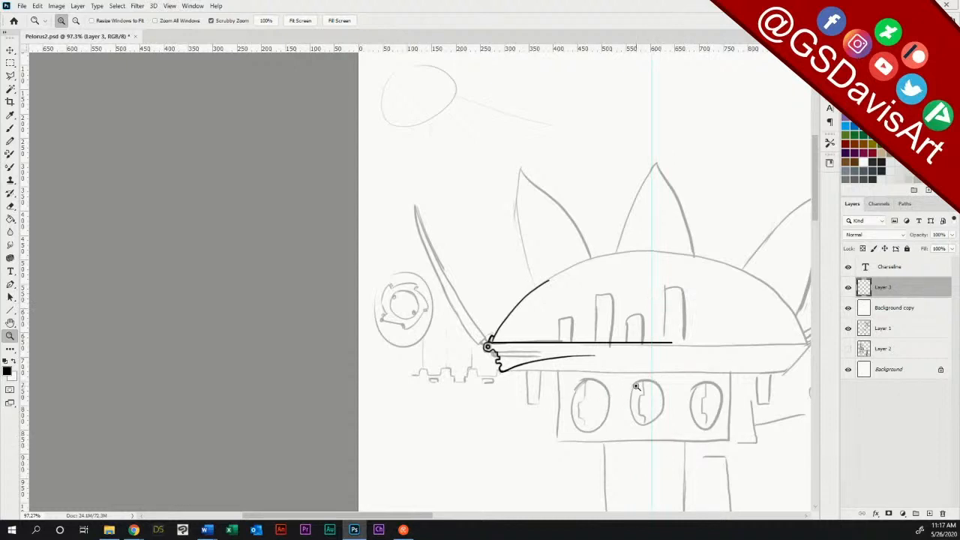
Step: Continue inking the dome's left outline up to the centre guide and reinforce its middle section with overlapping strokes
{"action": "left_click_drag", "start_coordinate": [635, 373], "coordinate": [677, 366]}
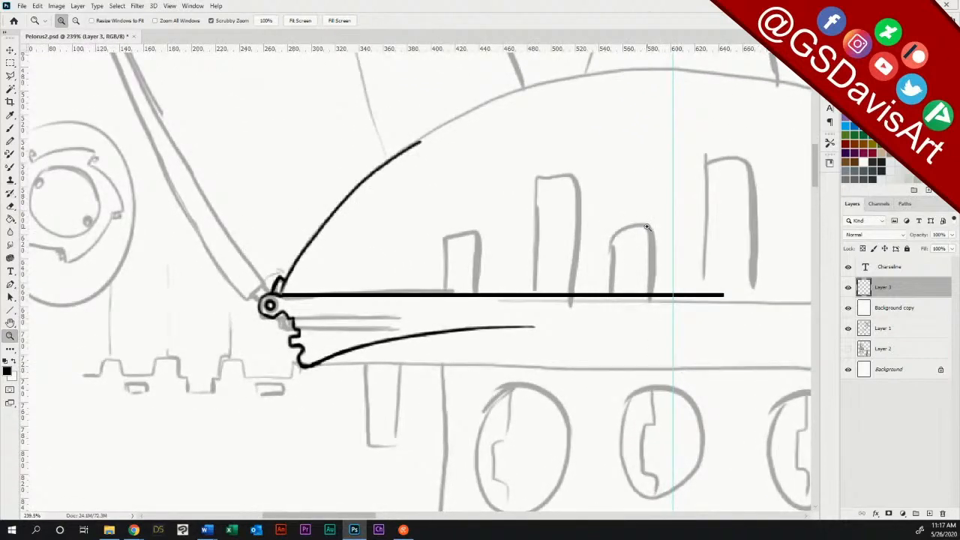
{"action": "left_click_drag", "start_coordinate": [644, 221], "coordinate": [574, 390]}
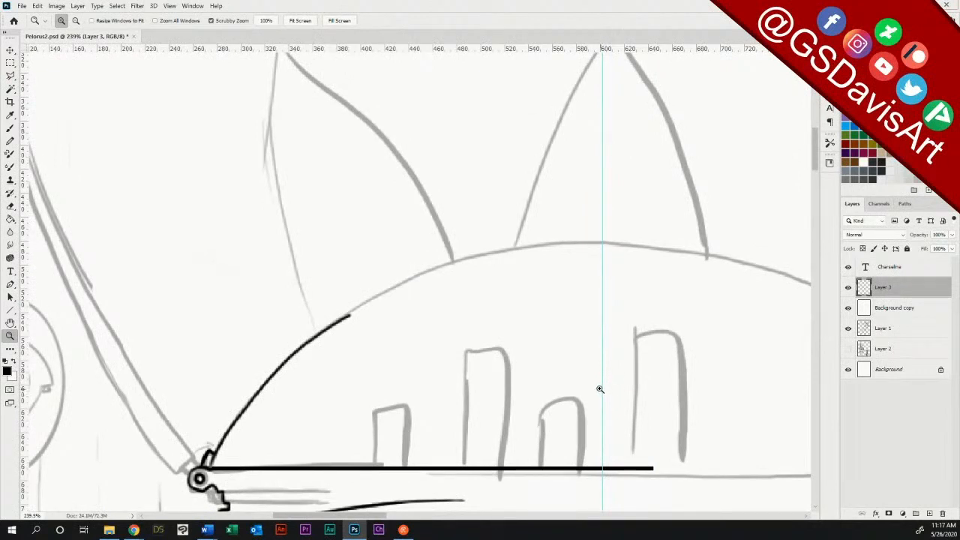
{"action": "left_click", "coordinate": [10, 128]}
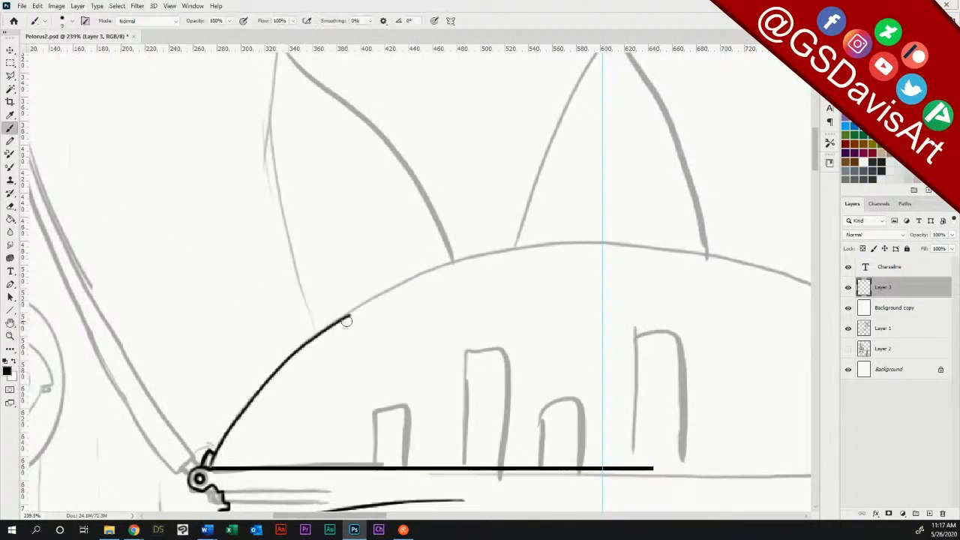
{"action": "mouse_move", "coordinate": [350, 316]}
{"action": "left_mouse_down"}
{"action": "mouse_move", "coordinate": [486, 262]}
{"action": "mouse_move", "coordinate": [602, 244]}
{"action": "left_mouse_up"}
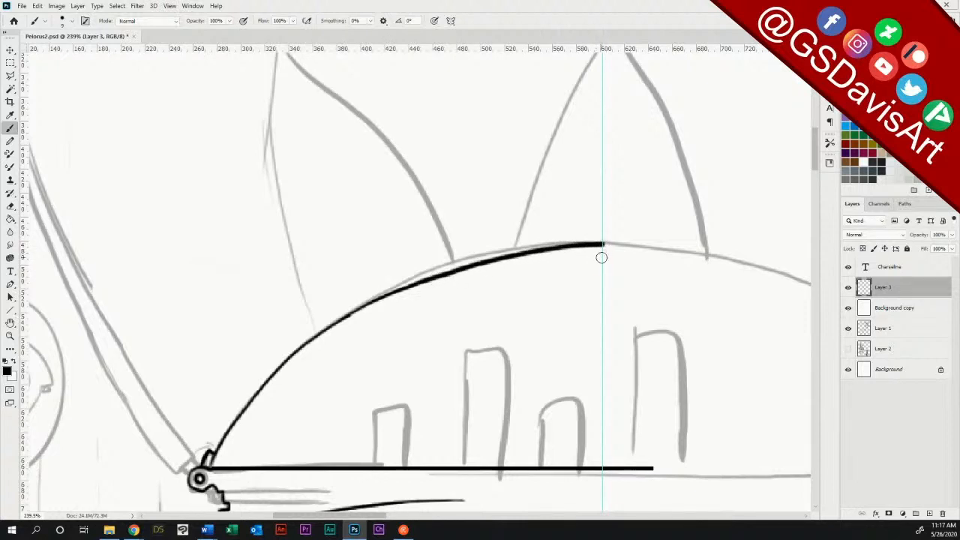
{"action": "mouse_move", "coordinate": [383, 298]}
{"action": "left_mouse_down"}
{"action": "mouse_move", "coordinate": [513, 255]}
{"action": "mouse_move", "coordinate": [375, 296]}
{"action": "mouse_move", "coordinate": [314, 336]}
{"action": "mouse_move", "coordinate": [412, 279]}
{"action": "mouse_move", "coordinate": [527, 249]}
{"action": "mouse_move", "coordinate": [427, 273]}
{"action": "left_mouse_up"}
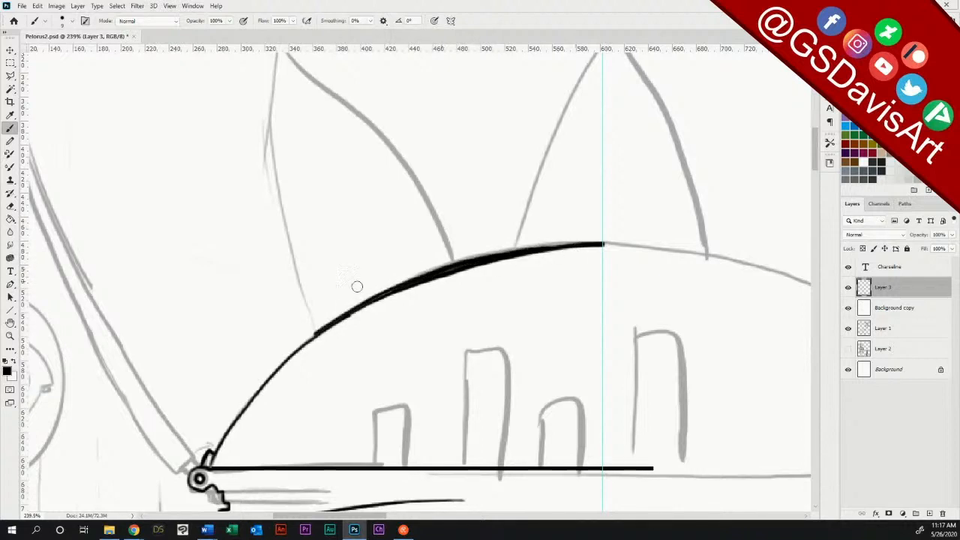
{"action": "left_click_drag", "start_coordinate": [292, 353], "coordinate": [334, 324]}
Step: Thin the dome outline by erasing the excess black along its inner edge up to the guide
{"action": "left_click", "coordinate": [10, 206]}
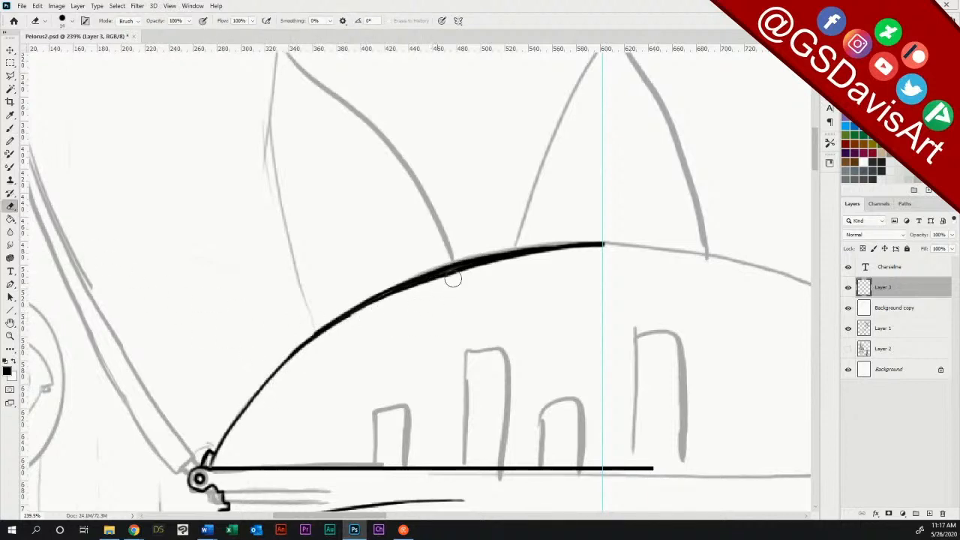
{"action": "mouse_move", "coordinate": [403, 297]}
{"action": "left_mouse_down"}
{"action": "mouse_move", "coordinate": [534, 261]}
{"action": "mouse_move", "coordinate": [488, 268]}
{"action": "mouse_move", "coordinate": [570, 256]}
{"action": "mouse_move", "coordinate": [437, 280]}
{"action": "mouse_move", "coordinate": [378, 307]}
{"action": "left_mouse_up"}
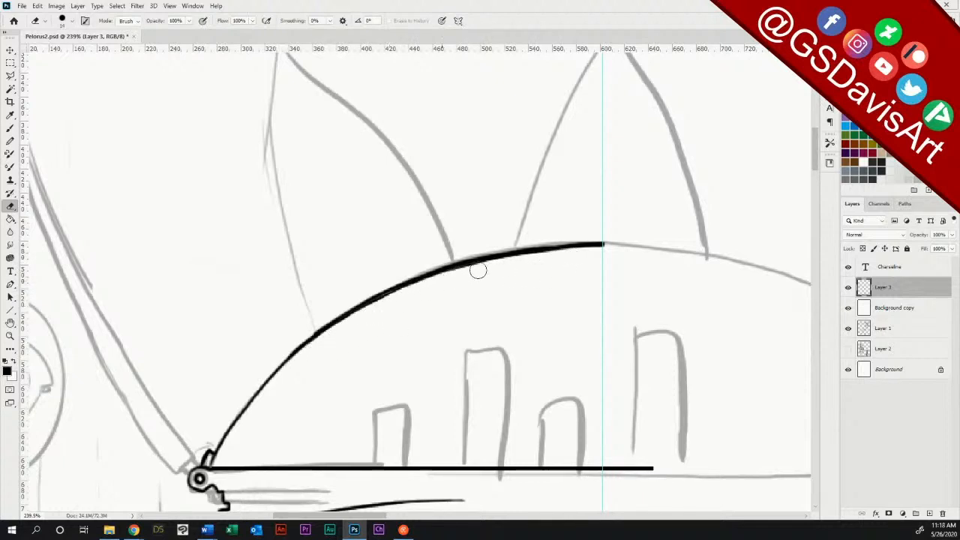
{"action": "mouse_move", "coordinate": [492, 268]}
{"action": "left_mouse_down"}
{"action": "mouse_move", "coordinate": [476, 266]}
{"action": "mouse_move", "coordinate": [593, 252]}
{"action": "left_mouse_up"}
{"action": "left_click_drag", "start_coordinate": [414, 291], "coordinate": [358, 315]}
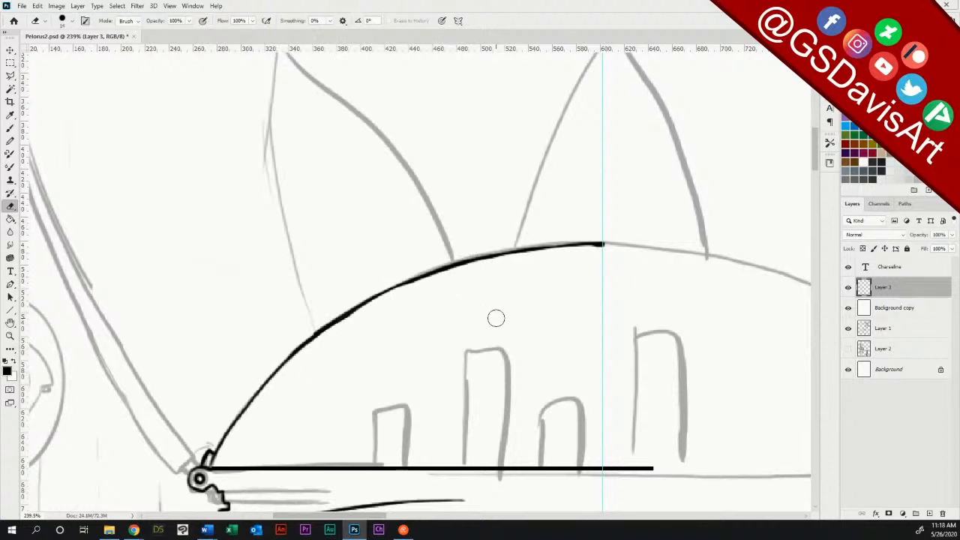
Step: Trim the dome outline's end and erase the part of the deck line extending past the centre guide
{"action": "left_click_drag", "start_coordinate": [587, 254], "coordinate": [614, 252]}
{"action": "left_click_drag", "start_coordinate": [608, 467], "coordinate": [645, 465]}
{"action": "mouse_move", "coordinate": [816, 143]}
{"action": "left_mouse_down"}
{"action": "mouse_move", "coordinate": [818, 169]}
{"action": "mouse_move", "coordinate": [820, 159]}
{"action": "left_mouse_up"}
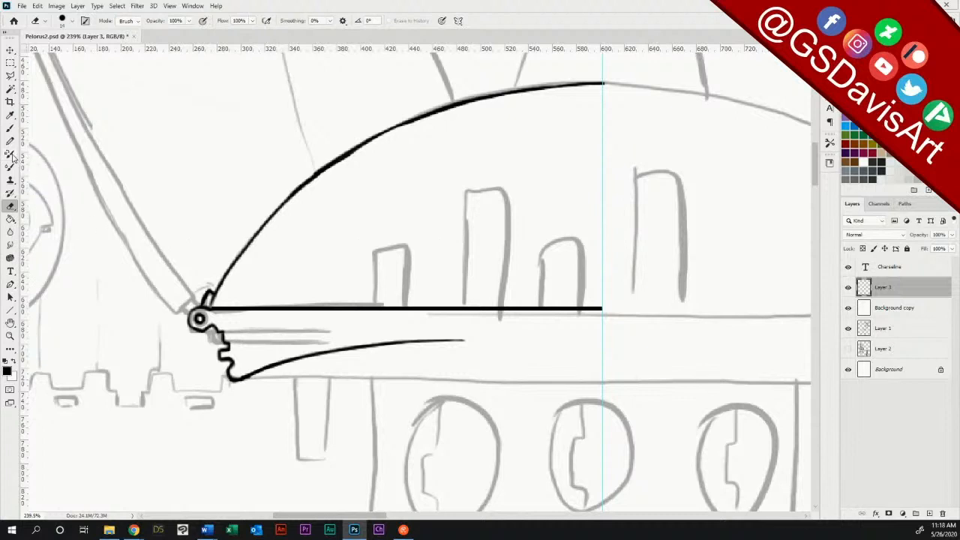
Step: Extend the hull's lower curve to the centre guide with the brush and thin it by erasing the excess along its underside
{"action": "left_click", "coordinate": [10, 128]}
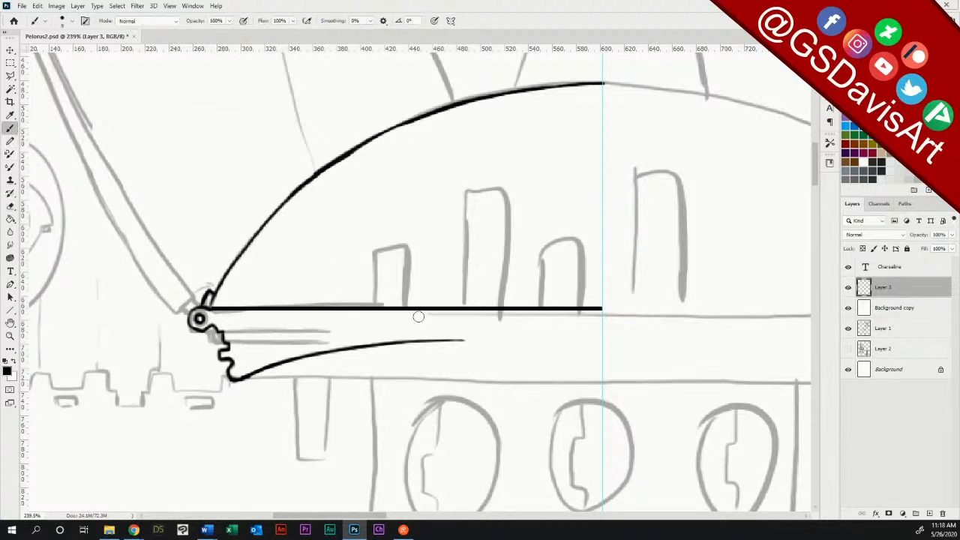
{"action": "mouse_move", "coordinate": [381, 343]}
{"action": "left_mouse_down"}
{"action": "mouse_move", "coordinate": [601, 338]}
{"action": "mouse_move", "coordinate": [403, 342]}
{"action": "mouse_move", "coordinate": [264, 374]}
{"action": "left_mouse_up"}
{"action": "left_click", "coordinate": [11, 207]}
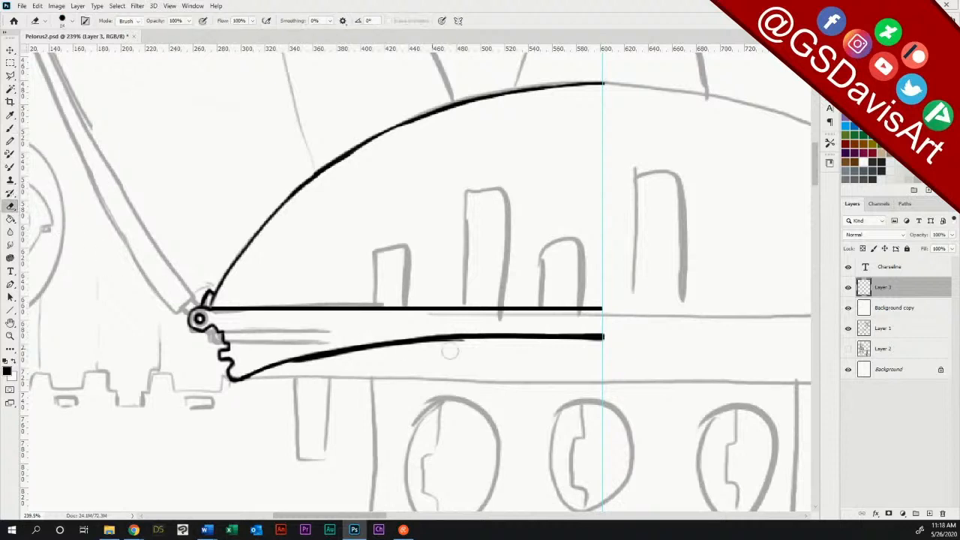
{"action": "mouse_move", "coordinate": [531, 343]}
{"action": "left_mouse_down"}
{"action": "mouse_move", "coordinate": [611, 342]}
{"action": "mouse_move", "coordinate": [407, 347]}
{"action": "mouse_move", "coordinate": [424, 347]}
{"action": "mouse_move", "coordinate": [306, 367]}
{"action": "mouse_move", "coordinate": [515, 352]}
{"action": "left_mouse_up"}
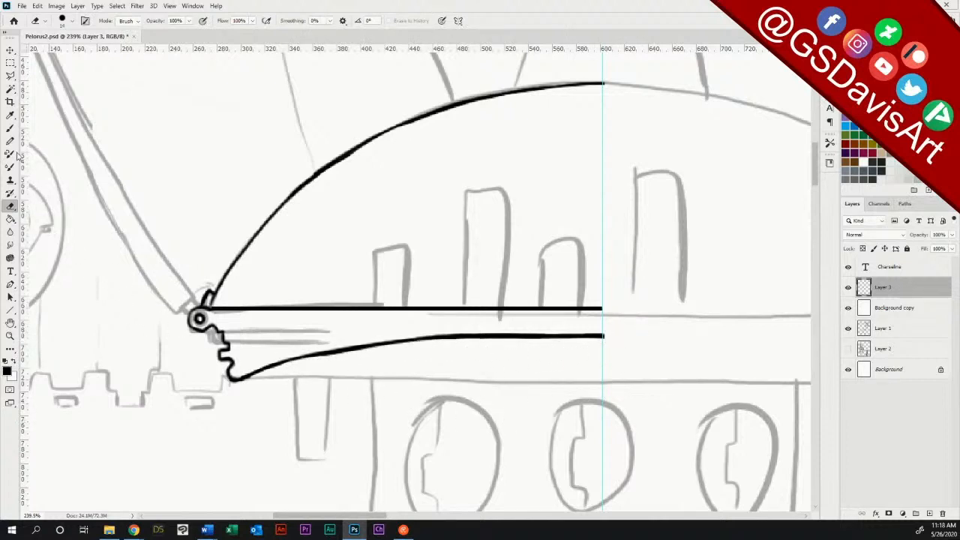
Step: Ink a short curved support beneath the hull and outline the left half of the docks box with straight lines ending at the guide
{"action": "left_click", "coordinate": [11, 128]}
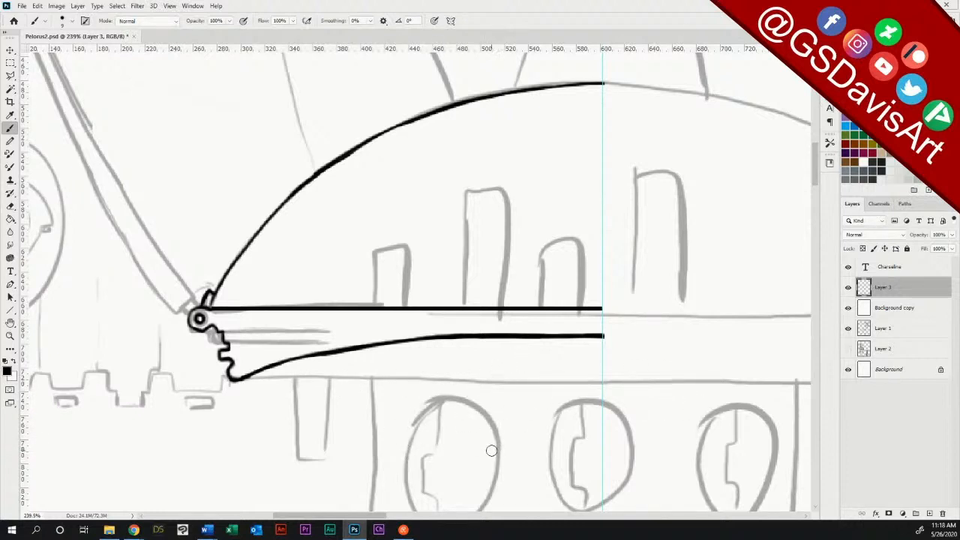
{"action": "mouse_move", "coordinate": [443, 338]}
{"action": "left_mouse_down"}
{"action": "mouse_move", "coordinate": [448, 365]}
{"action": "mouse_move", "coordinate": [447, 345]}
{"action": "left_mouse_up"}
{"action": "left_click", "coordinate": [10, 310]}
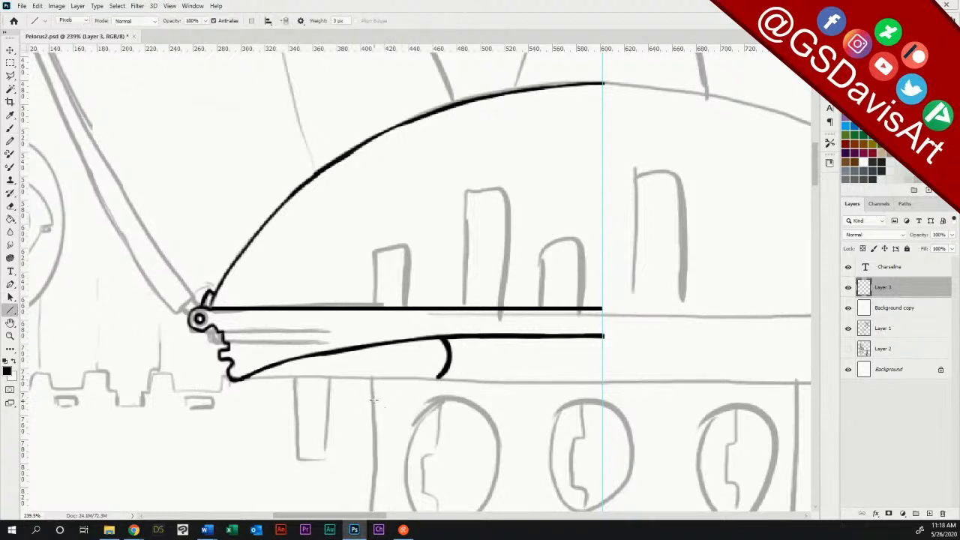
{"action": "left_click_drag", "start_coordinate": [373, 395], "coordinate": [601, 397]}
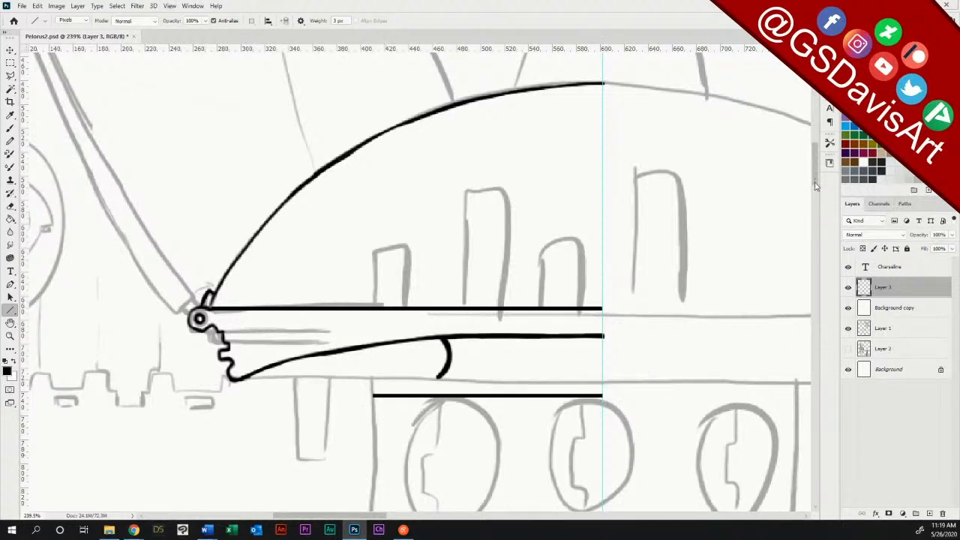
{"action": "scroll", "coordinate": [727, 216], "scroll_direction": "down", "scroll_amount": 4}
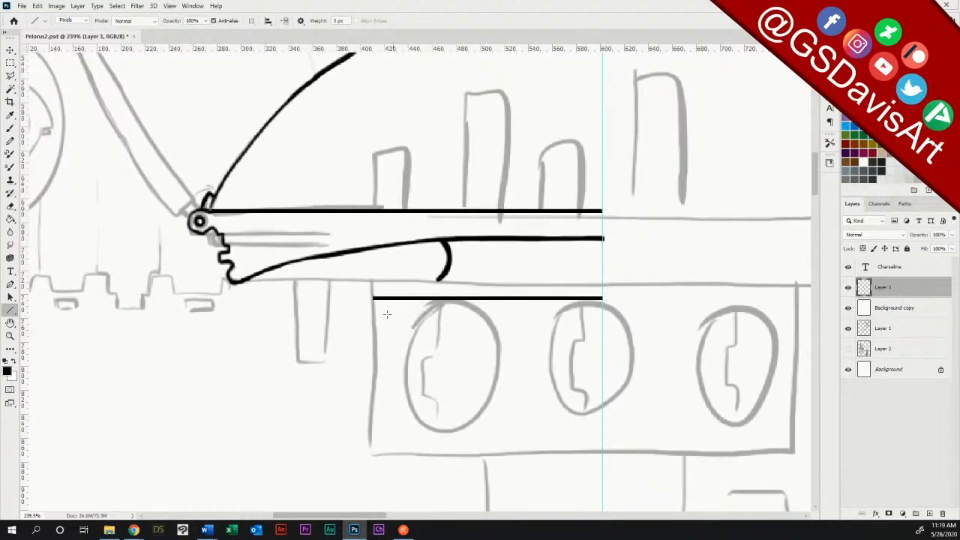
{"action": "left_click_drag", "start_coordinate": [372, 298], "coordinate": [372, 453]}
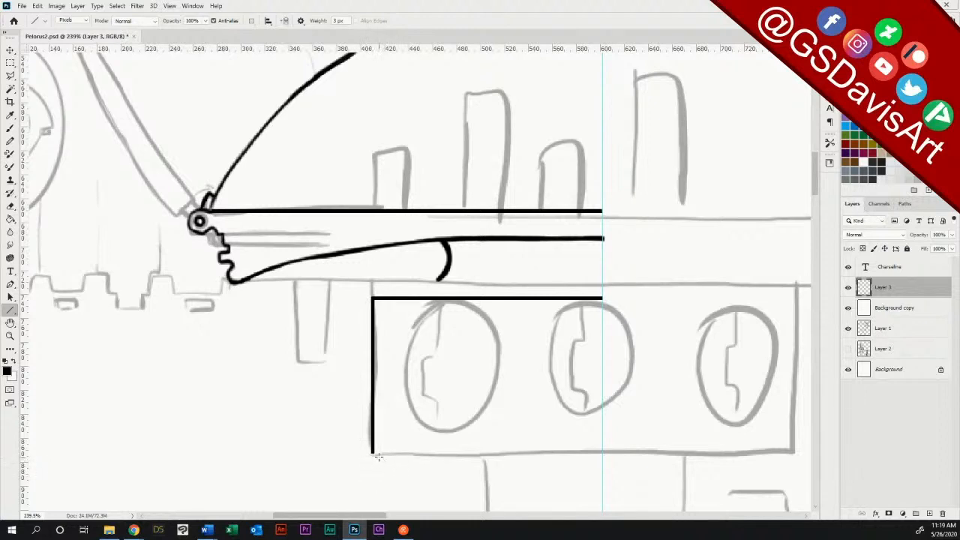
{"action": "left_click_drag", "start_coordinate": [372, 453], "coordinate": [602, 452]}
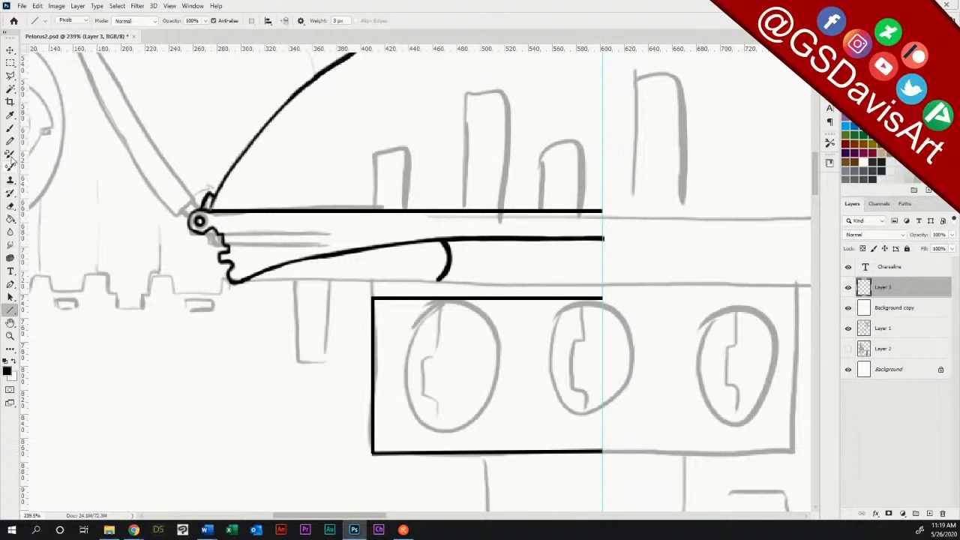
Step: Extend the curved support down to the docks box's upper edge and erase its stray inner stroke
{"action": "left_click", "coordinate": [10, 127]}
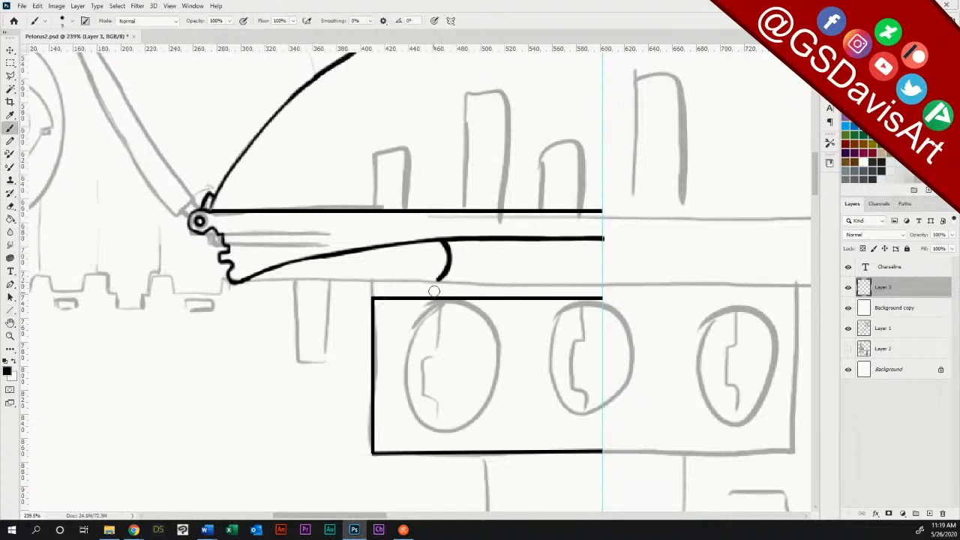
{"action": "left_click_drag", "start_coordinate": [448, 261], "coordinate": [440, 295]}
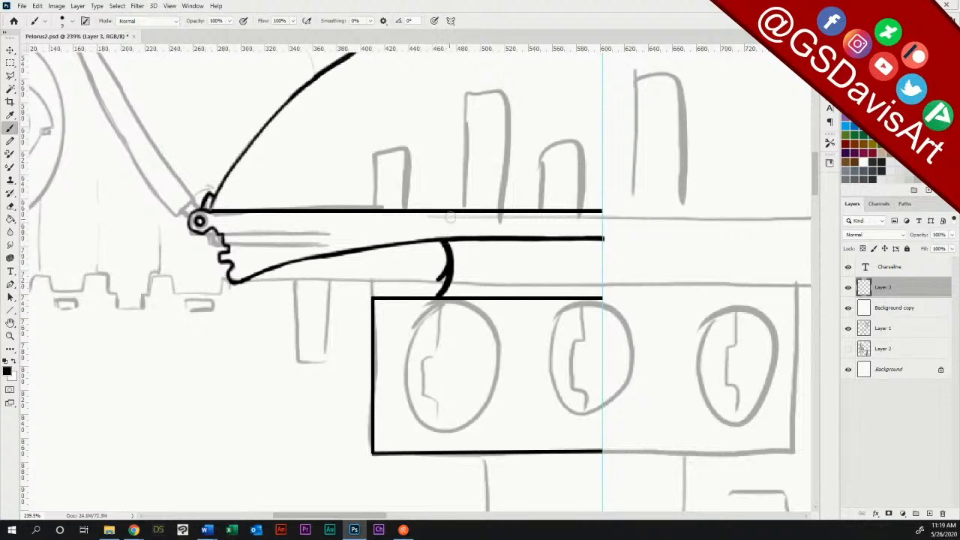
{"action": "left_click", "coordinate": [10, 206]}
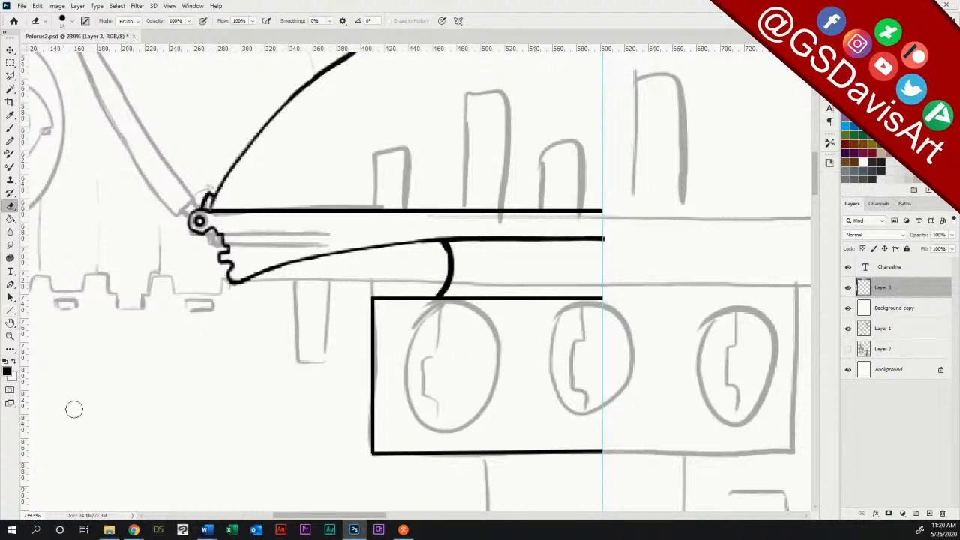
Step: Draw the fold engine column's long left side and its lower edge up to the centre guide with straight lines
{"action": "left_click_drag", "start_coordinate": [817, 180], "coordinate": [819, 207]}
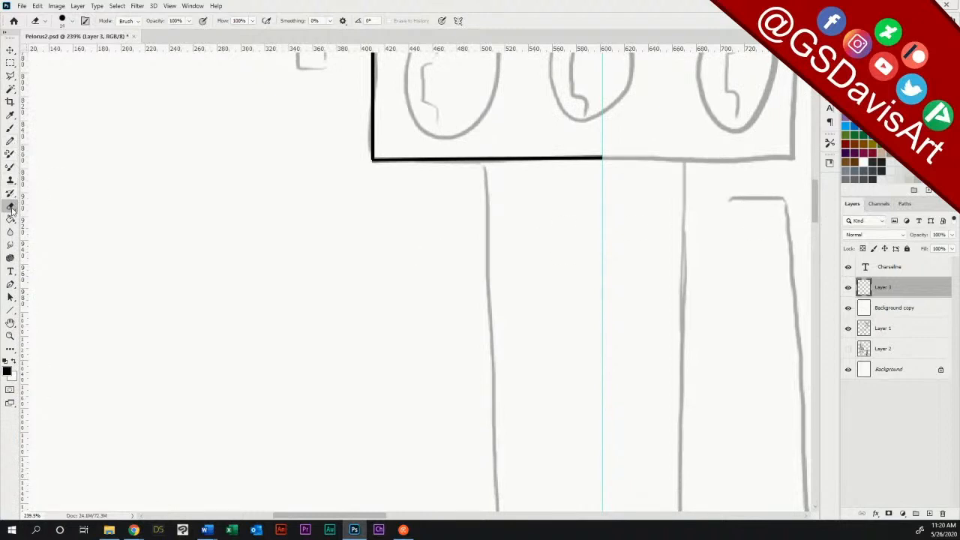
{"action": "left_click", "coordinate": [11, 309]}
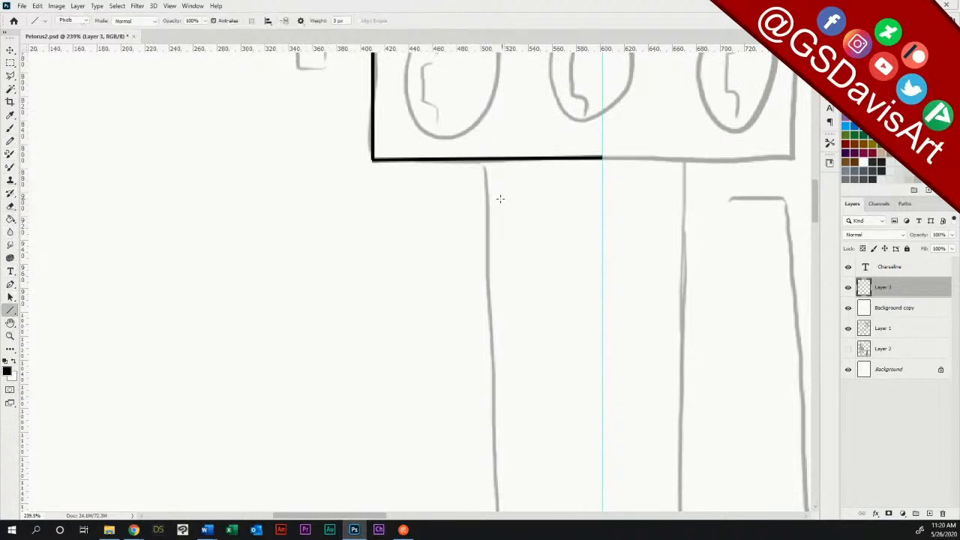
{"action": "left_click_drag", "start_coordinate": [503, 194], "coordinate": [603, 477]}
{"action": "left_click_drag", "start_coordinate": [602, 475], "coordinate": [602, 476]}
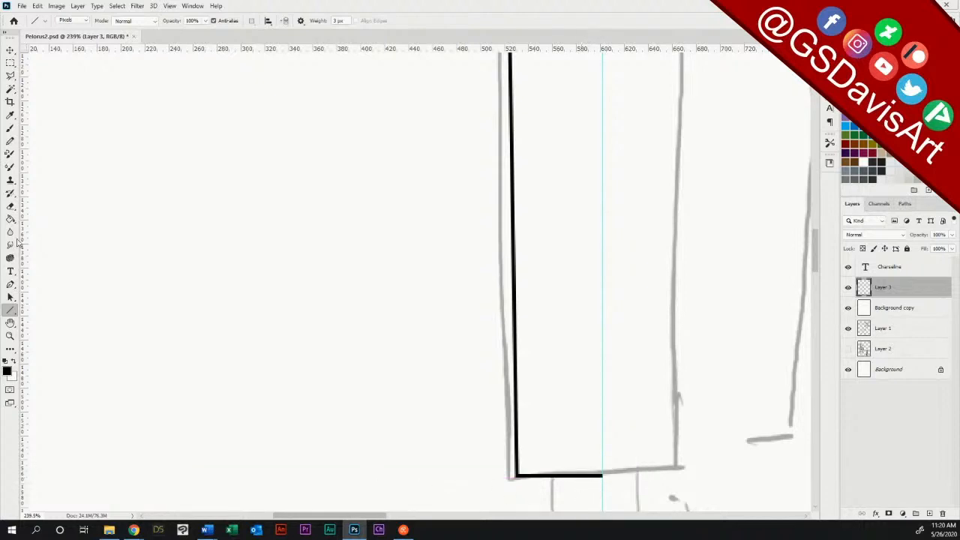
Step: Erase the column's sharp lower-left corner and redraw it as a rounded corner
{"action": "left_click", "coordinate": [10, 205]}
{"action": "left_click_drag", "start_coordinate": [527, 481], "coordinate": [521, 479]}
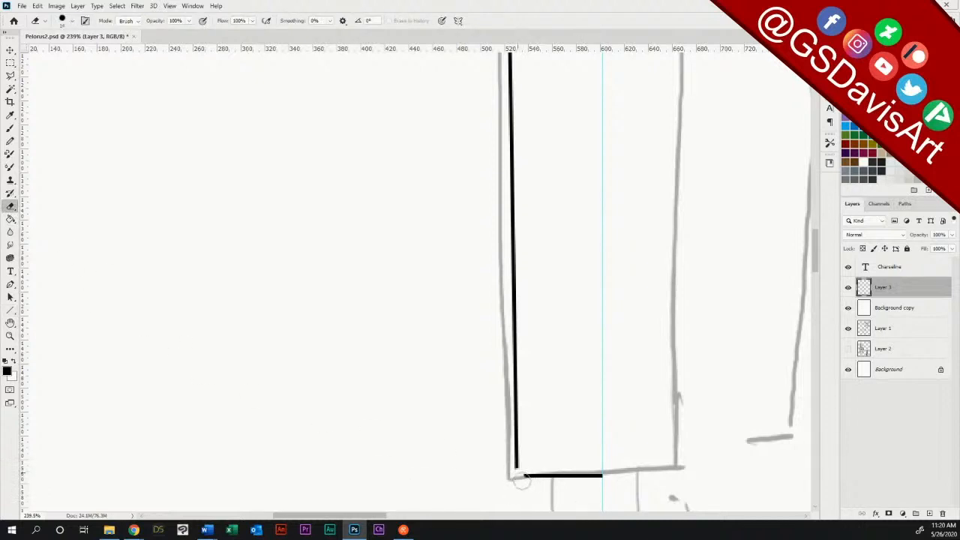
{"action": "left_click", "coordinate": [10, 129]}
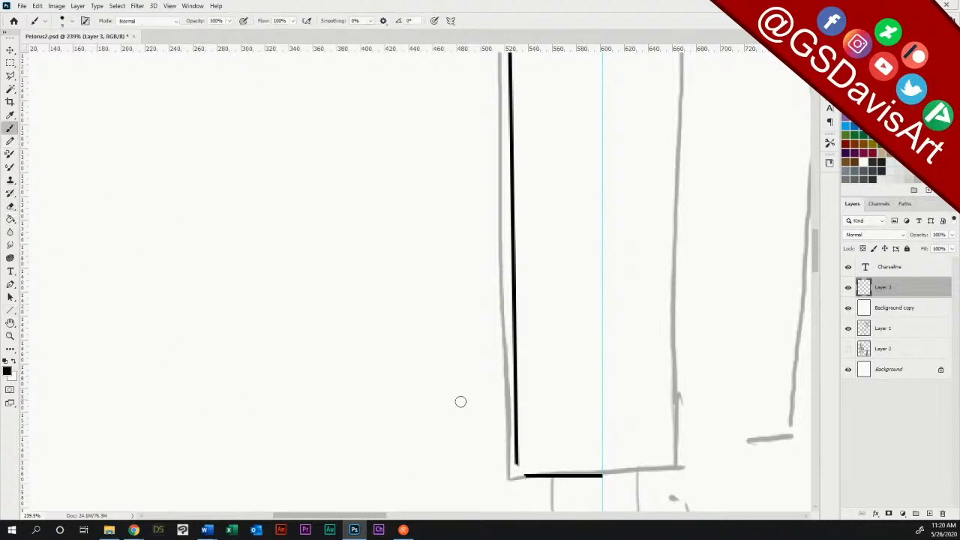
{"action": "left_click_drag", "start_coordinate": [514, 456], "coordinate": [535, 477]}
Step: Draw the column's upper edge with a rounded left corner and connect it to the docks box with three short vertical lines
{"action": "left_click_drag", "start_coordinate": [818, 263], "coordinate": [817, 214]}
{"action": "left_click", "coordinate": [11, 310]}
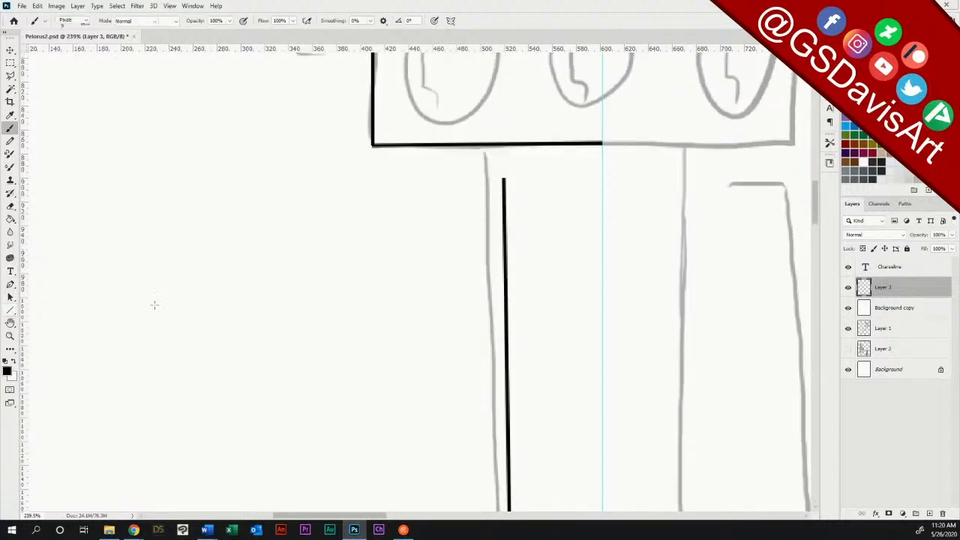
{"action": "left_click_drag", "start_coordinate": [503, 179], "coordinate": [603, 179]}
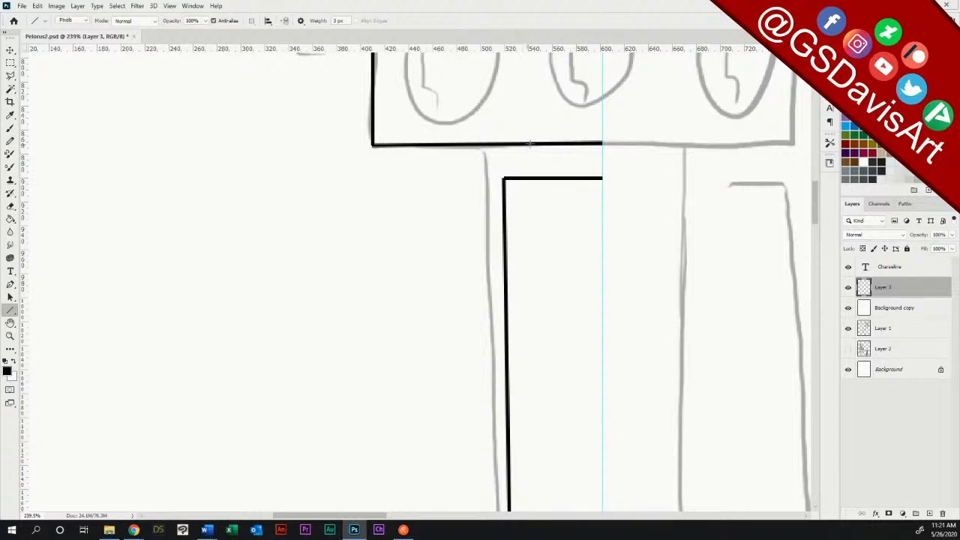
{"action": "left_click_drag", "start_coordinate": [530, 147], "coordinate": [527, 178]}
{"action": "left_click_drag", "start_coordinate": [544, 144], "coordinate": [544, 178]}
{"action": "left_click_drag", "start_coordinate": [571, 142], "coordinate": [570, 177]}
{"action": "left_click", "coordinate": [11, 207]}
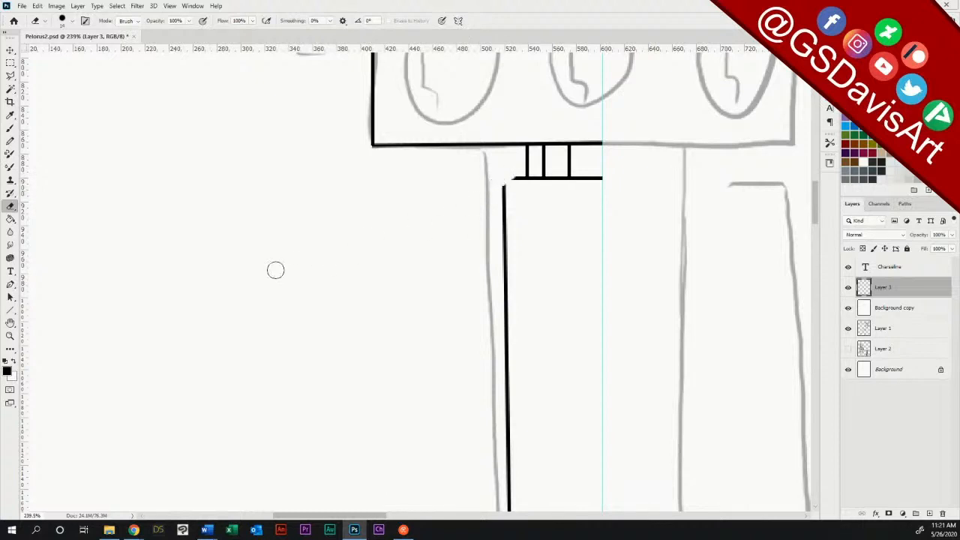
{"action": "left_click", "coordinate": [12, 129]}
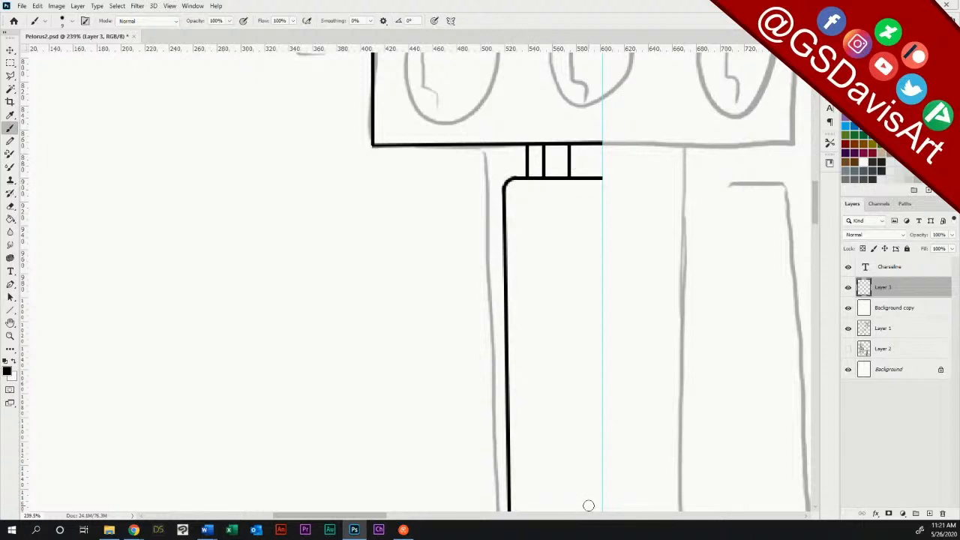
Step: Split the column with two horizontal lines and an erased stretch of side outline, and fill the gap with five short vertical lines
{"action": "left_click", "coordinate": [11, 309]}
{"action": "left_click_drag", "start_coordinate": [509, 408], "coordinate": [602, 408]}
{"action": "left_click_drag", "start_coordinate": [508, 436], "coordinate": [602, 437]}
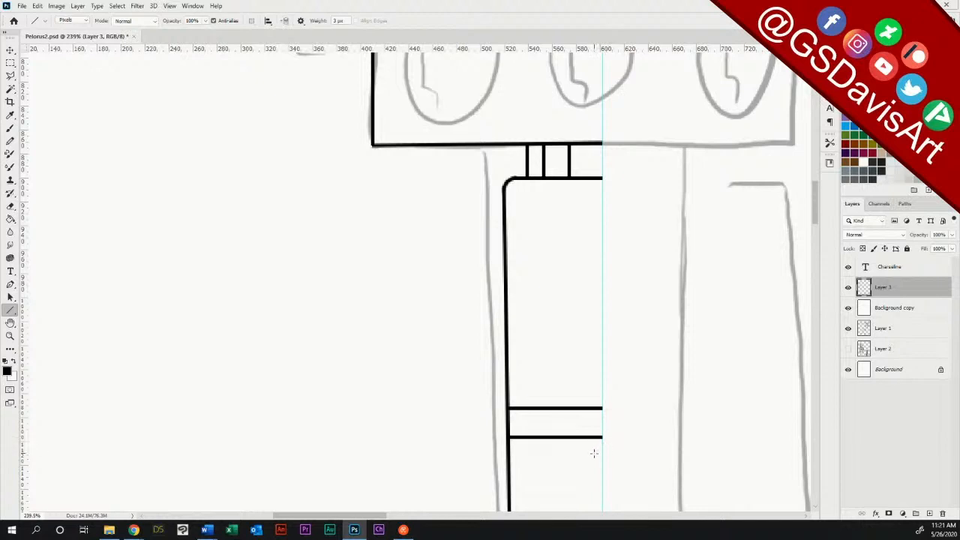
{"action": "left_click", "coordinate": [10, 206]}
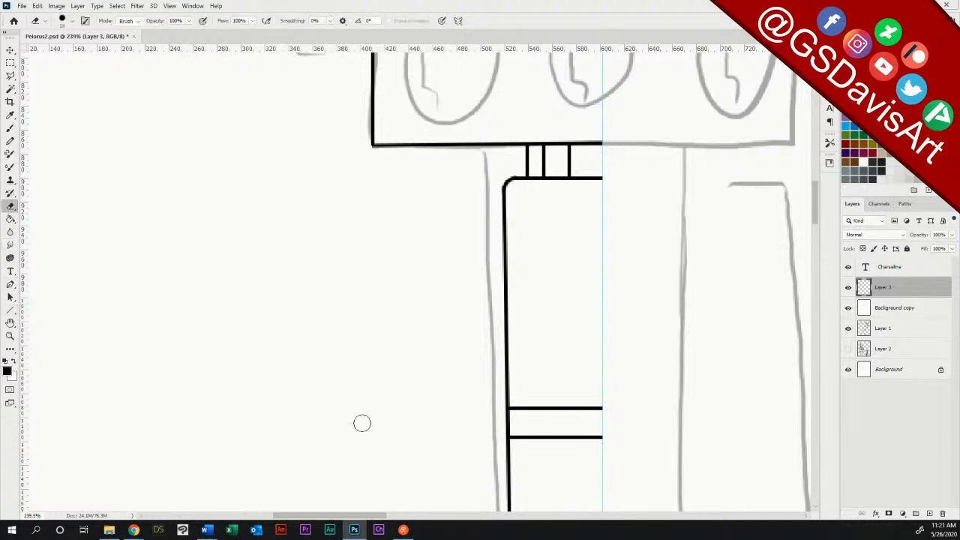
{"action": "left_click_drag", "start_coordinate": [507, 418], "coordinate": [508, 428]}
{"action": "left_click", "coordinate": [10, 310]}
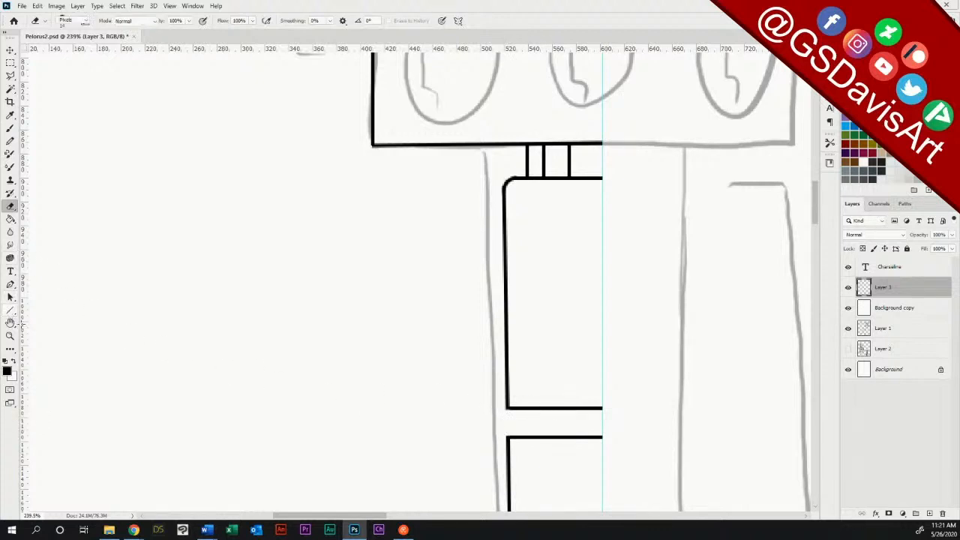
{"action": "mouse_move", "coordinate": [521, 410]}
{"action": "left_mouse_down"}
{"action": "mouse_move", "coordinate": [521, 435]}
{"action": "mouse_move", "coordinate": [535, 423]}
{"action": "mouse_move", "coordinate": [535, 435]}
{"action": "mouse_move", "coordinate": [551, 416]}
{"action": "mouse_move", "coordinate": [552, 437]}
{"action": "mouse_move", "coordinate": [587, 437]}
{"action": "left_mouse_up"}
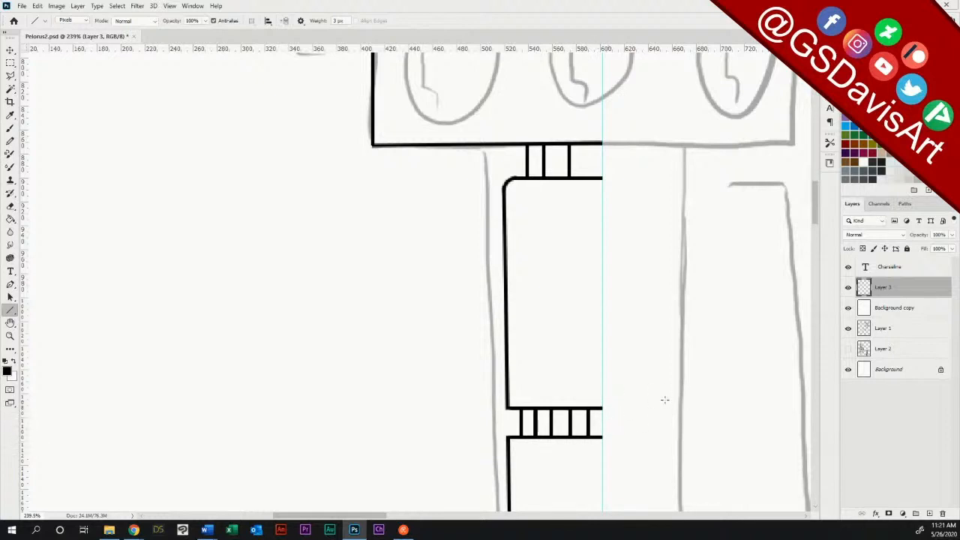
Step: Draw the left half of a tapered connector with two inner ribs below the column, plus a thin plate beneath it up to the guide
{"action": "left_click", "coordinate": [10, 335]}
{"action": "left_click_drag", "start_coordinate": [585, 386], "coordinate": [517, 383]}
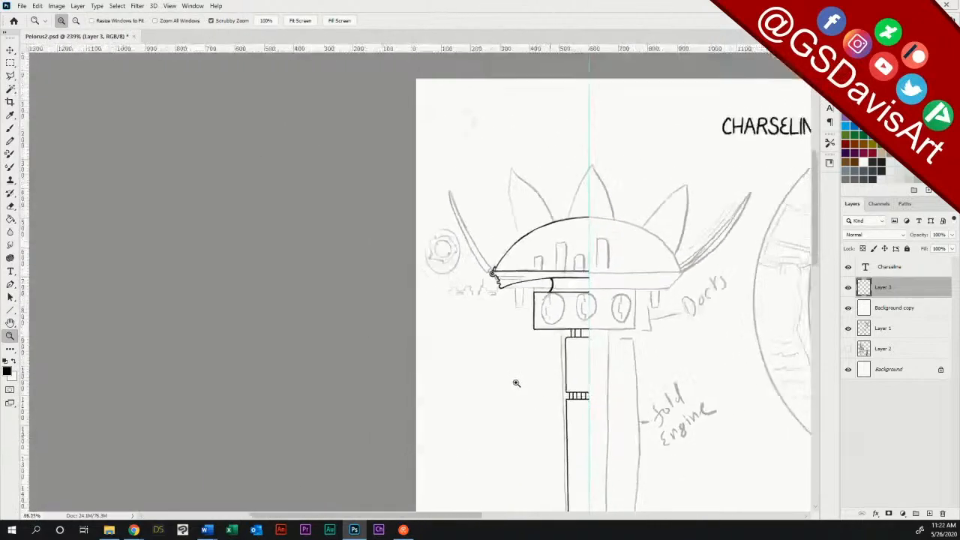
{"action": "scroll", "coordinate": [816, 246], "scroll_direction": "down", "scroll_amount": 1}
{"action": "scroll", "coordinate": [816, 245], "scroll_direction": "down", "scroll_amount": 2}
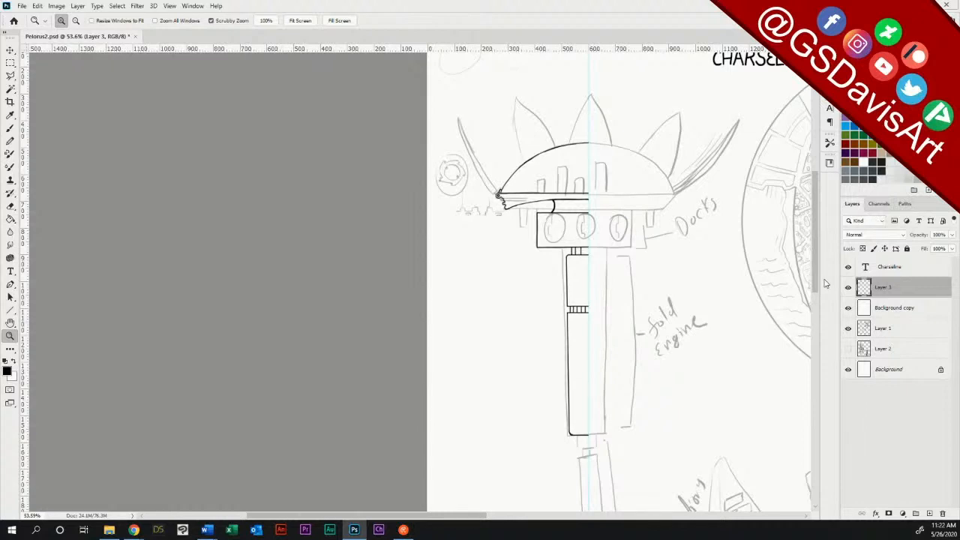
{"action": "left_click_drag", "start_coordinate": [816, 281], "coordinate": [815, 297]}
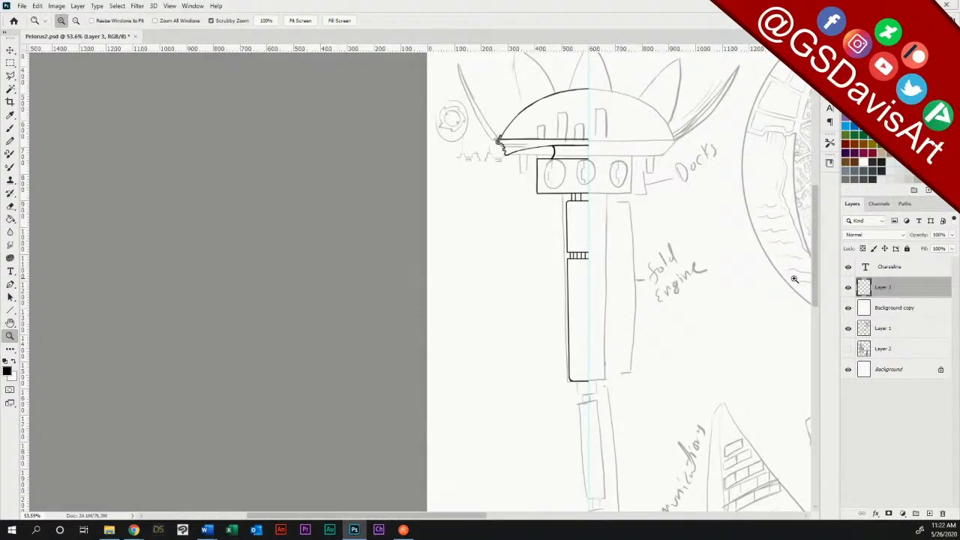
{"action": "left_click_drag", "start_coordinate": [591, 401], "coordinate": [658, 392]}
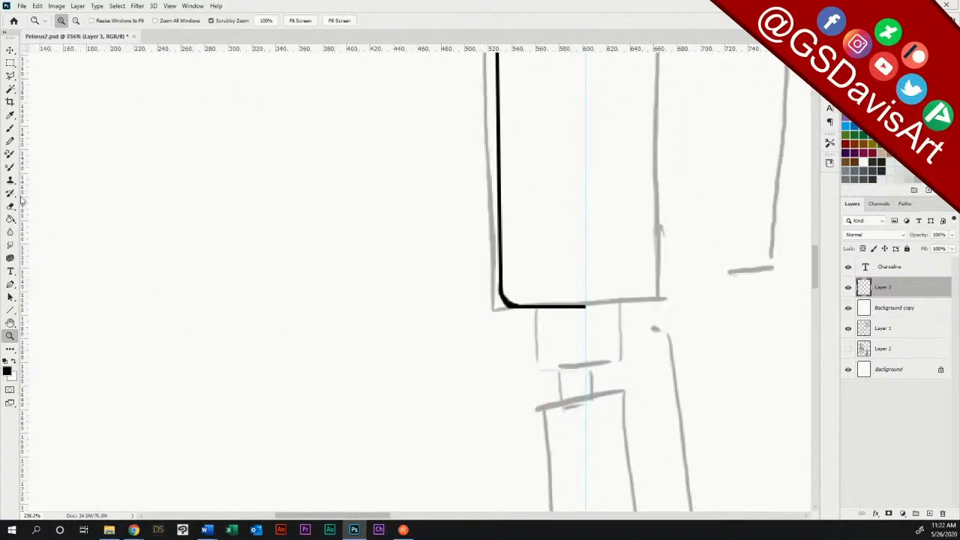
{"action": "left_click", "coordinate": [11, 308]}
{"action": "left_click_drag", "start_coordinate": [534, 308], "coordinate": [585, 371]}
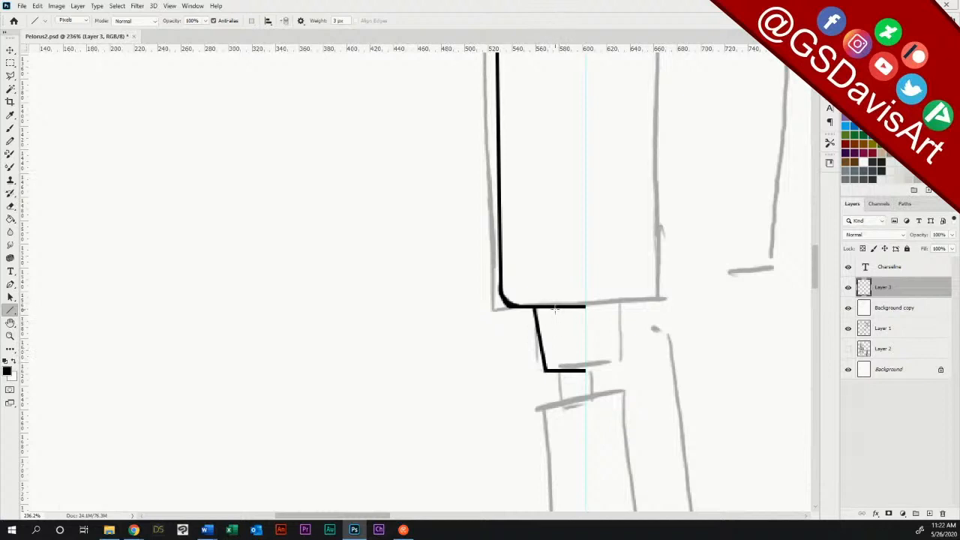
{"action": "left_click_drag", "start_coordinate": [554, 308], "coordinate": [559, 371]}
{"action": "left_click_drag", "start_coordinate": [572, 307], "coordinate": [573, 370]}
{"action": "left_click_drag", "start_coordinate": [548, 379], "coordinate": [585, 383]}
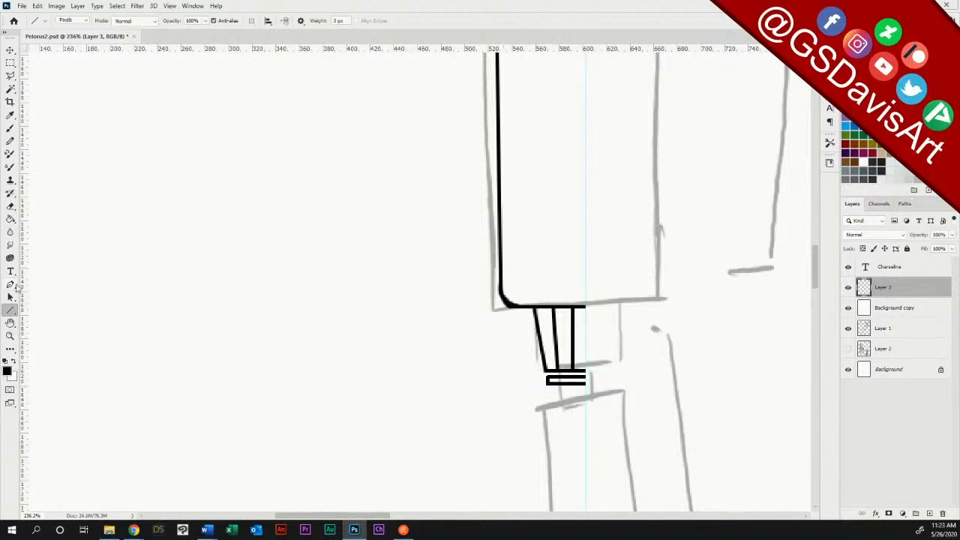
Step: Round the left corners of the thin plate below the tapered connector by erasing their tips
{"action": "left_click", "coordinate": [11, 335]}
{"action": "left_click_drag", "start_coordinate": [579, 381], "coordinate": [605, 382]}
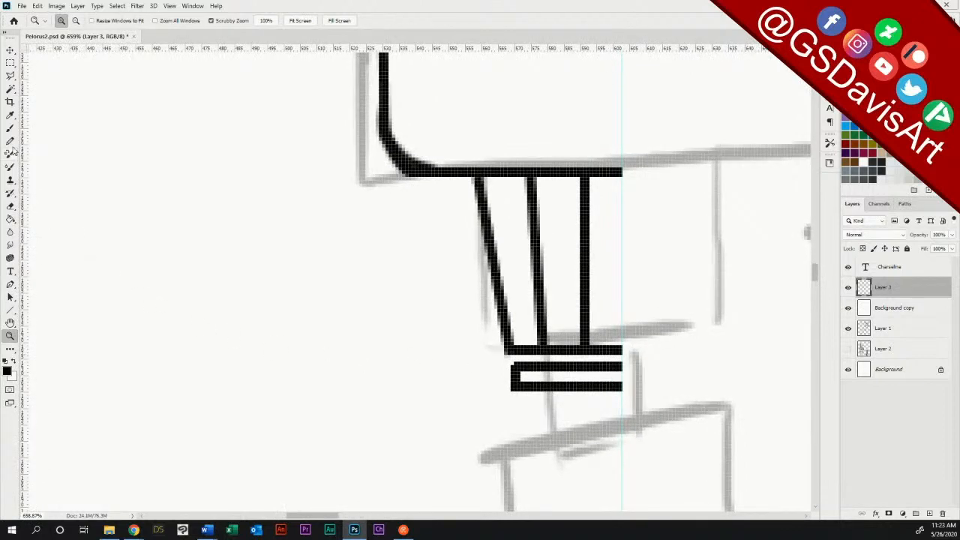
{"action": "left_click", "coordinate": [10, 207]}
{"action": "left_click_drag", "start_coordinate": [511, 369], "coordinate": [513, 360]}
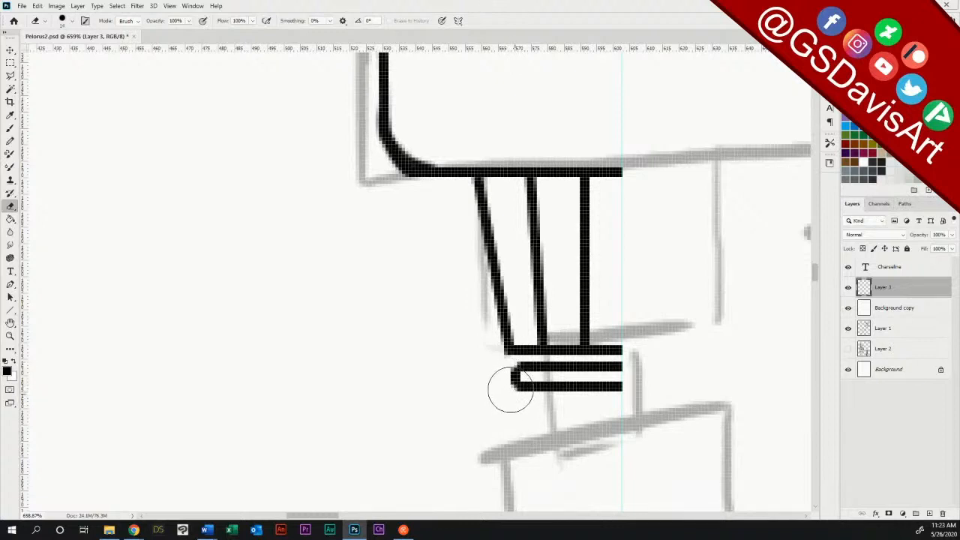
{"action": "left_click_drag", "start_coordinate": [507, 368], "coordinate": [516, 360]}
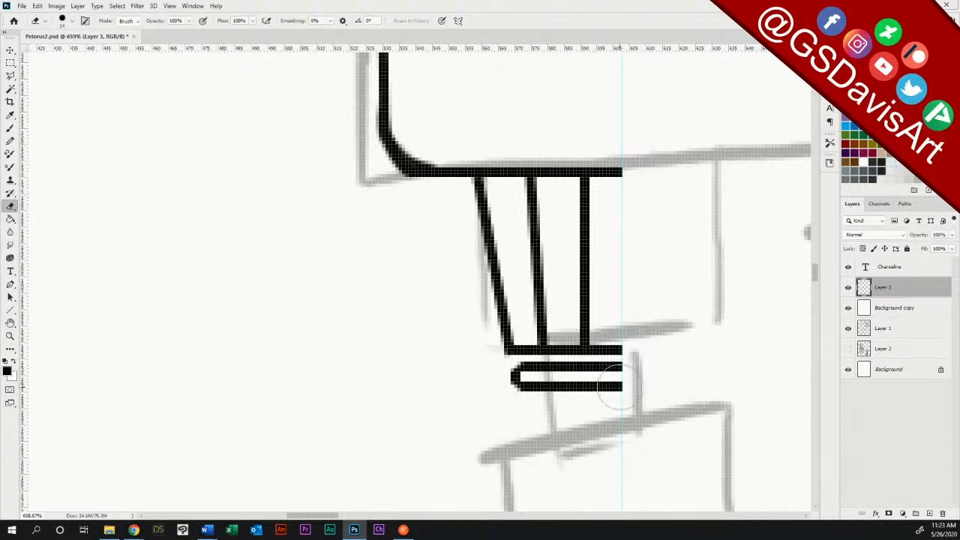
Step: Join the tapered connector to the thin plate beneath it with three short vertical brush strokes
{"action": "left_click", "coordinate": [11, 127]}
{"action": "left_click", "coordinate": [537, 358]}
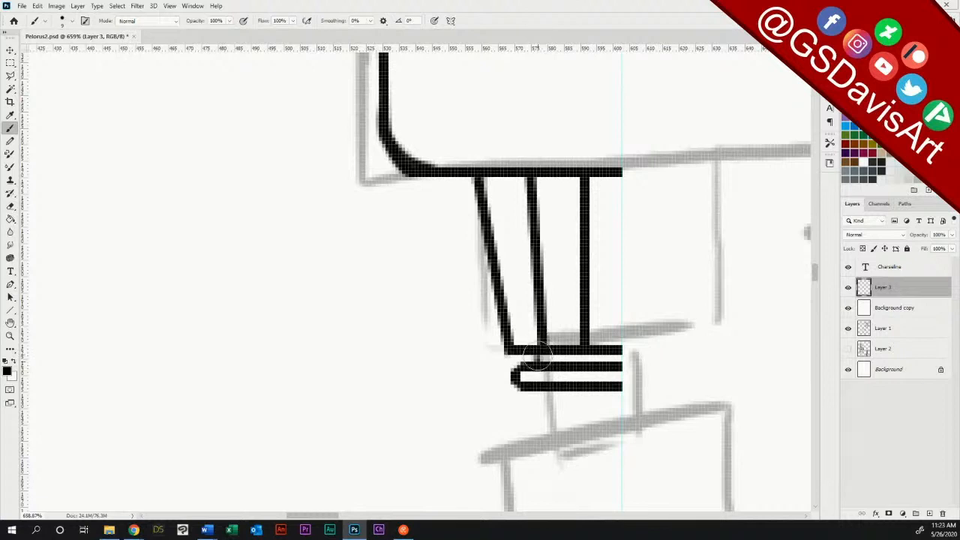
{"action": "left_click", "coordinate": [565, 357]}
{"action": "left_click", "coordinate": [594, 358]}
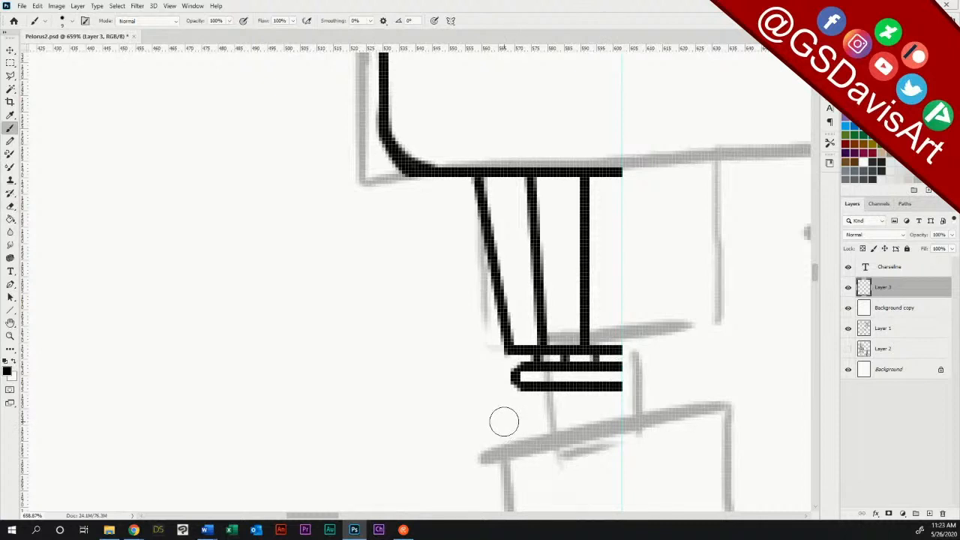
Step: Draw the left half of the first communications train segment as a straight vertical side with rounded upper and lower corners running to the guide
{"action": "double_click", "coordinate": [9, 336]}
{"action": "left_click_drag", "start_coordinate": [523, 373], "coordinate": [484, 374]}
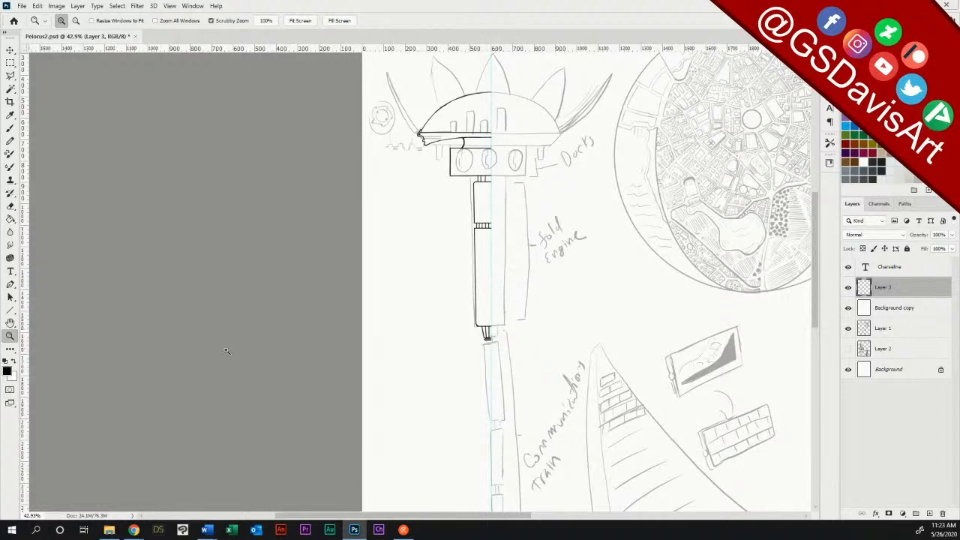
{"action": "left_click_drag", "start_coordinate": [487, 406], "coordinate": [487, 406]}
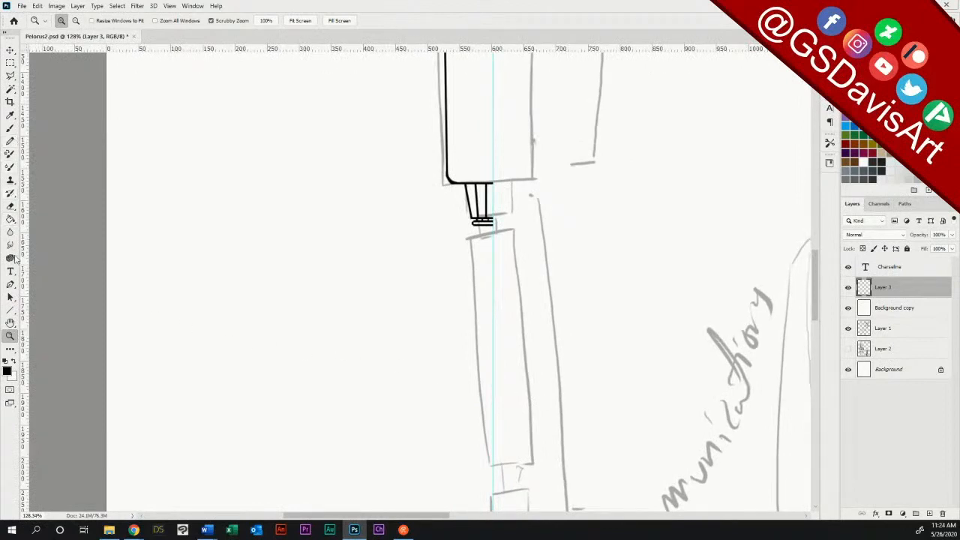
{"action": "left_click", "coordinate": [9, 310]}
{"action": "mouse_move", "coordinate": [472, 236]}
{"action": "left_mouse_down"}
{"action": "mouse_move", "coordinate": [484, 472]}
{"action": "mouse_move", "coordinate": [474, 468]}
{"action": "left_mouse_up"}
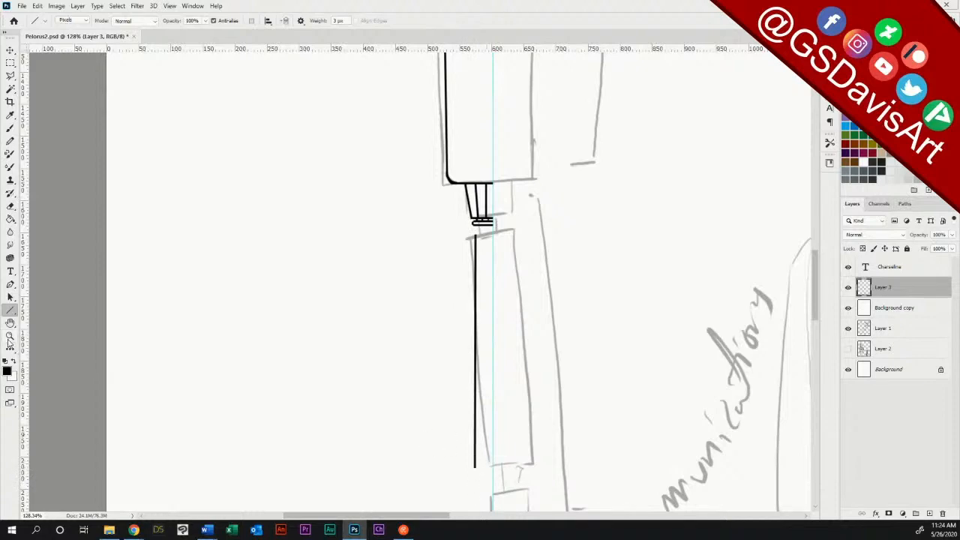
{"action": "left_click", "coordinate": [10, 336]}
{"action": "mouse_move", "coordinate": [501, 305]}
{"action": "left_mouse_down"}
{"action": "mouse_move", "coordinate": [538, 300]}
{"action": "mouse_move", "coordinate": [527, 302]}
{"action": "left_mouse_up"}
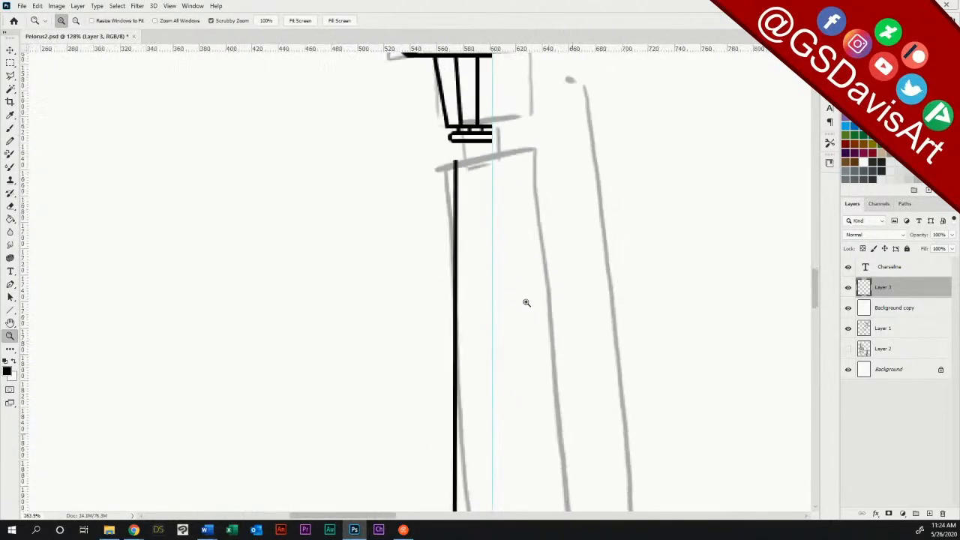
{"action": "left_click", "coordinate": [10, 128]}
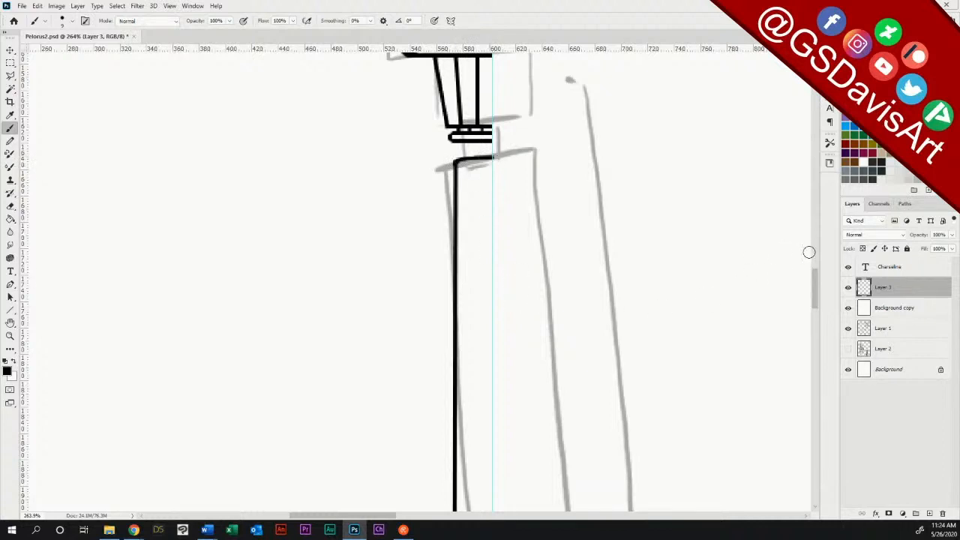
{"action": "left_click_drag", "start_coordinate": [815, 290], "coordinate": [816, 309]}
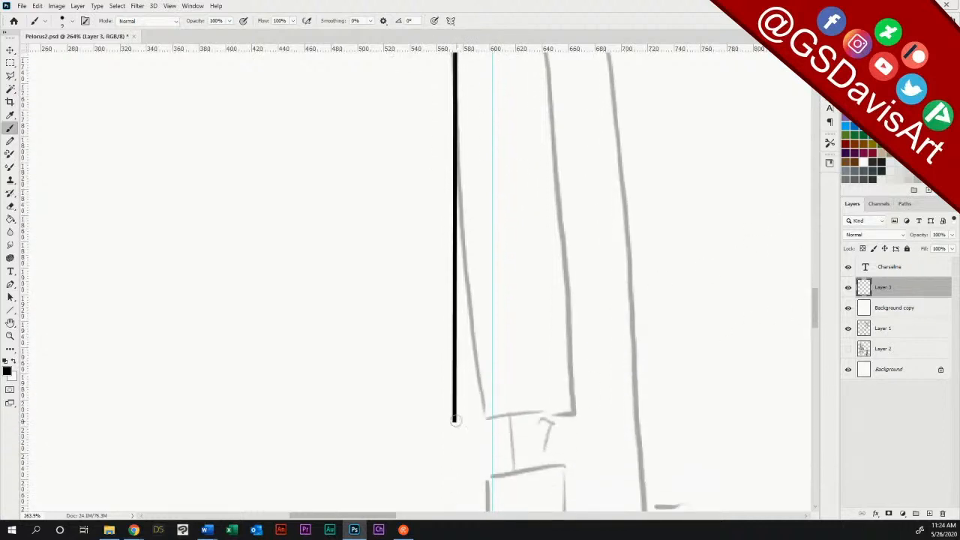
{"action": "left_click_drag", "start_coordinate": [455, 422], "coordinate": [487, 424]}
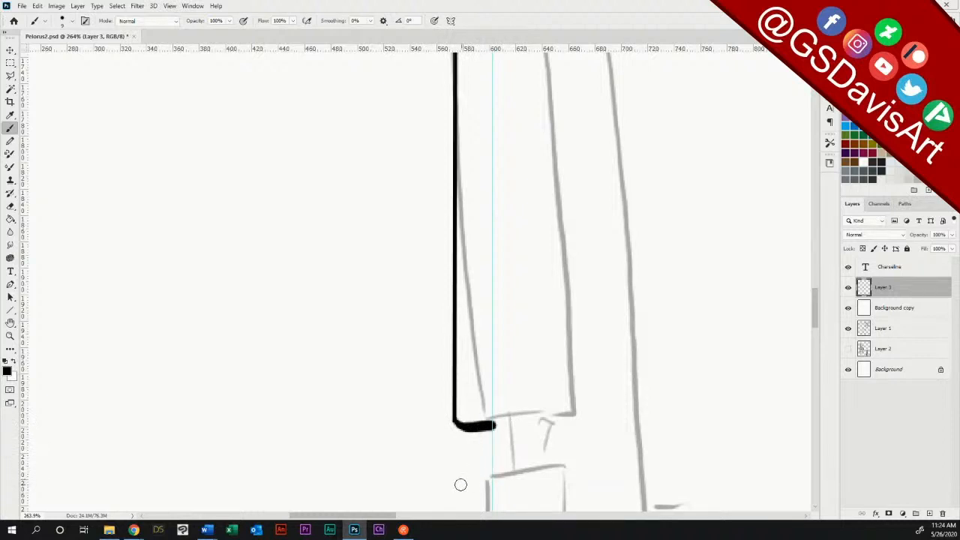
Step: Draw the left half of the second train segment below the gap, with a straight side and rounded upper and lower corners up to the guide
{"action": "mouse_move", "coordinate": [466, 477]}
{"action": "left_mouse_down"}
{"action": "mouse_move", "coordinate": [492, 475]}
{"action": "mouse_move", "coordinate": [459, 480]}
{"action": "mouse_move", "coordinate": [495, 472]}
{"action": "left_mouse_up"}
{"action": "left_click_drag", "start_coordinate": [815, 311], "coordinate": [815, 339]}
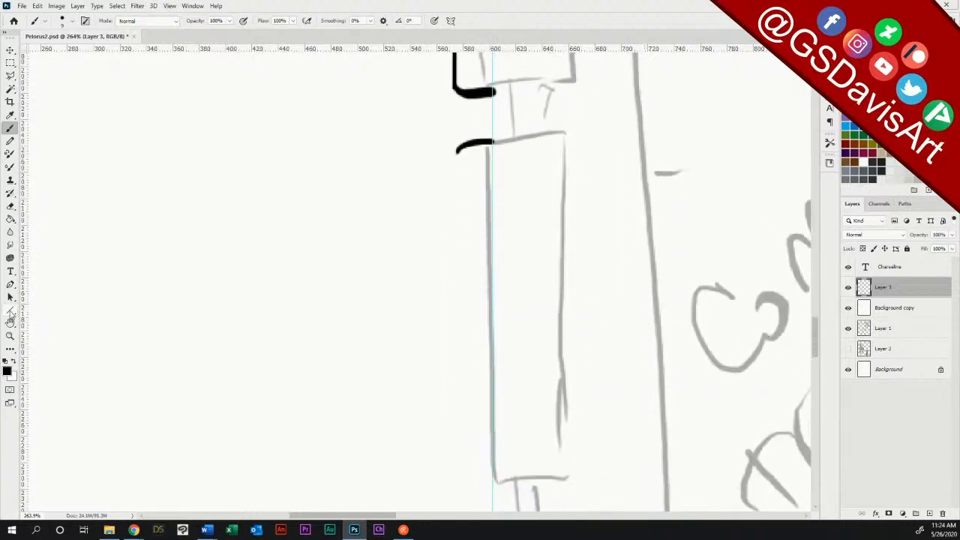
{"action": "left_click", "coordinate": [11, 310]}
{"action": "left_click_drag", "start_coordinate": [456, 150], "coordinate": [457, 477]}
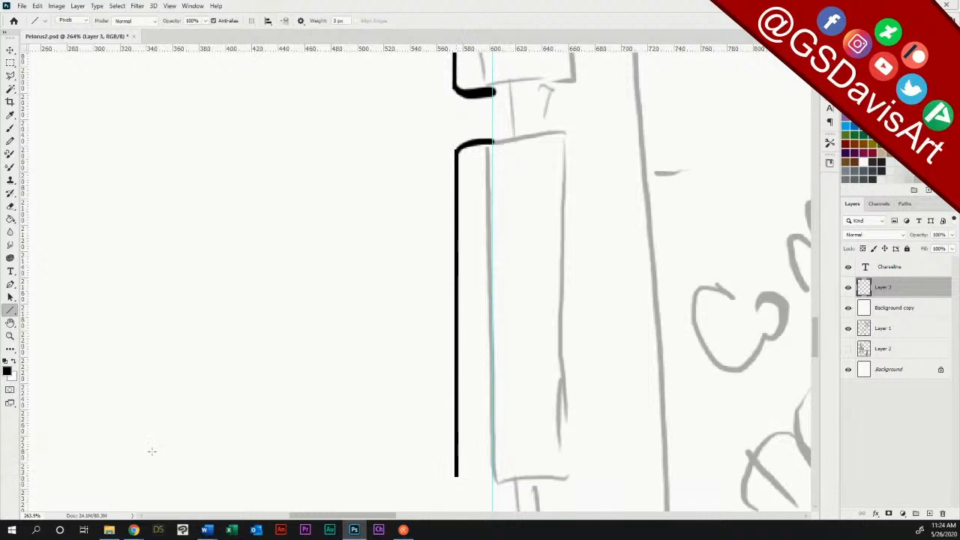
{"action": "left_click", "coordinate": [9, 127]}
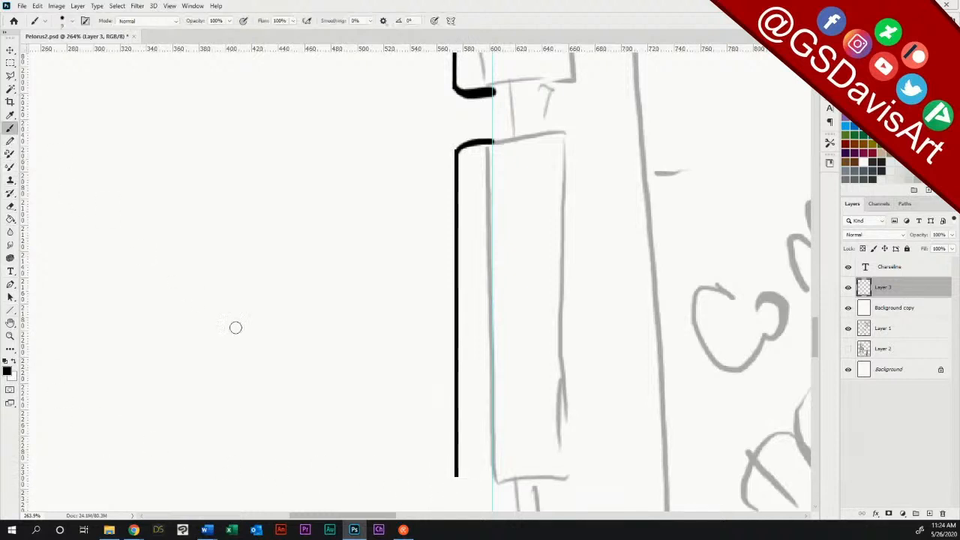
{"action": "left_click_drag", "start_coordinate": [457, 475], "coordinate": [487, 483]}
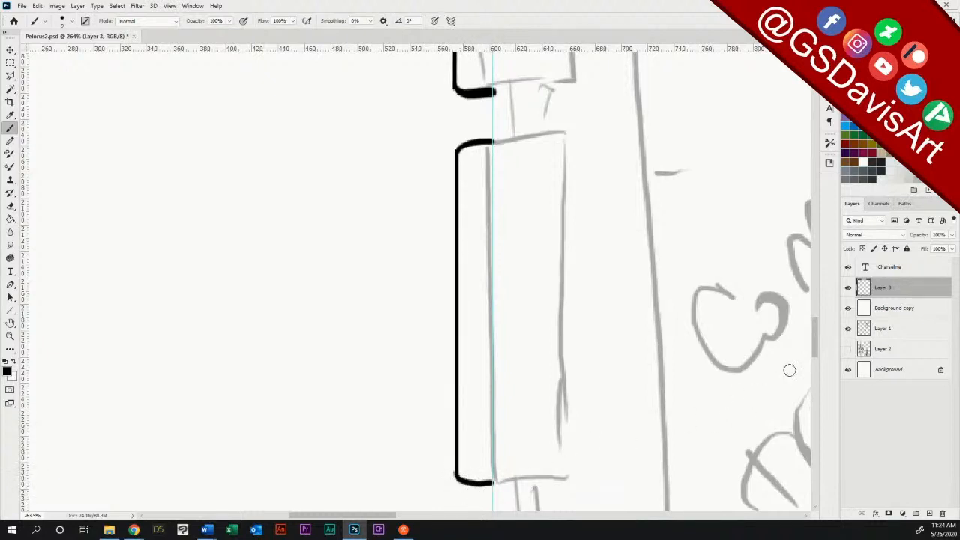
Step: Connect the first two train segments with a short vertical line and erase the first segment's lower edge where it overshoots the guide
{"action": "left_click_drag", "start_coordinate": [816, 328], "coordinate": [813, 306]}
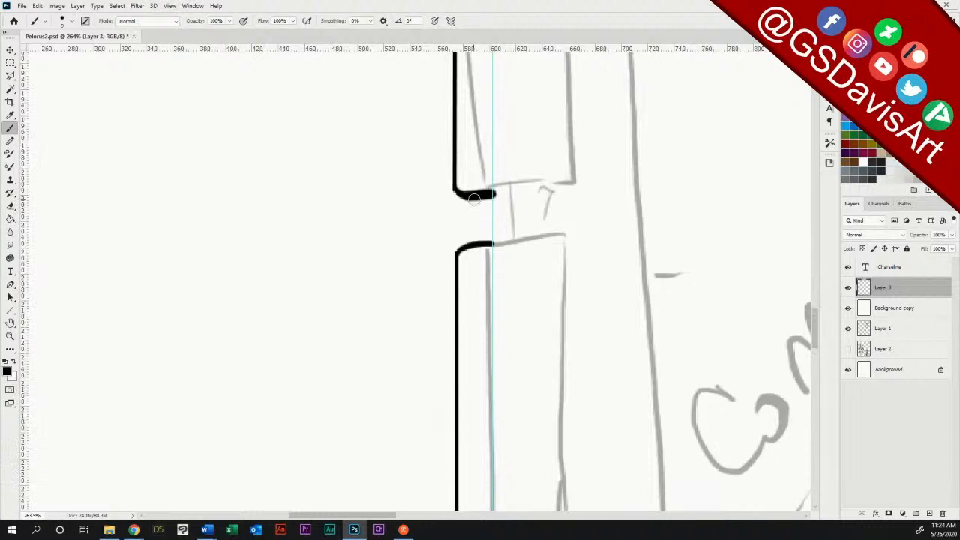
{"action": "left_click", "coordinate": [10, 309]}
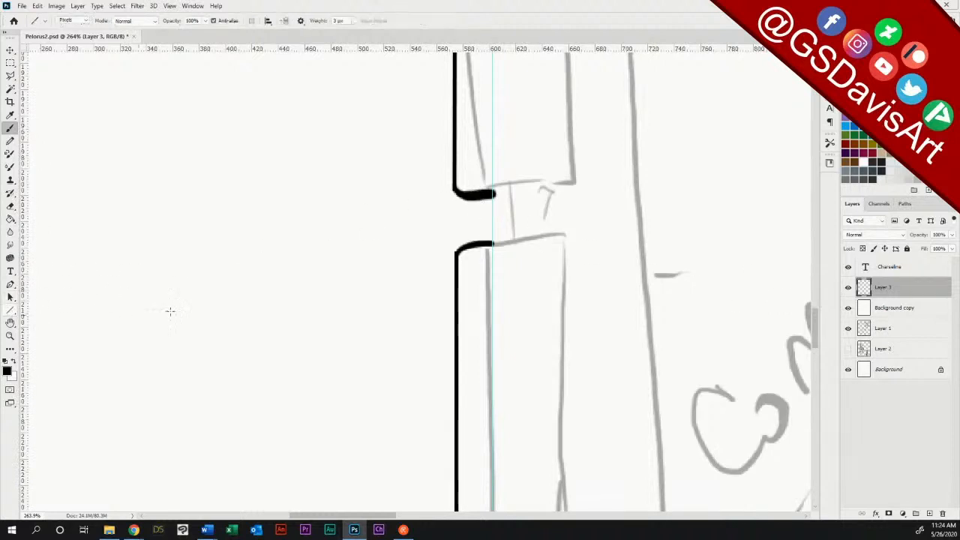
{"action": "left_click_drag", "start_coordinate": [472, 197], "coordinate": [472, 244]}
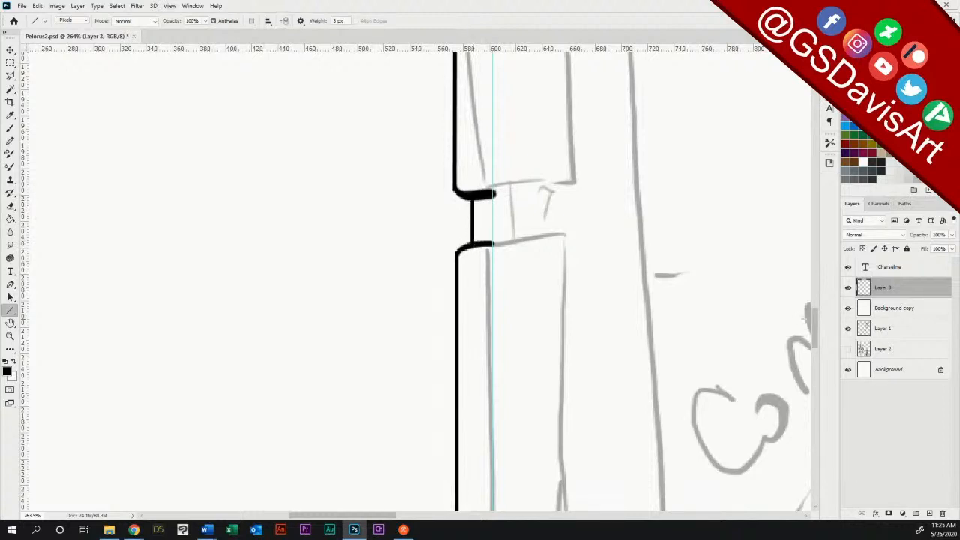
{"action": "scroll", "coordinate": [815, 323], "scroll_direction": "down", "scroll_amount": 3}
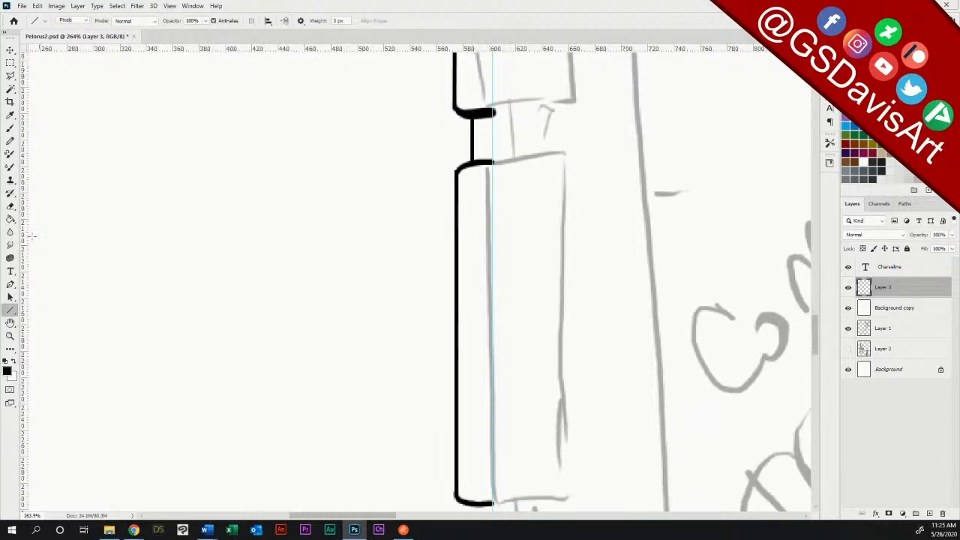
{"action": "left_click", "coordinate": [11, 206]}
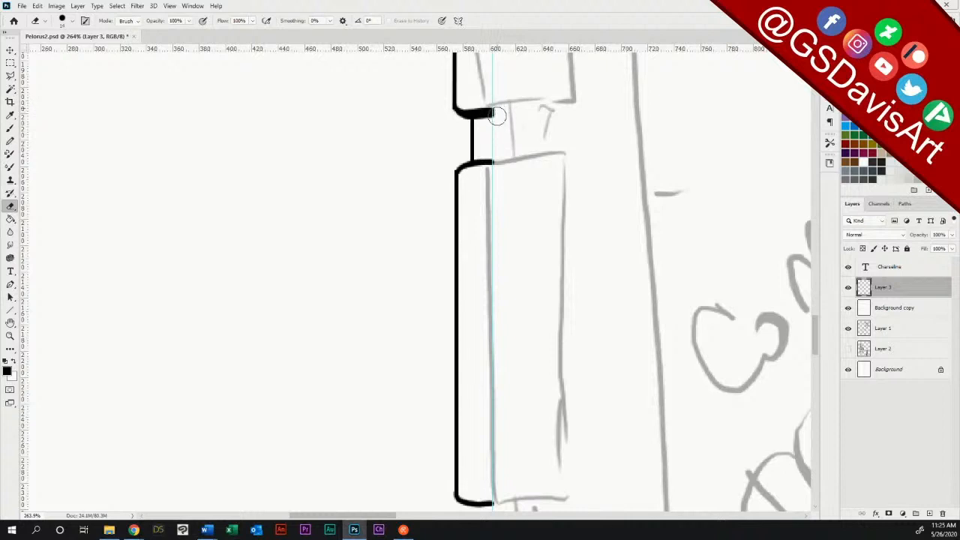
{"action": "left_click_drag", "start_coordinate": [501, 107], "coordinate": [498, 142]}
Step: Add a vertical guide in line with the second segment's left side and draw the third segment's straight side along it
{"action": "left_click", "coordinate": [11, 129]}
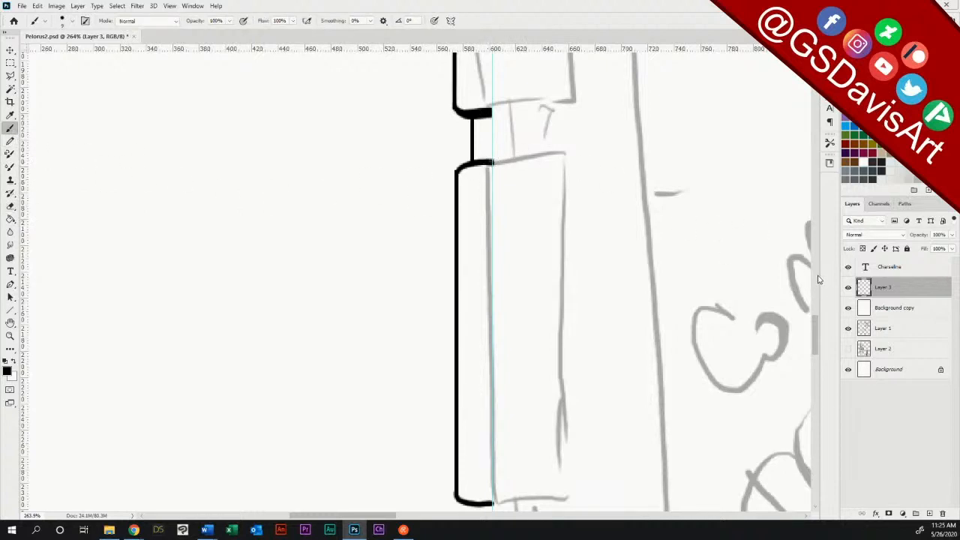
{"action": "left_click_drag", "start_coordinate": [814, 328], "coordinate": [813, 350]}
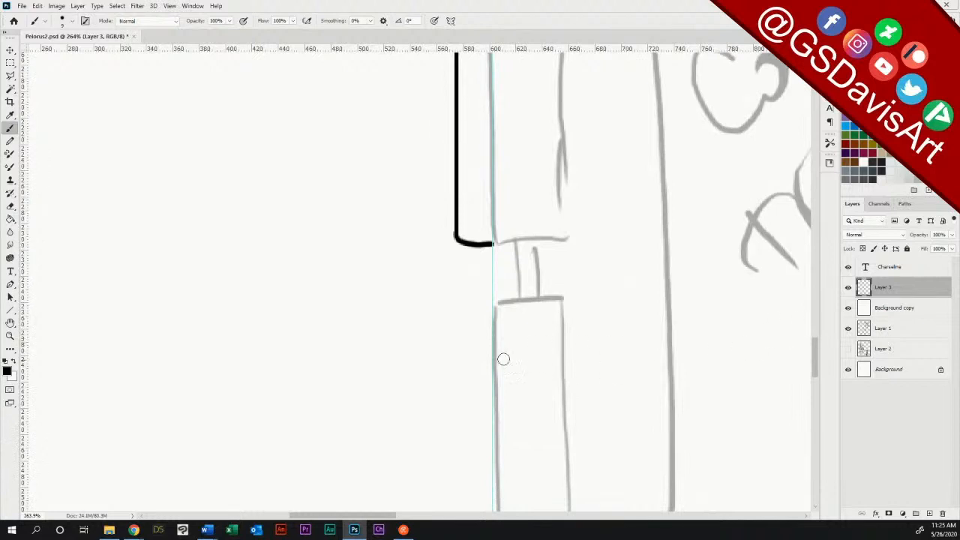
{"action": "left_click_drag", "start_coordinate": [24, 351], "coordinate": [457, 330]}
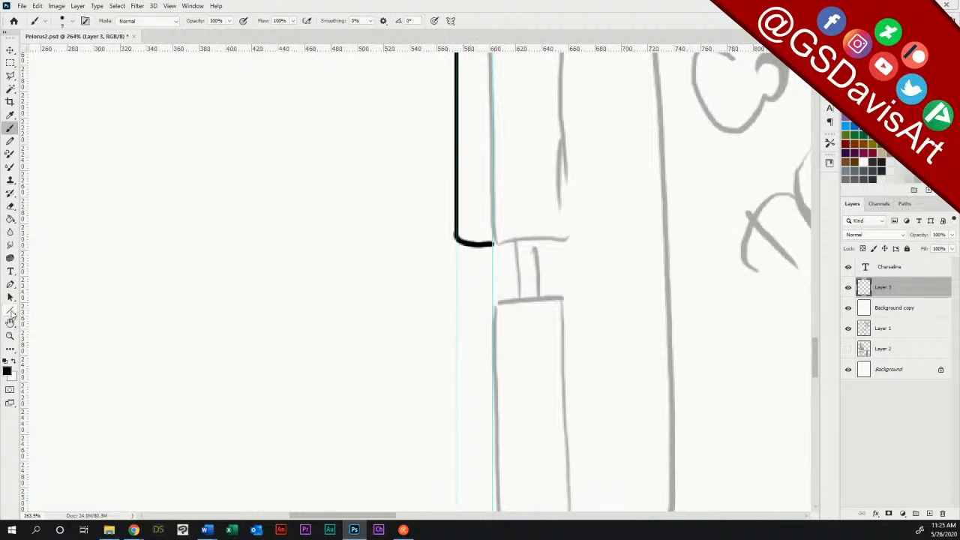
{"action": "left_click", "coordinate": [10, 310]}
{"action": "left_click_drag", "start_coordinate": [456, 308], "coordinate": [458, 456]}
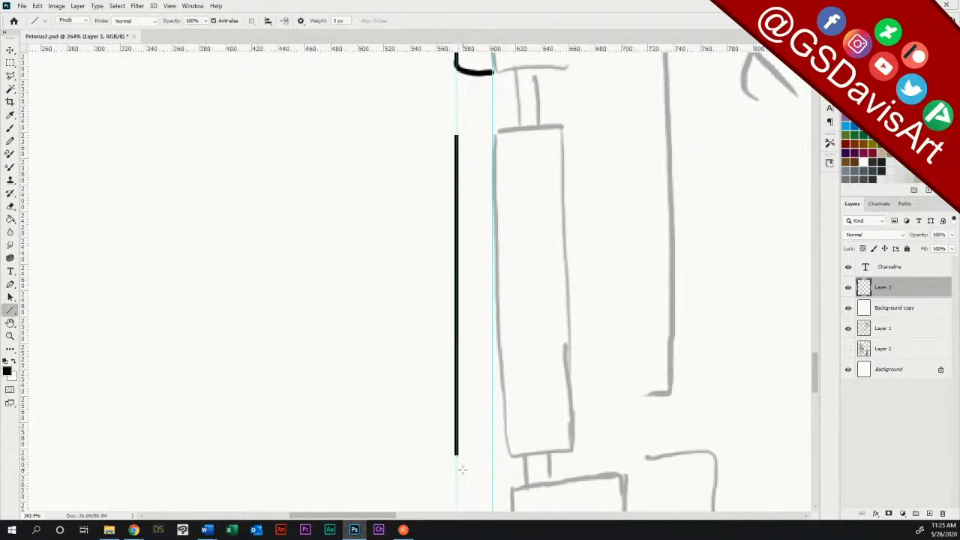
{"action": "left_click", "coordinate": [11, 128]}
{"action": "mouse_move", "coordinate": [460, 134]}
{"action": "left_mouse_down"}
{"action": "mouse_move", "coordinate": [489, 128]}
{"action": "mouse_move", "coordinate": [461, 133]}
{"action": "left_mouse_up"}
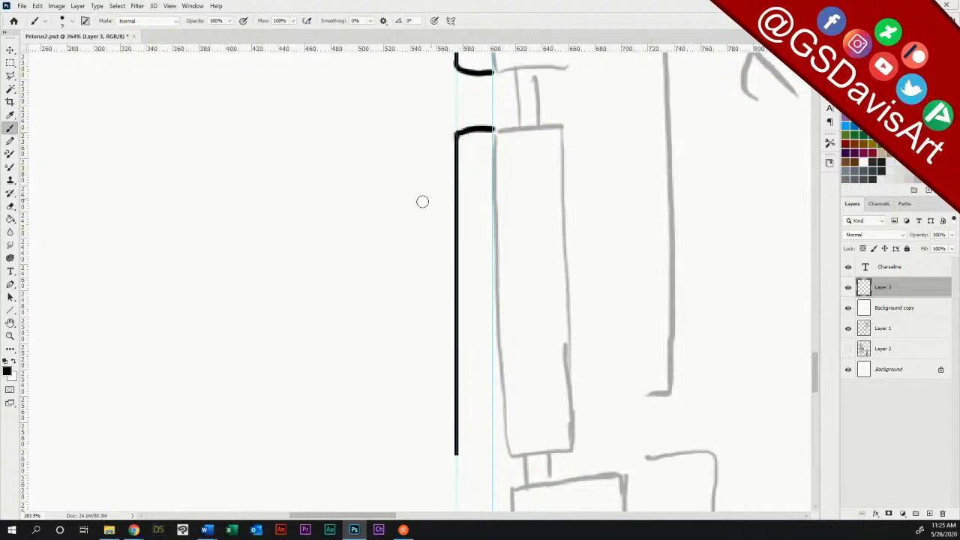
{"action": "key", "text": "ctrl+z"}
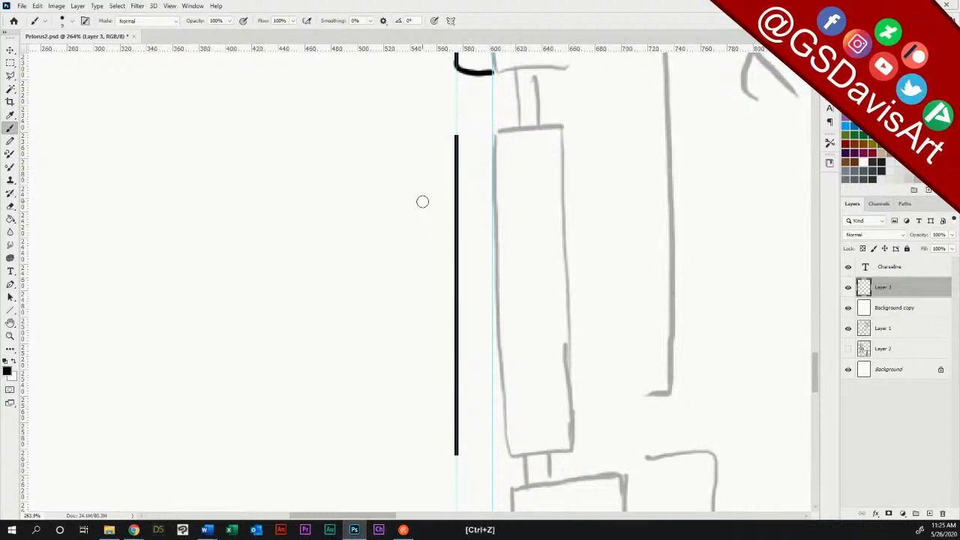
Step: Remove the vertical guide running along the third segment's left side
{"action": "mouse_move", "coordinate": [814, 370]}
{"action": "left_mouse_down"}
{"action": "mouse_move", "coordinate": [815, 397]}
{"action": "mouse_move", "coordinate": [815, 366]}
{"action": "mouse_move", "coordinate": [817, 379]}
{"action": "left_mouse_up"}
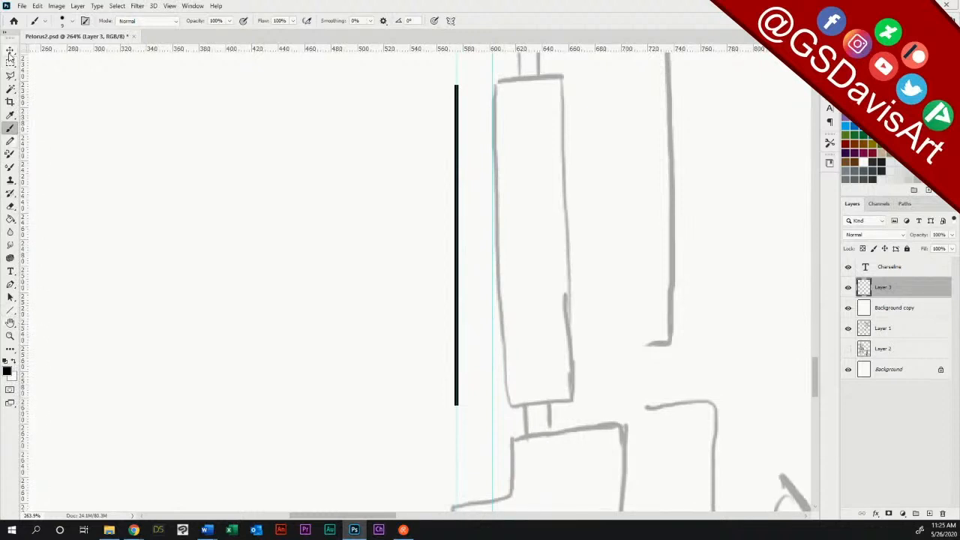
{"action": "left_click", "coordinate": [10, 50]}
{"action": "left_click_drag", "start_coordinate": [456, 74], "coordinate": [12, 122]}
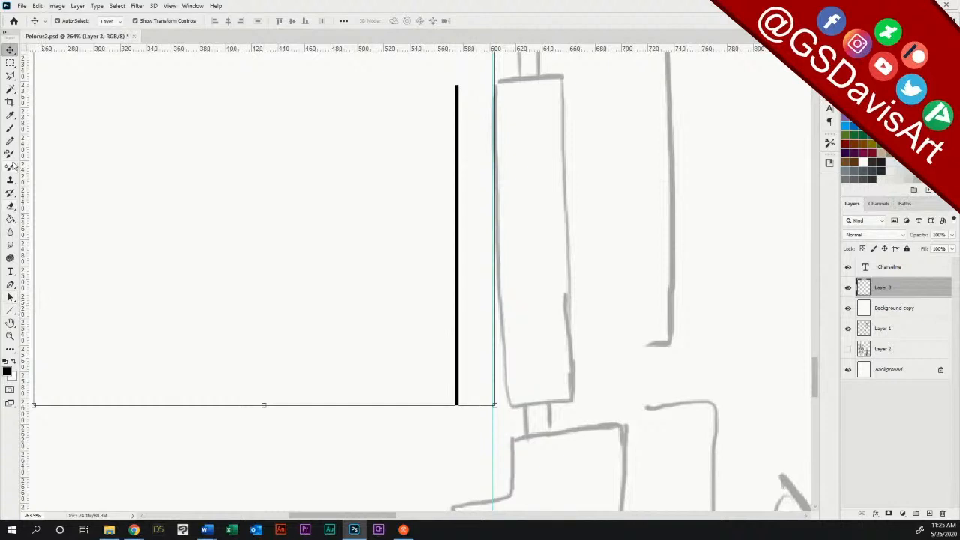
Step: Brush the third segment's upper edge with a rounded left corner from its side line to the center guide
{"action": "left_click", "coordinate": [9, 127]}
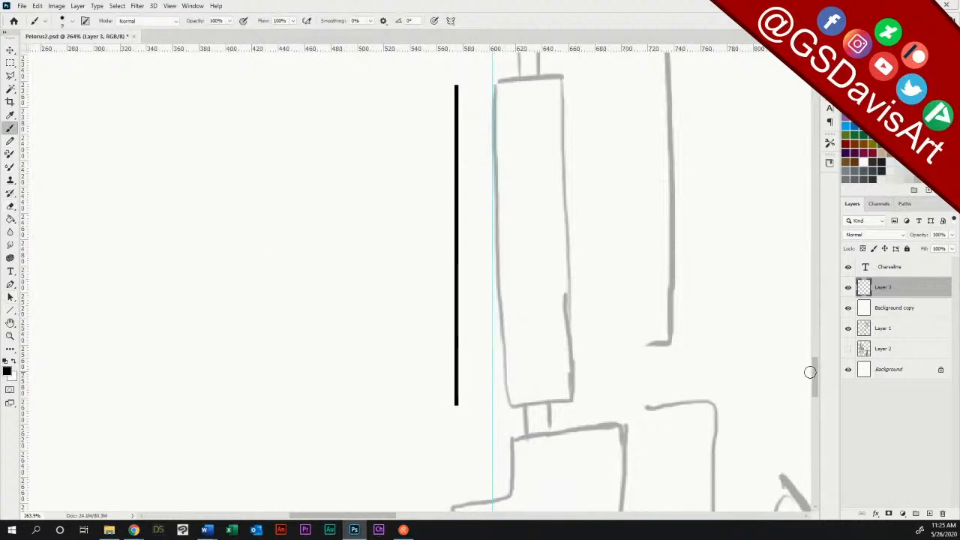
{"action": "scroll", "coordinate": [816, 373], "scroll_direction": "up", "scroll_amount": 5}
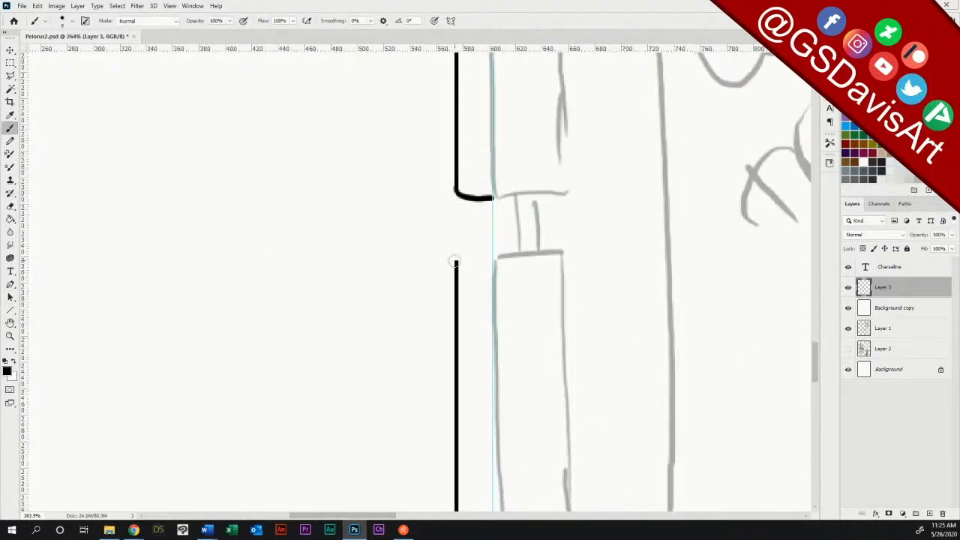
{"action": "mouse_move", "coordinate": [456, 263]}
{"action": "left_mouse_down"}
{"action": "mouse_move", "coordinate": [472, 250]}
{"action": "mouse_move", "coordinate": [499, 255]}
{"action": "left_mouse_up"}
{"action": "key", "text": "ctrl+z"}
{"action": "key", "text": "ctrl+plus"}
{"action": "key", "text": "ctrl+plus"}
{"action": "key", "text": "ctrl+plus"}
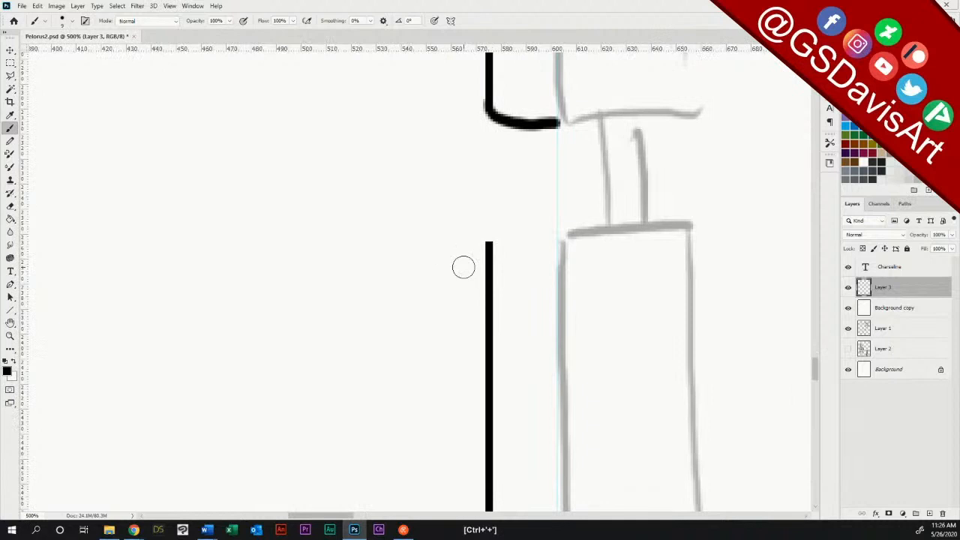
{"action": "mouse_move", "coordinate": [492, 242]}
{"action": "left_mouse_down"}
{"action": "mouse_move", "coordinate": [555, 226]}
{"action": "mouse_move", "coordinate": [491, 241]}
{"action": "left_mouse_up"}
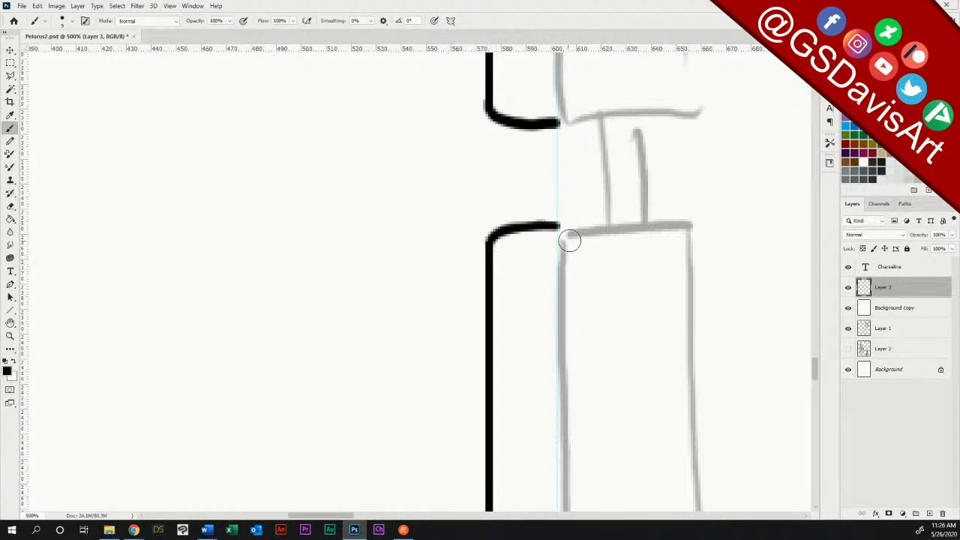
Step: Brush the third segment's lower edge with a rounded left corner up to the guide, redoing the stroke until it is evenly curved
{"action": "left_click_drag", "start_coordinate": [816, 366], "coordinate": [815, 388]}
{"action": "left_click_drag", "start_coordinate": [488, 384], "coordinate": [555, 396]}
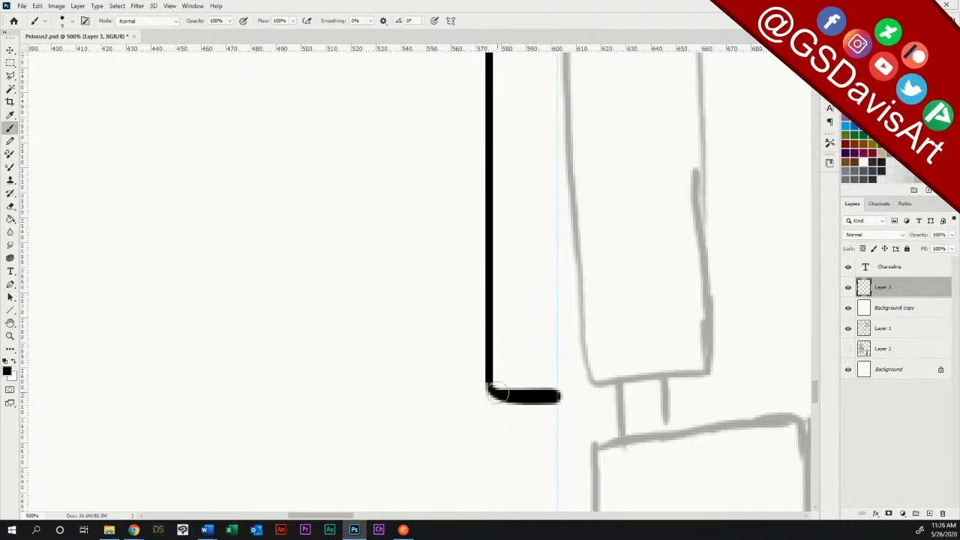
{"action": "key", "text": "ctrl+z"}
{"action": "mouse_move", "coordinate": [488, 383]}
{"action": "left_mouse_down"}
{"action": "mouse_move", "coordinate": [495, 398]}
{"action": "mouse_move", "coordinate": [559, 404]}
{"action": "left_mouse_up"}
{"action": "mouse_move", "coordinate": [488, 388]}
{"action": "left_mouse_down"}
{"action": "mouse_move", "coordinate": [517, 404]}
{"action": "mouse_move", "coordinate": [560, 404]}
{"action": "left_mouse_up"}
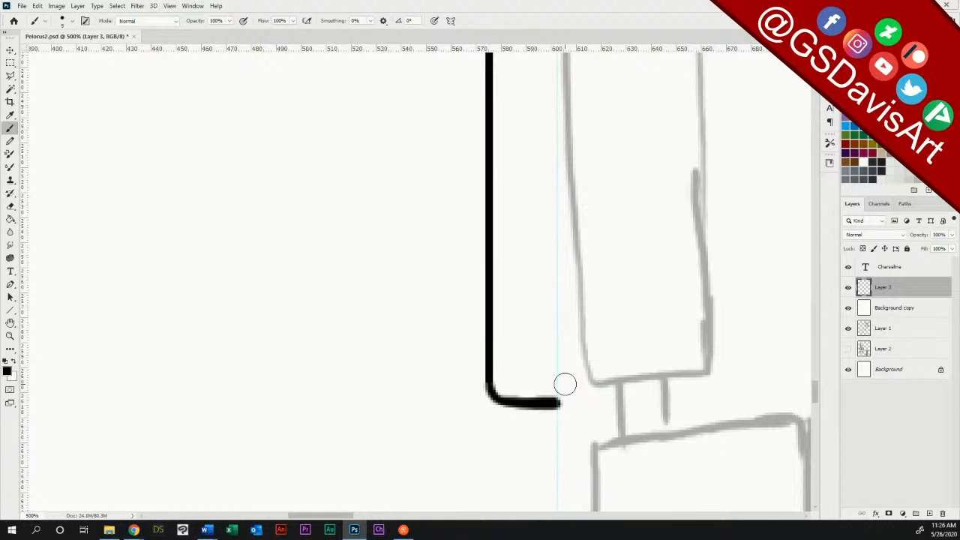
Step: Join the second and third segments with a vertical stroke, and draw the left half of a small box beneath the third segment
{"action": "scroll", "coordinate": [816, 397], "scroll_direction": "down", "scroll_amount": 5}
{"action": "scroll", "coordinate": [713, 326], "scroll_direction": "up", "scroll_amount": 1}
{"action": "left_click_drag", "start_coordinate": [516, 232], "coordinate": [516, 330]}
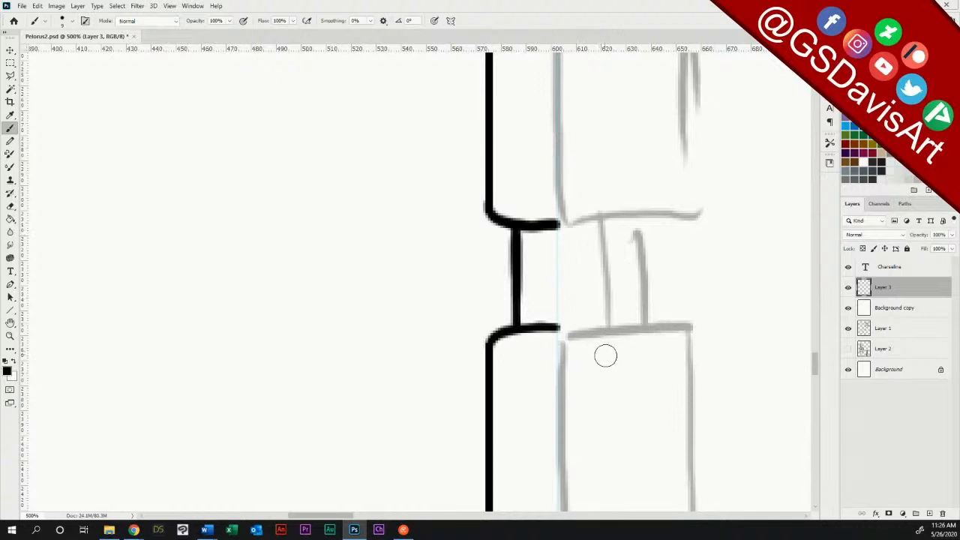
{"action": "left_click_drag", "start_coordinate": [813, 367], "coordinate": [809, 404]}
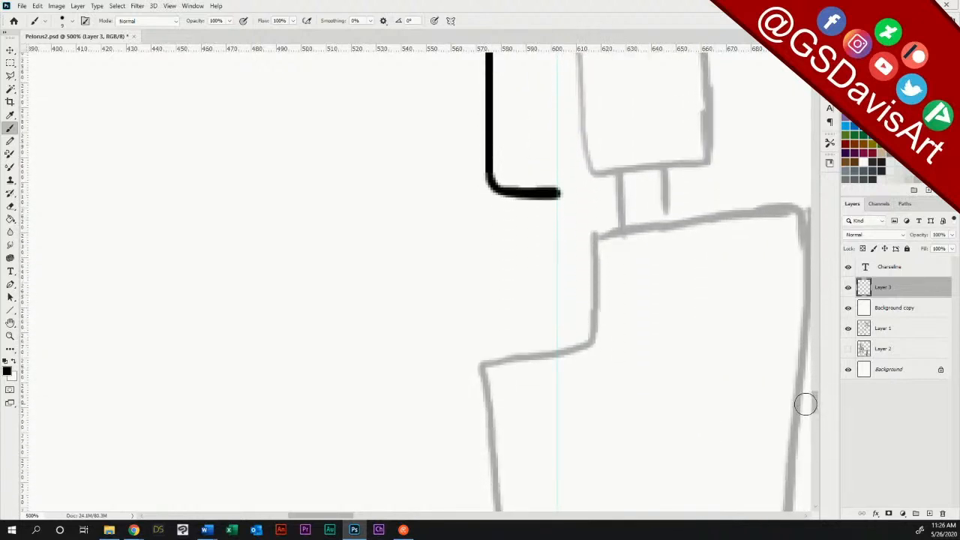
{"action": "mouse_move", "coordinate": [528, 200]}
{"action": "left_mouse_down"}
{"action": "mouse_move", "coordinate": [528, 233]}
{"action": "mouse_move", "coordinate": [554, 233]}
{"action": "mouse_move", "coordinate": [531, 233]}
{"action": "mouse_move", "coordinate": [528, 222]}
{"action": "mouse_move", "coordinate": [530, 233]}
{"action": "left_mouse_up"}
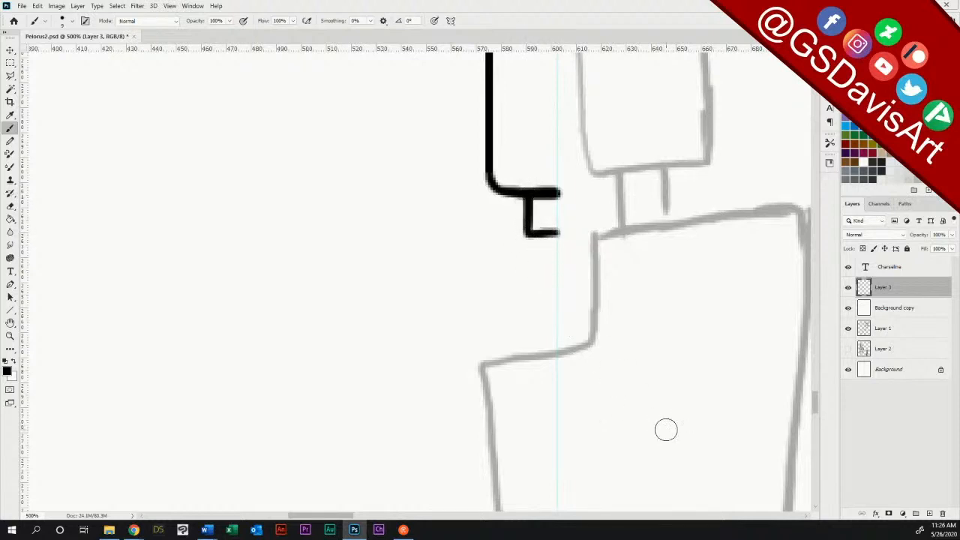
Step: Brush a short vertical stroke joining the collar below the fold engine to the first communications train segment
{"action": "left_click", "coordinate": [10, 334]}
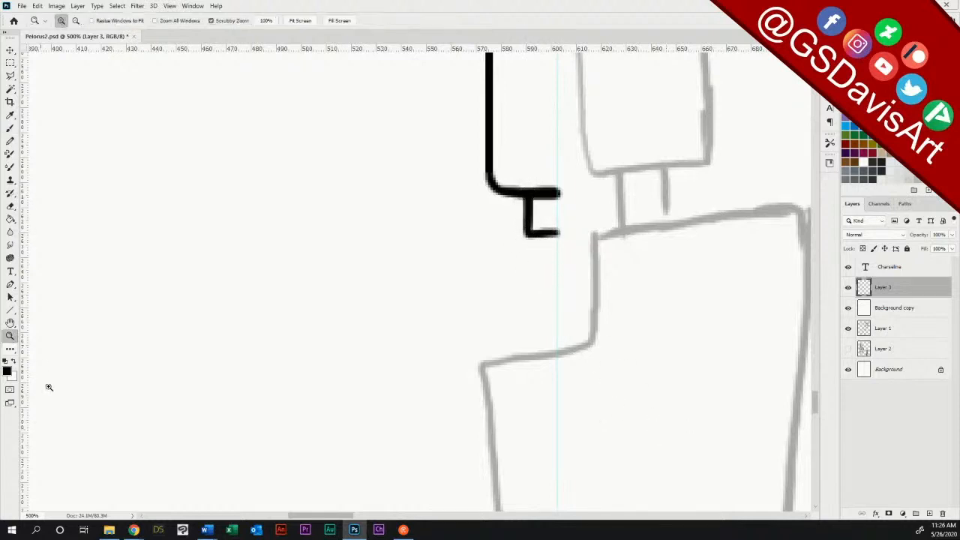
{"action": "mouse_move", "coordinate": [524, 363]}
{"action": "left_mouse_down"}
{"action": "mouse_move", "coordinate": [446, 365]}
{"action": "mouse_move", "coordinate": [457, 354]}
{"action": "left_mouse_up"}
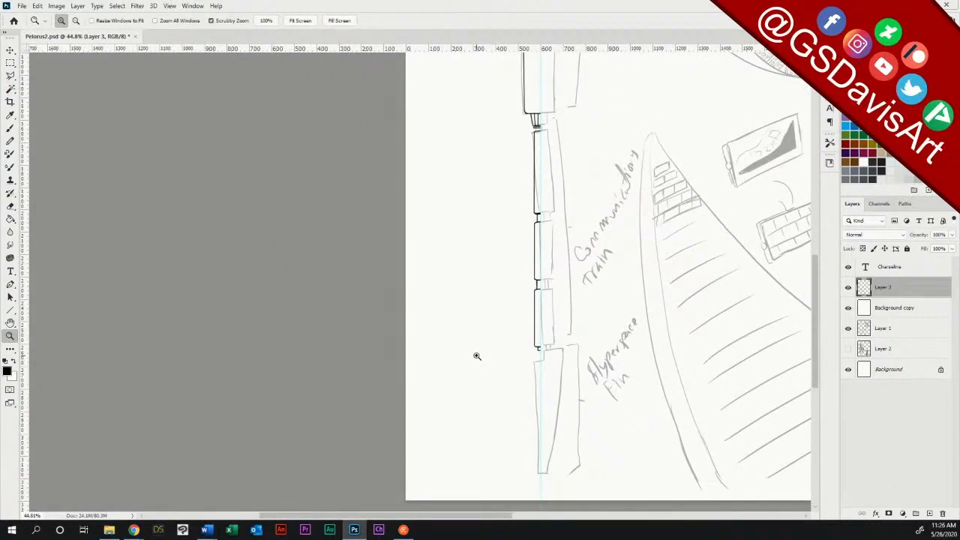
{"action": "left_click_drag", "start_coordinate": [546, 126], "coordinate": [626, 115]}
{"action": "left_click", "coordinate": [10, 129]}
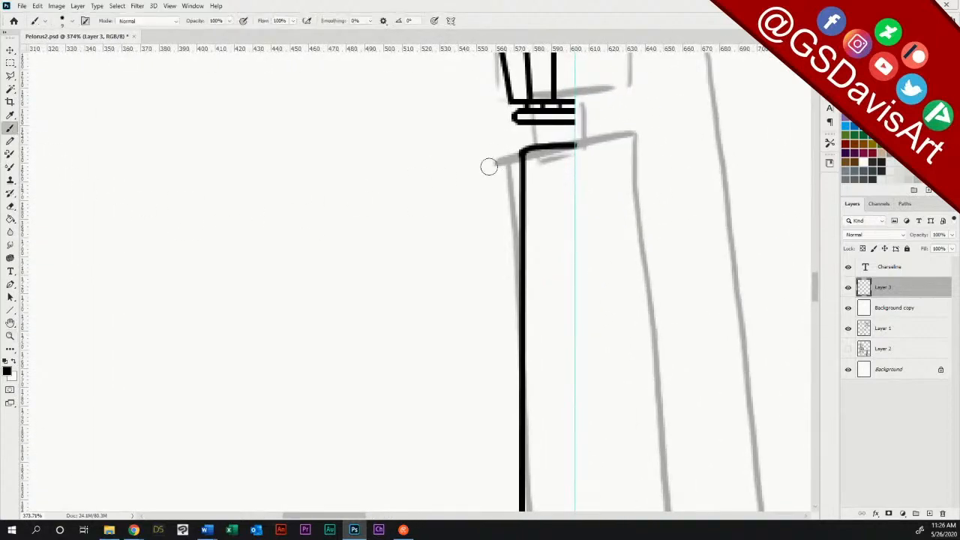
{"action": "left_click_drag", "start_coordinate": [536, 129], "coordinate": [537, 143]}
Step: Draw the left half of a flat, rounded cap over the dome's apex, with its upper and lower edges ending at the center guide
{"action": "double_click", "coordinate": [10, 335]}
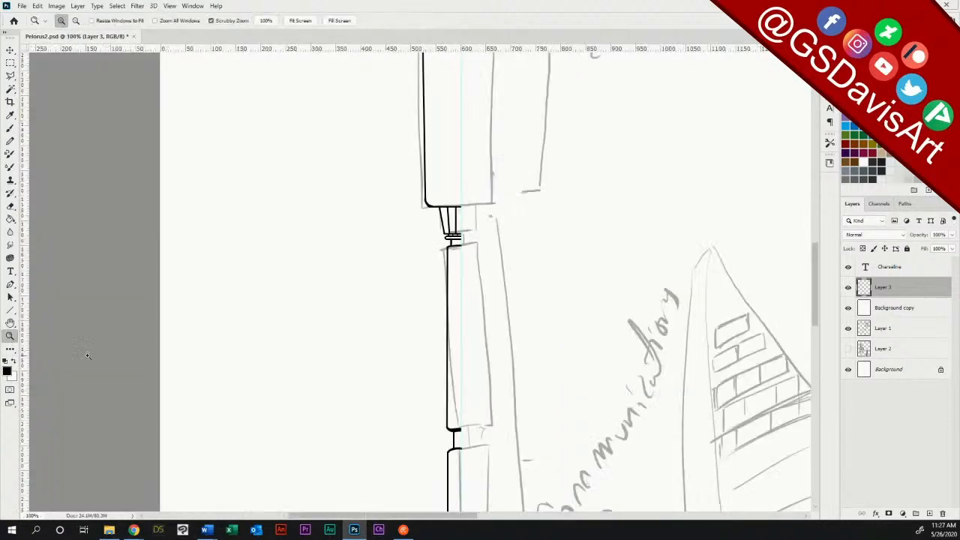
{"action": "mouse_move", "coordinate": [470, 354]}
{"action": "left_mouse_down"}
{"action": "mouse_move", "coordinate": [428, 353]}
{"action": "mouse_move", "coordinate": [434, 344]}
{"action": "left_mouse_up"}
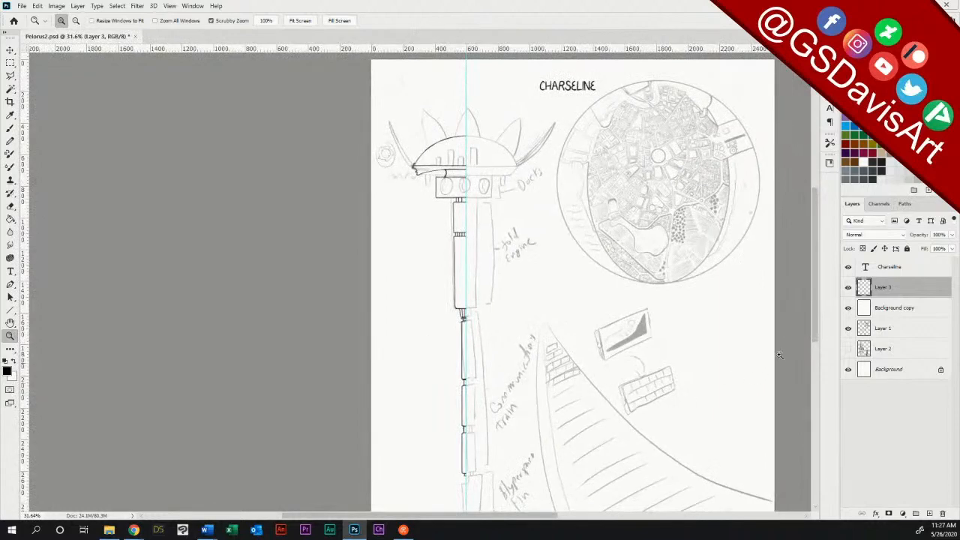
{"action": "mouse_move", "coordinate": [818, 316]}
{"action": "left_mouse_down"}
{"action": "mouse_move", "coordinate": [814, 338]}
{"action": "mouse_move", "coordinate": [813, 323]}
{"action": "left_mouse_up"}
{"action": "left_click_drag", "start_coordinate": [403, 114], "coordinate": [720, 178]}
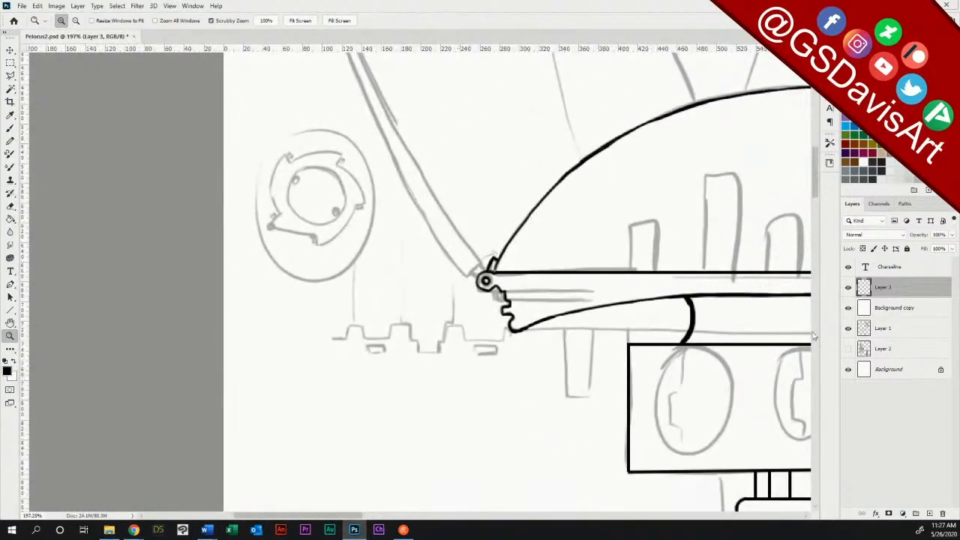
{"action": "left_click_drag", "start_coordinate": [817, 187], "coordinate": [816, 176]}
{"action": "left_click_drag", "start_coordinate": [352, 516], "coordinate": [375, 517]}
{"action": "mouse_move", "coordinate": [361, 534]}
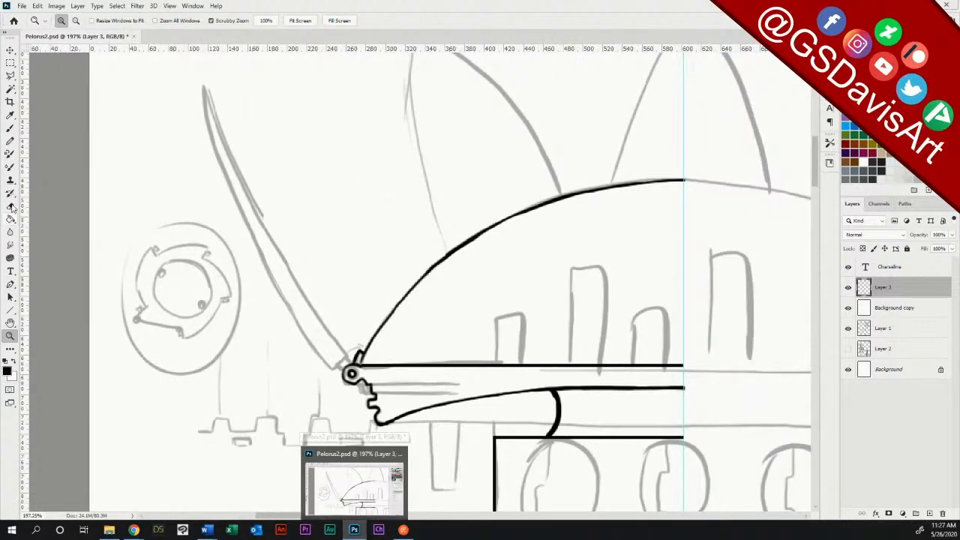
{"action": "left_click", "coordinate": [10, 127]}
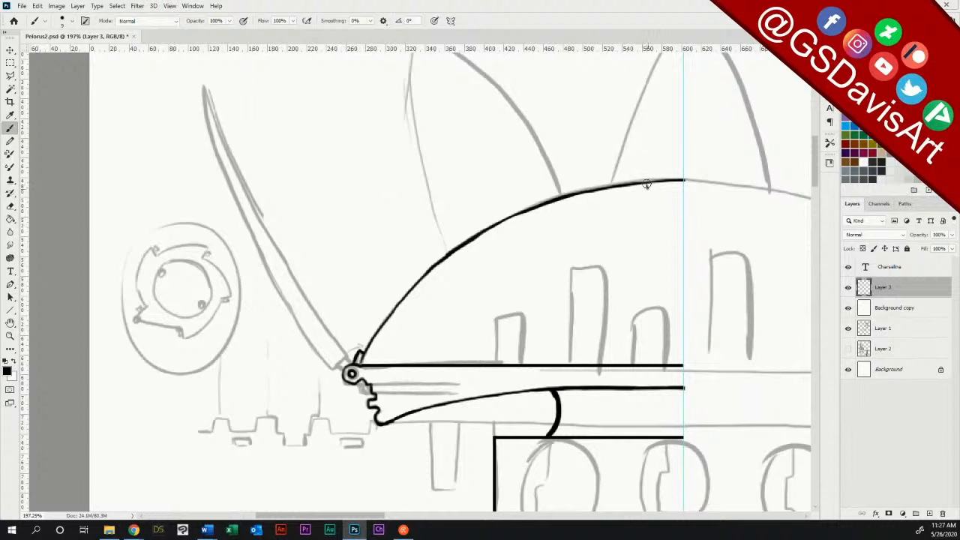
{"action": "left_click_drag", "start_coordinate": [646, 185], "coordinate": [683, 189]}
{"action": "left_click_drag", "start_coordinate": [650, 178], "coordinate": [684, 173]}
Step: Erase the dome line inside the cap, and brush the left half of a small stemmed finial on top of it
{"action": "left_click", "coordinate": [10, 205]}
{"action": "left_click_drag", "start_coordinate": [647, 181], "coordinate": [689, 181]}
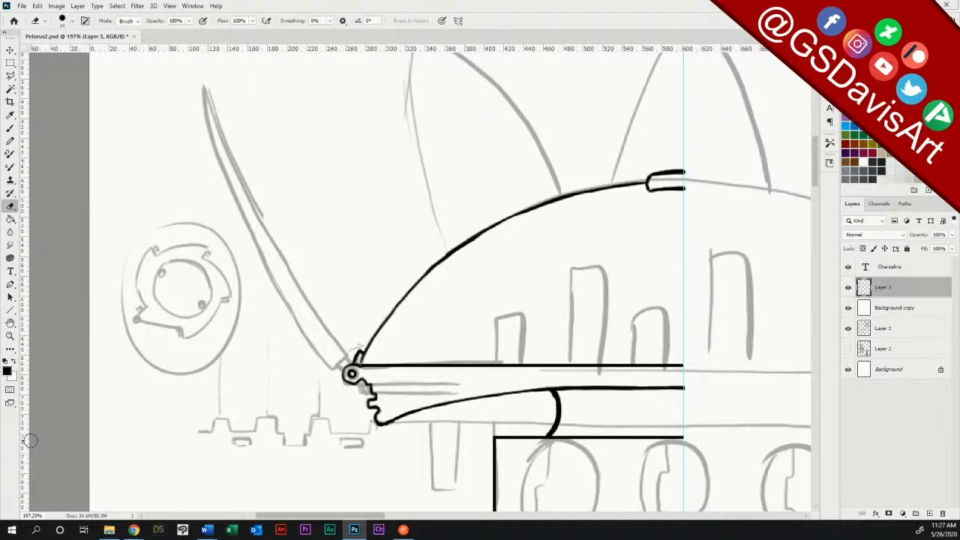
{"action": "left_click", "coordinate": [10, 127]}
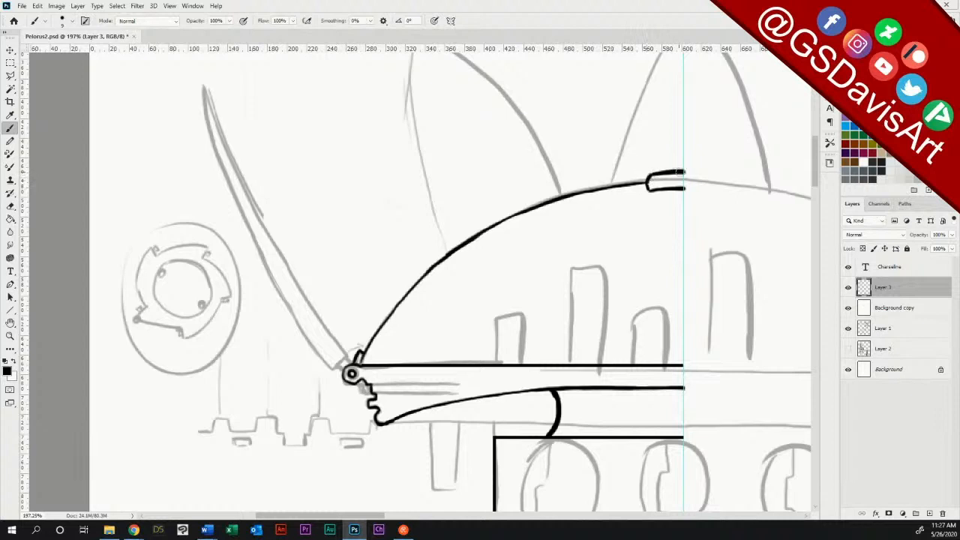
{"action": "mouse_move", "coordinate": [667, 159]}
{"action": "left_mouse_down"}
{"action": "mouse_move", "coordinate": [668, 170]}
{"action": "mouse_move", "coordinate": [656, 154]}
{"action": "mouse_move", "coordinate": [684, 142]}
{"action": "mouse_move", "coordinate": [657, 155]}
{"action": "mouse_move", "coordinate": [667, 171]}
{"action": "left_mouse_up"}
Step: Outline the dome's left arc and its hinge with the Polygonal Lasso, and copy the selection to a new layer
{"action": "left_click", "coordinate": [10, 75]}
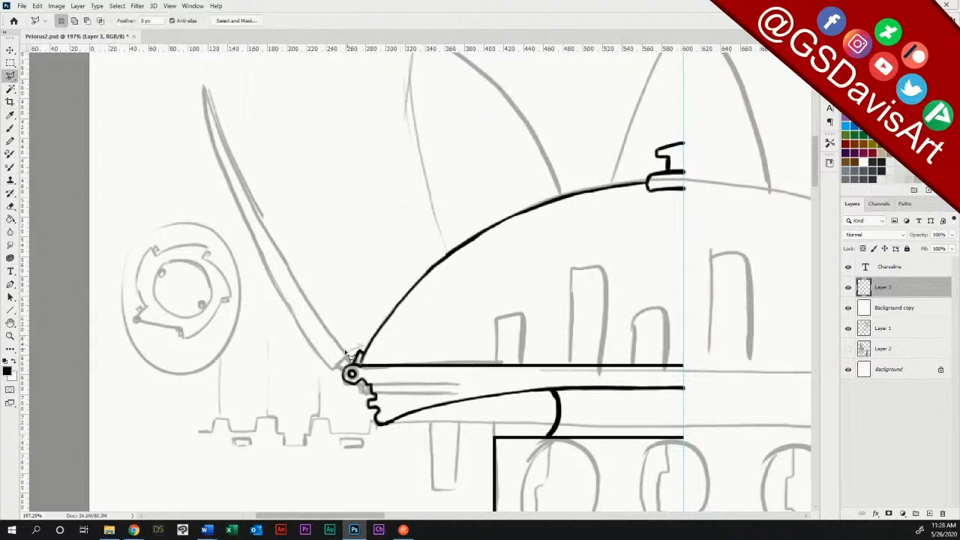
{"action": "left_click", "coordinate": [351, 390]}
{"action": "left_click", "coordinate": [374, 351]}
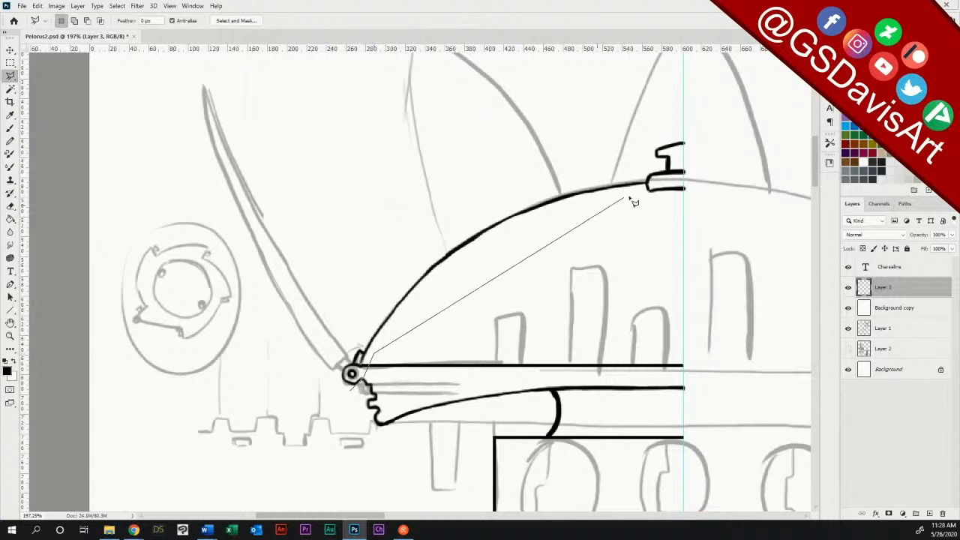
{"action": "left_click", "coordinate": [648, 183]}
{"action": "left_click", "coordinate": [615, 156]}
{"action": "left_click", "coordinate": [432, 183]}
{"action": "left_click", "coordinate": [330, 311]}
{"action": "left_click", "coordinate": [335, 393]}
{"action": "double_click", "coordinate": [357, 392]}
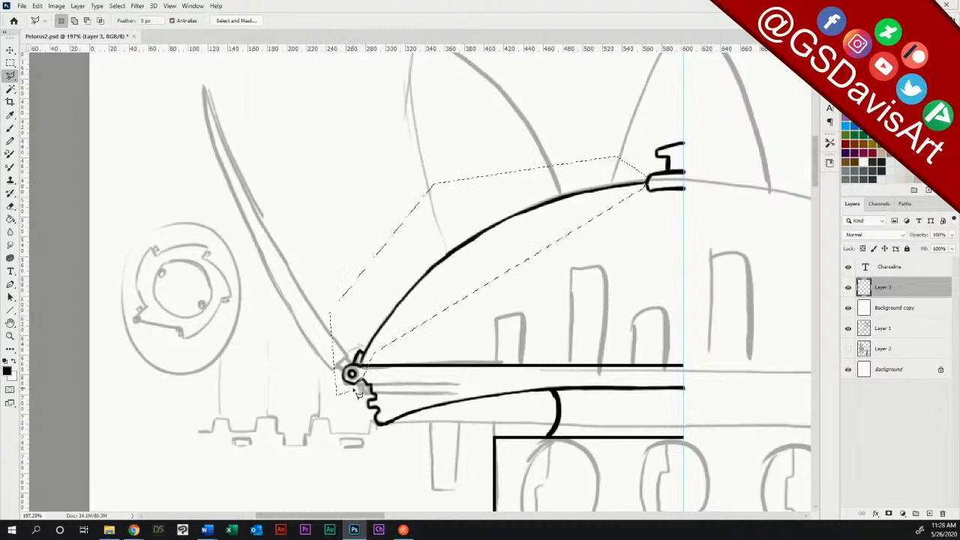
{"action": "key", "text": "ctrl+j"}
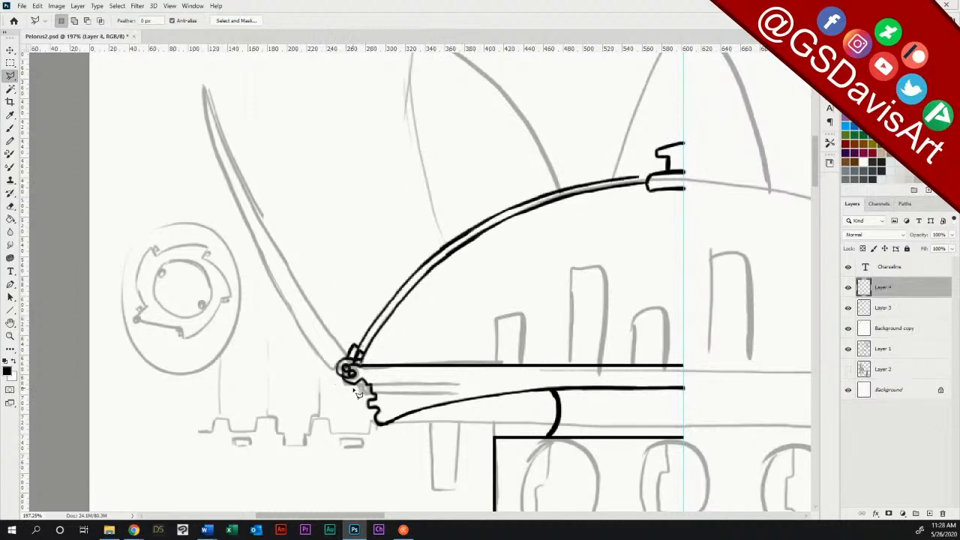
Step: Rotate the copied arc about -92° into a petal rising from the hinge, and brush its closed tip and parallel inner edge
{"action": "left_click", "coordinate": [12, 51]}
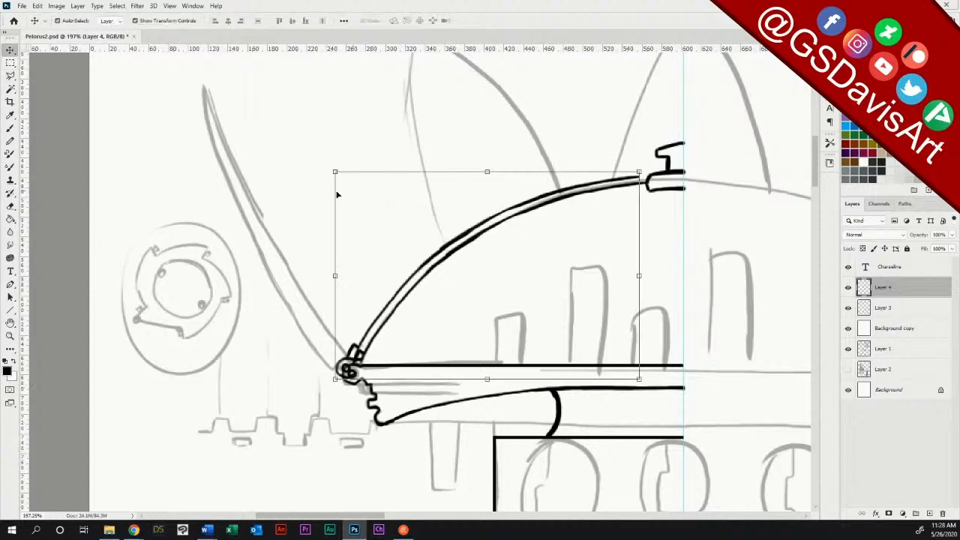
{"action": "left_click_drag", "start_coordinate": [647, 162], "coordinate": [396, 134]}
{"action": "left_click_drag", "start_coordinate": [584, 414], "coordinate": [351, 374]}
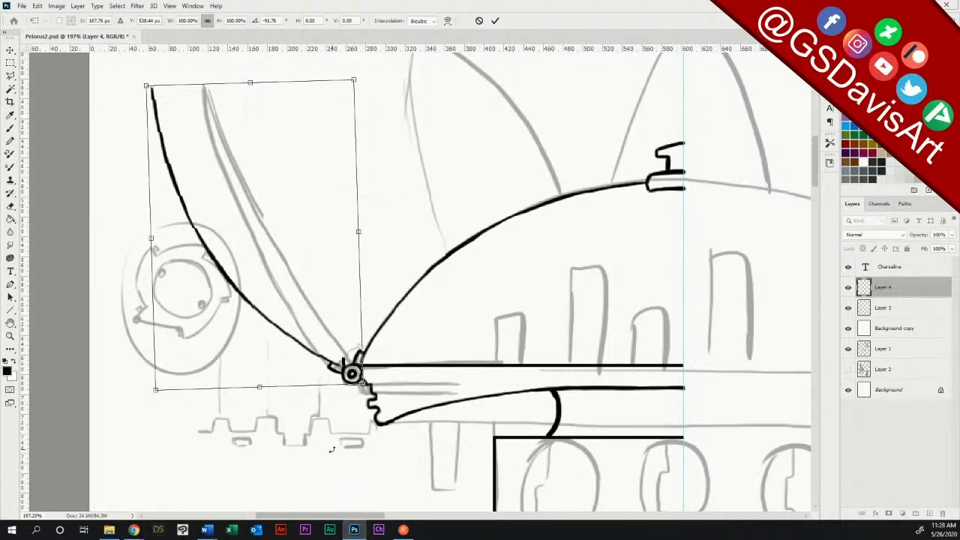
{"action": "left_click", "coordinate": [496, 21]}
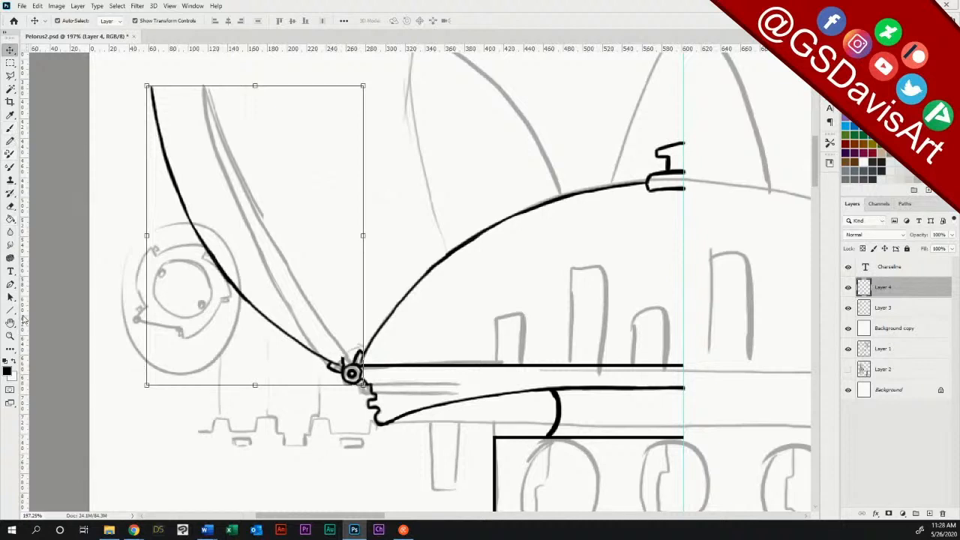
{"action": "left_click", "coordinate": [11, 129]}
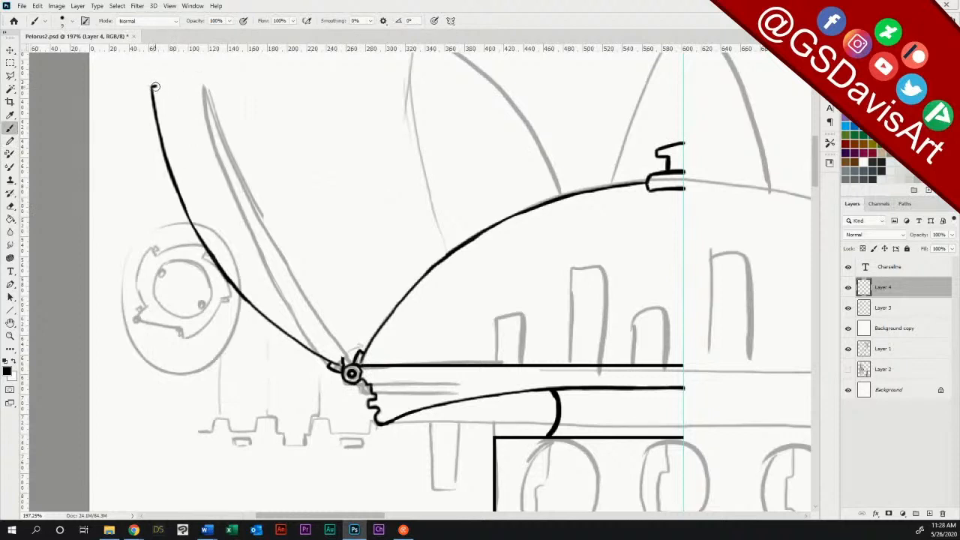
{"action": "mouse_move", "coordinate": [153, 88]}
{"action": "left_mouse_down"}
{"action": "mouse_move", "coordinate": [162, 84]}
{"action": "mouse_move", "coordinate": [221, 249]}
{"action": "mouse_move", "coordinate": [288, 324]}
{"action": "mouse_move", "coordinate": [347, 364]}
{"action": "left_mouse_up"}
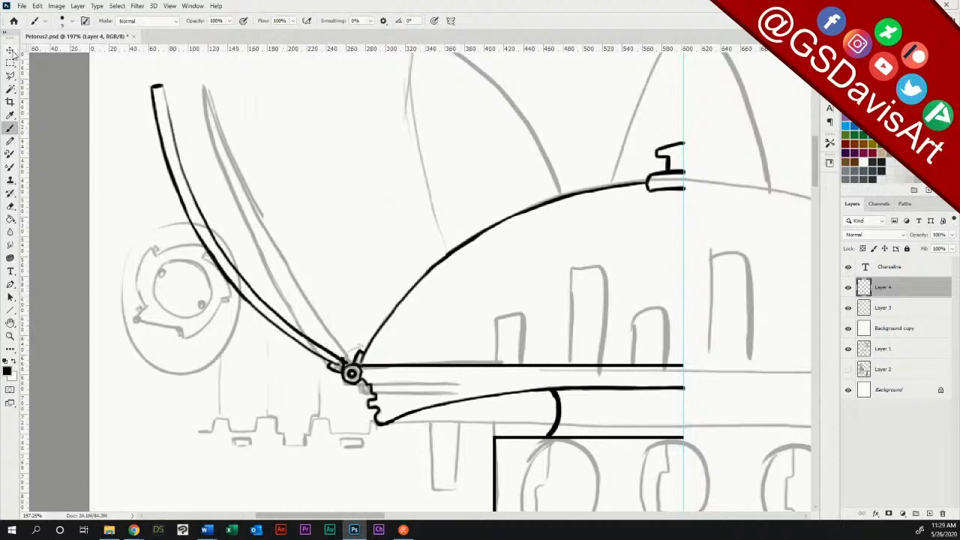
Step: Lasso the inked petal on Layer 4, shift it slightly down and away from the hinge, and deselect it
{"action": "left_click", "coordinate": [11, 76]}
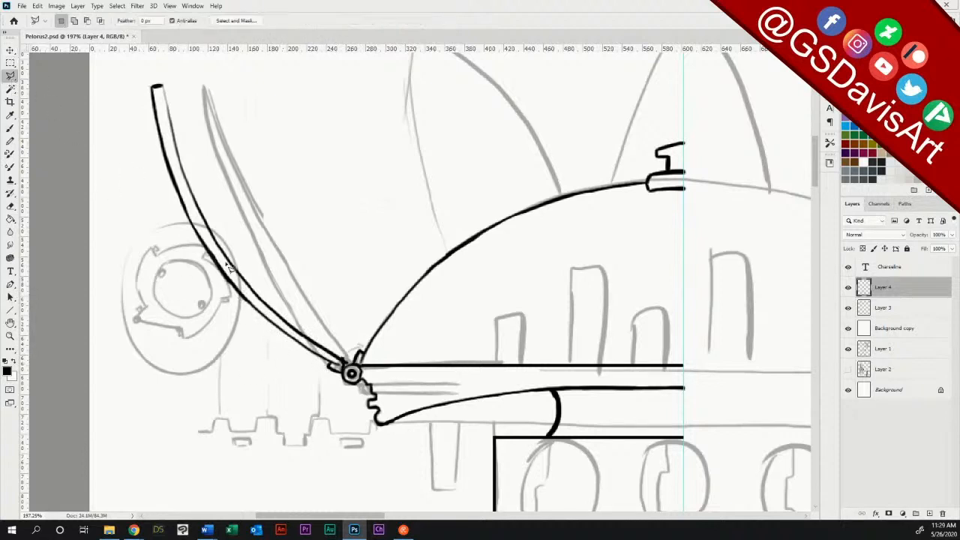
{"action": "left_click", "coordinate": [347, 363]}
{"action": "left_click", "coordinate": [343, 326]}
{"action": "left_click", "coordinate": [180, 73]}
{"action": "left_click", "coordinate": [132, 76]}
{"action": "left_click", "coordinate": [135, 212]}
{"action": "left_click", "coordinate": [291, 420]}
{"action": "left_click", "coordinate": [338, 383]}
{"action": "left_click", "coordinate": [11, 51]}
{"action": "left_click_drag", "start_coordinate": [337, 372], "coordinate": [335, 377]}
{"action": "key", "text": "ctrl+d"}
{"action": "key", "text": "m"}
{"action": "left_click", "coordinate": [295, 141]}
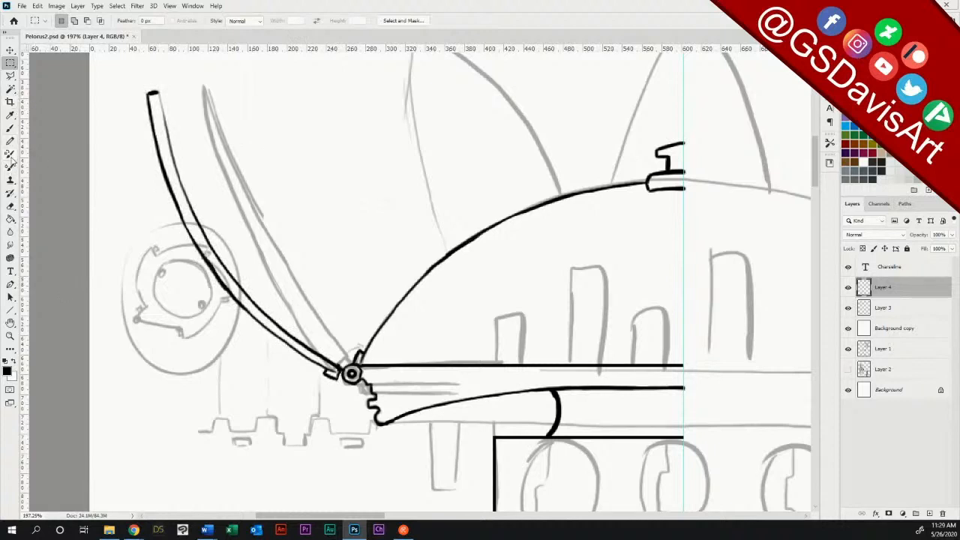
Step: Thicken the petal's upper inner edge, connect its base to the hinge, and erase the excess ink at the joint
{"action": "left_click", "coordinate": [10, 127]}
{"action": "left_click_drag", "start_coordinate": [158, 98], "coordinate": [174, 158]}
{"action": "left_click_drag", "start_coordinate": [168, 123], "coordinate": [201, 229]}
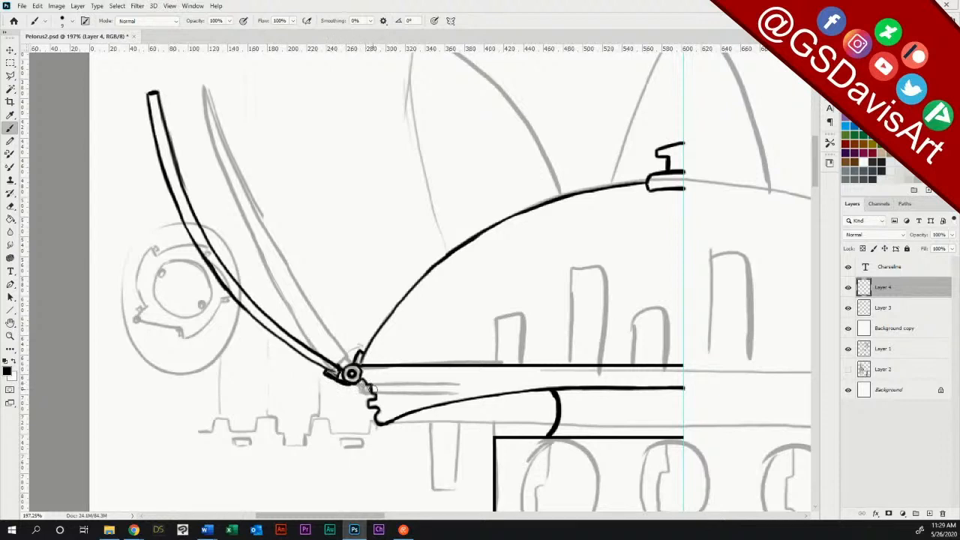
{"action": "left_click", "coordinate": [10, 205]}
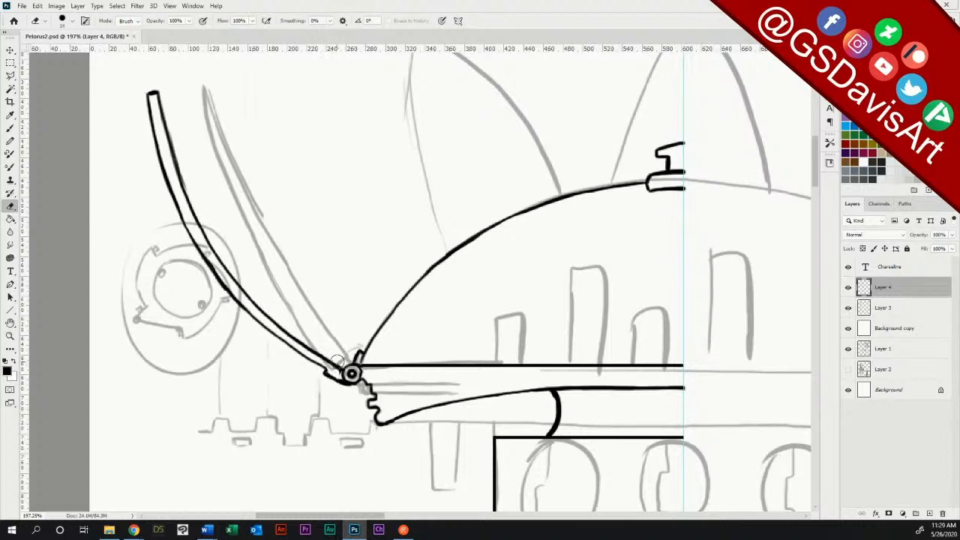
{"action": "left_click_drag", "start_coordinate": [329, 372], "coordinate": [334, 373]}
Step: Brush a stepped bracket beneath the hinge toward the toothed edge, and erase the overlapping lines inside it
{"action": "left_click", "coordinate": [9, 128]}
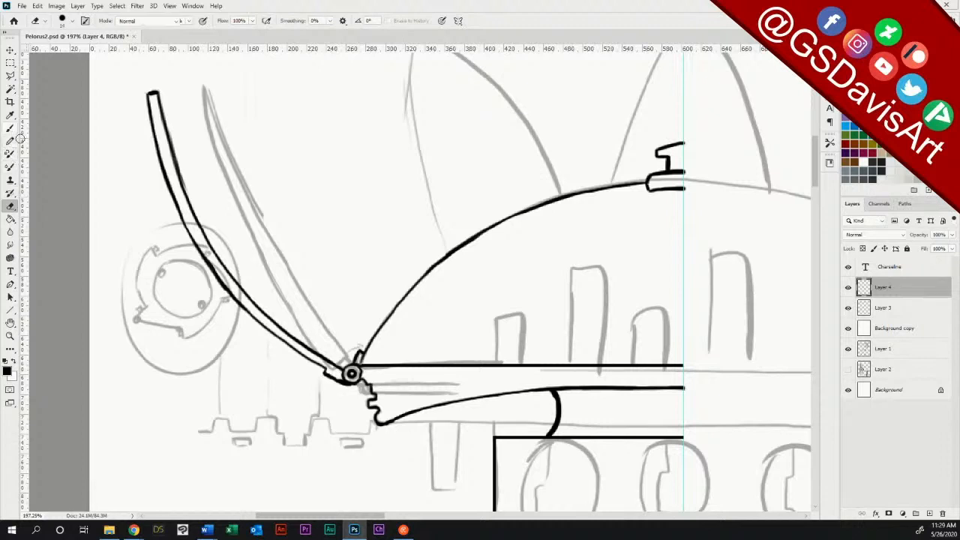
{"action": "left_click_drag", "start_coordinate": [340, 385], "coordinate": [363, 389]}
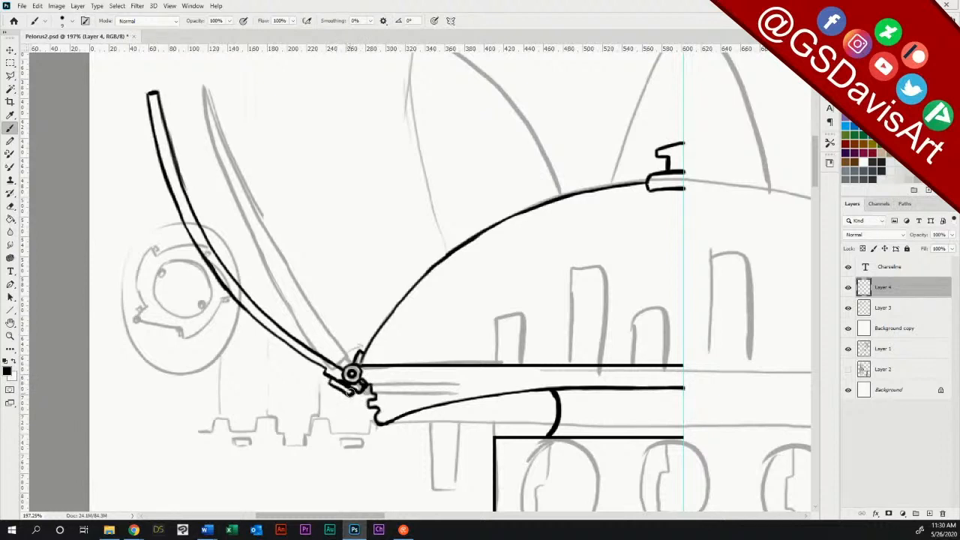
{"action": "left_click", "coordinate": [10, 204]}
{"action": "left_click_drag", "start_coordinate": [337, 378], "coordinate": [351, 388]}
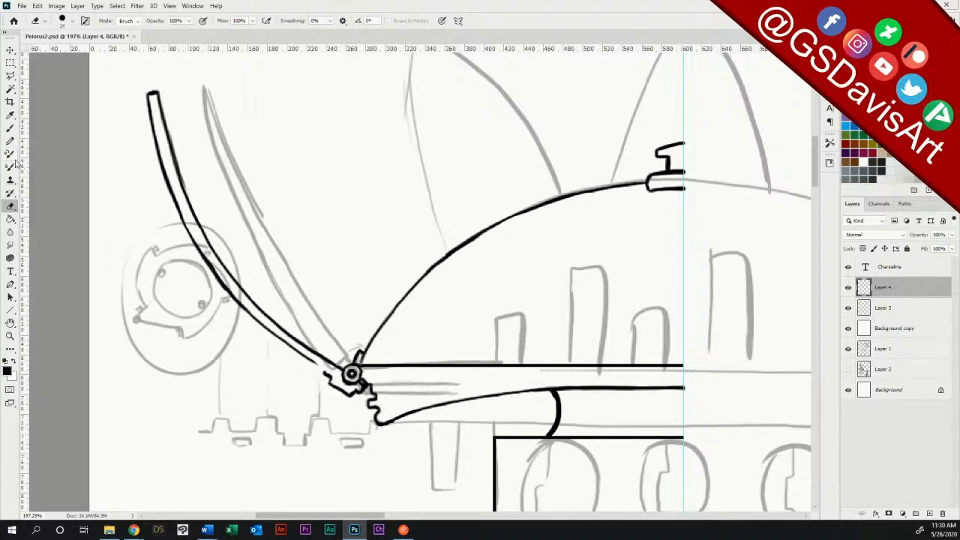
Step: Draw an angled brace from the petal's lower outer edge down to the bracket beneath the hinge
{"action": "left_click", "coordinate": [10, 128]}
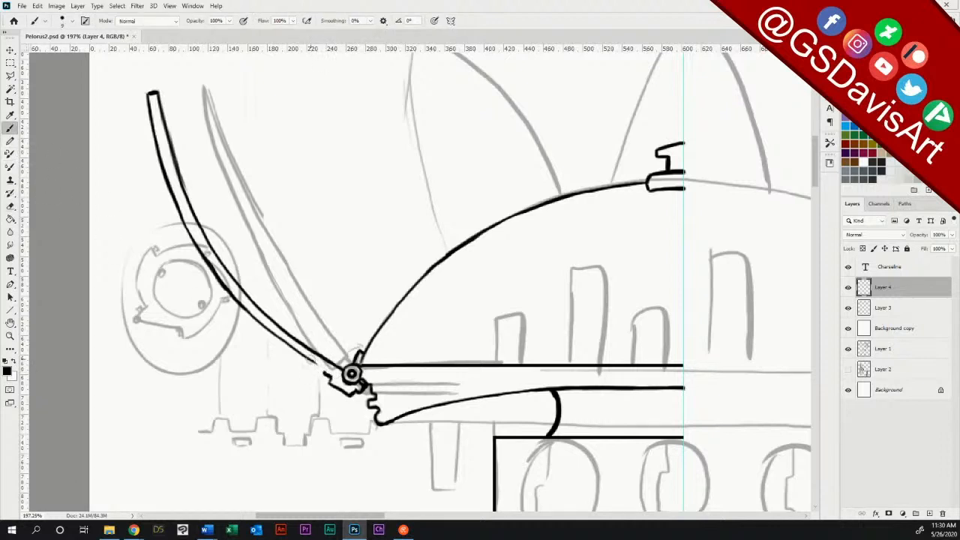
{"action": "left_click_drag", "start_coordinate": [327, 372], "coordinate": [332, 377]}
{"action": "mouse_move", "coordinate": [247, 310]}
{"action": "left_mouse_down"}
{"action": "mouse_move", "coordinate": [328, 396]}
{"action": "mouse_move", "coordinate": [345, 391]}
{"action": "left_mouse_up"}
{"action": "left_click_drag", "start_coordinate": [258, 323], "coordinate": [330, 403]}
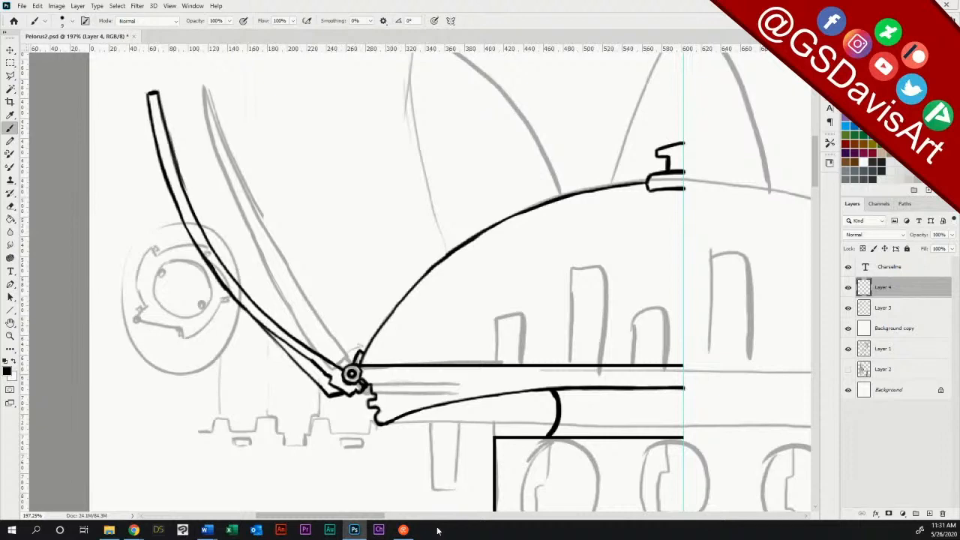
Step: Hide the Layer 1 sketch to review the inked half of the station, and show the sketch again
{"action": "double_click", "coordinate": [11, 335]}
{"action": "left_click_drag", "start_coordinate": [578, 399], "coordinate": [566, 400]}
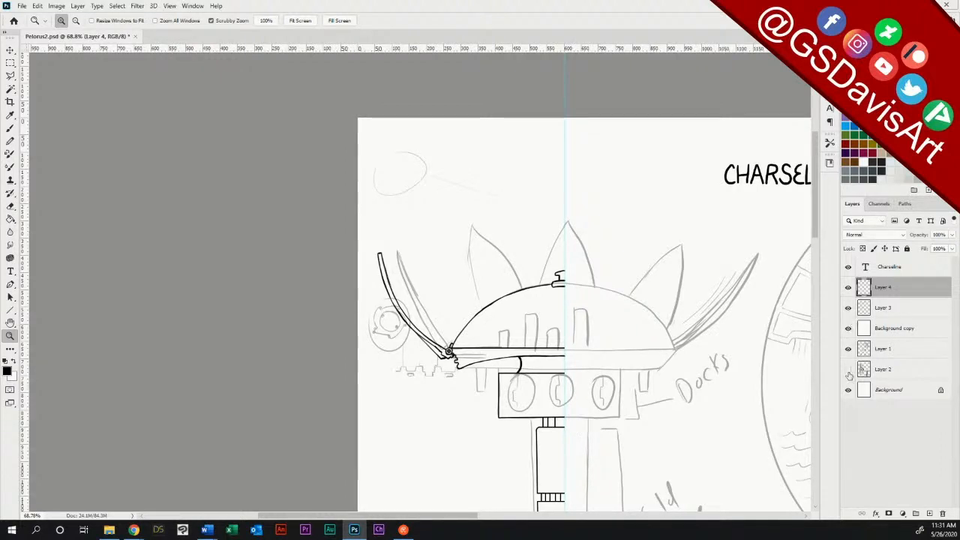
{"action": "left_click", "coordinate": [848, 349]}
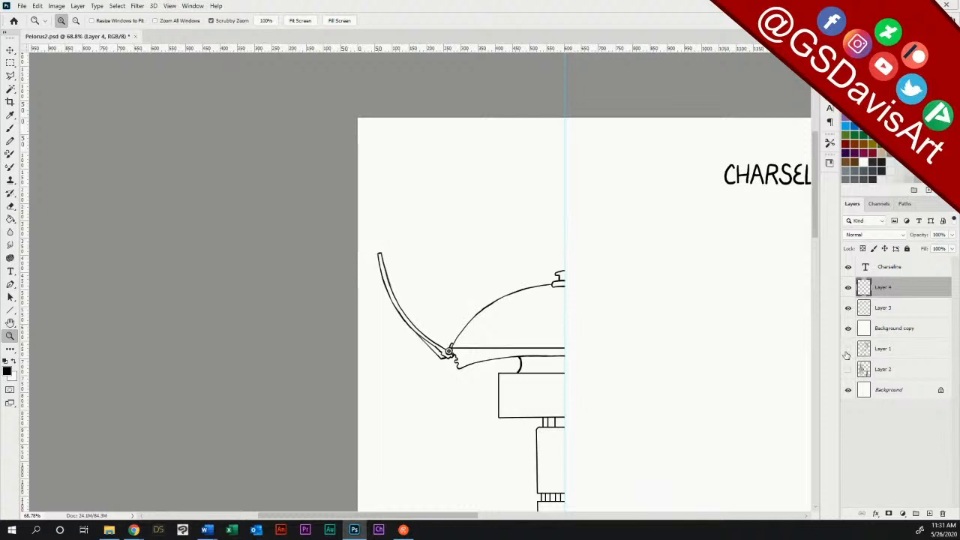
{"action": "left_click_drag", "start_coordinate": [815, 209], "coordinate": [819, 252]}
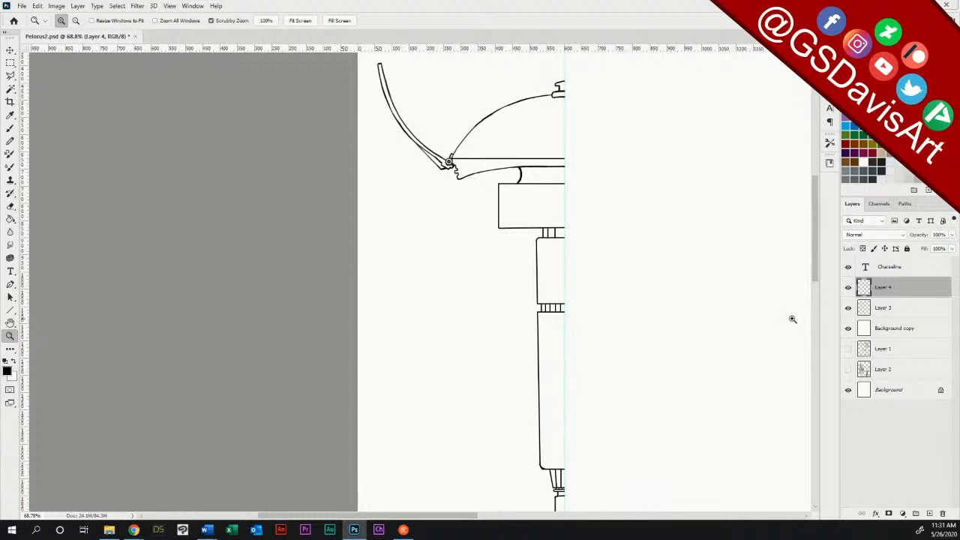
{"action": "scroll", "coordinate": [811, 271], "scroll_direction": "up", "scroll_amount": 2}
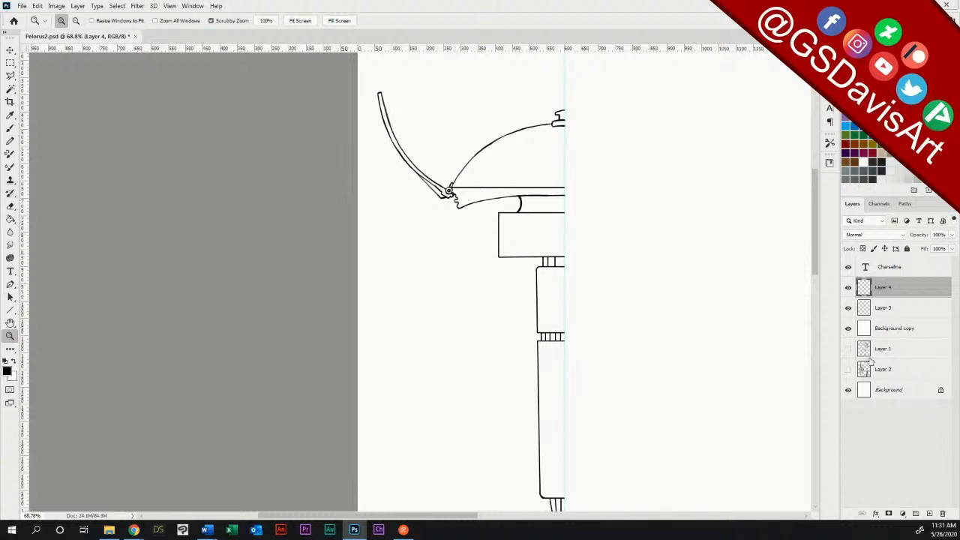
{"action": "left_click", "coordinate": [849, 349]}
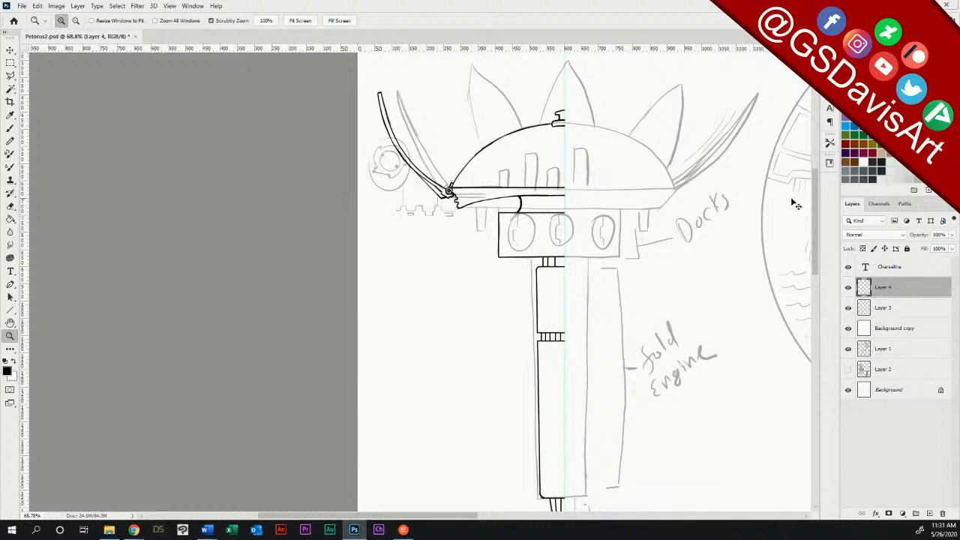
Step: Merge Layer 4 into Layer 3, and duplicate the merged line art layer
{"action": "key", "text": "Delete"}
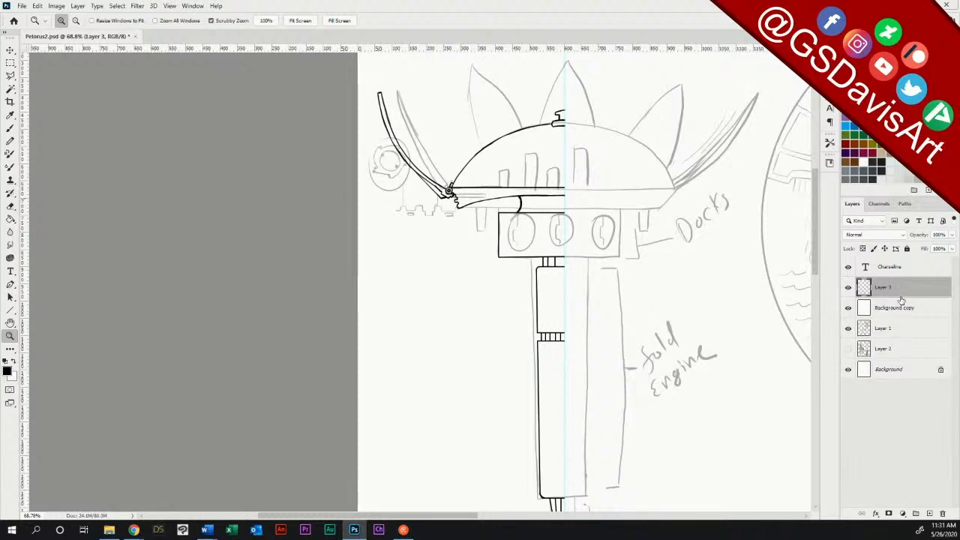
{"action": "mouse_move", "coordinate": [900, 291]}
{"action": "left_mouse_down"}
{"action": "mouse_move", "coordinate": [908, 487]}
{"action": "mouse_move", "coordinate": [929, 514]}
{"action": "left_mouse_up"}
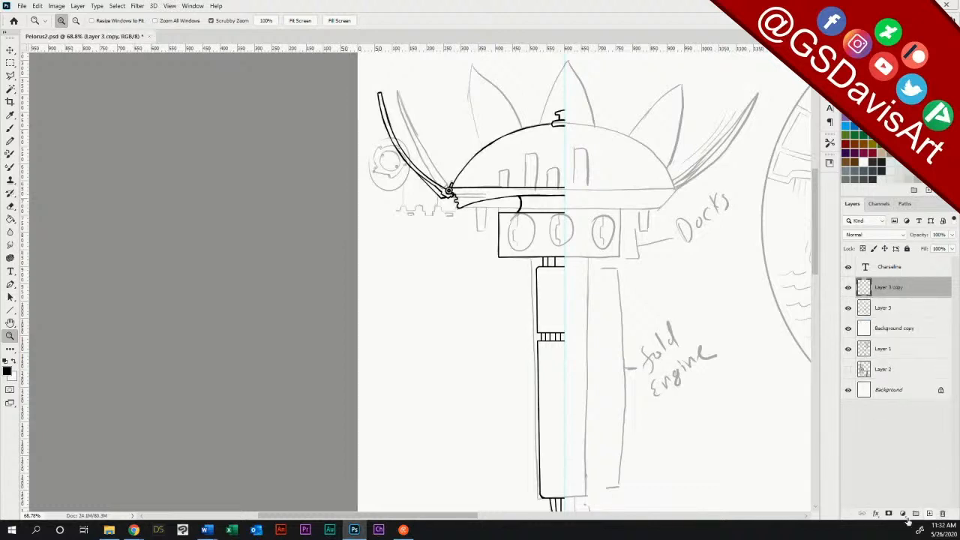
Step: Flip the Layer 3 copy horizontally and move it to the other side of the vertical centre guide
{"action": "left_click", "coordinate": [59, 6]}
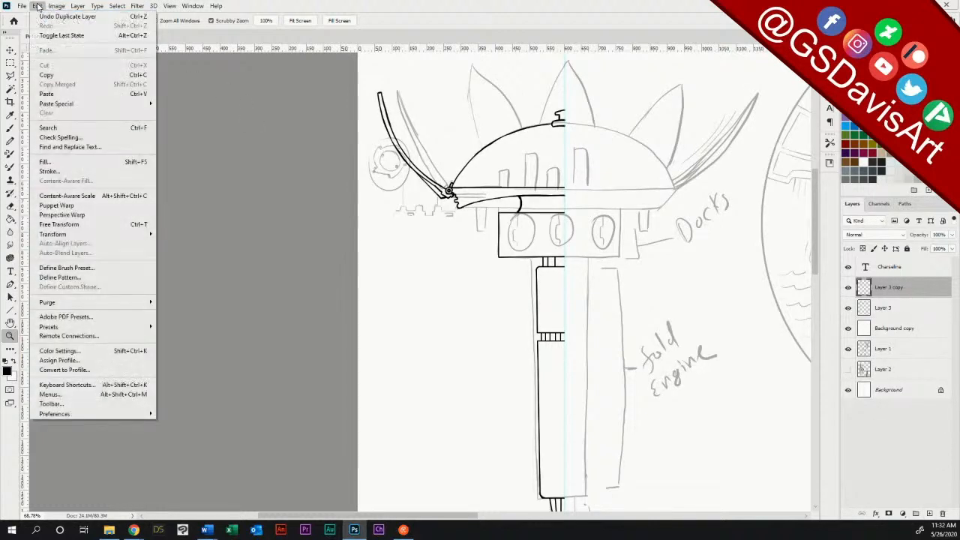
{"action": "mouse_move", "coordinate": [135, 235]}
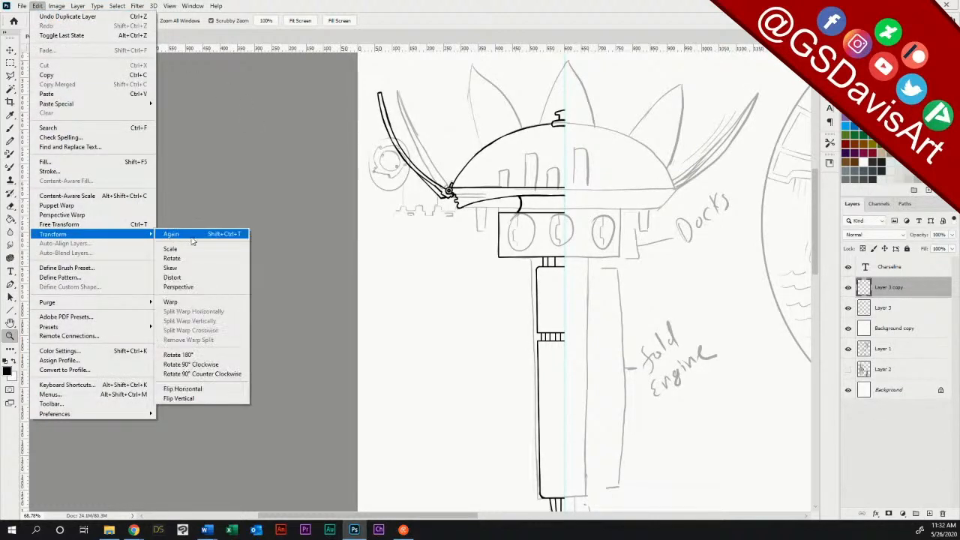
{"action": "left_click", "coordinate": [214, 390]}
{"action": "left_click", "coordinate": [12, 50]}
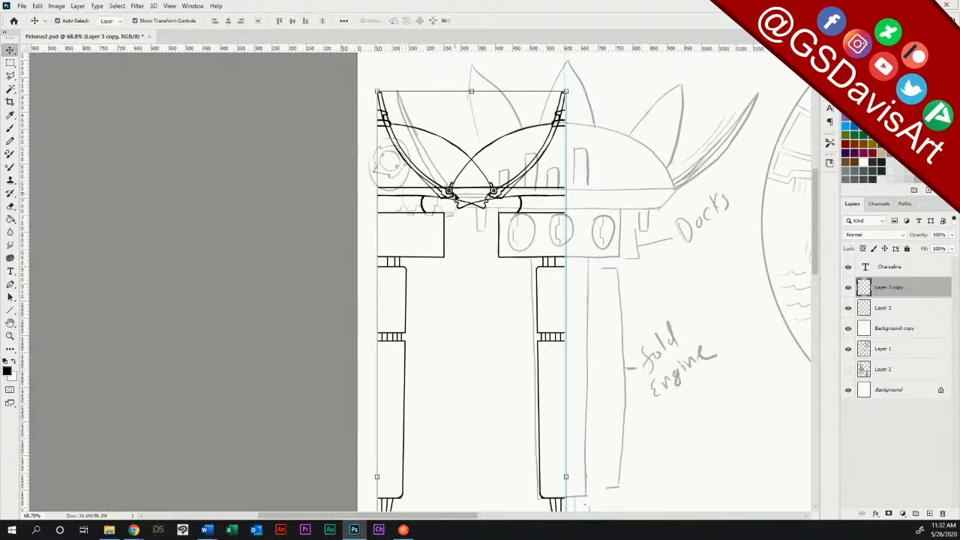
{"action": "left_click_drag", "start_coordinate": [497, 197], "coordinate": [695, 180]}
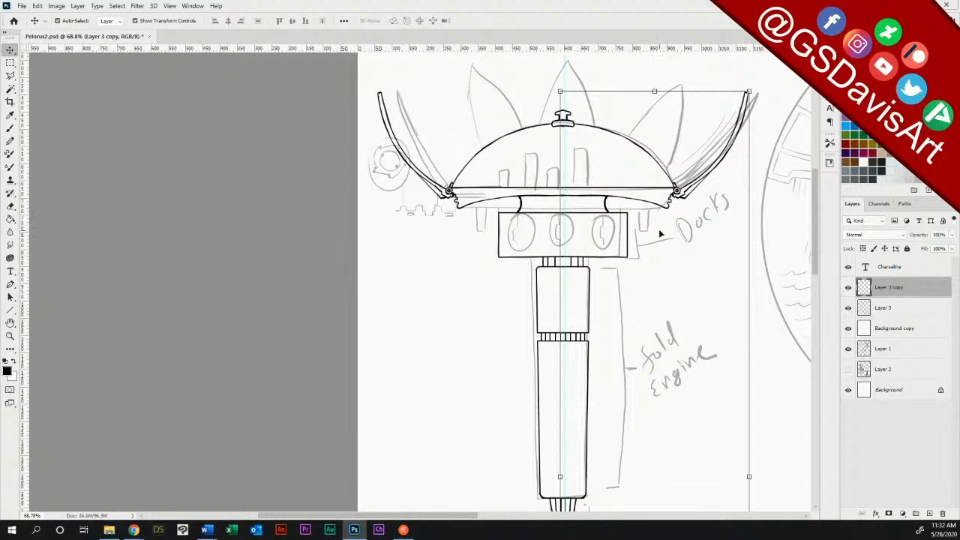
Step: Nudge the mirrored half sideways to line it up with the centre guide, and delete the Layer 3 copy
{"action": "key", "text": "Right"}
{"action": "key", "text": "Right"}
{"action": "key", "text": "Right"}
{"action": "key", "text": "Right"}
{"action": "key", "text": "Right"}
{"action": "key", "text": "Right"}
{"action": "key", "text": "Right"}
{"action": "key", "text": "Right"}
{"action": "key", "text": "Left"}
{"action": "key", "text": "Left"}
{"action": "key", "text": "Left"}
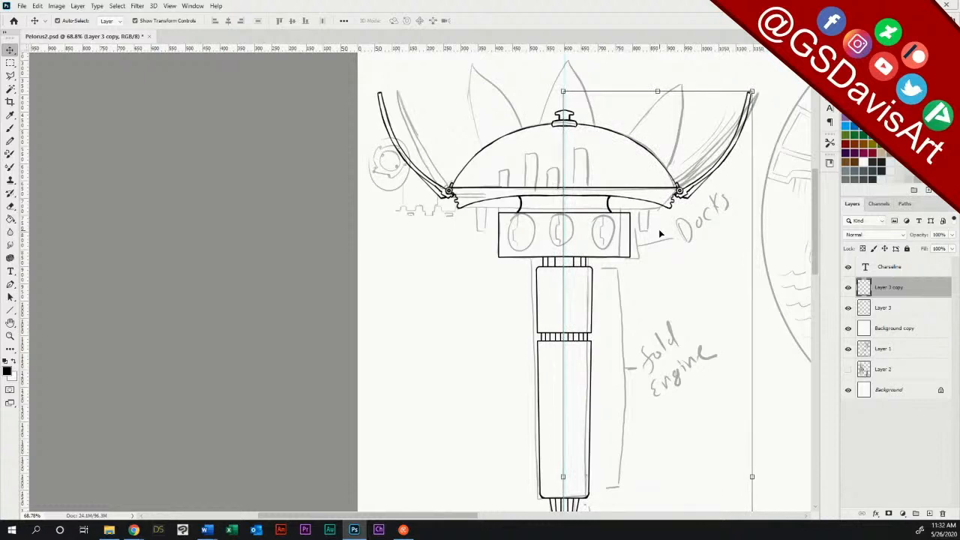
{"action": "key", "text": "Right"}
{"action": "key", "text": "Right"}
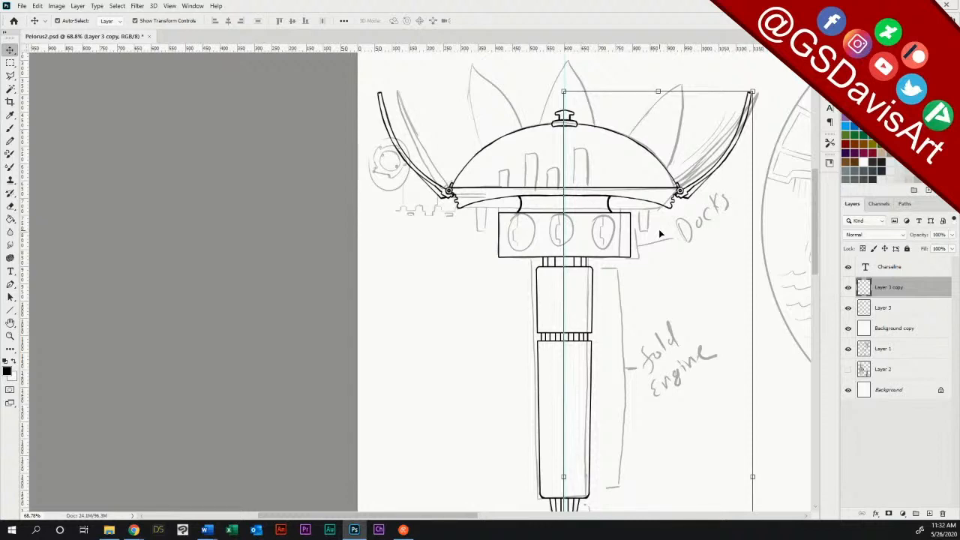
{"action": "mouse_move", "coordinate": [899, 291]}
{"action": "left_mouse_down"}
{"action": "mouse_move", "coordinate": [930, 375]}
{"action": "mouse_move", "coordinate": [944, 513]}
{"action": "left_mouse_up"}
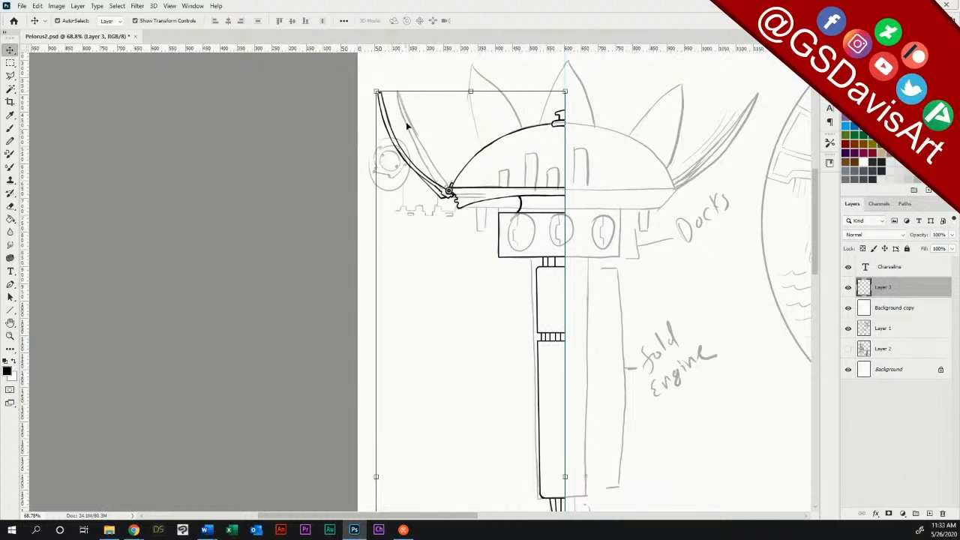
Step: Add a horizontal guide at the outer petal's tip, and ink a second curved petal from the guide down to the dome on Layer 3
{"action": "left_click_drag", "start_coordinate": [427, 50], "coordinate": [428, 92]}
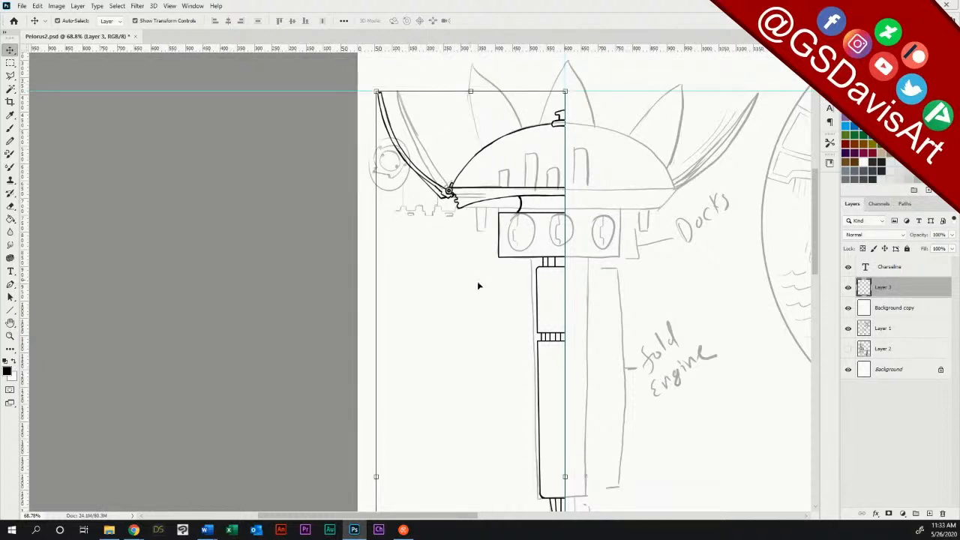
{"action": "left_click", "coordinate": [9, 335]}
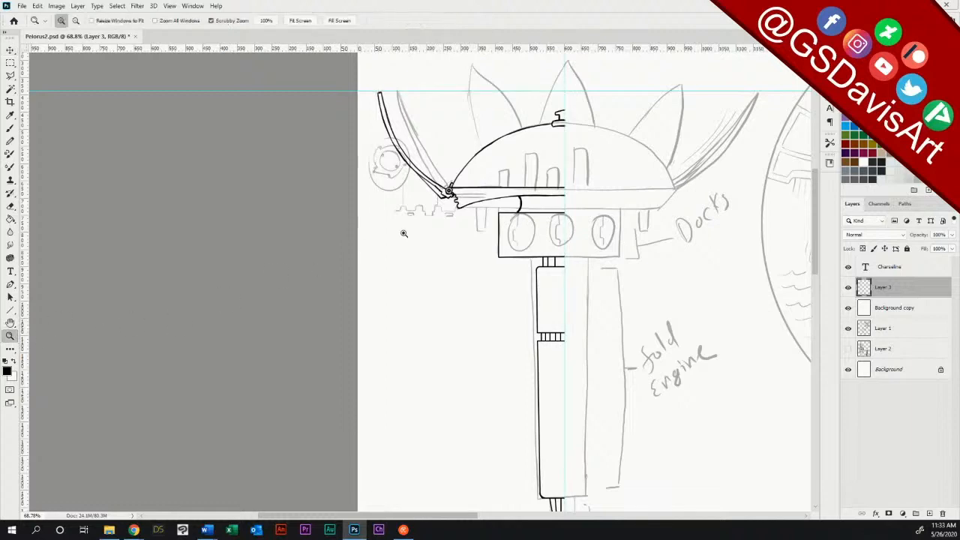
{"action": "left_click_drag", "start_coordinate": [509, 140], "coordinate": [557, 144]}
{"action": "left_click_drag", "start_coordinate": [815, 201], "coordinate": [816, 180]}
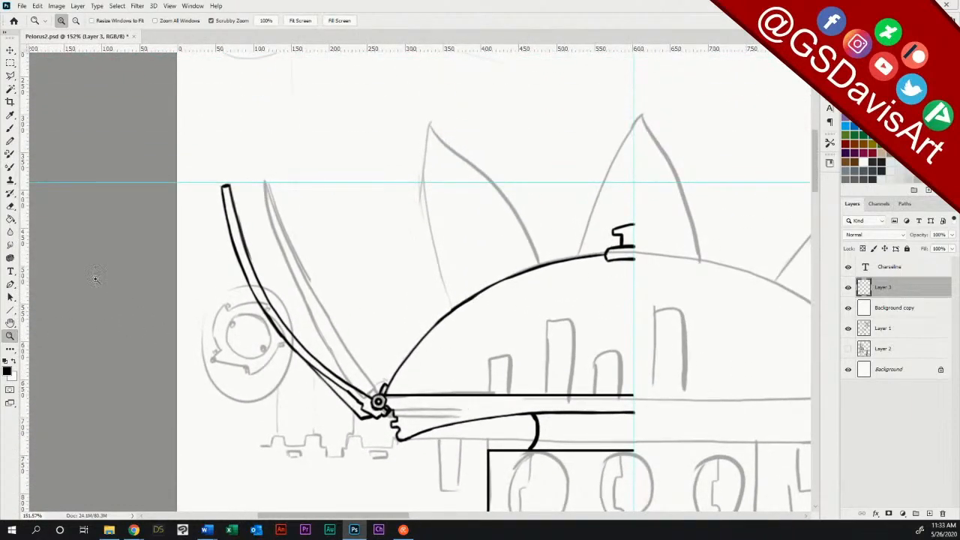
{"action": "left_click", "coordinate": [10, 128]}
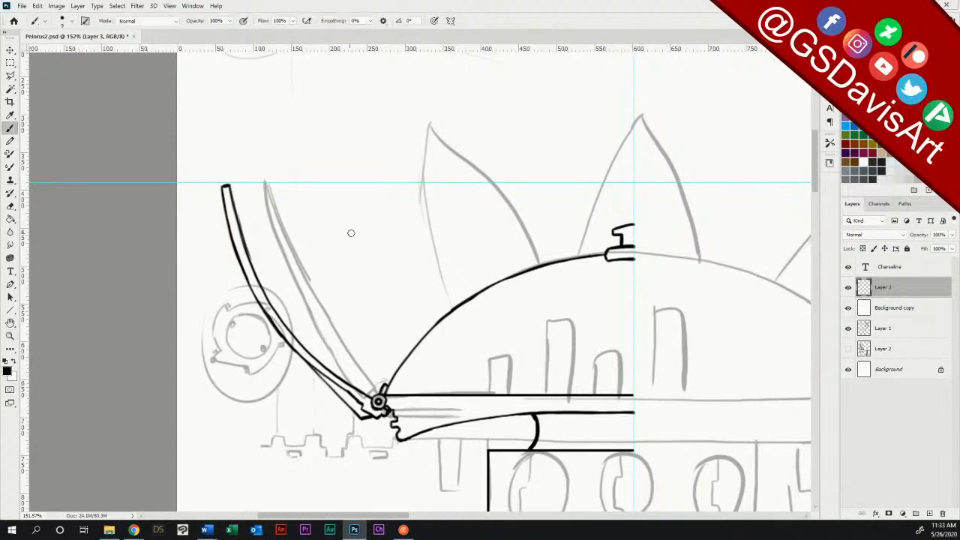
{"action": "mouse_move", "coordinate": [344, 183]}
{"action": "left_mouse_down"}
{"action": "mouse_move", "coordinate": [355, 270]}
{"action": "mouse_move", "coordinate": [395, 368]}
{"action": "left_mouse_up"}
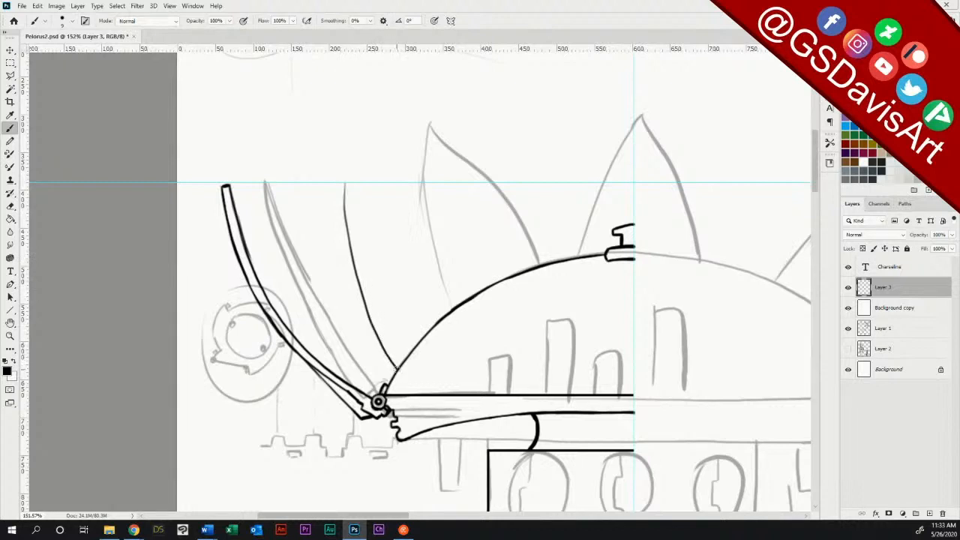
{"action": "mouse_move", "coordinate": [346, 183]}
{"action": "left_mouse_down"}
{"action": "mouse_move", "coordinate": [394, 273]}
{"action": "mouse_move", "coordinate": [439, 321]}
{"action": "left_mouse_up"}
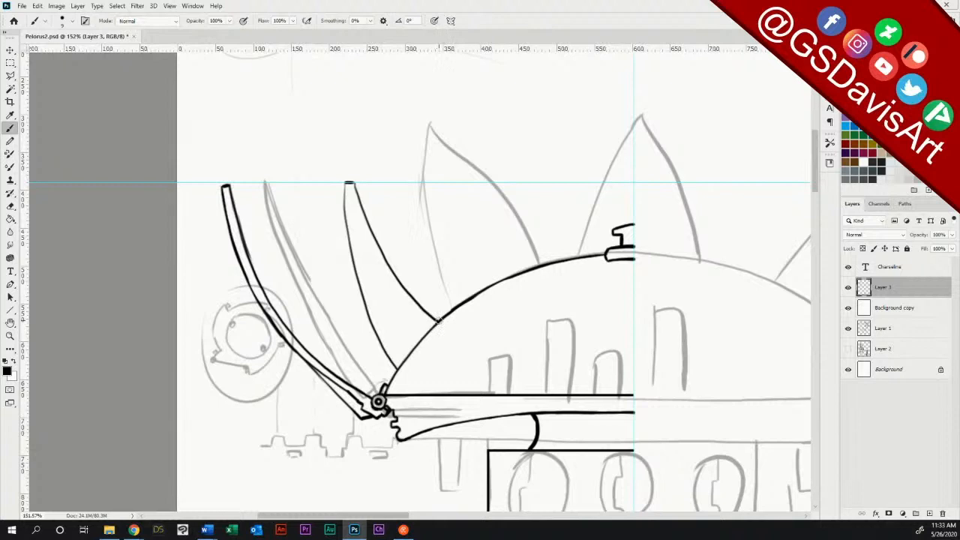
Step: Redraw the second petal's outer edge down to the hinge, erase the earlier edge, and add a thin parallel line inside it
{"action": "mouse_move", "coordinate": [346, 186]}
{"action": "left_mouse_down"}
{"action": "mouse_move", "coordinate": [350, 279]}
{"action": "mouse_move", "coordinate": [387, 382]}
{"action": "mouse_move", "coordinate": [391, 370]}
{"action": "left_mouse_up"}
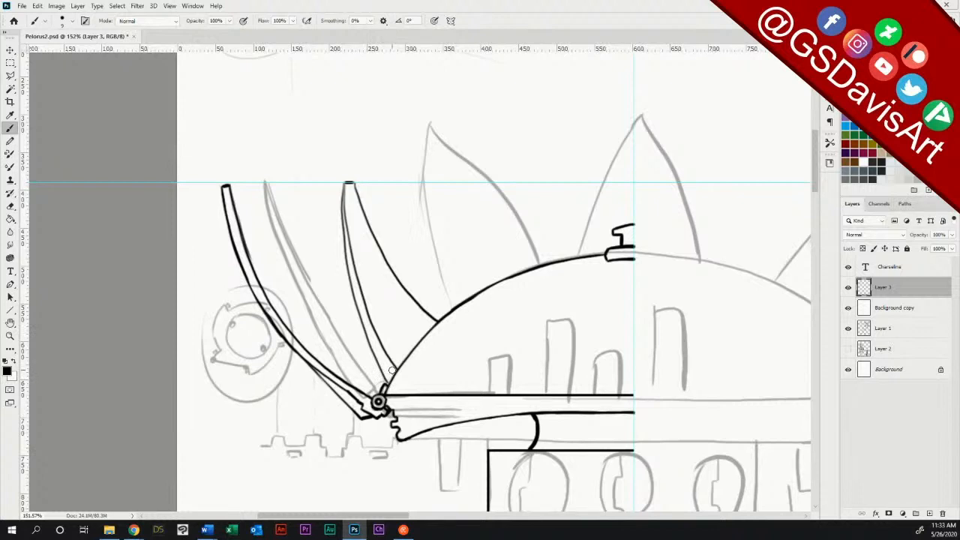
{"action": "left_click", "coordinate": [10, 207]}
{"action": "mouse_move", "coordinate": [353, 259]}
{"action": "left_mouse_down"}
{"action": "mouse_move", "coordinate": [348, 190]}
{"action": "mouse_move", "coordinate": [350, 242]}
{"action": "mouse_move", "coordinate": [391, 360]}
{"action": "left_mouse_up"}
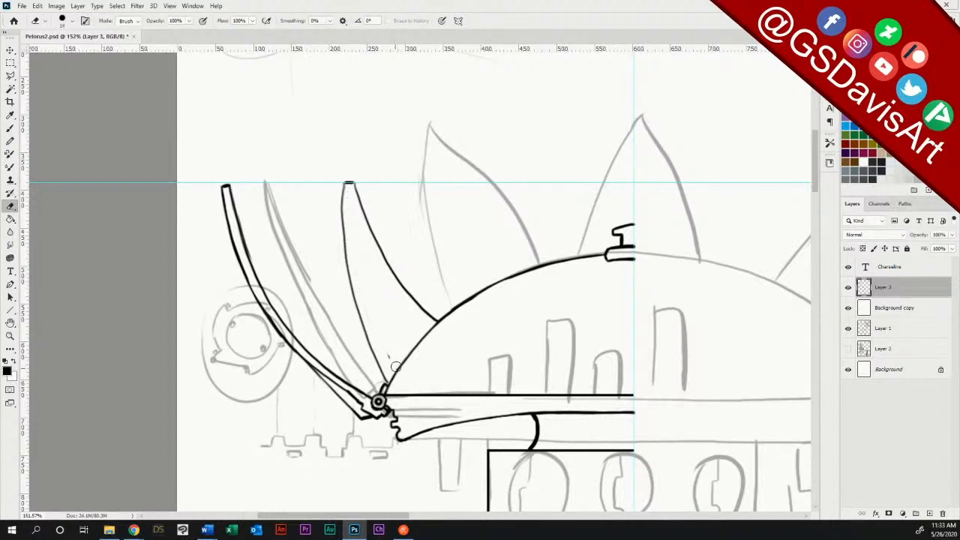
{"action": "left_click", "coordinate": [388, 357]}
{"action": "left_click", "coordinate": [10, 127]}
{"action": "left_click", "coordinate": [348, 183]}
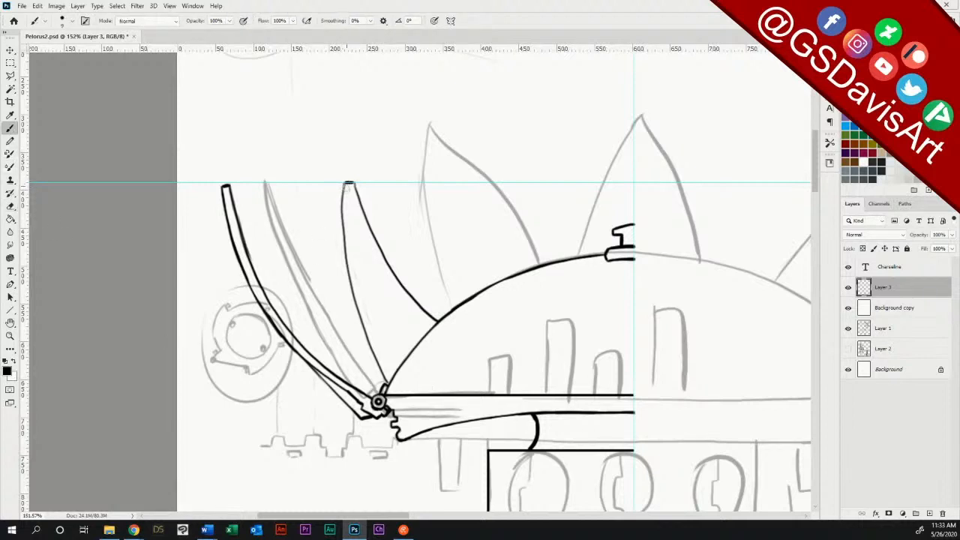
{"action": "left_click_drag", "start_coordinate": [347, 237], "coordinate": [388, 375]}
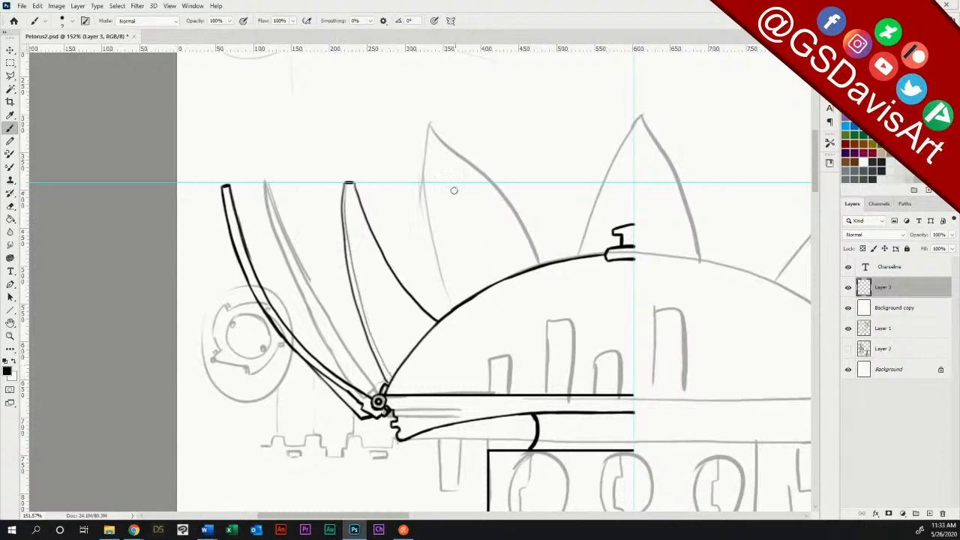
{"action": "left_click_drag", "start_coordinate": [451, 183], "coordinate": [457, 303]}
{"action": "mouse_move", "coordinate": [451, 184]}
{"action": "left_mouse_down"}
{"action": "mouse_move", "coordinate": [463, 183]}
{"action": "mouse_move", "coordinate": [501, 278]}
{"action": "left_mouse_up"}
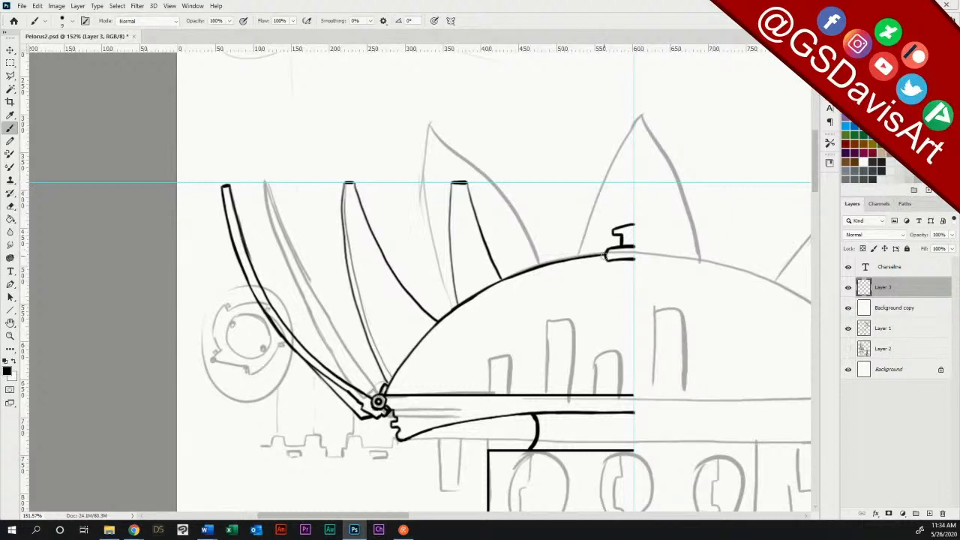
{"action": "key", "text": "ctrl+z"}
{"action": "key", "text": "ctrl+z"}
{"action": "key", "text": "ctrl+z"}
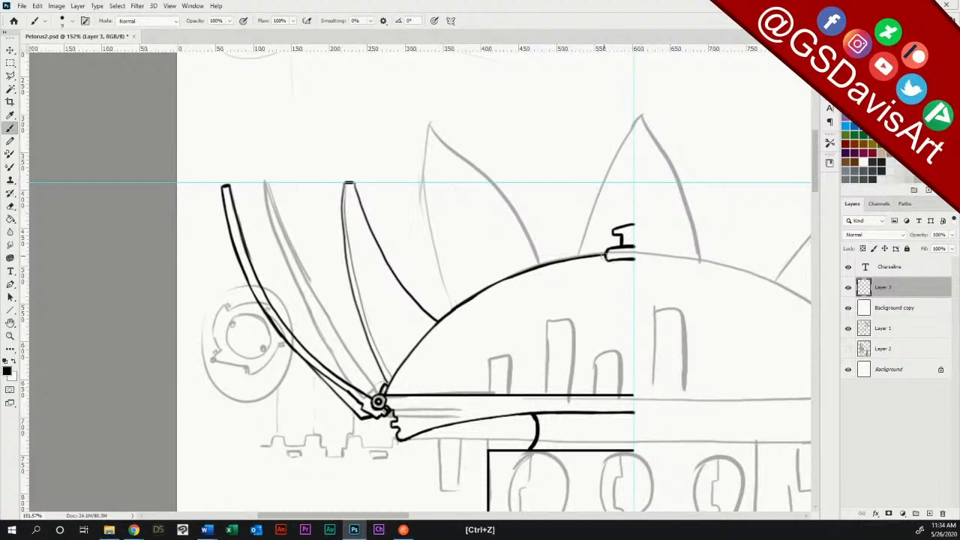
Step: Ink a flat-tipped third petal between the second petal and the dome's top, and erase the excess thickness from its edges
{"action": "mouse_move", "coordinate": [493, 185]}
{"action": "left_mouse_down"}
{"action": "mouse_move", "coordinate": [491, 284]}
{"action": "mouse_move", "coordinate": [493, 189]}
{"action": "mouse_move", "coordinate": [502, 182]}
{"action": "mouse_move", "coordinate": [519, 183]}
{"action": "mouse_move", "coordinate": [515, 212]}
{"action": "mouse_move", "coordinate": [534, 267]}
{"action": "left_mouse_up"}
{"action": "left_click_drag", "start_coordinate": [496, 183], "coordinate": [487, 283]}
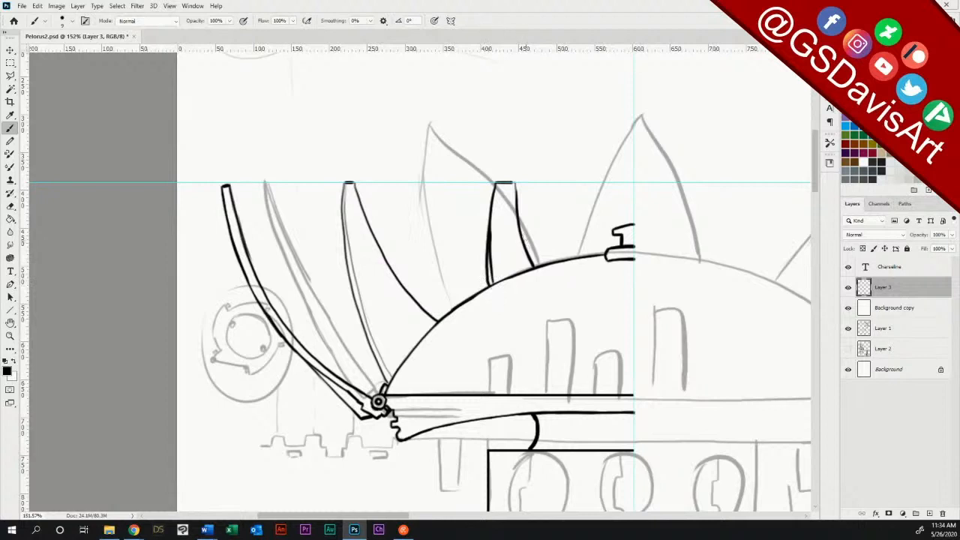
{"action": "left_click_drag", "start_coordinate": [516, 183], "coordinate": [535, 267]}
{"action": "left_click_drag", "start_coordinate": [518, 218], "coordinate": [515, 176]}
{"action": "key", "text": "e"}
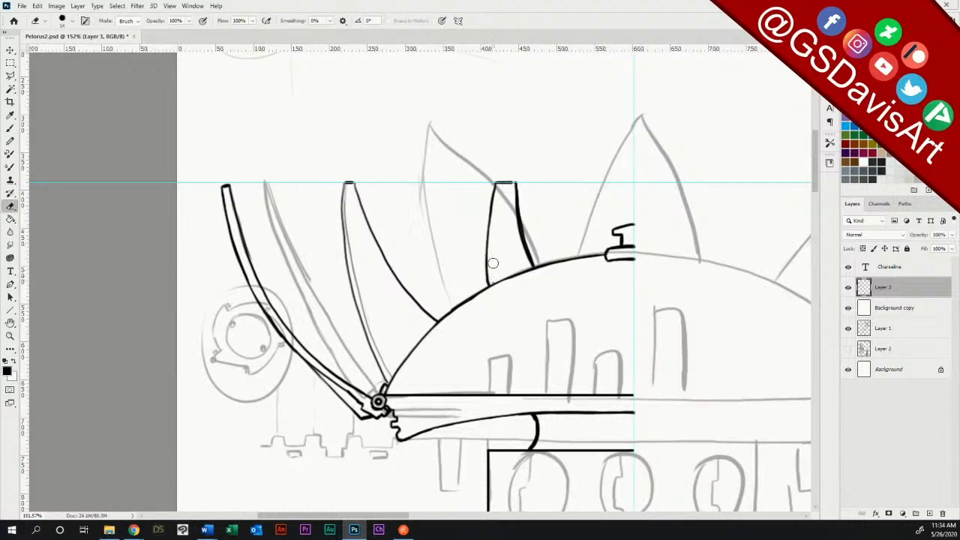
{"action": "left_click_drag", "start_coordinate": [515, 202], "coordinate": [520, 241]}
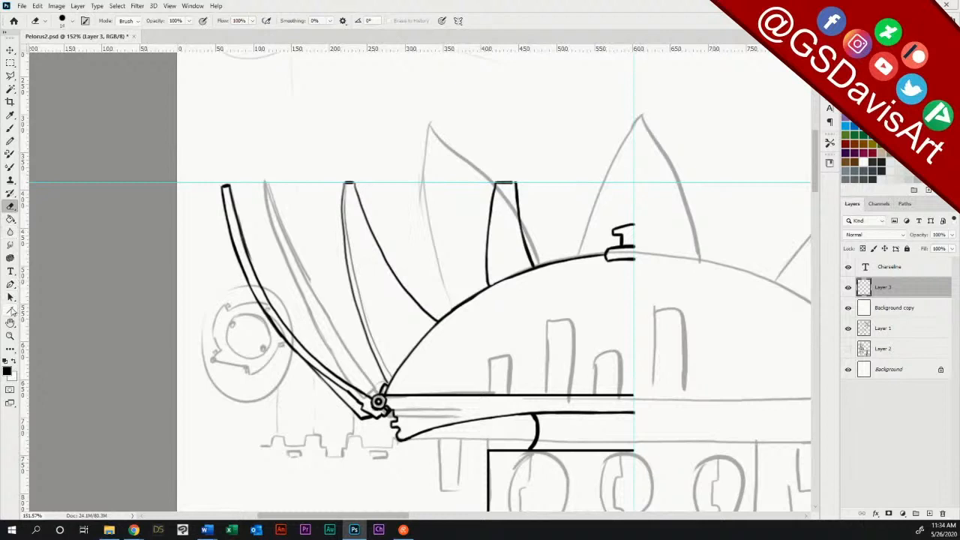
Step: Ink the left half of a central petal behind the dome's top fitting, from the horizontal guide down to the dome
{"action": "left_click", "coordinate": [10, 128]}
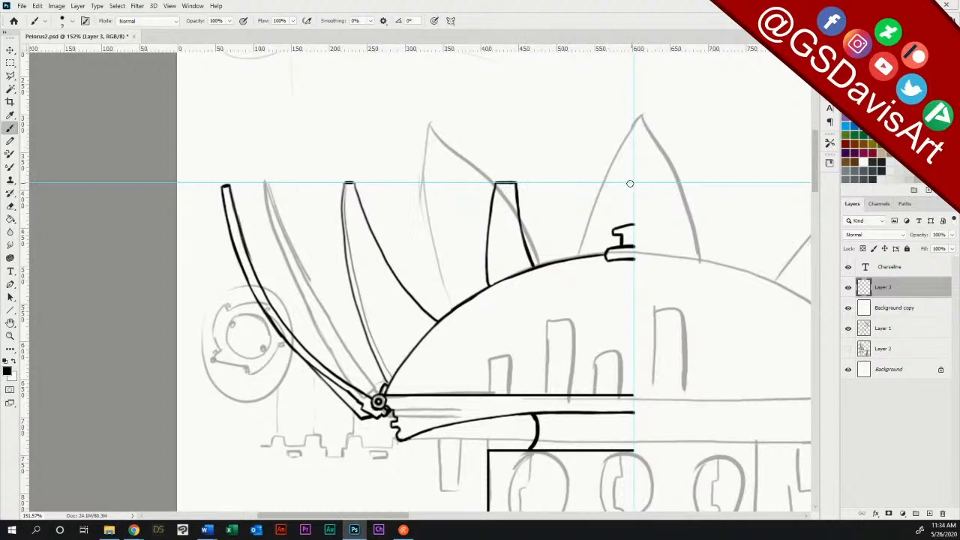
{"action": "left_click_drag", "start_coordinate": [630, 183], "coordinate": [604, 252]}
{"action": "left_click_drag", "start_coordinate": [617, 200], "coordinate": [622, 184]}
{"action": "left_click_drag", "start_coordinate": [603, 251], "coordinate": [620, 190]}
Step: Brush thin lines across the dome that continue the edges of the second, third and central petals downward
{"action": "left_click_drag", "start_coordinate": [448, 331], "coordinate": [480, 392]}
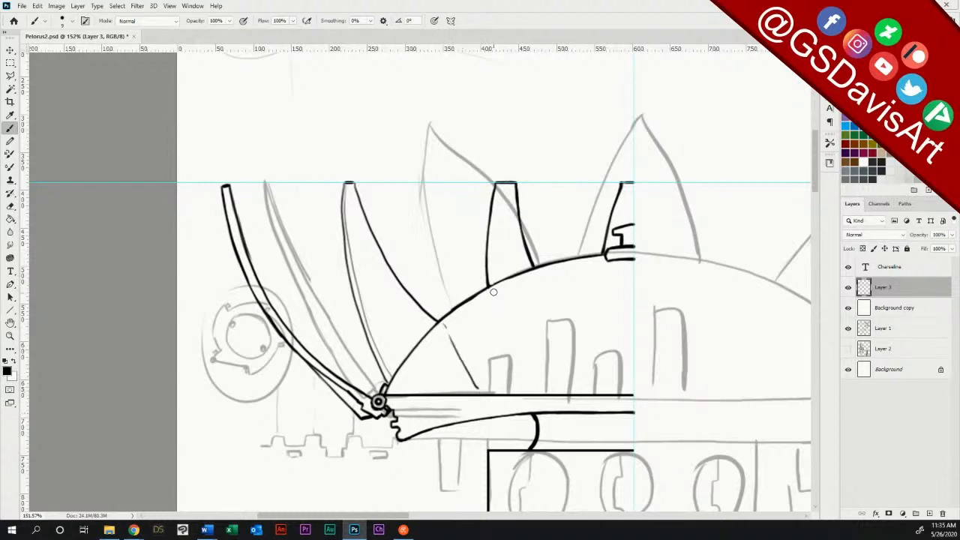
{"action": "left_click_drag", "start_coordinate": [491, 295], "coordinate": [500, 343]}
{"action": "left_click_drag", "start_coordinate": [538, 277], "coordinate": [553, 320]}
{"action": "left_click_drag", "start_coordinate": [602, 261], "coordinate": [589, 342]}
Step: Redraw the second petal's inner edge to meet the dome lower, continue it across the dome, and erase the old edge and line
{"action": "left_click_drag", "start_coordinate": [389, 270], "coordinate": [420, 327]}
{"action": "left_click_drag", "start_coordinate": [390, 264], "coordinate": [478, 399]}
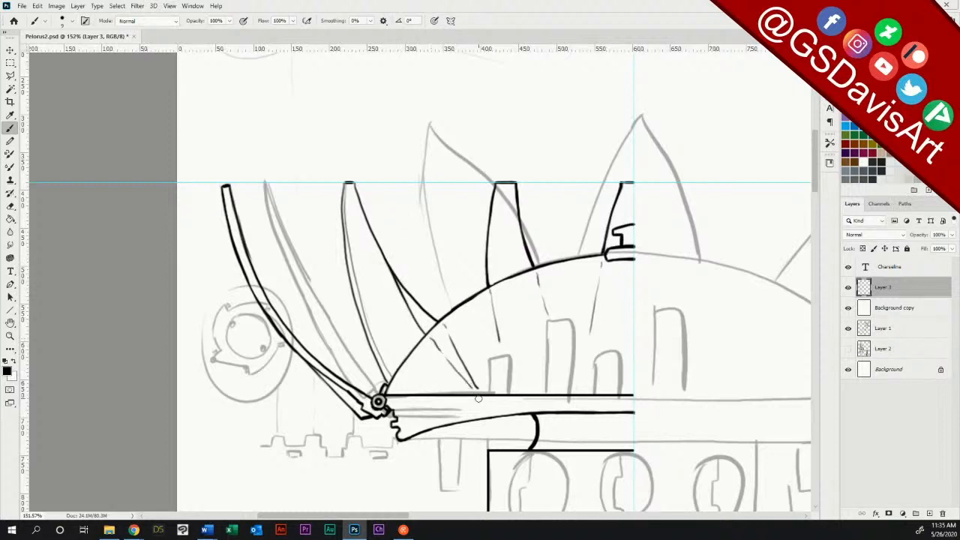
{"action": "left_click", "coordinate": [11, 205]}
{"action": "left_click_drag", "start_coordinate": [442, 330], "coordinate": [481, 395]}
{"action": "mouse_move", "coordinate": [419, 303]}
{"action": "left_mouse_down"}
{"action": "mouse_move", "coordinate": [398, 271]}
{"action": "mouse_move", "coordinate": [411, 298]}
{"action": "mouse_move", "coordinate": [394, 265]}
{"action": "mouse_move", "coordinate": [435, 319]}
{"action": "left_mouse_up"}
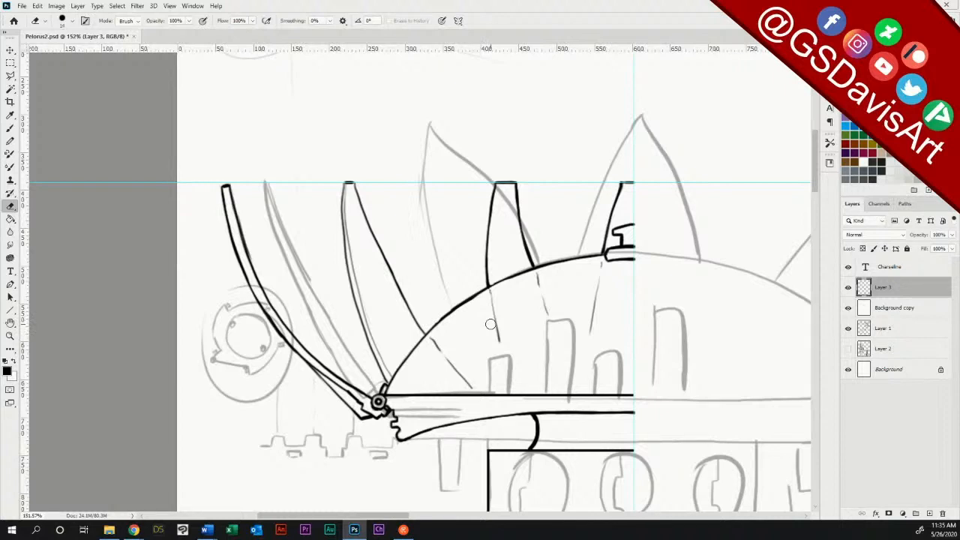
Step: Remove the horizontal guide at the petal tips, and duplicate Layer 3
{"action": "left_click", "coordinate": [11, 49]}
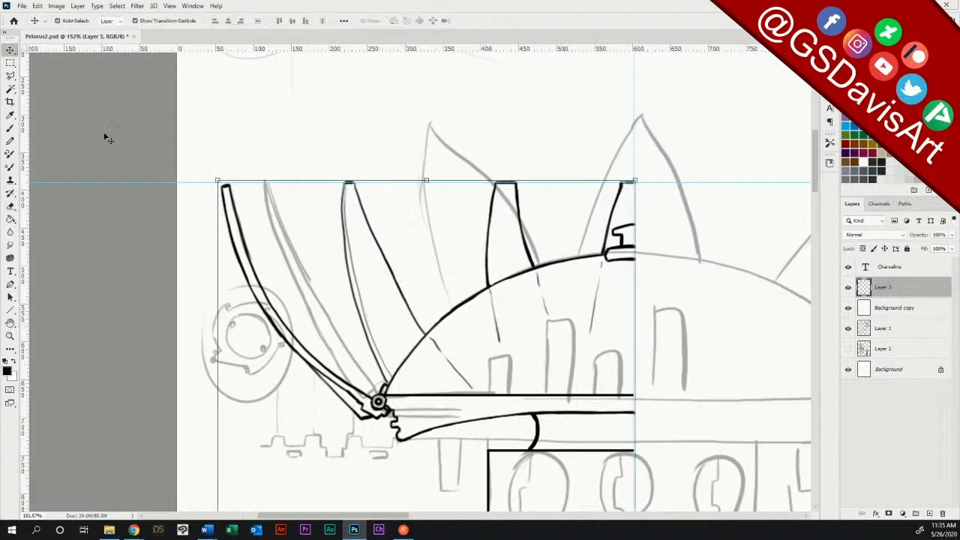
{"action": "left_click_drag", "start_coordinate": [126, 178], "coordinate": [146, 30]}
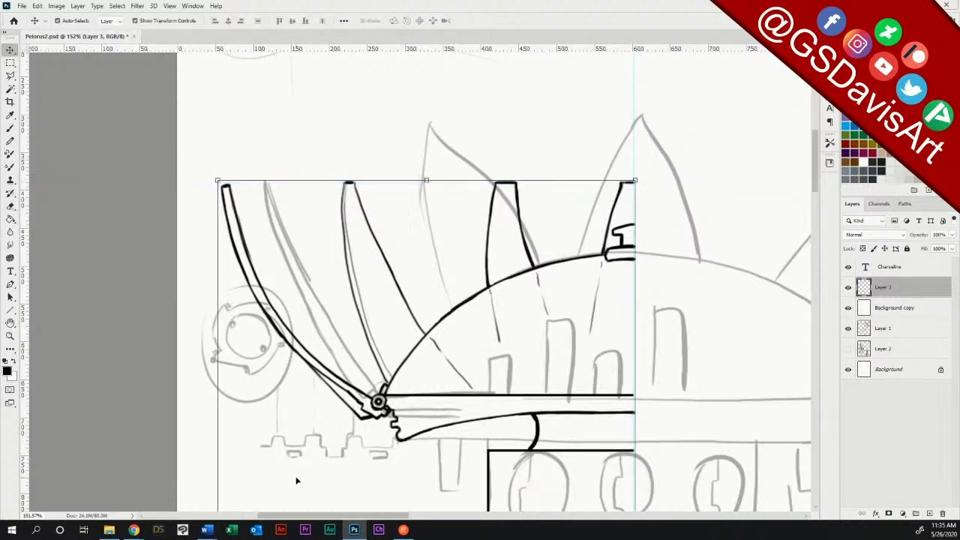
{"action": "double_click", "coordinate": [11, 336]}
{"action": "left_click_drag", "start_coordinate": [582, 410], "coordinate": [538, 411]}
{"action": "left_click_drag", "start_coordinate": [816, 230], "coordinate": [816, 260]}
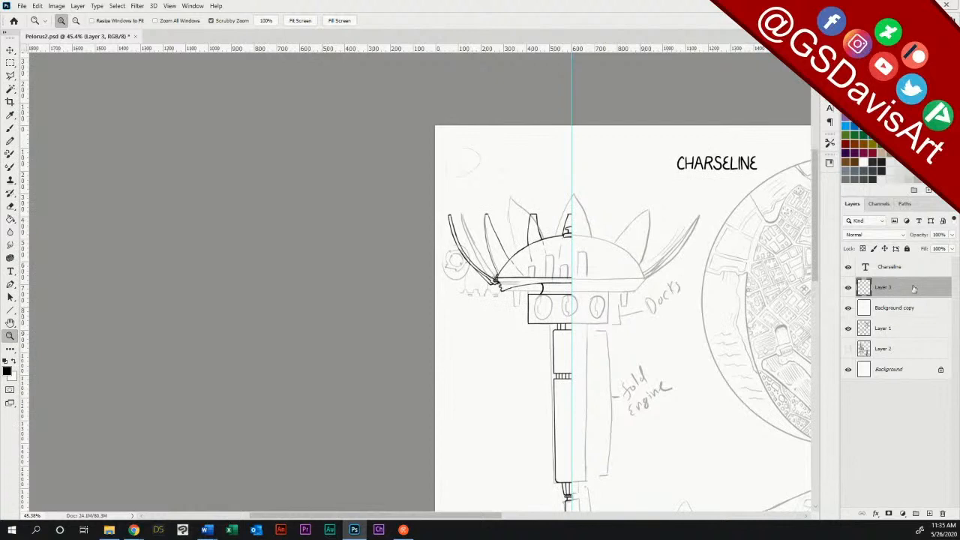
{"action": "left_click_drag", "start_coordinate": [908, 287], "coordinate": [930, 513]}
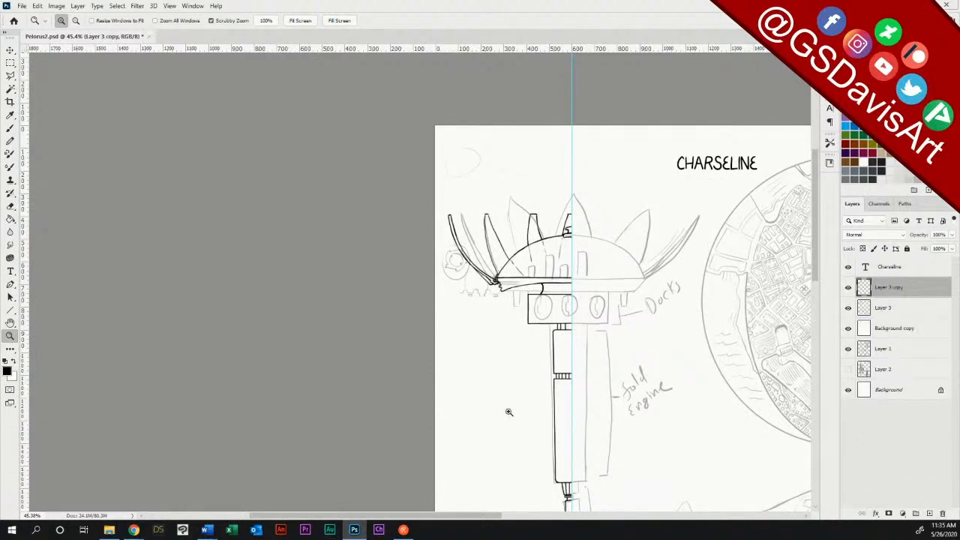
Step: Flip the duplicated half with its new petals horizontally, and move it against the centre guide to complete the station
{"action": "left_click", "coordinate": [10, 49]}
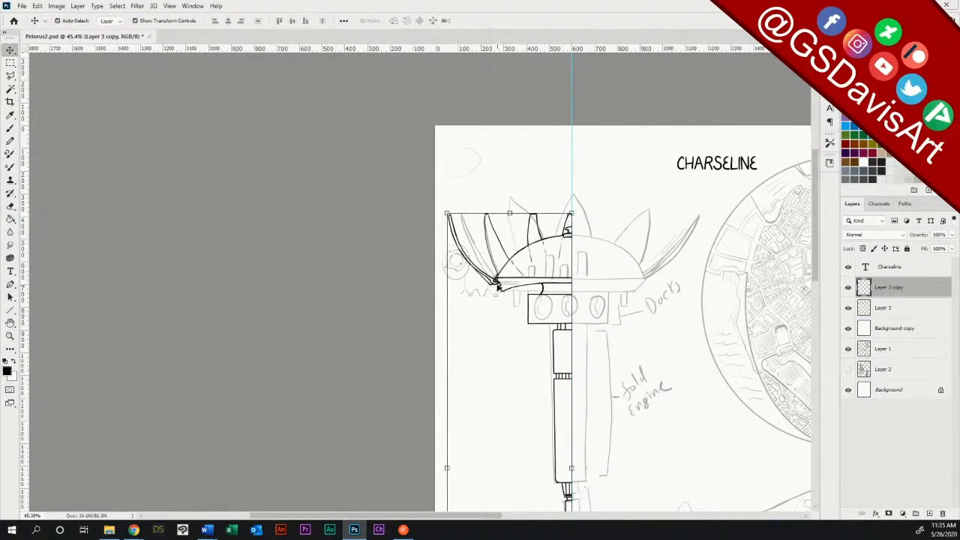
{"action": "left_click", "coordinate": [55, 6]}
{"action": "mouse_move", "coordinate": [40, 8]}
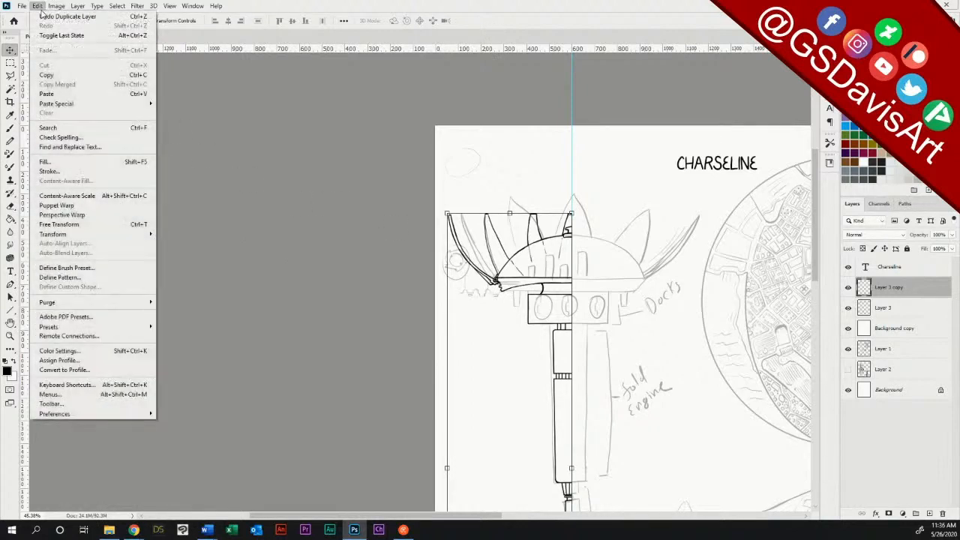
{"action": "mouse_move", "coordinate": [98, 235]}
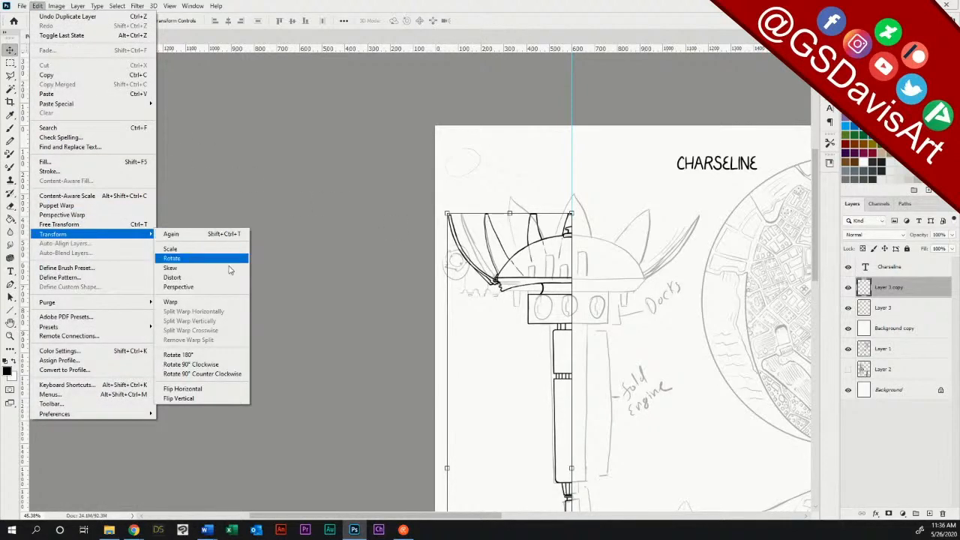
{"action": "left_click", "coordinate": [219, 389]}
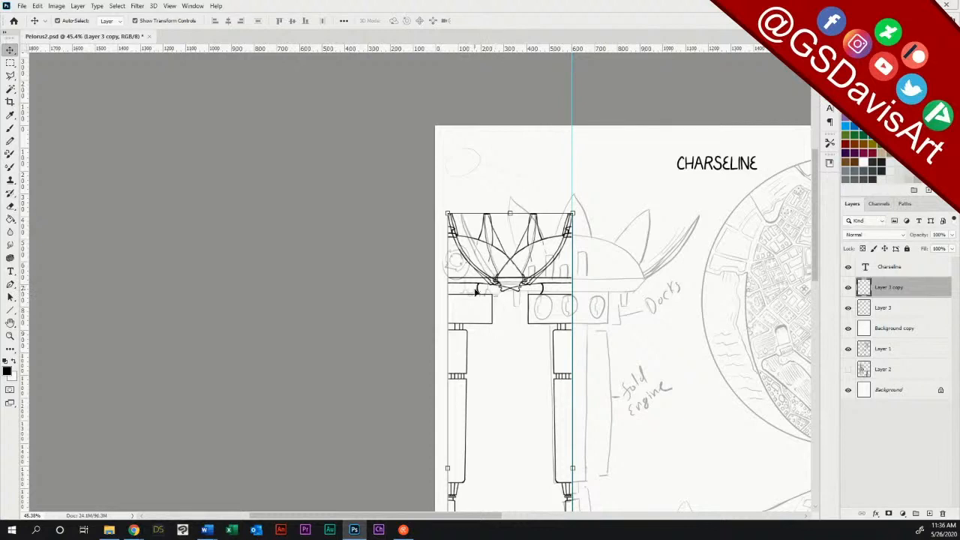
{"action": "left_click_drag", "start_coordinate": [478, 292], "coordinate": [604, 290]}
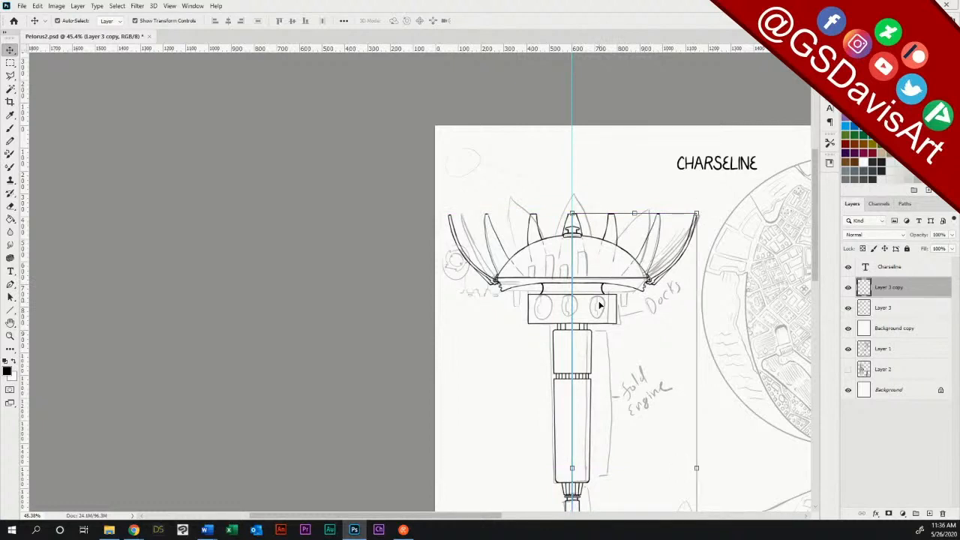
Step: Nudge the mirrored half slightly left towards the centre, and hide the Layer 1 sketch
{"action": "key", "text": "Left"}
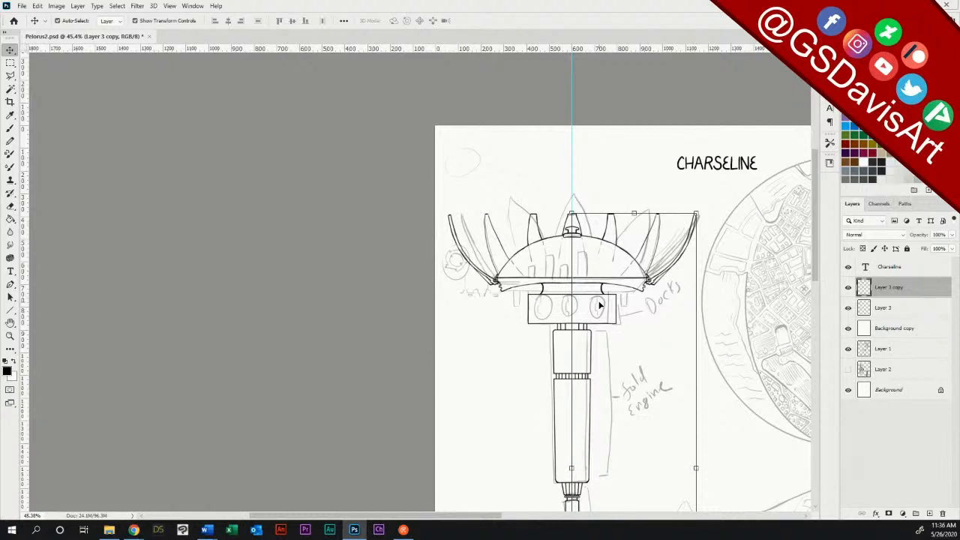
{"action": "left_click", "coordinate": [11, 63]}
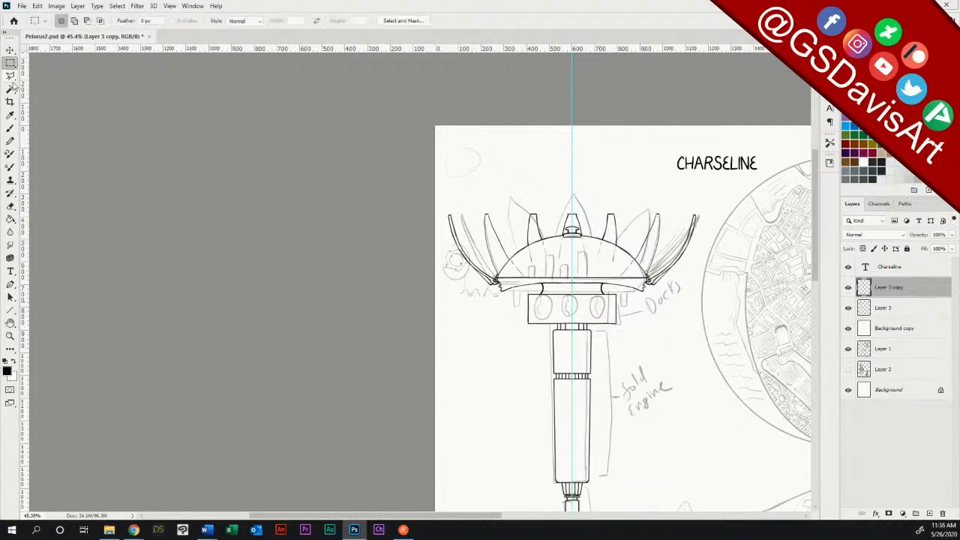
{"action": "left_click", "coordinate": [848, 370]}
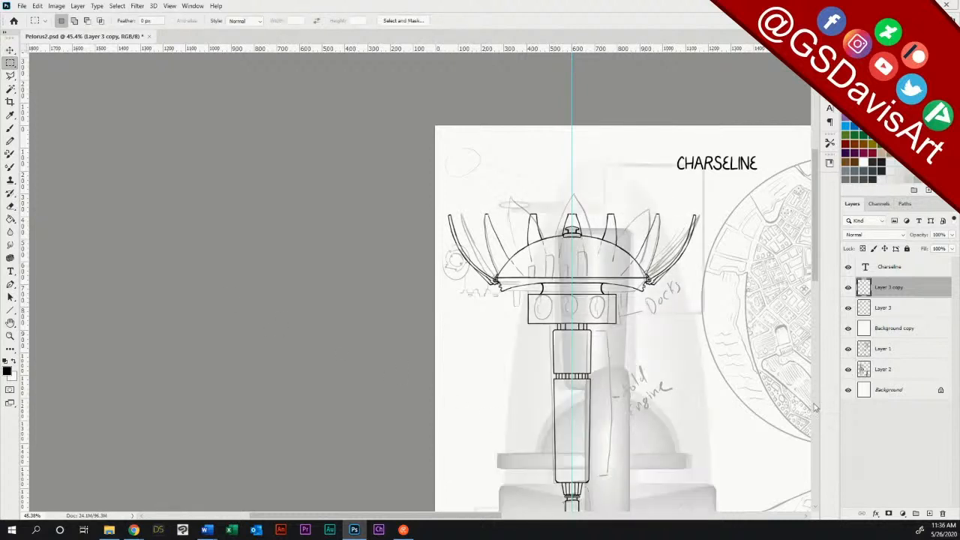
{"action": "left_click", "coordinate": [848, 370]}
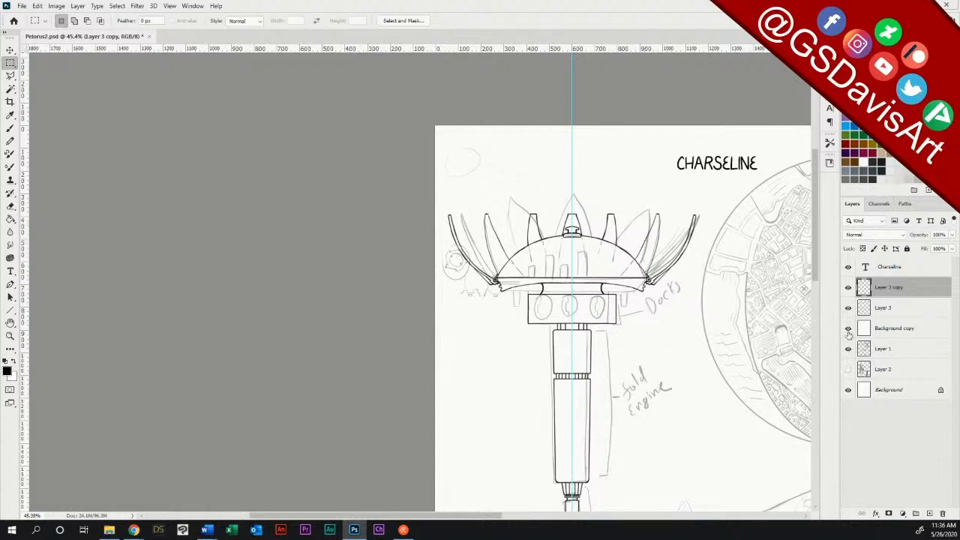
{"action": "left_click", "coordinate": [848, 349]}
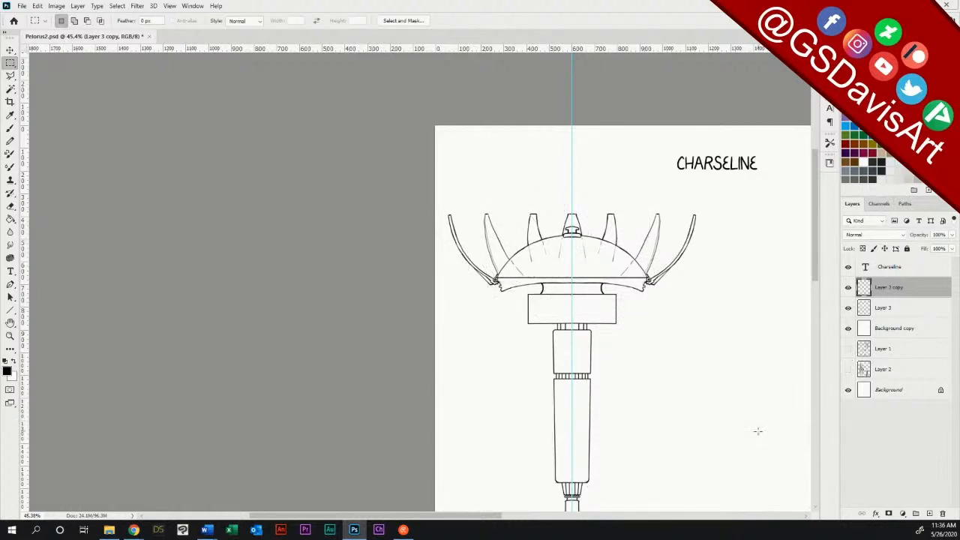
Step: Remove the vertical centre guide, and nudge Layer 3 copy left to close the gaps along the shaft's centre seam
{"action": "key", "text": "v"}
{"action": "left_click_drag", "start_coordinate": [571, 107], "coordinate": [30, 122]}
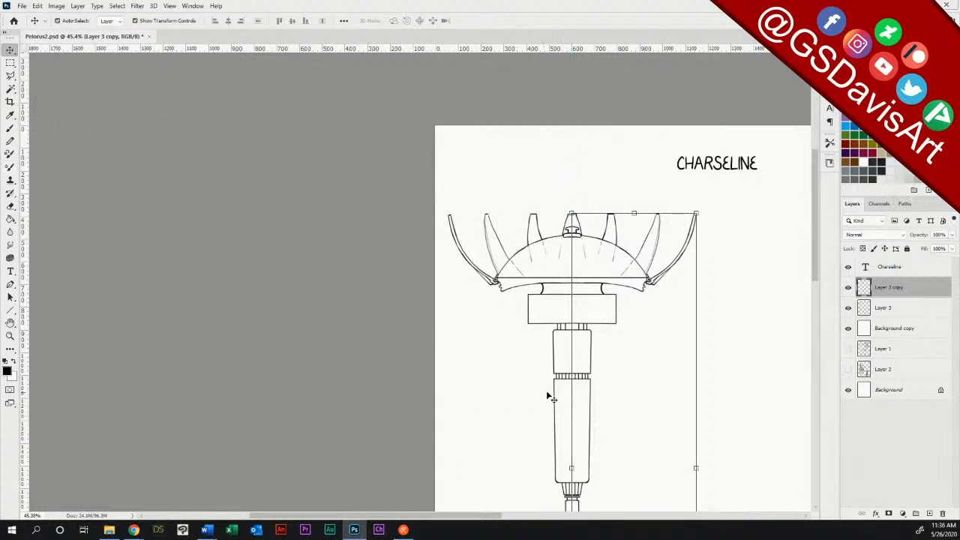
{"action": "left_click", "coordinate": [647, 267]}
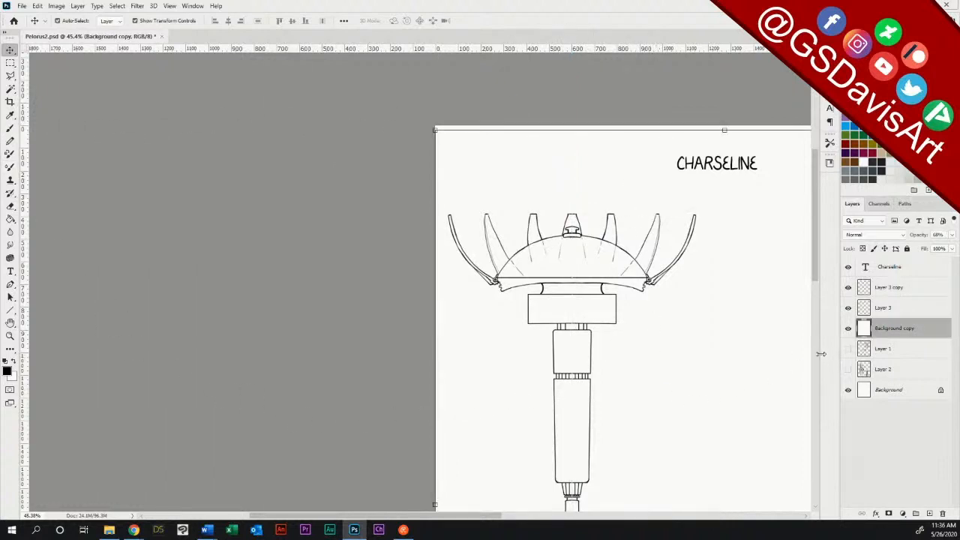
{"action": "left_click", "coordinate": [10, 335]}
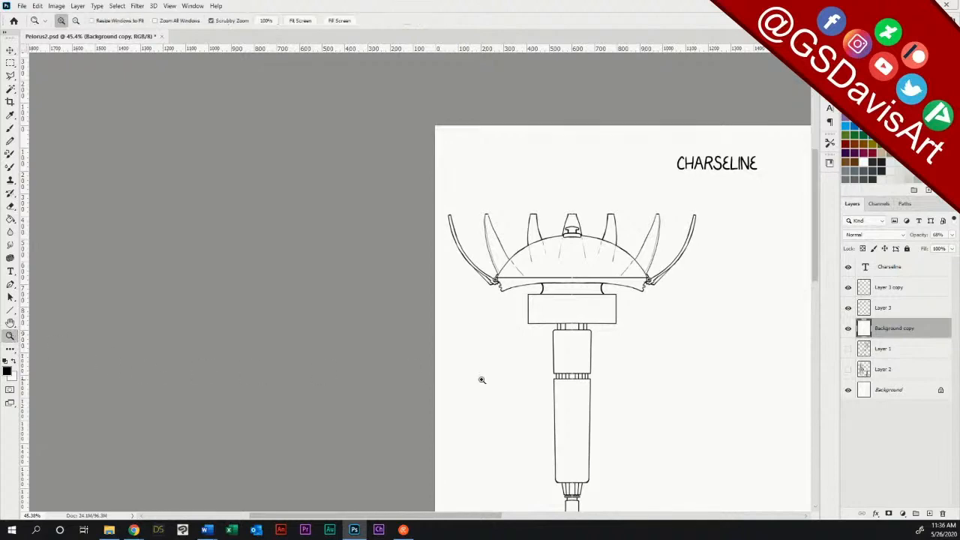
{"action": "left_click_drag", "start_coordinate": [575, 380], "coordinate": [642, 368]}
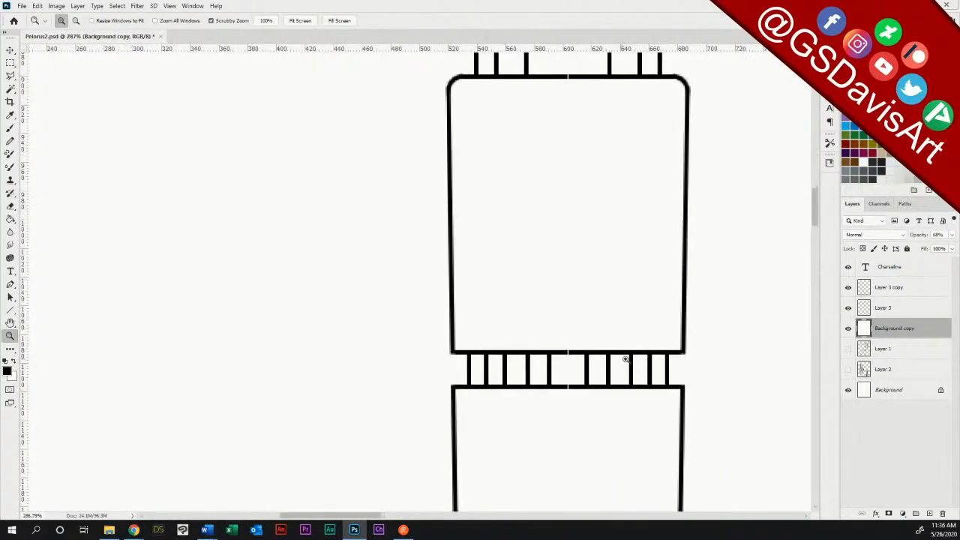
{"action": "left_click", "coordinate": [10, 50]}
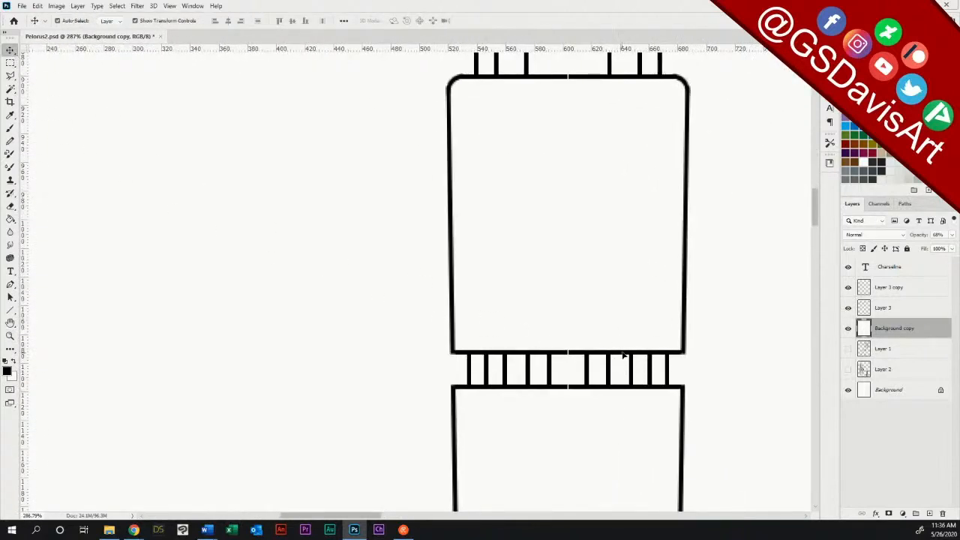
{"action": "left_click", "coordinate": [628, 387]}
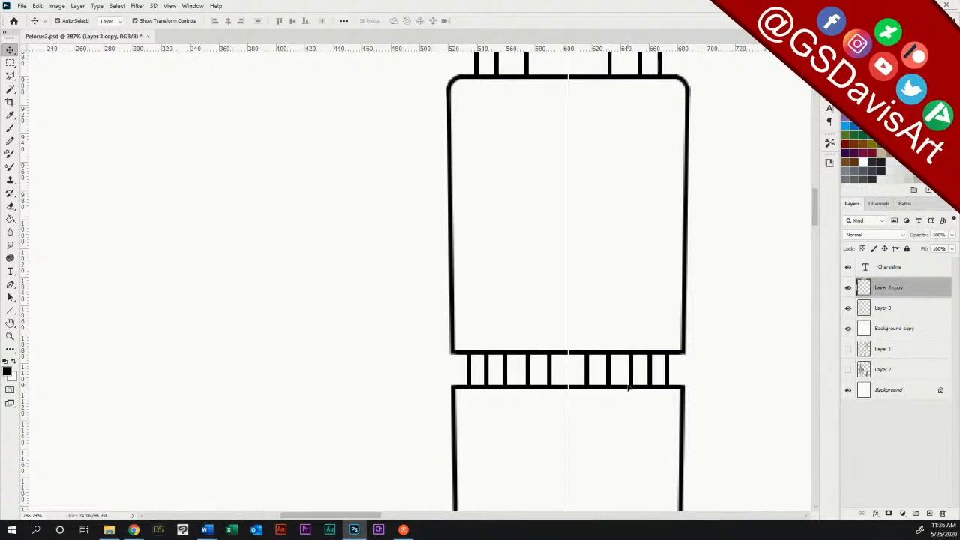
{"action": "key", "text": "Left"}
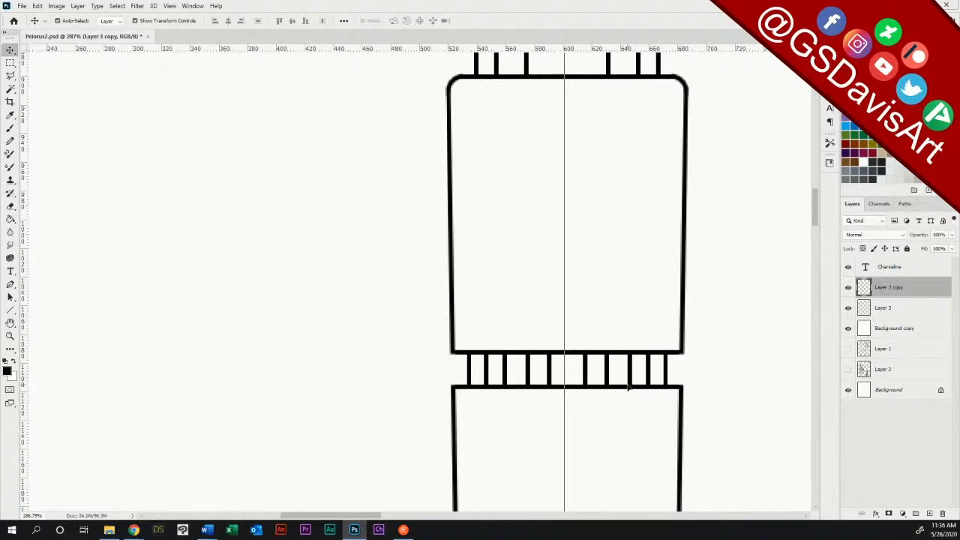
Step: Check the joined halves along the centre seam, and merge Layer 3 copy down into Layer 3
{"action": "left_click", "coordinate": [10, 336]}
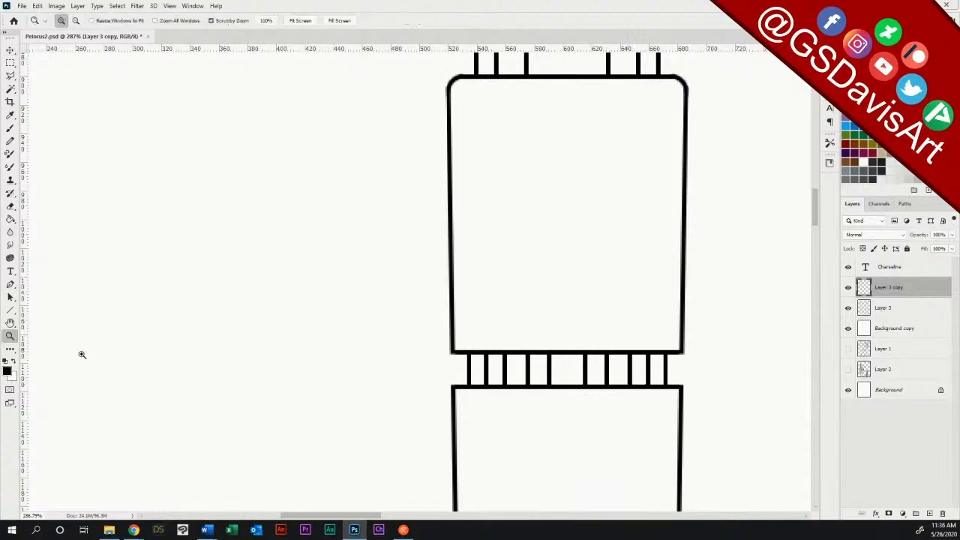
{"action": "left_click_drag", "start_coordinate": [578, 332], "coordinate": [525, 337]}
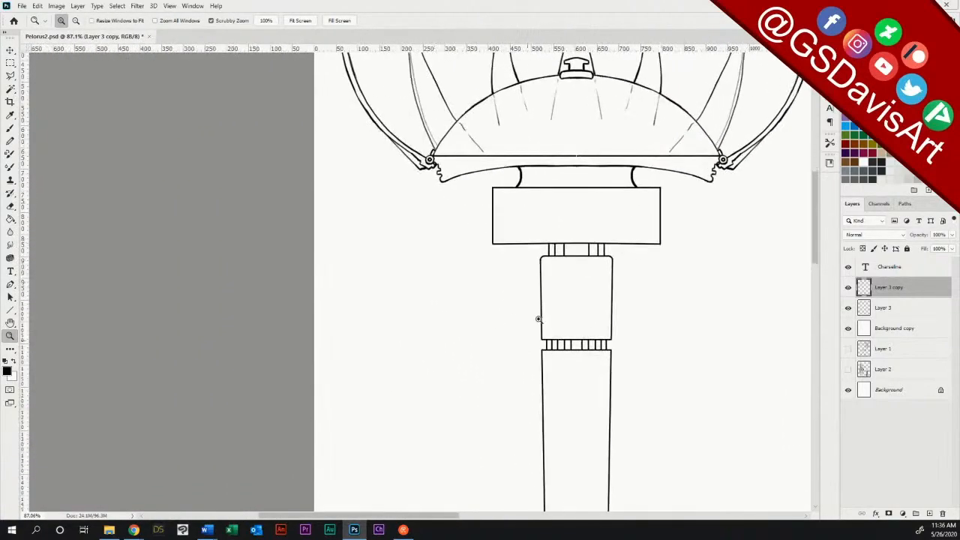
{"action": "mouse_move", "coordinate": [578, 154]}
{"action": "left_mouse_down"}
{"action": "mouse_move", "coordinate": [659, 149]}
{"action": "mouse_move", "coordinate": [602, 154]}
{"action": "mouse_move", "coordinate": [576, 145]}
{"action": "left_mouse_up"}
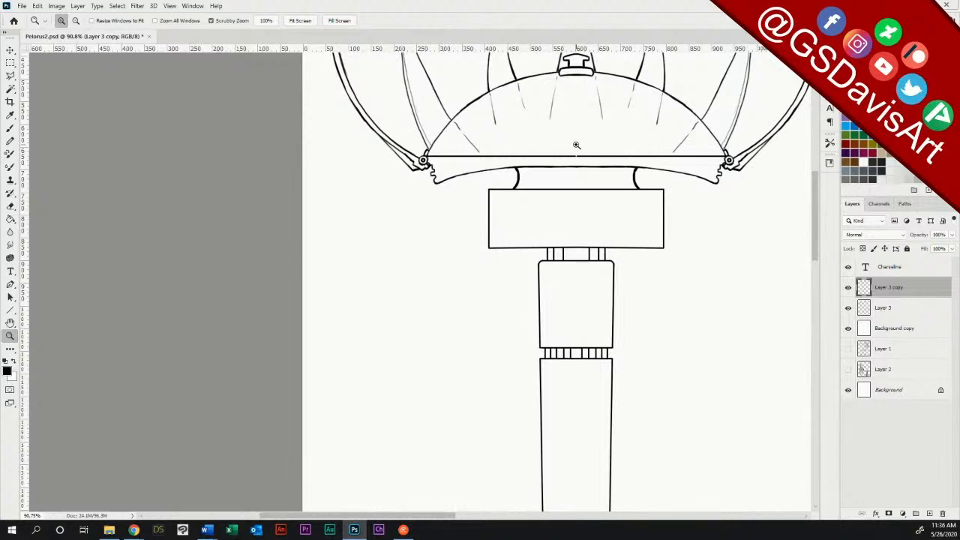
{"action": "key", "text": "ctrl+e"}
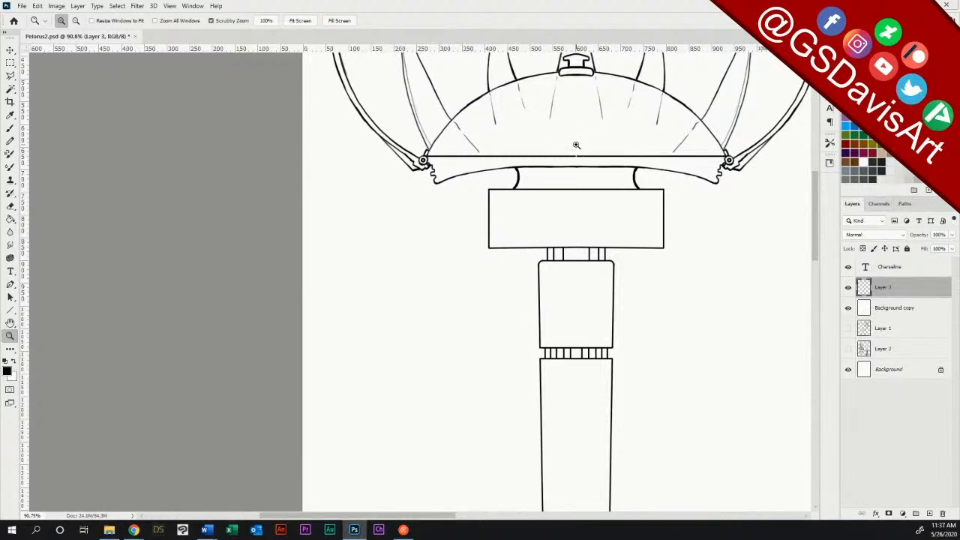
Step: Show the Layer 1 sketch, and draw the hyperspace fin's notched, tapering outline below the shaft with 3 px straight lines
{"action": "mouse_move", "coordinate": [815, 248]}
{"action": "left_mouse_down"}
{"action": "mouse_move", "coordinate": [815, 222]}
{"action": "mouse_move", "coordinate": [817, 400]}
{"action": "mouse_move", "coordinate": [837, 414]}
{"action": "left_mouse_up"}
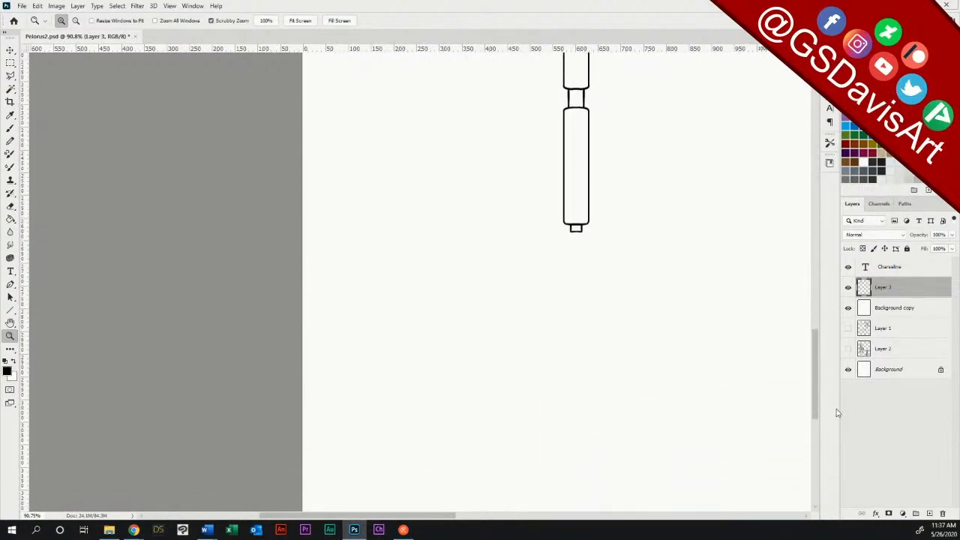
{"action": "left_click", "coordinate": [848, 328]}
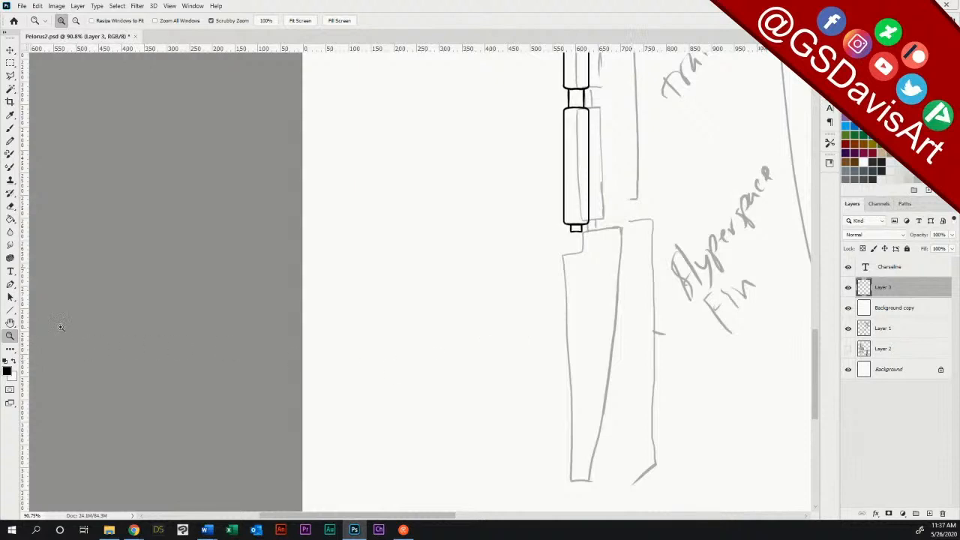
{"action": "left_click", "coordinate": [10, 310]}
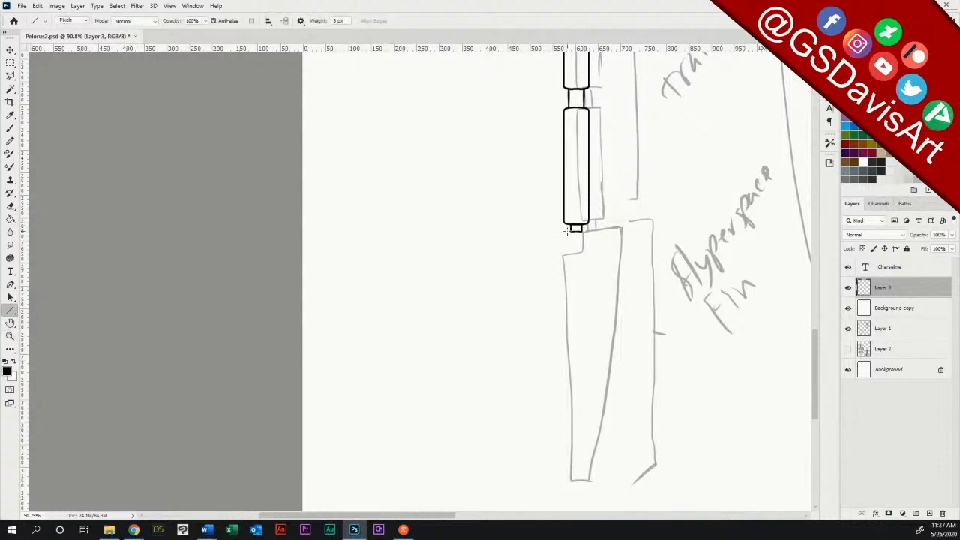
{"action": "mouse_move", "coordinate": [556, 231]}
{"action": "left_mouse_down"}
{"action": "mouse_move", "coordinate": [632, 241]}
{"action": "mouse_move", "coordinate": [579, 435]}
{"action": "mouse_move", "coordinate": [541, 498]}
{"action": "mouse_move", "coordinate": [532, 497]}
{"action": "left_mouse_up"}
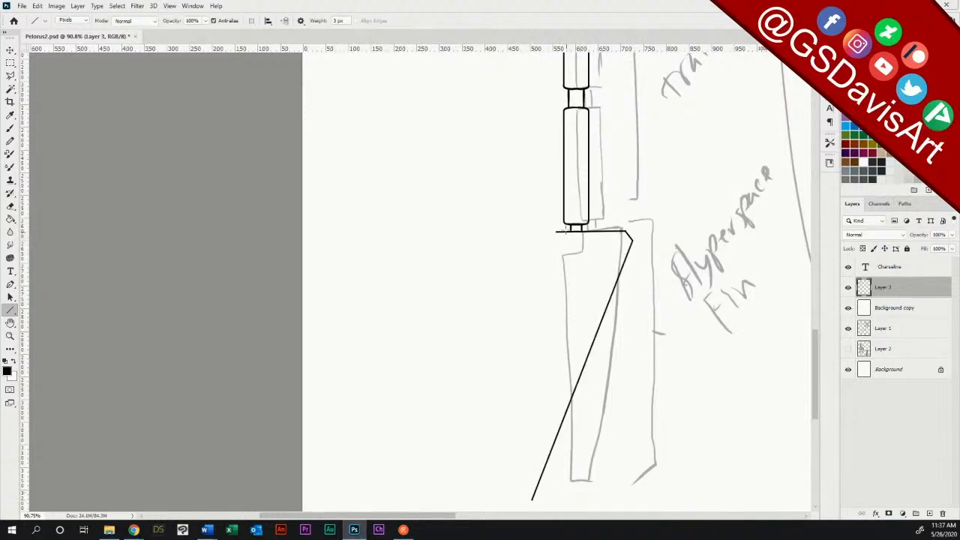
{"action": "left_click_drag", "start_coordinate": [556, 232], "coordinate": [520, 499]}
{"action": "scroll", "coordinate": [809, 339], "scroll_direction": "down", "scroll_amount": 3}
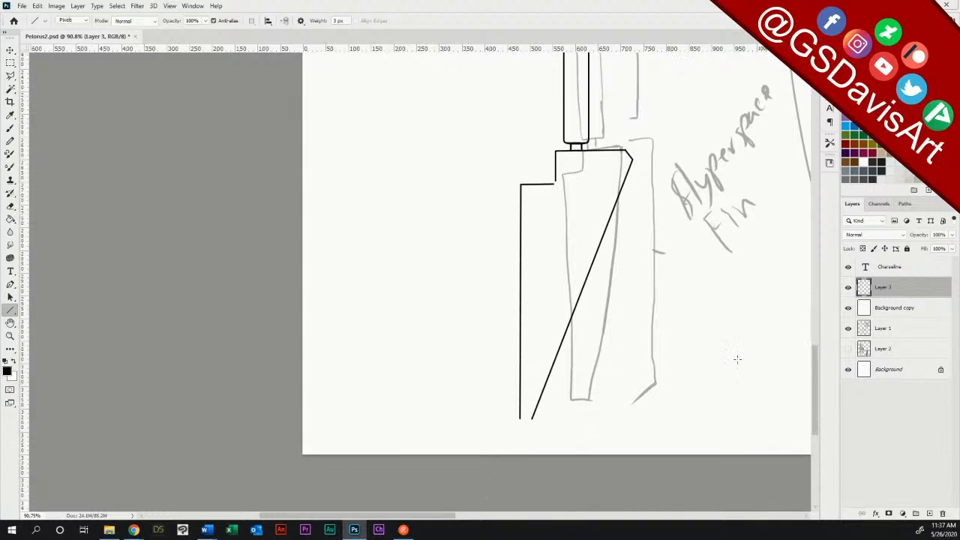
{"action": "left_click_drag", "start_coordinate": [519, 417], "coordinate": [529, 423]}
Step: Brush curved joins at both corners of the notch on the fin's left edge, and erase the outer corner's sharp point
{"action": "left_click", "coordinate": [11, 336]}
{"action": "left_click_drag", "start_coordinate": [568, 177], "coordinate": [609, 175]}
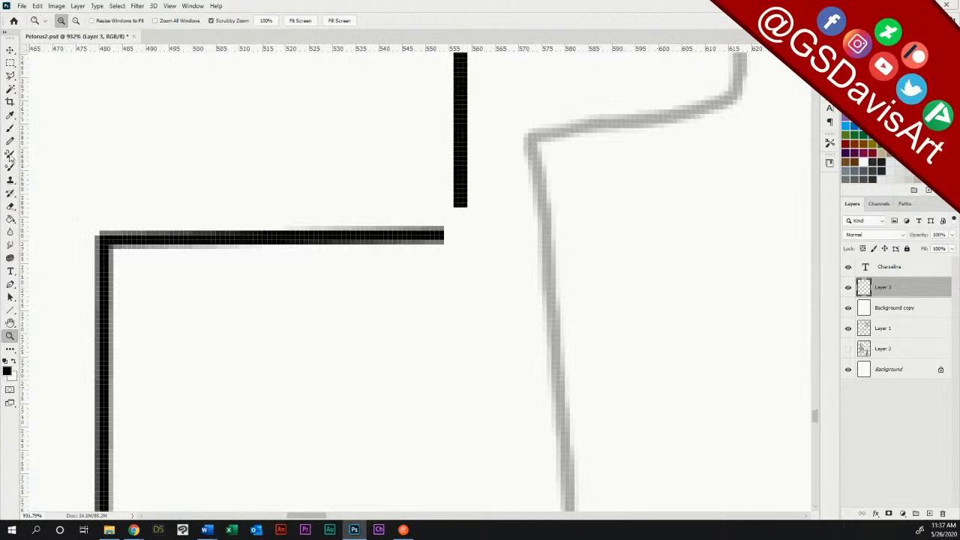
{"action": "left_click", "coordinate": [11, 127]}
{"action": "mouse_move", "coordinate": [441, 234]}
{"action": "left_mouse_down"}
{"action": "mouse_move", "coordinate": [454, 223]}
{"action": "mouse_move", "coordinate": [456, 199]}
{"action": "left_mouse_up"}
{"action": "left_click_drag", "start_coordinate": [108, 257], "coordinate": [139, 238]}
{"action": "left_click", "coordinate": [10, 205]}
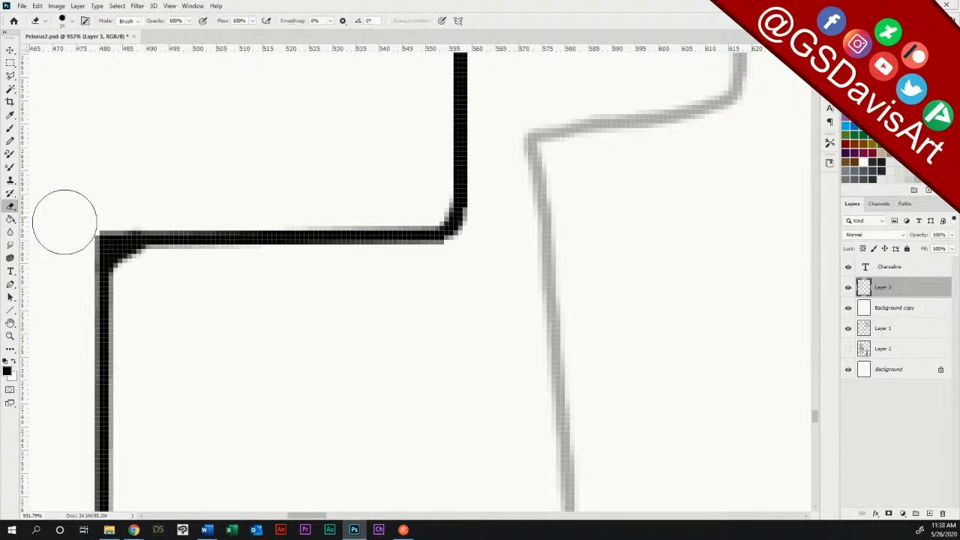
{"action": "mouse_move", "coordinate": [88, 270]}
{"action": "left_mouse_down"}
{"action": "mouse_move", "coordinate": [112, 236]}
{"action": "mouse_move", "coordinate": [138, 223]}
{"action": "left_mouse_up"}
{"action": "left_click_drag", "start_coordinate": [93, 244], "coordinate": [152, 219]}
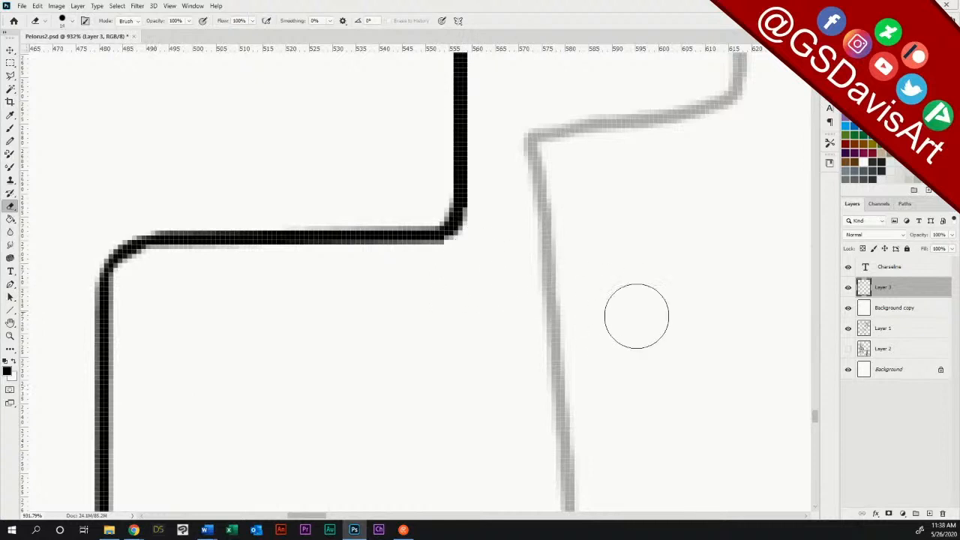
Step: Erase the sharp corner at the fin's upper left, and brush a rounded one in its place
{"action": "left_click_drag", "start_coordinate": [817, 422], "coordinate": [818, 410]}
{"action": "mouse_move", "coordinate": [445, 283]}
{"action": "left_mouse_down"}
{"action": "mouse_move", "coordinate": [479, 249]}
{"action": "mouse_move", "coordinate": [434, 295]}
{"action": "mouse_move", "coordinate": [461, 260]}
{"action": "mouse_move", "coordinate": [498, 244]}
{"action": "mouse_move", "coordinate": [451, 276]}
{"action": "mouse_move", "coordinate": [424, 337]}
{"action": "left_mouse_up"}
{"action": "left_click", "coordinate": [10, 129]}
{"action": "mouse_move", "coordinate": [463, 299]}
{"action": "left_mouse_down"}
{"action": "mouse_move", "coordinate": [514, 258]}
{"action": "mouse_move", "coordinate": [475, 270]}
{"action": "left_mouse_up"}
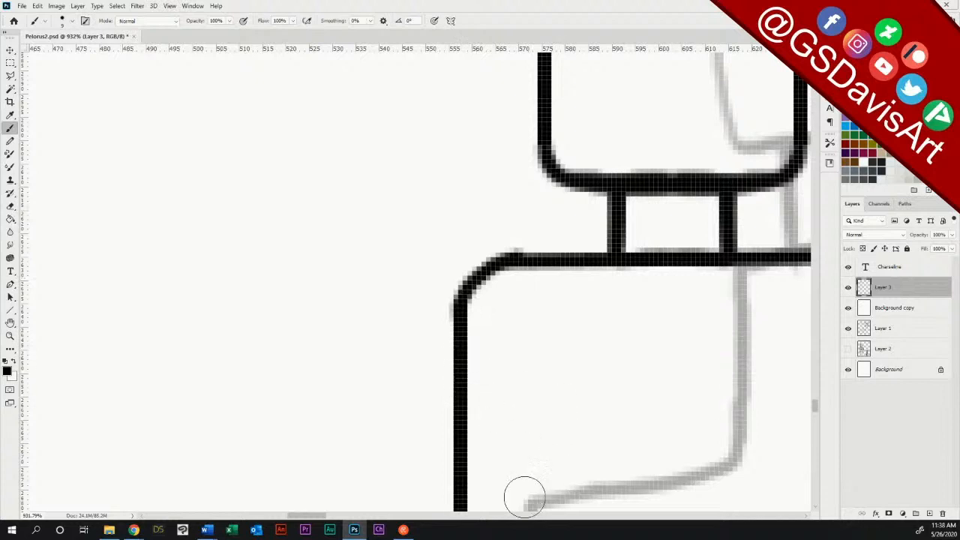
Step: Inspect the fin's remaining corners, and hide the Layer 1 sketch to check the whole inked station
{"action": "left_click_drag", "start_coordinate": [313, 517], "coordinate": [347, 517]}
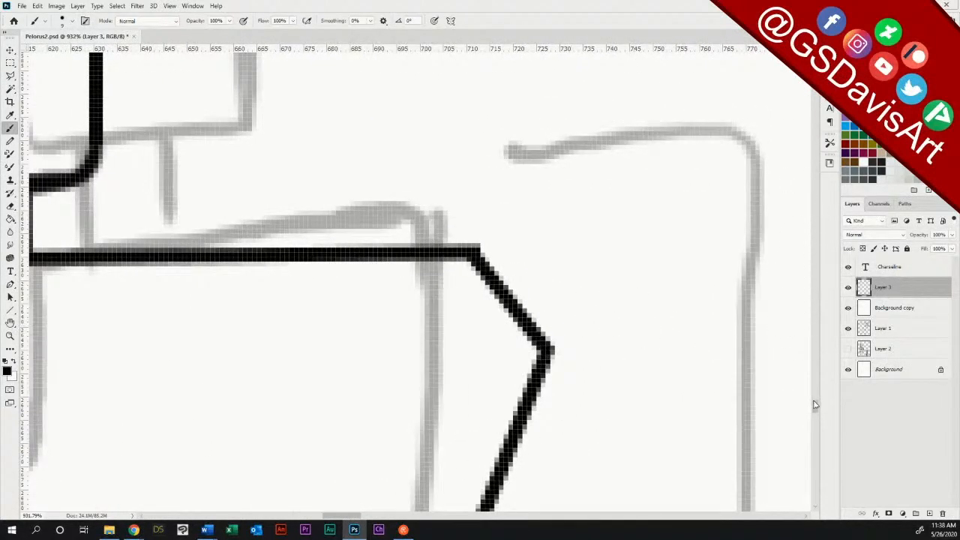
{"action": "left_click_drag", "start_coordinate": [815, 407], "coordinate": [814, 440]}
{"action": "double_click", "coordinate": [10, 336]}
{"action": "left_click_drag", "start_coordinate": [508, 370], "coordinate": [450, 371]}
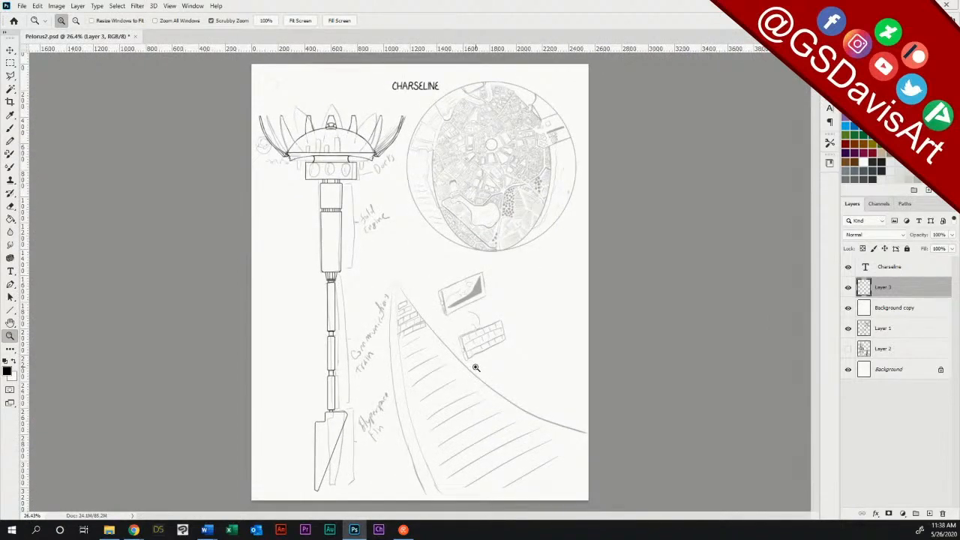
{"action": "left_click", "coordinate": [847, 330]}
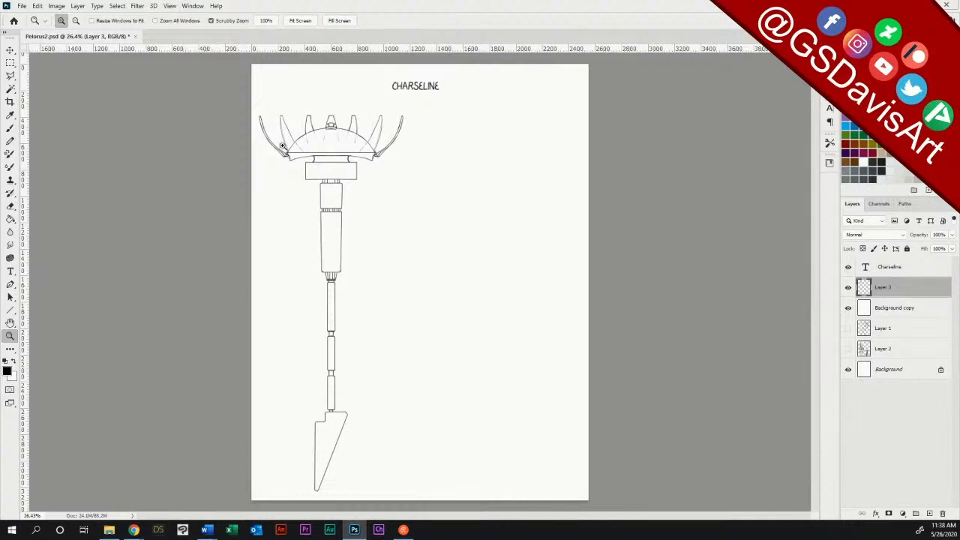
Step: Close the small gap at the centre of the dome's horizontal base line with the brush
{"action": "left_click_drag", "start_coordinate": [339, 153], "coordinate": [427, 157]}
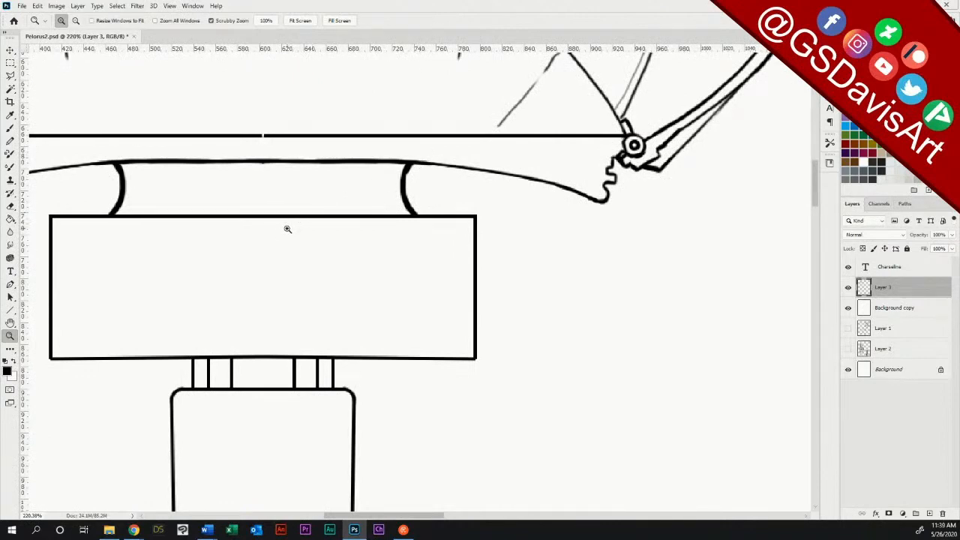
{"action": "key", "text": "space"}
{"action": "left_click_drag", "start_coordinate": [285, 232], "coordinate": [534, 342]}
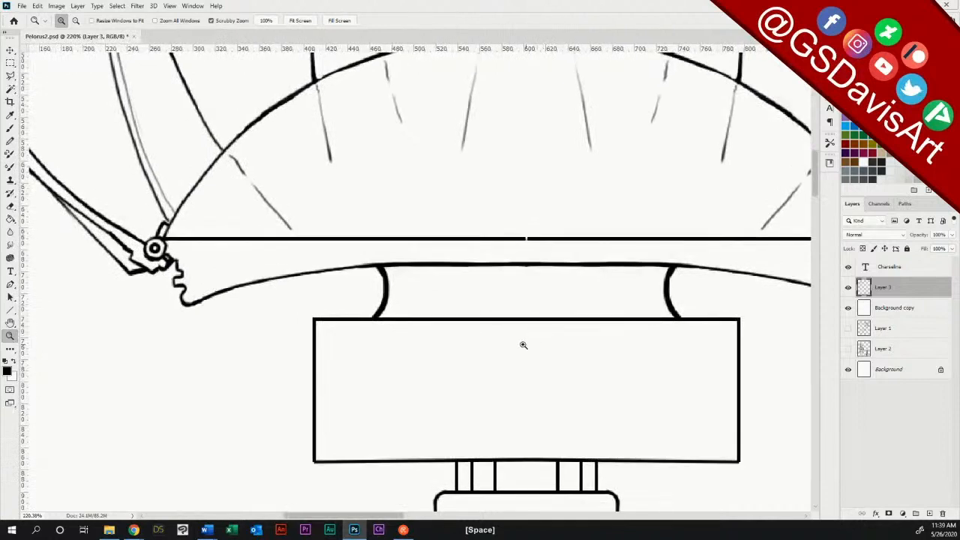
{"action": "left_click", "coordinate": [12, 128]}
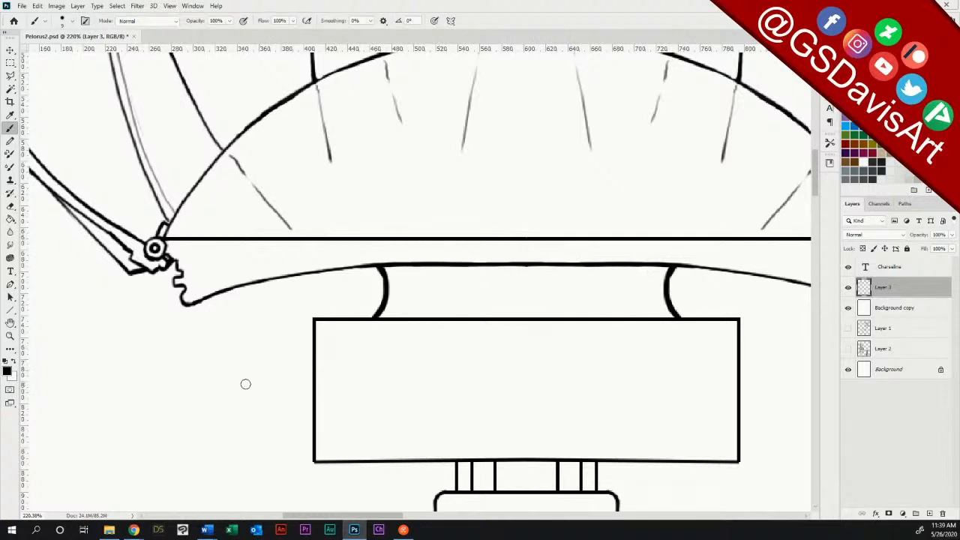
Step: Draw a stepped structure hanging from the dome's left underside, beside the docks block, with 3 px straight lines
{"action": "left_click", "coordinate": [10, 309]}
{"action": "left_click_drag", "start_coordinate": [265, 280], "coordinate": [288, 382]}
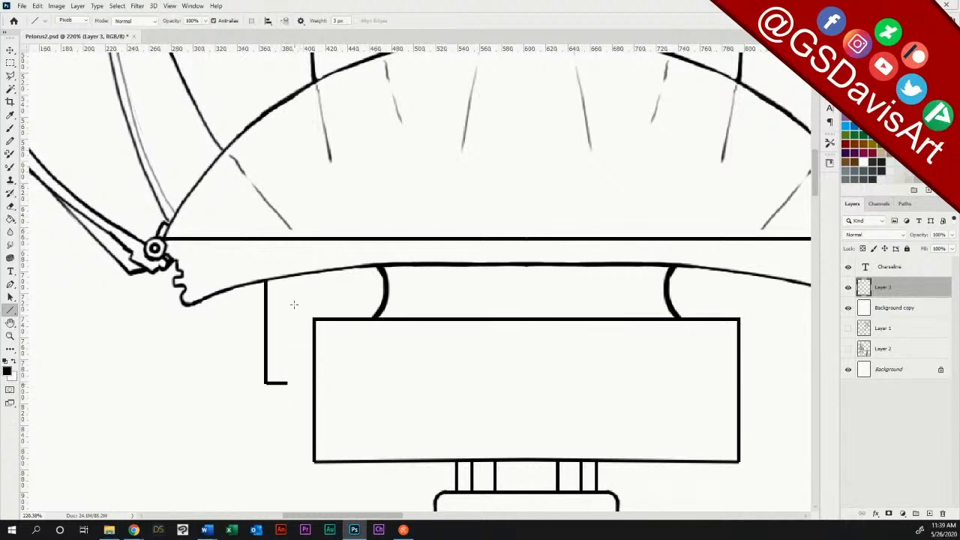
{"action": "left_click_drag", "start_coordinate": [303, 275], "coordinate": [292, 435]}
{"action": "key", "text": "ctrl+z"}
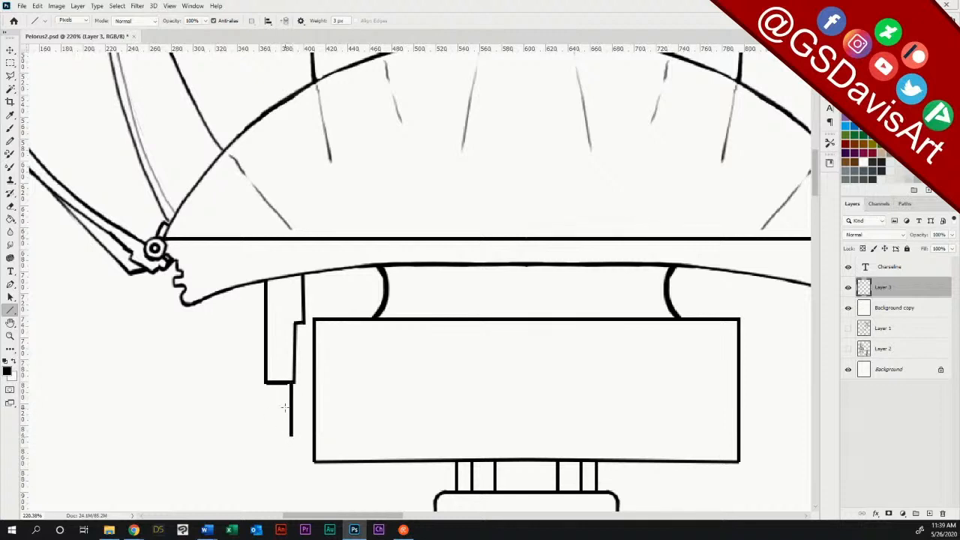
{"action": "left_click_drag", "start_coordinate": [283, 383], "coordinate": [284, 402]}
Step: Draw a narrow structure with a slanted lower end hanging from the dome's right underside with 3 px lines
{"action": "left_click_drag", "start_coordinate": [746, 387], "coordinate": [480, 364]}
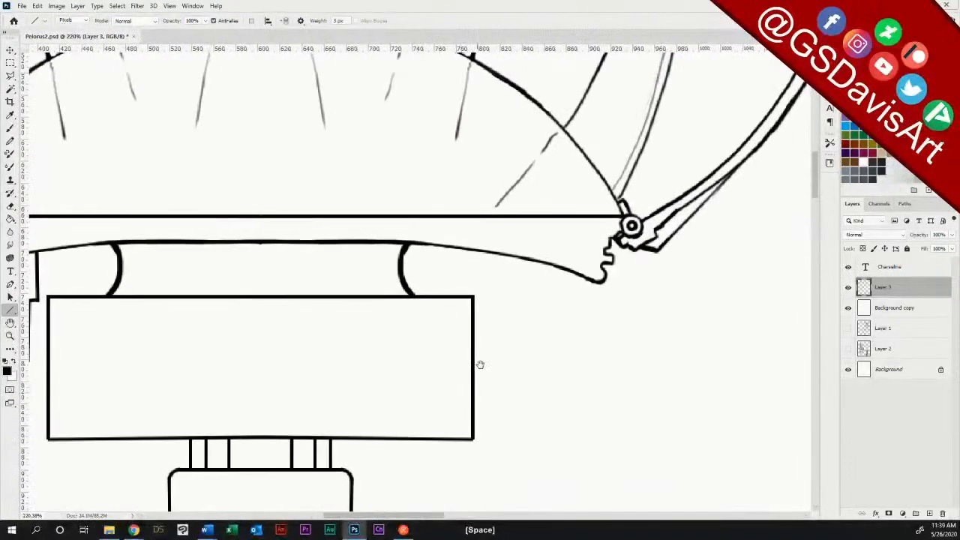
{"action": "left_click_drag", "start_coordinate": [540, 271], "coordinate": [540, 312]}
{"action": "mouse_move", "coordinate": [508, 257]}
{"action": "left_mouse_down"}
{"action": "mouse_move", "coordinate": [509, 369]}
{"action": "mouse_move", "coordinate": [538, 321]}
{"action": "mouse_move", "coordinate": [538, 330]}
{"action": "left_mouse_up"}
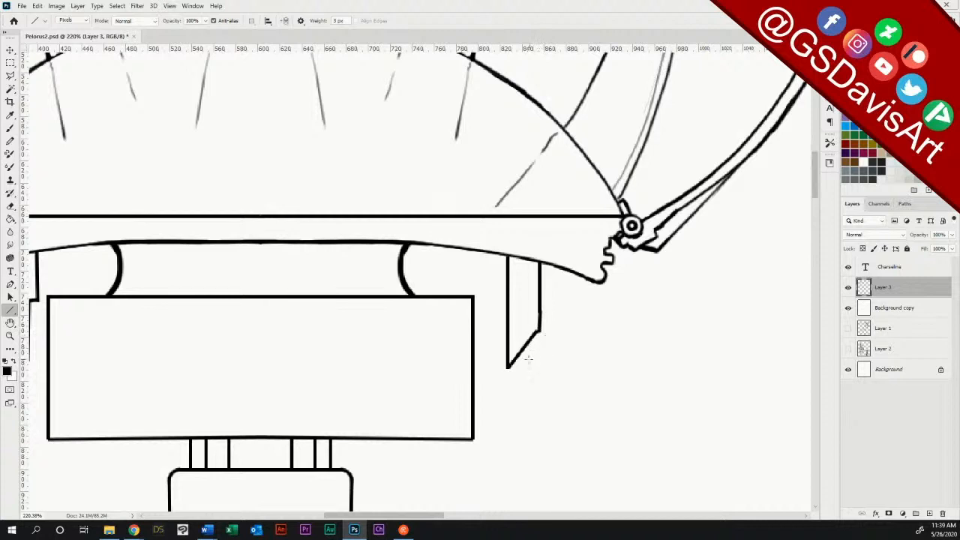
Step: Draw two vertical 3 px antenna lines hanging from the slanted lower end of the structure under the dome's right side
{"action": "left_click_drag", "start_coordinate": [526, 348], "coordinate": [525, 403]}
{"action": "left_click_drag", "start_coordinate": [514, 360], "coordinate": [515, 388]}
{"action": "key", "text": "ctrl+minus"}
{"action": "key", "text": "ctrl+minus"}
{"action": "key", "text": "ctrl+minus"}
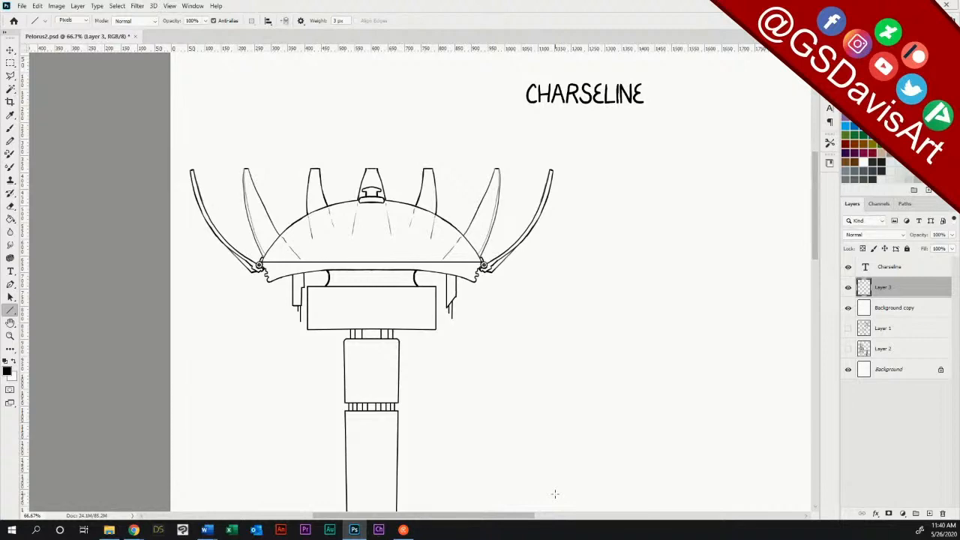
Step: Draw three small rectangular blocks under the dome's right side, two near the curved support and one outside the slanted structure, with 3 px lines
{"action": "left_click", "coordinate": [10, 335]}
{"action": "left_click_drag", "start_coordinate": [440, 297], "coordinate": [491, 296]}
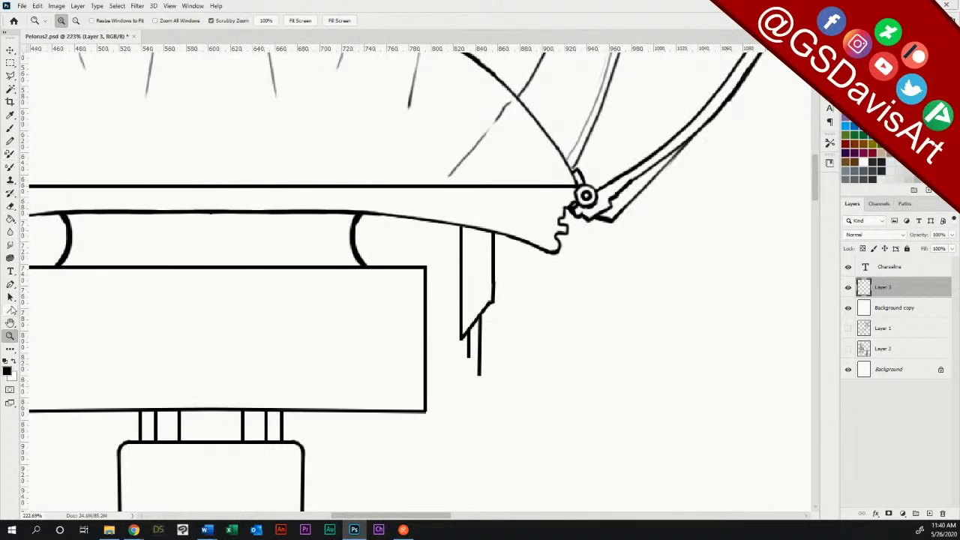
{"action": "left_click", "coordinate": [10, 310]}
{"action": "mouse_move", "coordinate": [391, 216]}
{"action": "left_mouse_down"}
{"action": "mouse_move", "coordinate": [390, 259]}
{"action": "mouse_move", "coordinate": [405, 253]}
{"action": "left_mouse_up"}
{"action": "left_click_drag", "start_coordinate": [405, 218], "coordinate": [405, 253]}
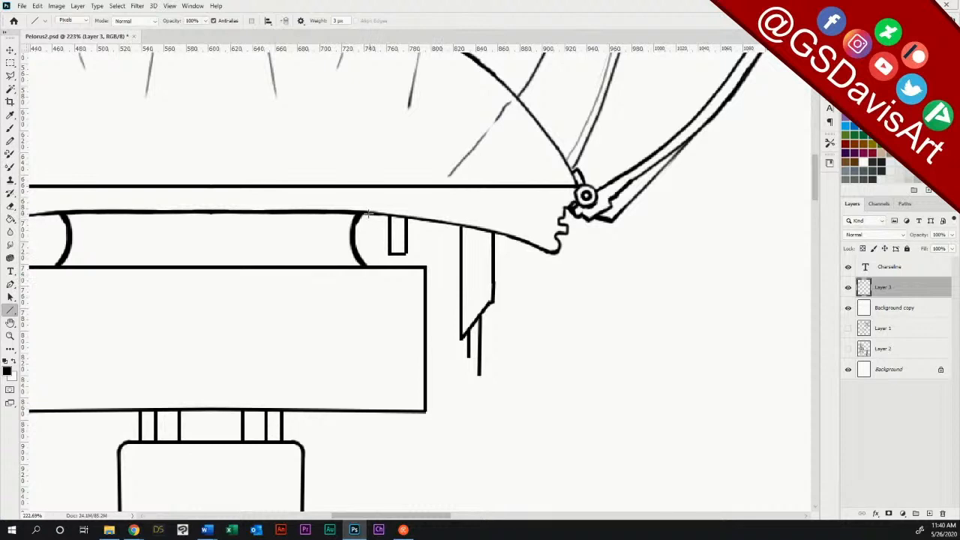
{"action": "mouse_move", "coordinate": [365, 214]}
{"action": "left_mouse_down"}
{"action": "mouse_move", "coordinate": [358, 242]}
{"action": "mouse_move", "coordinate": [406, 253]}
{"action": "left_mouse_up"}
{"action": "left_click_drag", "start_coordinate": [519, 238], "coordinate": [519, 270]}
{"action": "left_click_drag", "start_coordinate": [504, 235], "coordinate": [503, 271]}
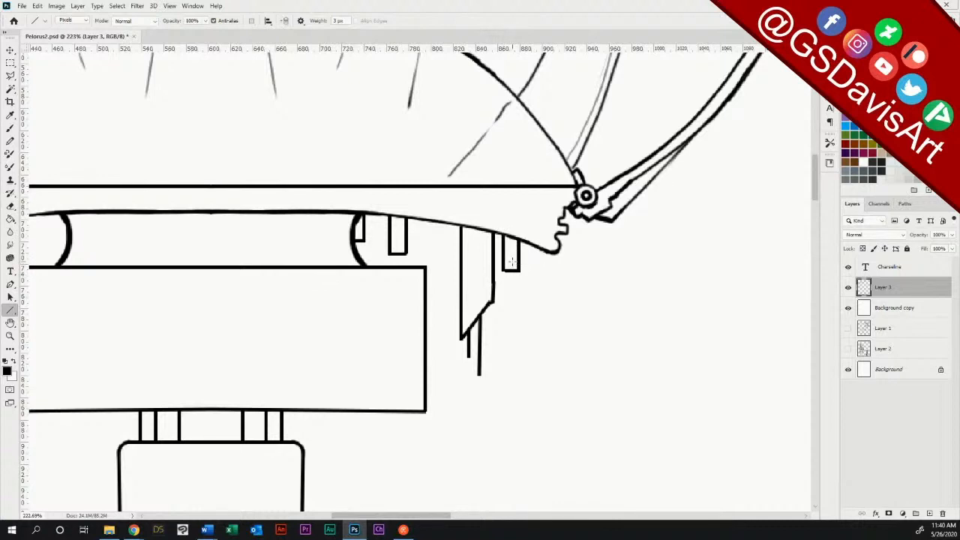
Step: Draw a small rectangular block under the dome's left side, between the stepped structure and the curved support, with 3 px lines
{"action": "left_click", "coordinate": [9, 335]}
{"action": "left_click_drag", "start_coordinate": [399, 351], "coordinate": [356, 358]}
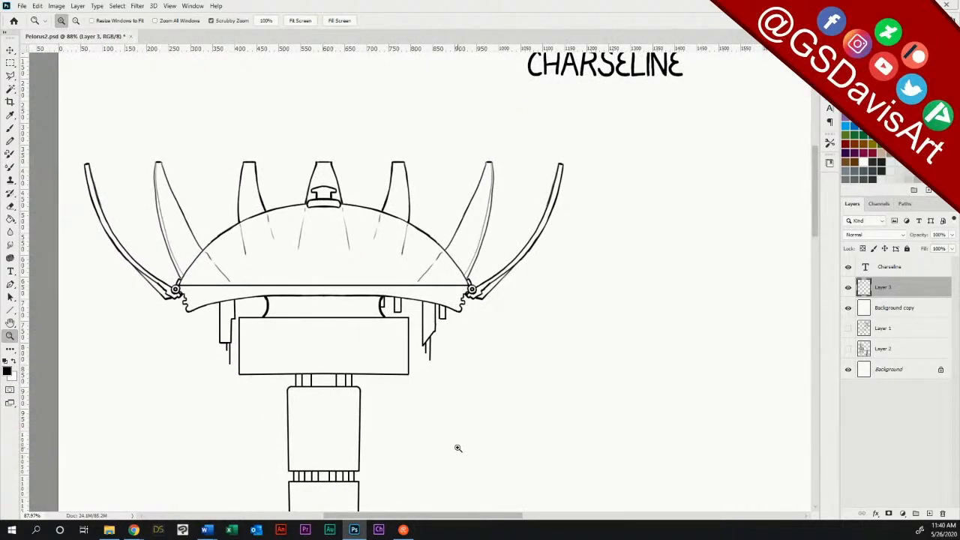
{"action": "left_click_drag", "start_coordinate": [251, 304], "coordinate": [329, 292]}
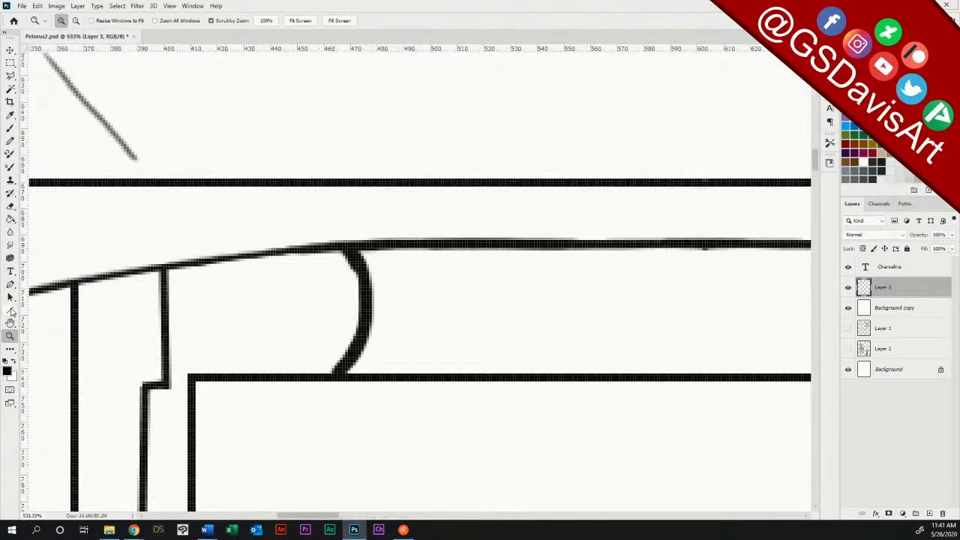
{"action": "left_click", "coordinate": [10, 310]}
{"action": "mouse_move", "coordinate": [262, 257]}
{"action": "left_mouse_down"}
{"action": "mouse_move", "coordinate": [261, 311]}
{"action": "mouse_move", "coordinate": [300, 311]}
{"action": "left_mouse_up"}
{"action": "left_click_drag", "start_coordinate": [299, 249], "coordinate": [300, 312]}
{"action": "double_click", "coordinate": [10, 335]}
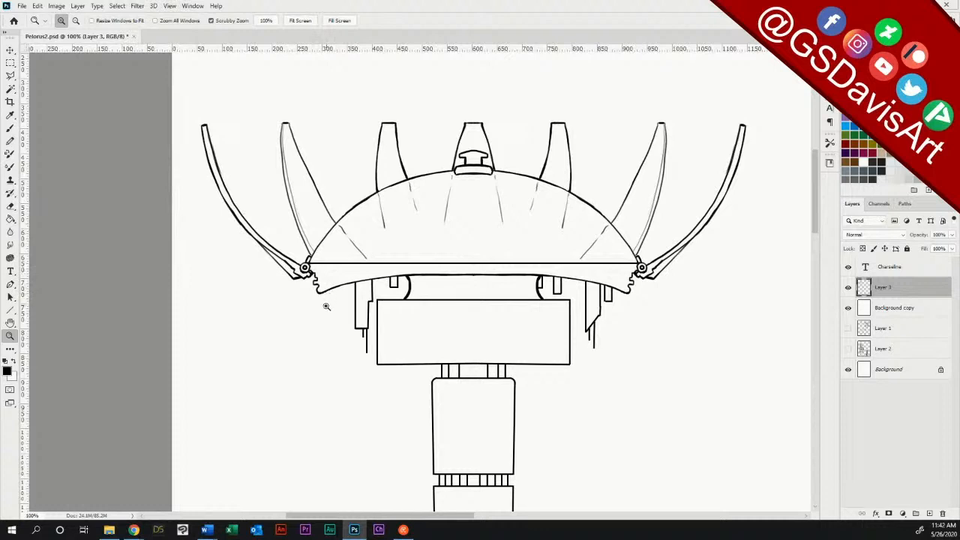
Step: Add a short 3 px line at the left and right lower tips of the dome's rim, and check the whole station
{"action": "left_click", "coordinate": [11, 313]}
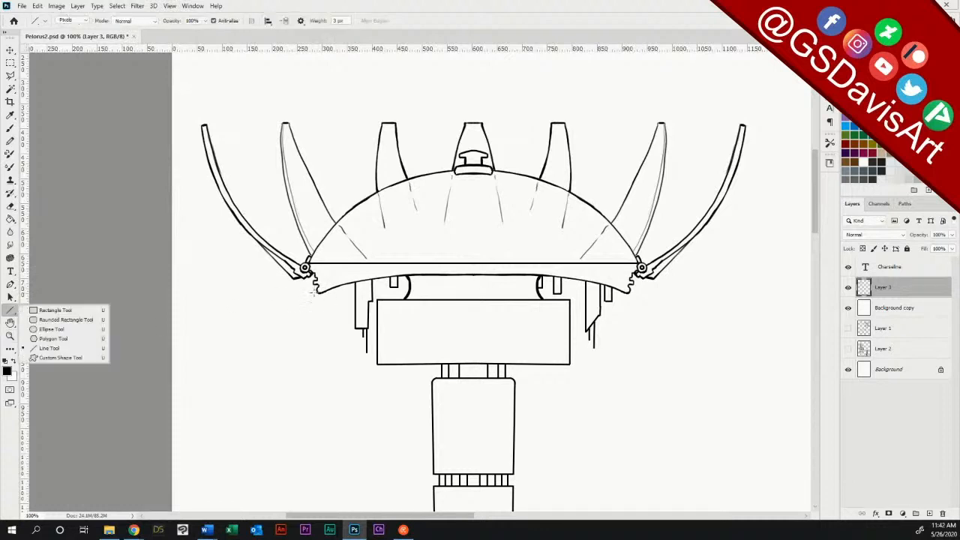
{"action": "left_click_drag", "start_coordinate": [318, 291], "coordinate": [308, 294]}
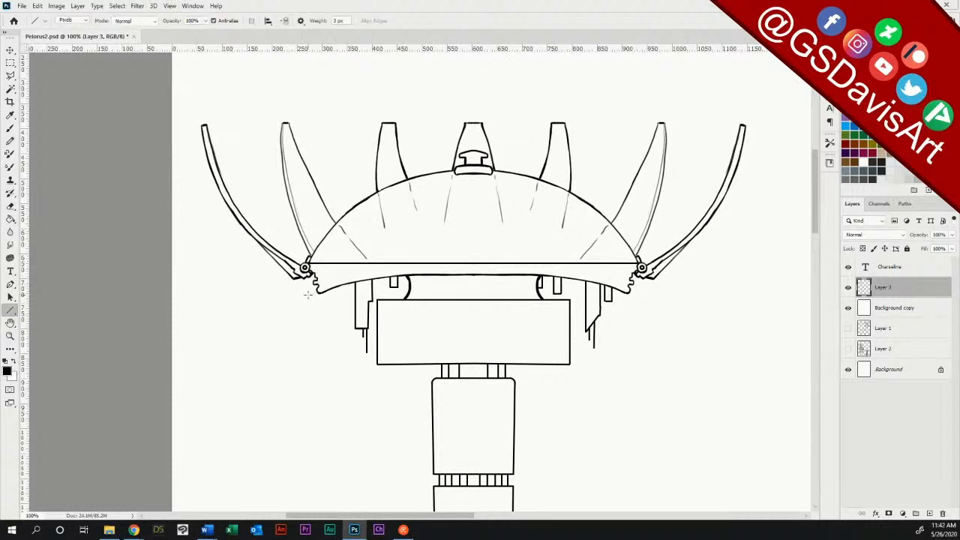
{"action": "left_click_drag", "start_coordinate": [629, 297], "coordinate": [642, 295]}
{"action": "left_click", "coordinate": [9, 335]}
{"action": "left_click_drag", "start_coordinate": [578, 381], "coordinate": [516, 377]}
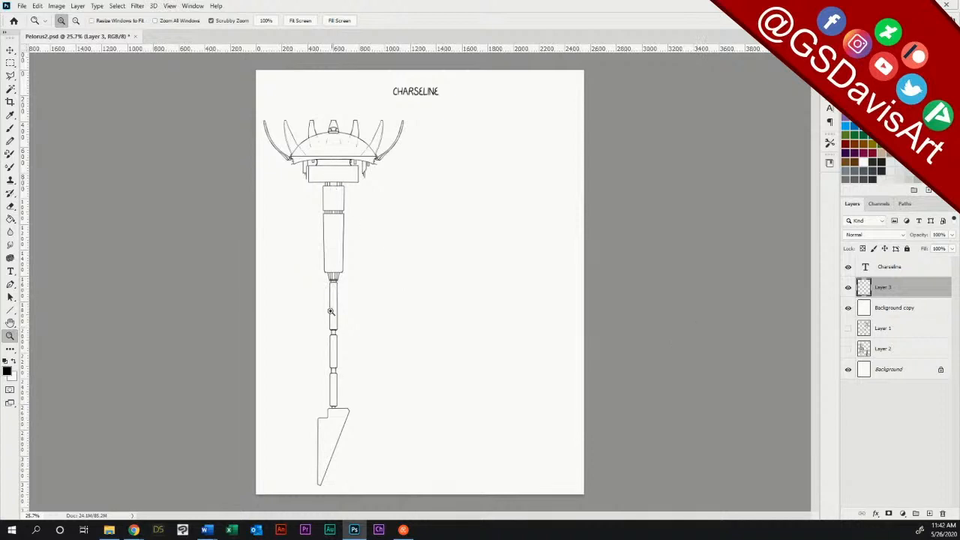
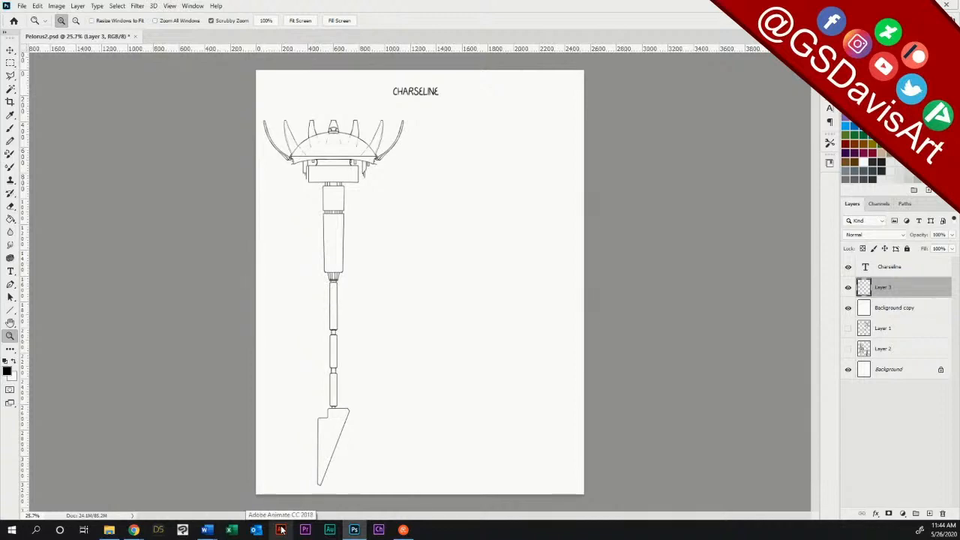
Step: Draw a row of small rounded building outlines along the horizontal floor line inside the dome
{"action": "left_click_drag", "start_coordinate": [327, 149], "coordinate": [453, 156]}
{"action": "left_click_drag", "start_coordinate": [817, 178], "coordinate": [823, 162]}
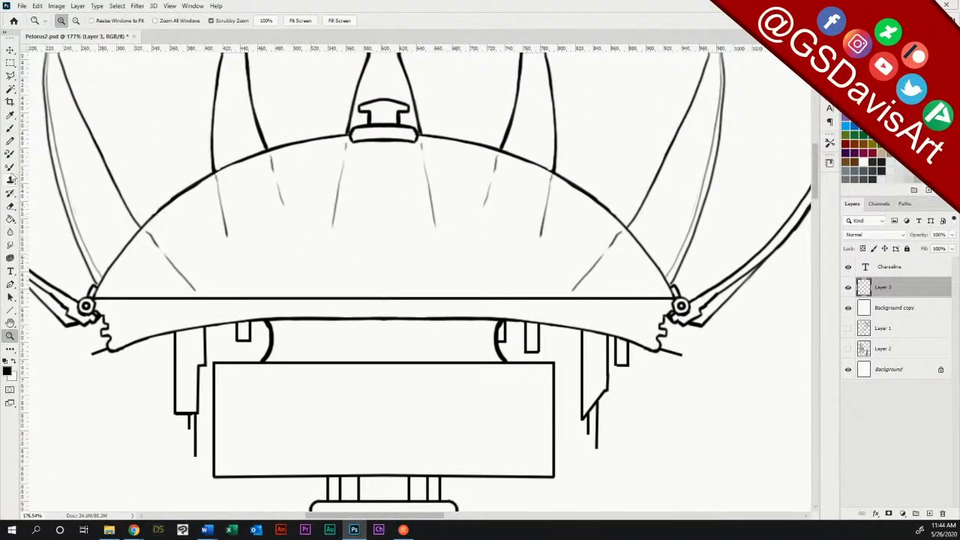
{"action": "left_click", "coordinate": [11, 129]}
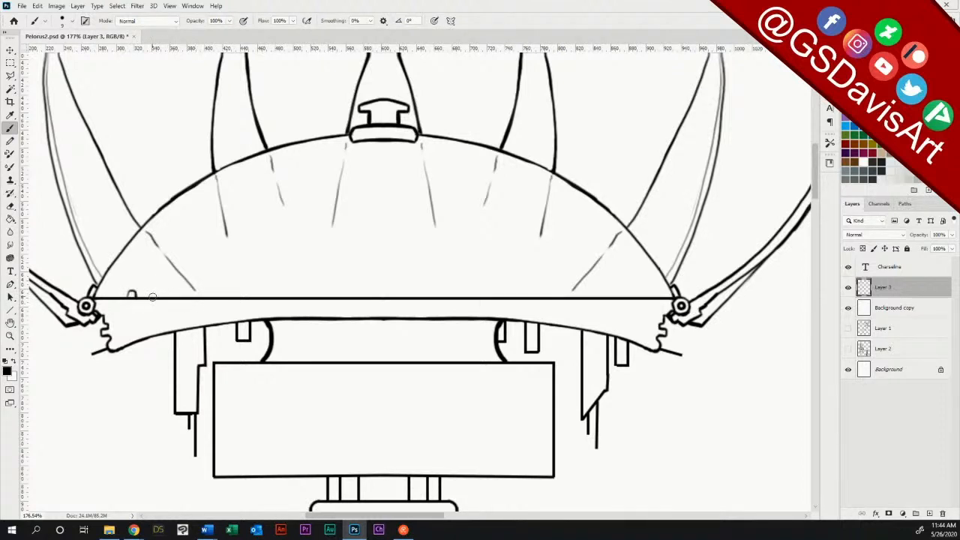
{"action": "left_click_drag", "start_coordinate": [153, 299], "coordinate": [146, 297]}
{"action": "left_click_drag", "start_coordinate": [282, 296], "coordinate": [288, 298]}
{"action": "left_click_drag", "start_coordinate": [360, 297], "coordinate": [385, 290]}
{"action": "mouse_move", "coordinate": [459, 297]}
{"action": "left_mouse_down"}
{"action": "mouse_move", "coordinate": [496, 297]}
{"action": "mouse_move", "coordinate": [502, 284]}
{"action": "mouse_move", "coordinate": [505, 299]}
{"action": "mouse_move", "coordinate": [496, 288]}
{"action": "mouse_move", "coordinate": [495, 298]}
{"action": "mouse_move", "coordinate": [506, 285]}
{"action": "mouse_move", "coordinate": [628, 293]}
{"action": "left_mouse_up"}
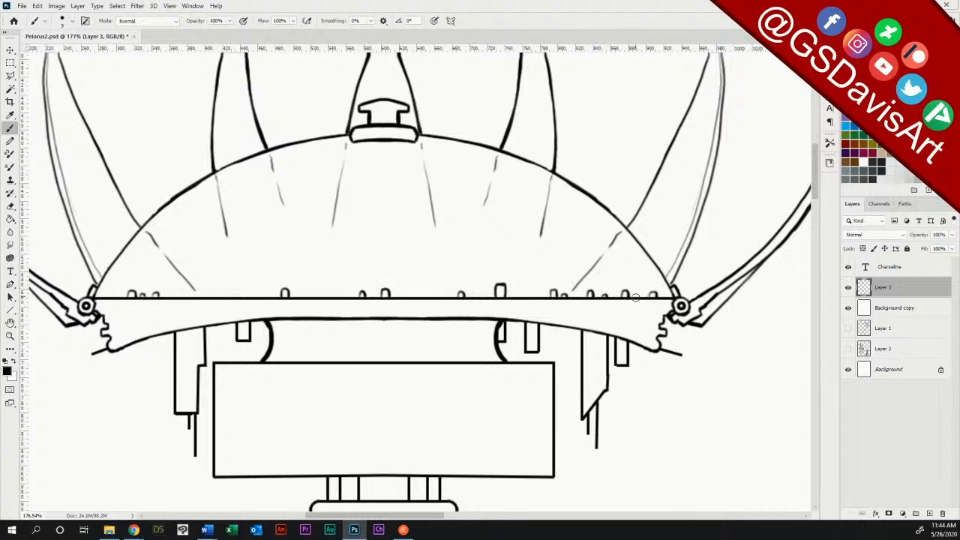
{"action": "left_click_drag", "start_coordinate": [638, 297], "coordinate": [643, 294]}
{"action": "mouse_move", "coordinate": [427, 517]}
{"action": "left_mouse_down"}
{"action": "mouse_move", "coordinate": [520, 516]}
{"action": "mouse_move", "coordinate": [420, 516]}
{"action": "left_mouse_up"}
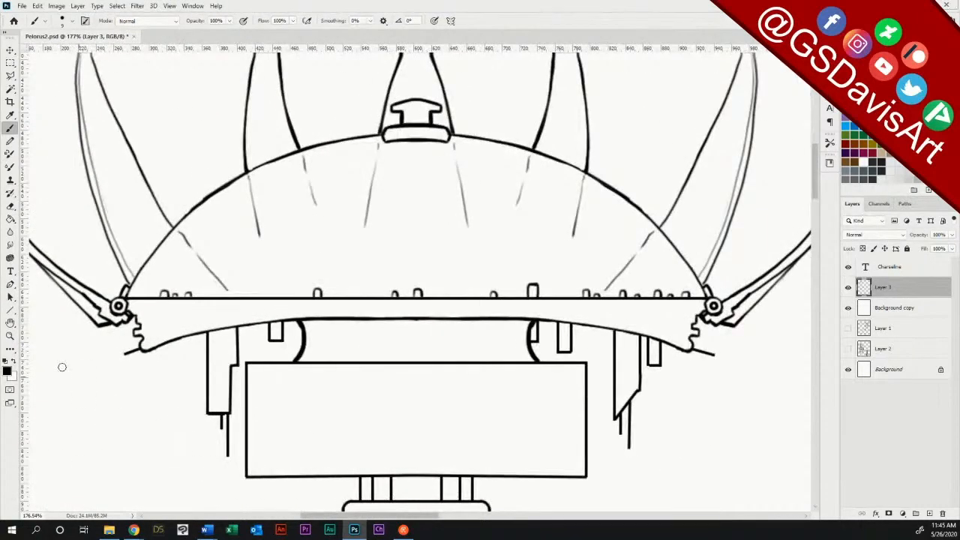
Step: Hide the Background copy overlay and show the Layer 1 sketch behind the dome's right side
{"action": "double_click", "coordinate": [10, 336]}
{"action": "left_click_drag", "start_coordinate": [582, 369], "coordinate": [532, 371]}
{"action": "left_click_drag", "start_coordinate": [503, 516], "coordinate": [555, 514]}
{"action": "left_click", "coordinate": [848, 309]}
{"action": "left_click", "coordinate": [848, 327]}
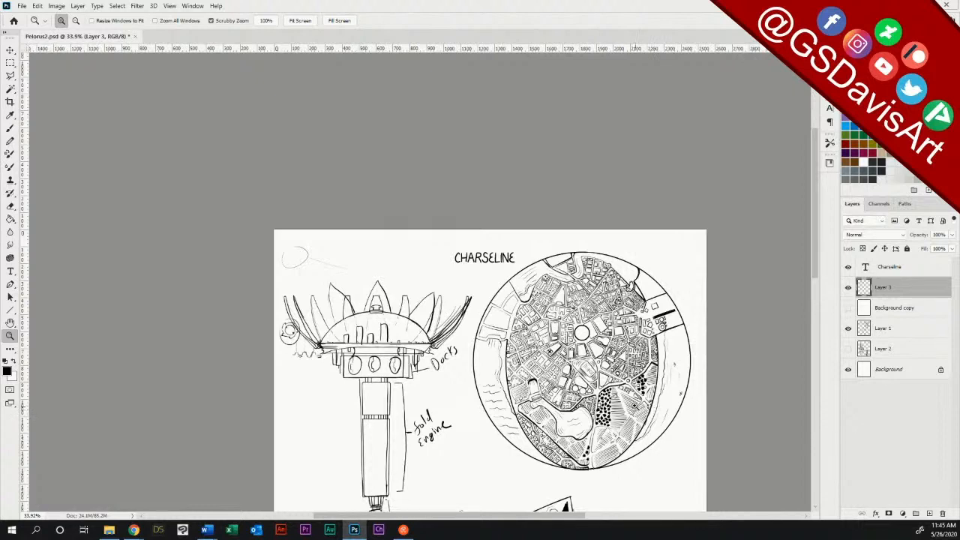
{"action": "mouse_move", "coordinate": [418, 343]}
{"action": "left_mouse_down"}
{"action": "mouse_move", "coordinate": [499, 343]}
{"action": "mouse_move", "coordinate": [489, 343]}
{"action": "left_mouse_up"}
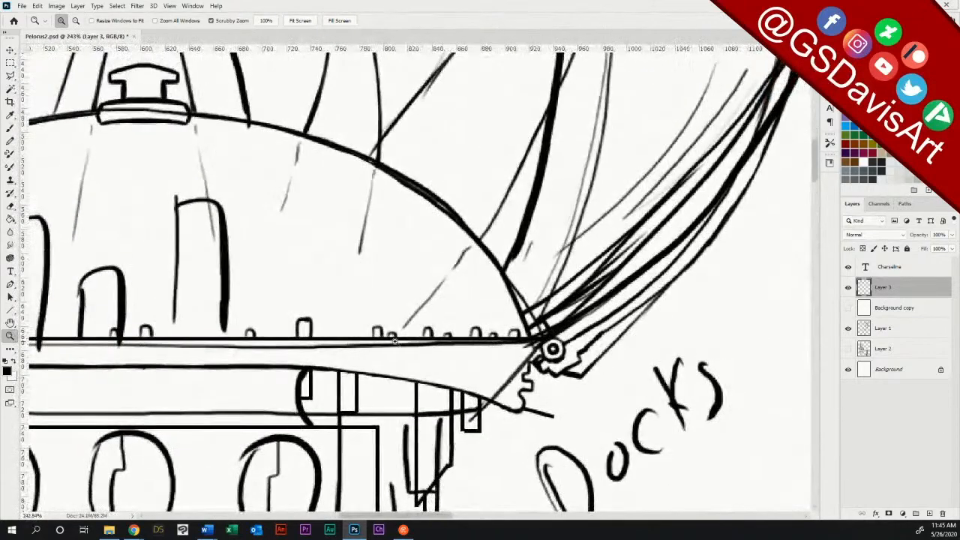
Step: Erase the small building outlines at the right end of the dome's floor line and show the Background copy overlay over the sketch
{"action": "left_click", "coordinate": [10, 129]}
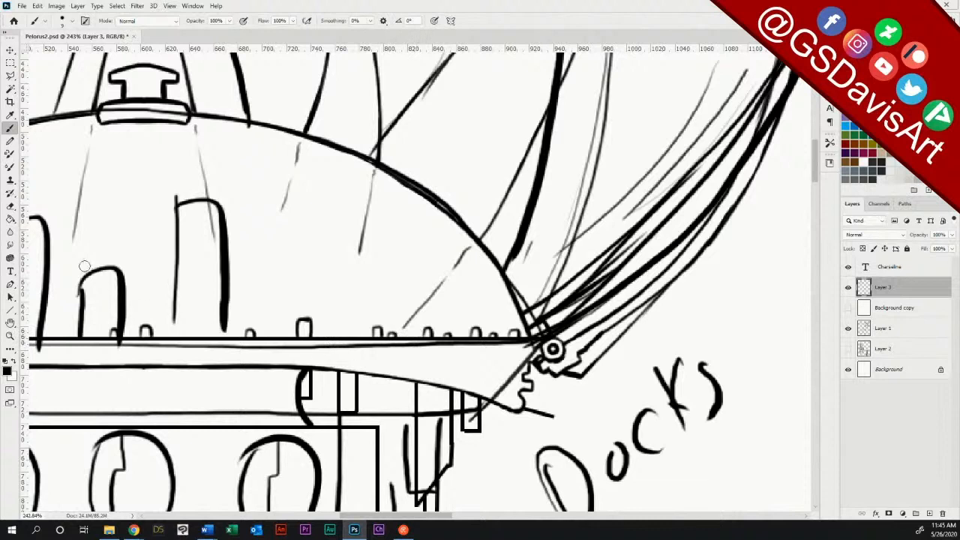
{"action": "left_click", "coordinate": [11, 206]}
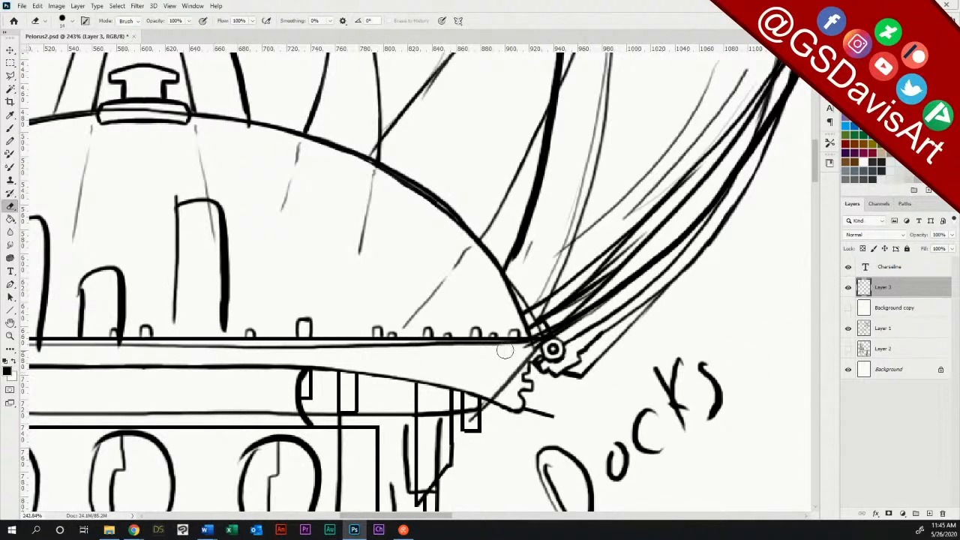
{"action": "mouse_move", "coordinate": [373, 328]}
{"action": "left_mouse_down"}
{"action": "mouse_move", "coordinate": [369, 324]}
{"action": "mouse_move", "coordinate": [441, 331]}
{"action": "mouse_move", "coordinate": [418, 332]}
{"action": "left_mouse_up"}
{"action": "left_click", "coordinate": [848, 307]}
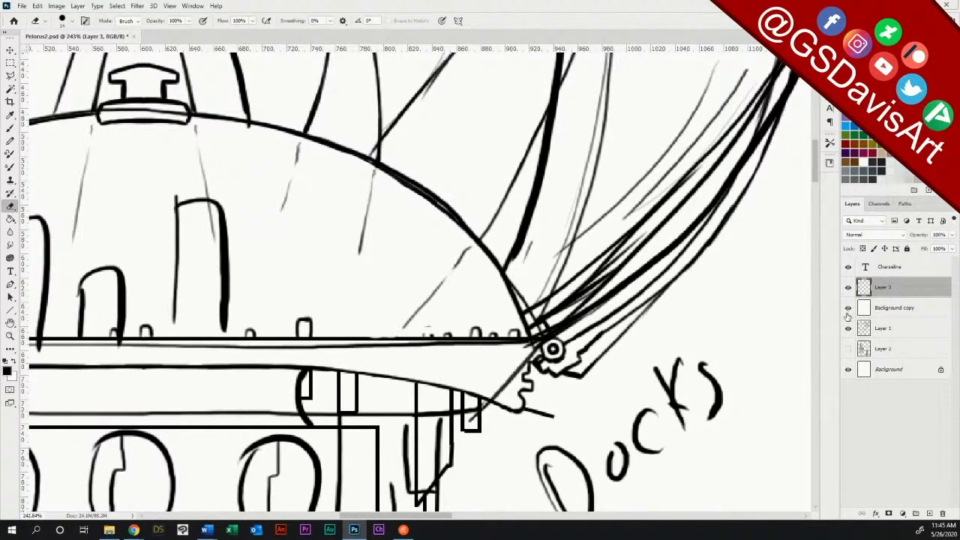
{"action": "mouse_move", "coordinate": [432, 334]}
{"action": "left_mouse_down"}
{"action": "mouse_move", "coordinate": [515, 333]}
{"action": "mouse_move", "coordinate": [482, 333]}
{"action": "left_mouse_up"}
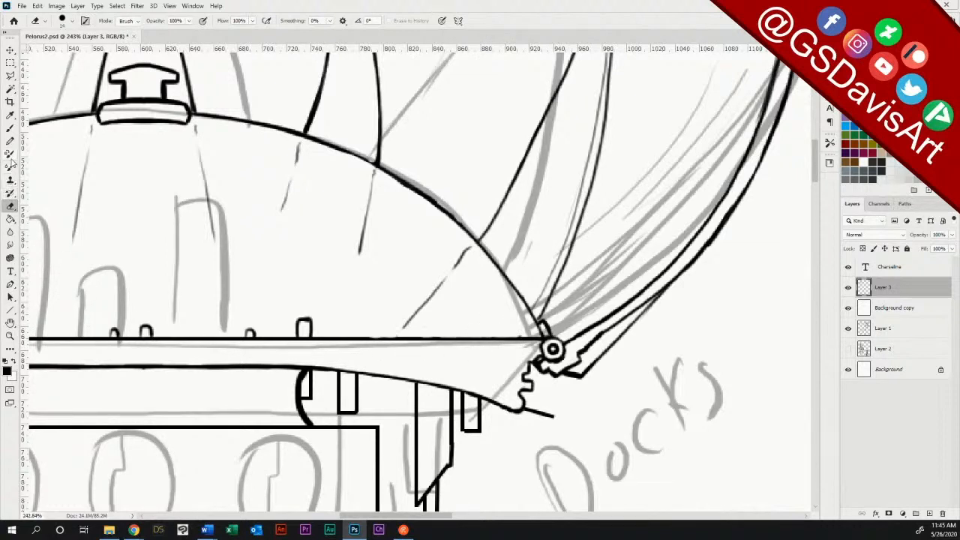
Step: Draw a curved basin below the right end of the dome's floor line, with a wavy water line across its top
{"action": "left_click", "coordinate": [10, 128]}
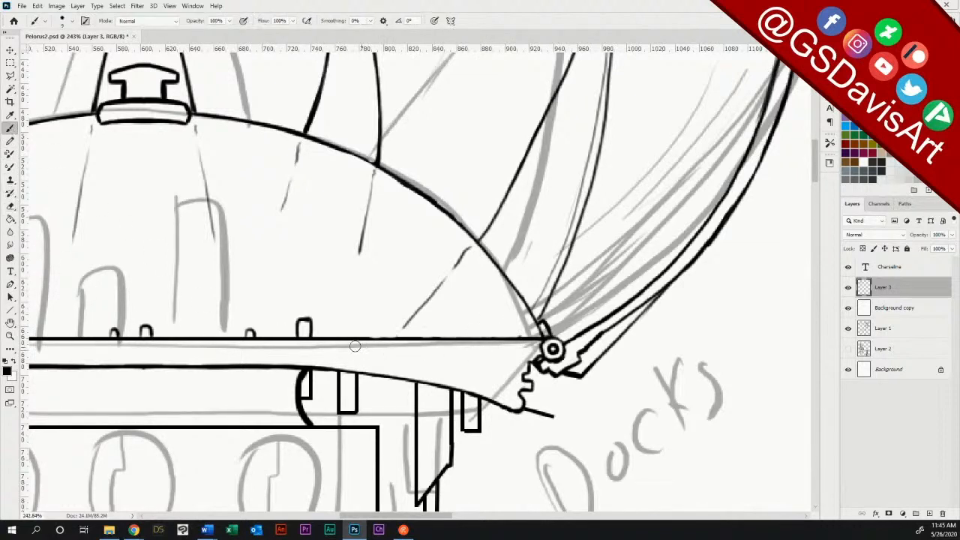
{"action": "mouse_move", "coordinate": [323, 337]}
{"action": "left_mouse_down"}
{"action": "mouse_move", "coordinate": [457, 376]}
{"action": "mouse_move", "coordinate": [495, 372]}
{"action": "mouse_move", "coordinate": [527, 340]}
{"action": "left_mouse_up"}
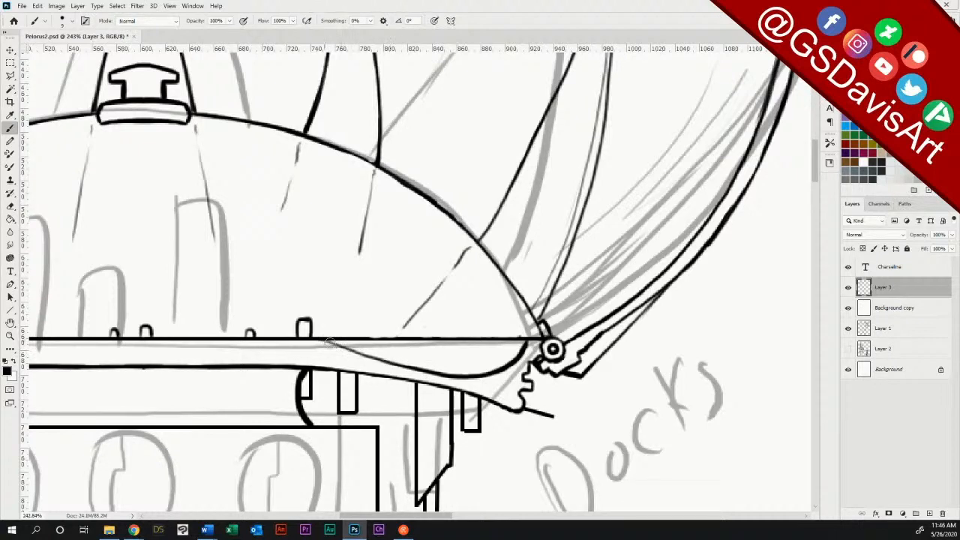
{"action": "left_click_drag", "start_coordinate": [317, 339], "coordinate": [453, 372]}
{"action": "left_click_drag", "start_coordinate": [331, 342], "coordinate": [531, 344]}
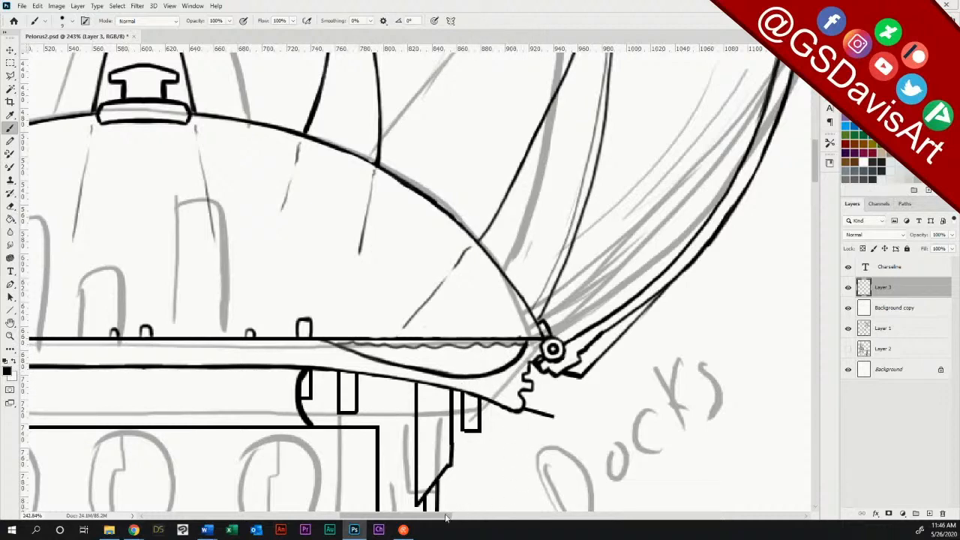
Step: Draw a matching curved basin below the left end of the dome's floor line and erase its stray strokes
{"action": "left_click_drag", "start_coordinate": [442, 517], "coordinate": [384, 518]}
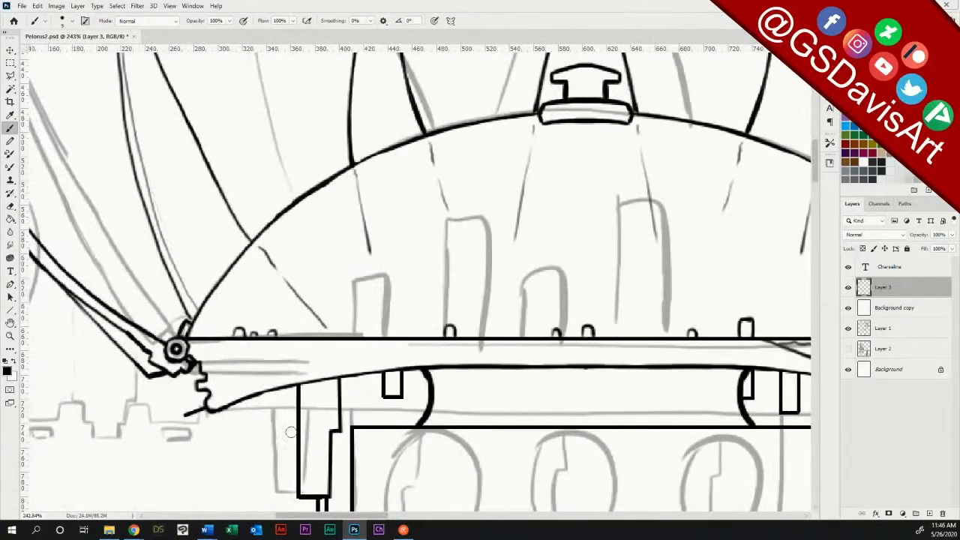
{"action": "left_click_drag", "start_coordinate": [189, 339], "coordinate": [264, 361]}
{"action": "key", "text": "ctrl+z"}
{"action": "mouse_move", "coordinate": [189, 339]}
{"action": "left_mouse_down"}
{"action": "mouse_move", "coordinate": [243, 375]}
{"action": "mouse_move", "coordinate": [339, 360]}
{"action": "mouse_move", "coordinate": [294, 375]}
{"action": "mouse_move", "coordinate": [311, 369]}
{"action": "mouse_move", "coordinate": [268, 372]}
{"action": "mouse_move", "coordinate": [354, 342]}
{"action": "left_mouse_up"}
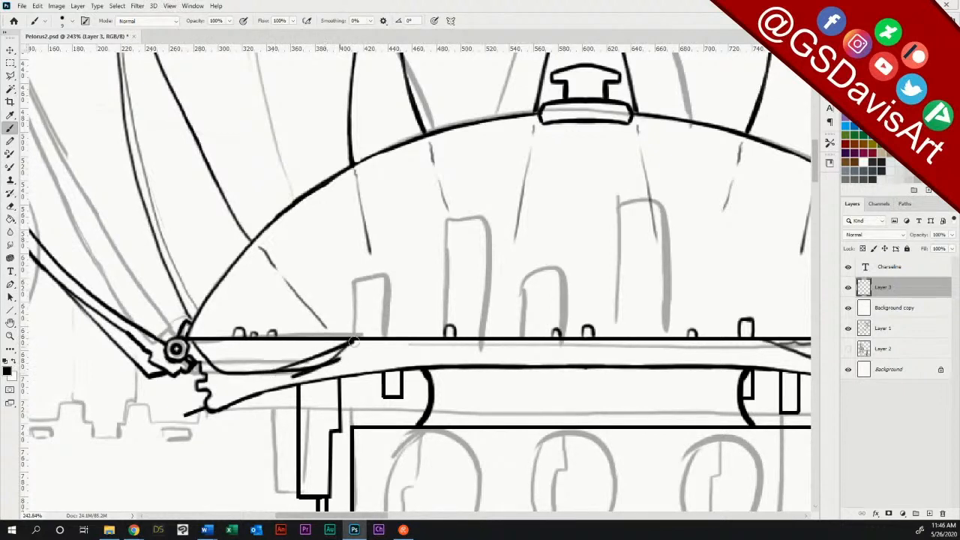
{"action": "left_click", "coordinate": [10, 205]}
{"action": "mouse_move", "coordinate": [322, 380]}
{"action": "left_mouse_down"}
{"action": "mouse_move", "coordinate": [297, 375]}
{"action": "mouse_move", "coordinate": [330, 360]}
{"action": "mouse_move", "coordinate": [279, 381]}
{"action": "mouse_move", "coordinate": [354, 352]}
{"action": "left_mouse_up"}
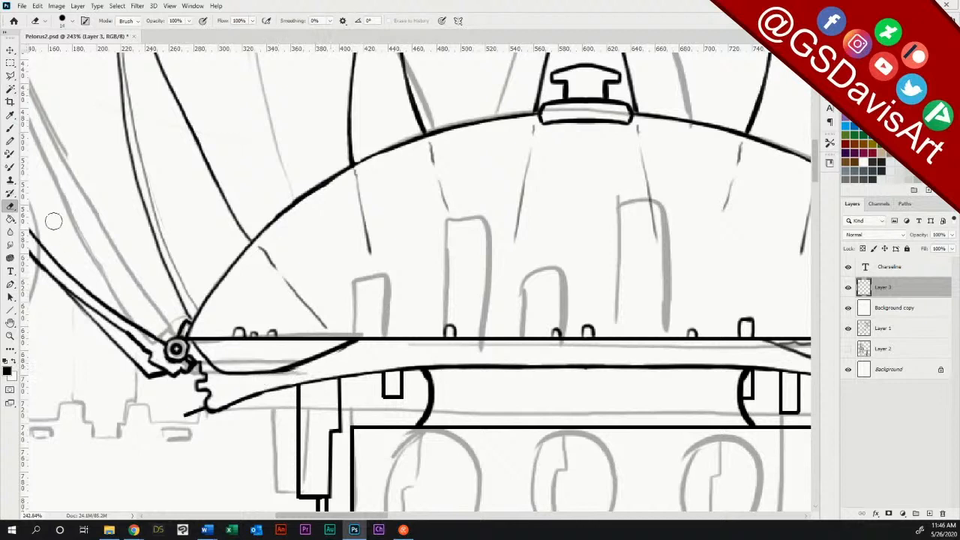
Step: Add a wavy water line across the left basin and a small rounded bump at its inner end
{"action": "left_click", "coordinate": [9, 129]}
{"action": "left_click_drag", "start_coordinate": [193, 346], "coordinate": [353, 343]}
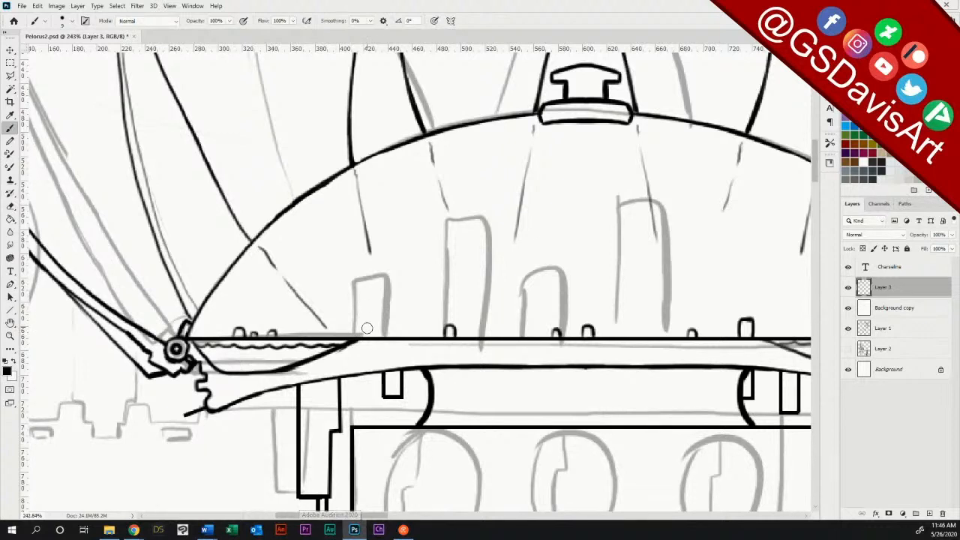
{"action": "mouse_move", "coordinate": [355, 339]}
{"action": "left_mouse_down"}
{"action": "mouse_move", "coordinate": [361, 328]}
{"action": "mouse_move", "coordinate": [364, 339]}
{"action": "left_mouse_up"}
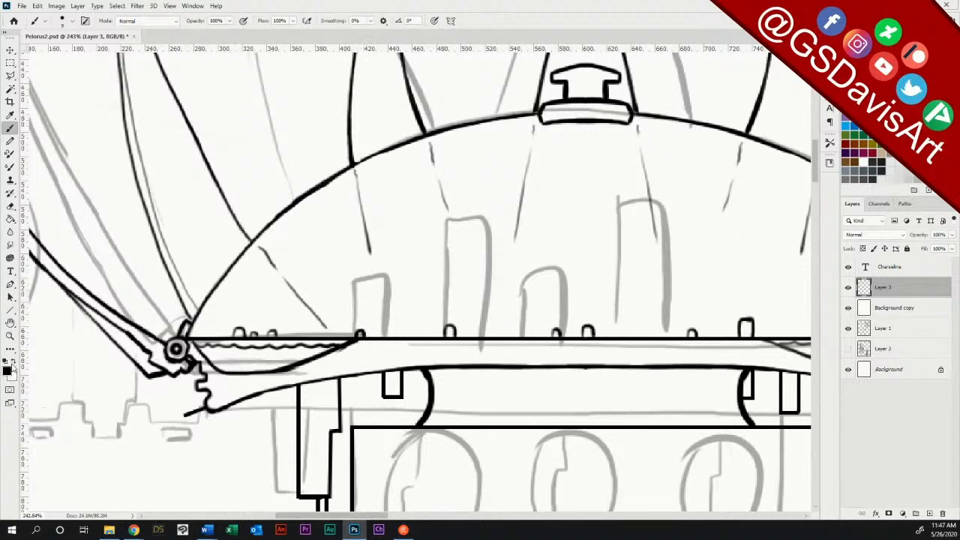
Step: Hide the Layer 1 sketch and check the line art of the whole station
{"action": "left_click", "coordinate": [849, 330]}
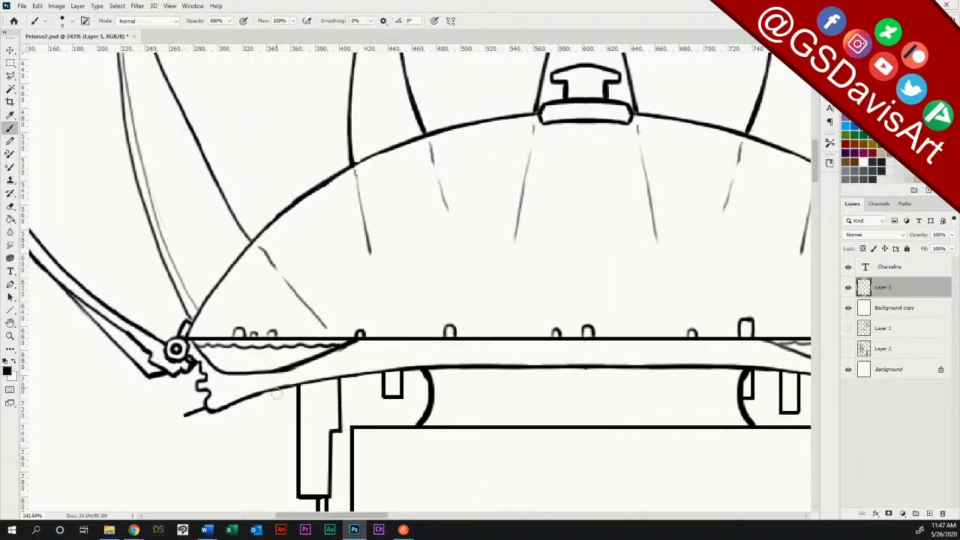
{"action": "double_click", "coordinate": [10, 335]}
{"action": "left_click_drag", "start_coordinate": [636, 382], "coordinate": [575, 377]}
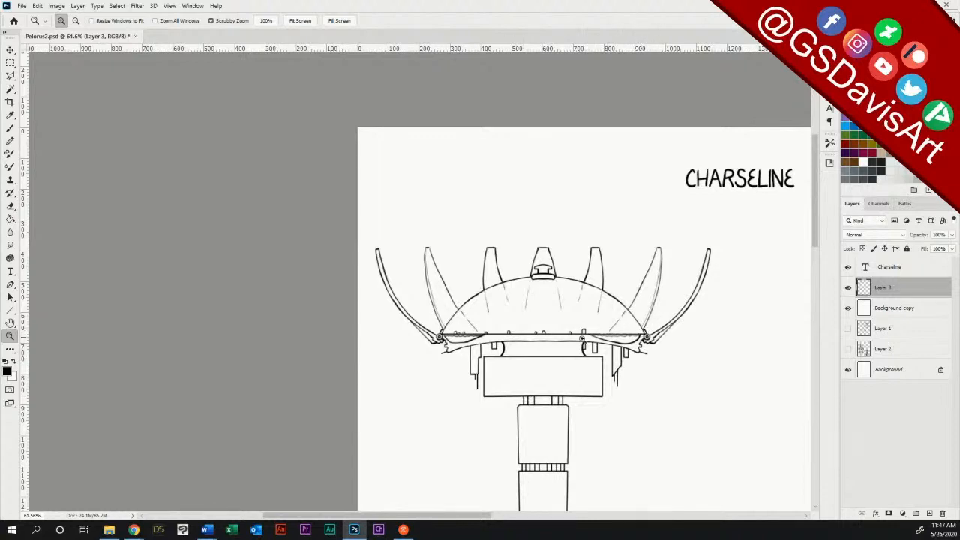
{"action": "left_click_drag", "start_coordinate": [593, 339], "coordinate": [531, 360]}
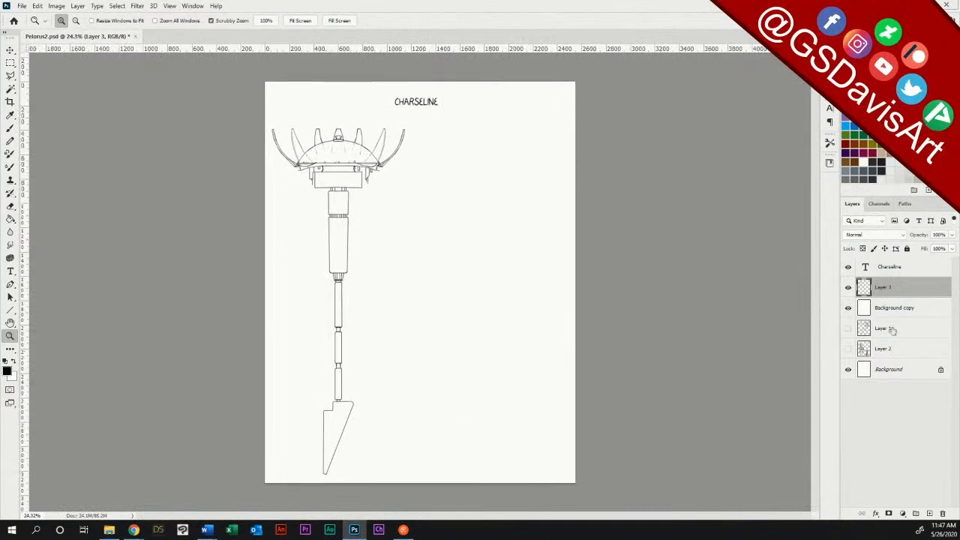
Step: Show Layer 1, outline the old station sketch and its handwritten labels with the Polygonal Lasso, delete them and deselect
{"action": "left_click", "coordinate": [848, 329]}
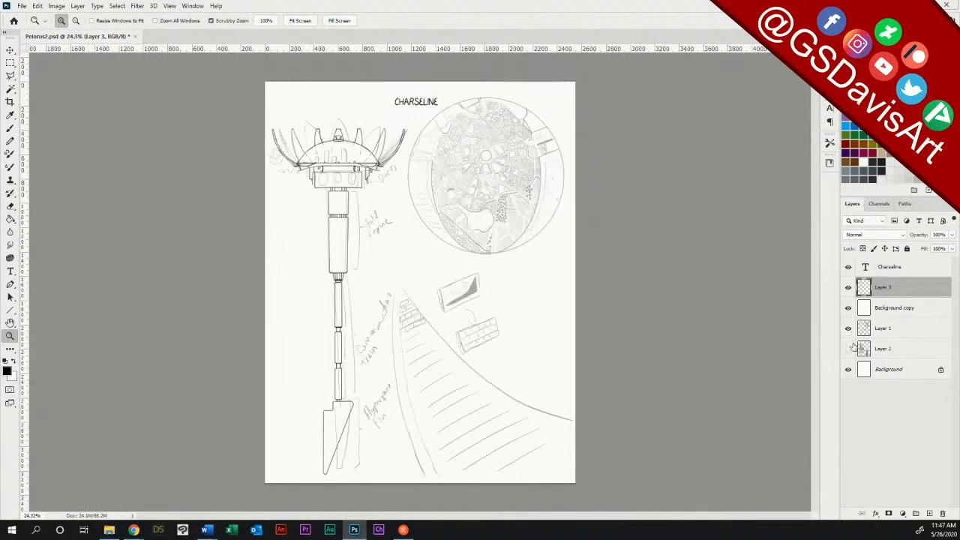
{"action": "left_click", "coordinate": [890, 330]}
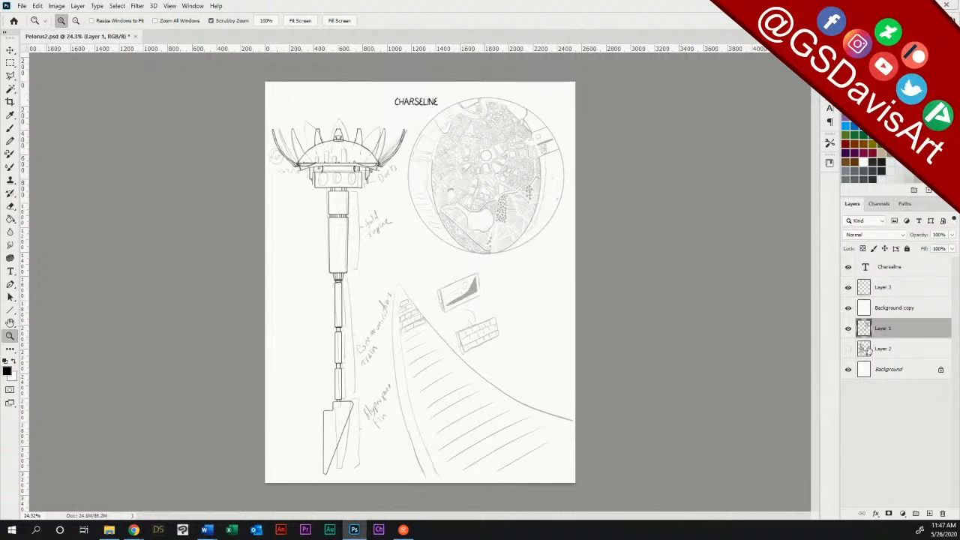
{"action": "left_click", "coordinate": [9, 75]}
{"action": "left_click", "coordinate": [259, 117]}
{"action": "left_click", "coordinate": [359, 109]}
{"action": "left_click", "coordinate": [412, 121]}
{"action": "left_click", "coordinate": [399, 232]}
{"action": "left_click", "coordinate": [382, 271]}
{"action": "left_click", "coordinate": [392, 290]}
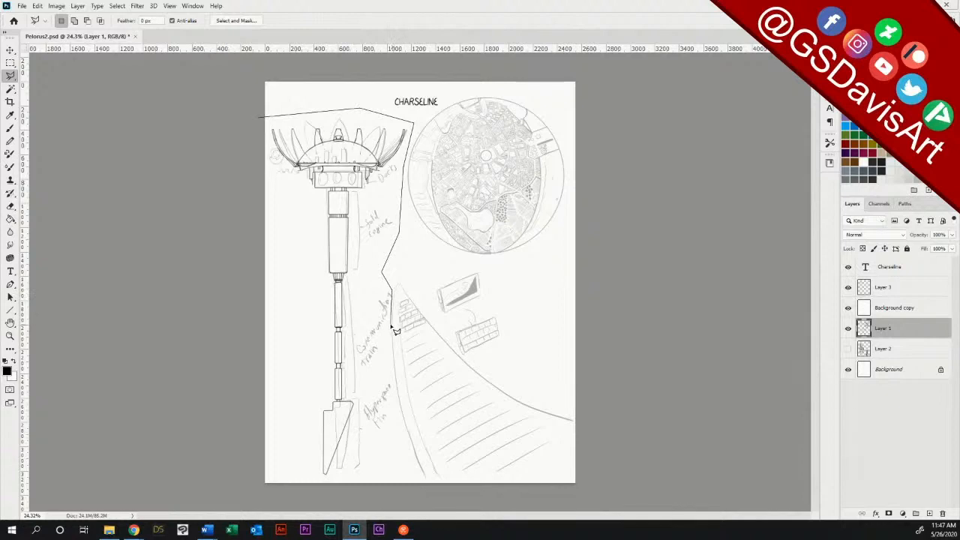
{"action": "left_click", "coordinate": [392, 447]}
{"action": "left_click", "coordinate": [367, 478]}
{"action": "left_click", "coordinate": [285, 491]}
{"action": "left_click", "coordinate": [229, 381]}
{"action": "left_click", "coordinate": [241, 168]}
{"action": "left_click", "coordinate": [259, 118]}
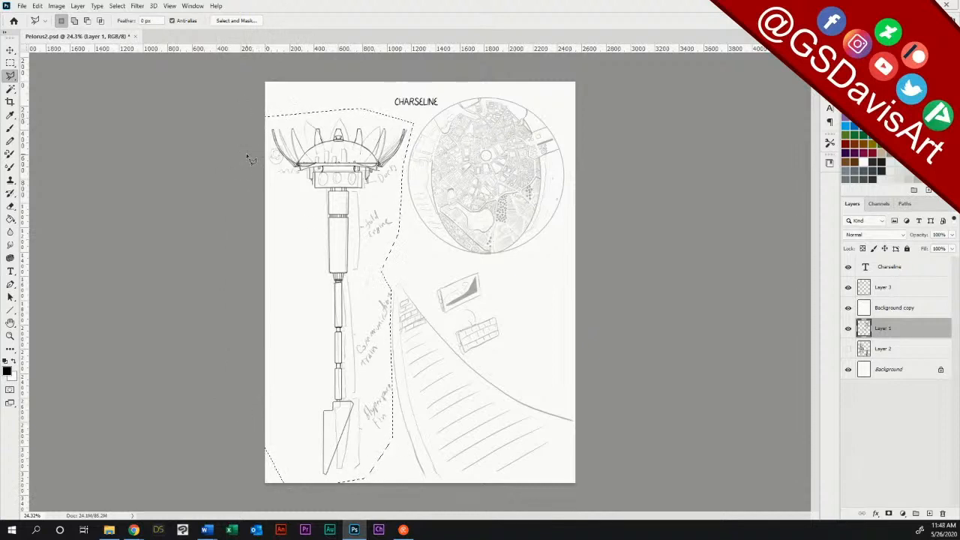
{"action": "key", "text": "Delete"}
{"action": "key", "text": "m"}
{"action": "key", "text": "ctrl+d"}
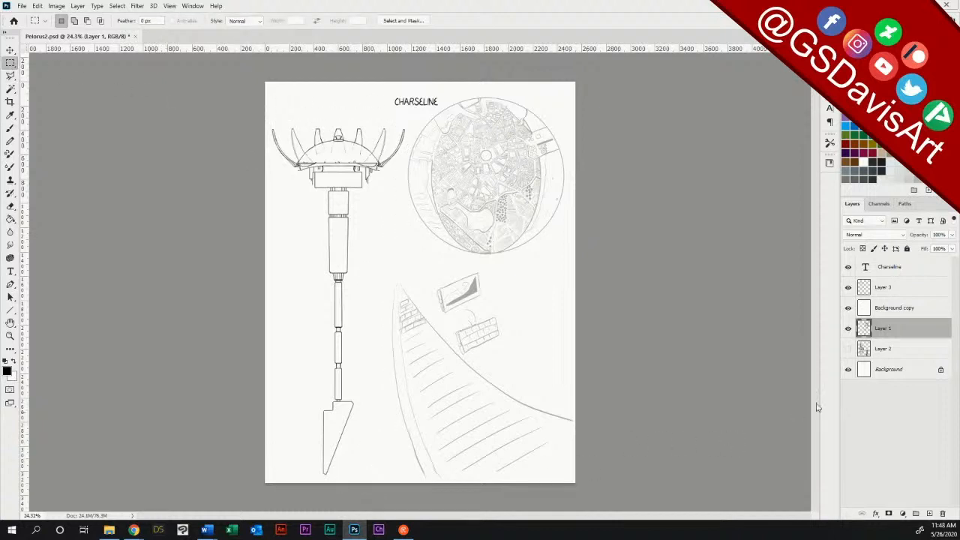
Step: Hide Background copy, move it below Layer 1, and merge Layer 3 down into Layer 1
{"action": "left_click", "coordinate": [848, 308]}
{"action": "left_click_drag", "start_coordinate": [896, 311], "coordinate": [899, 339]}
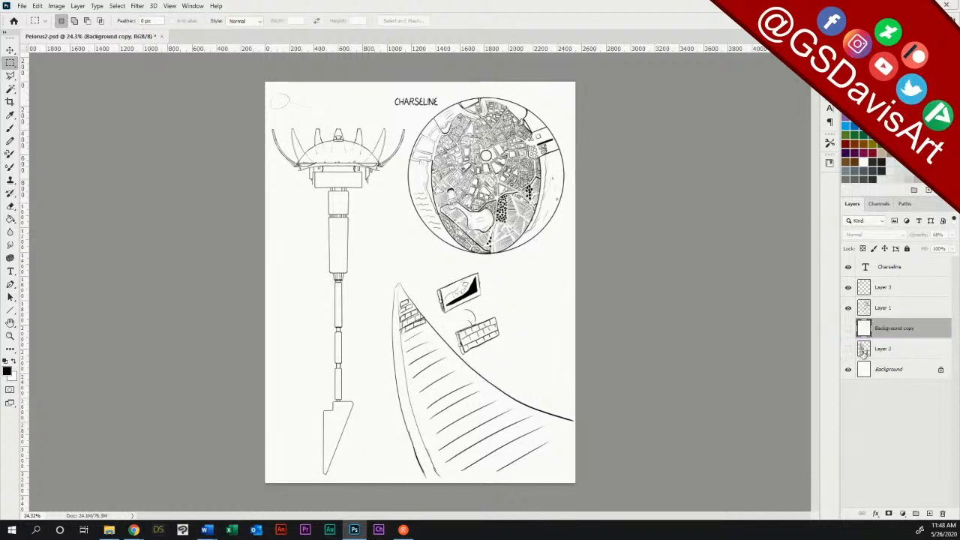
{"action": "left_click", "coordinate": [891, 291]}
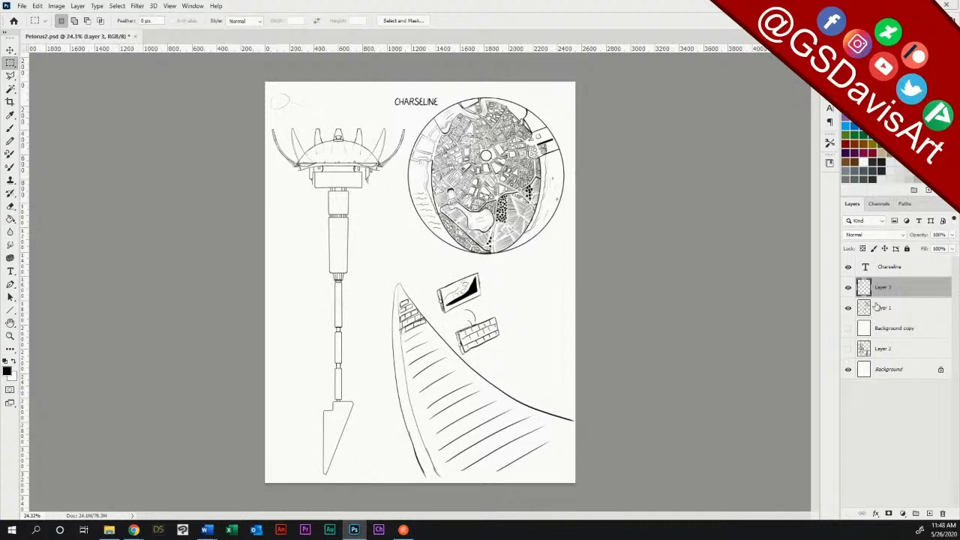
{"action": "key", "text": "ctrl+e"}
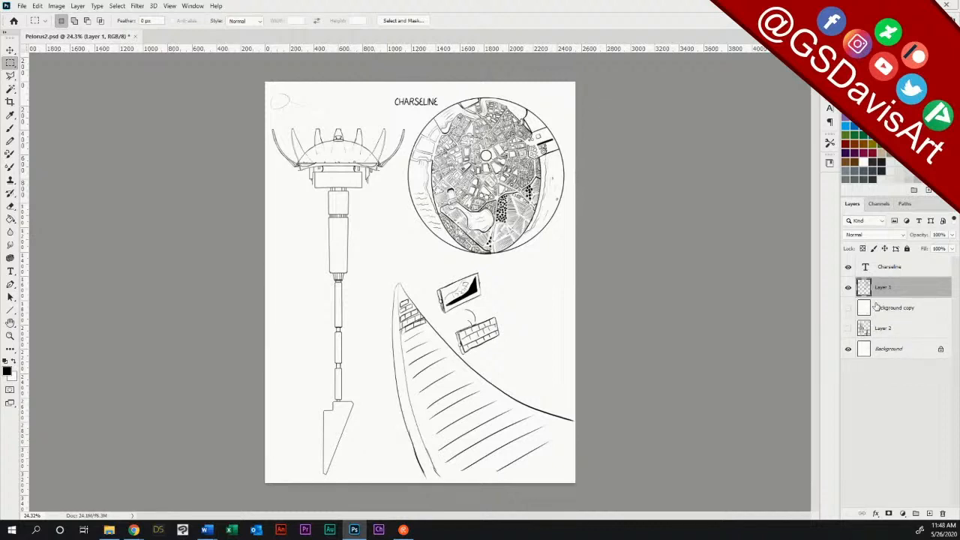
{"action": "left_click", "coordinate": [9, 207]}
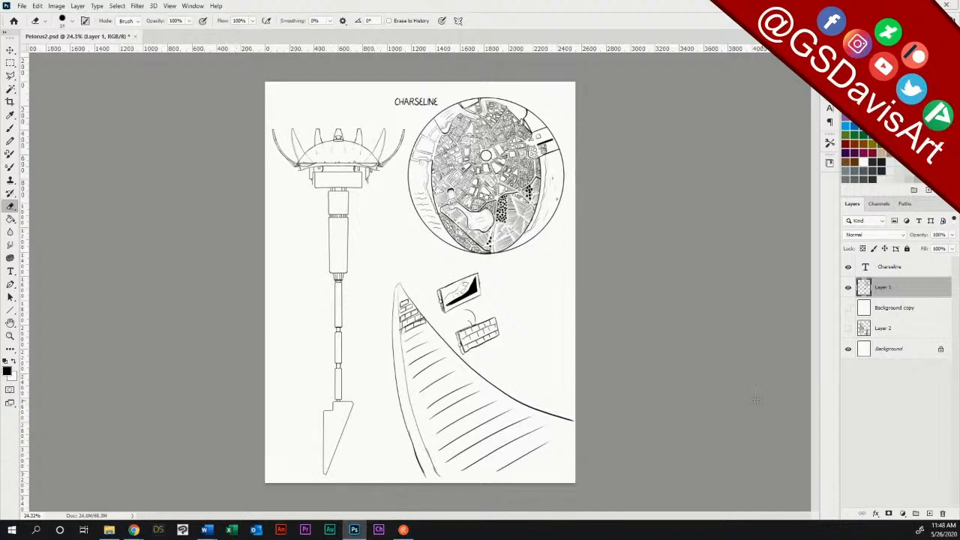
{"action": "key", "text": "alt+Tab"}
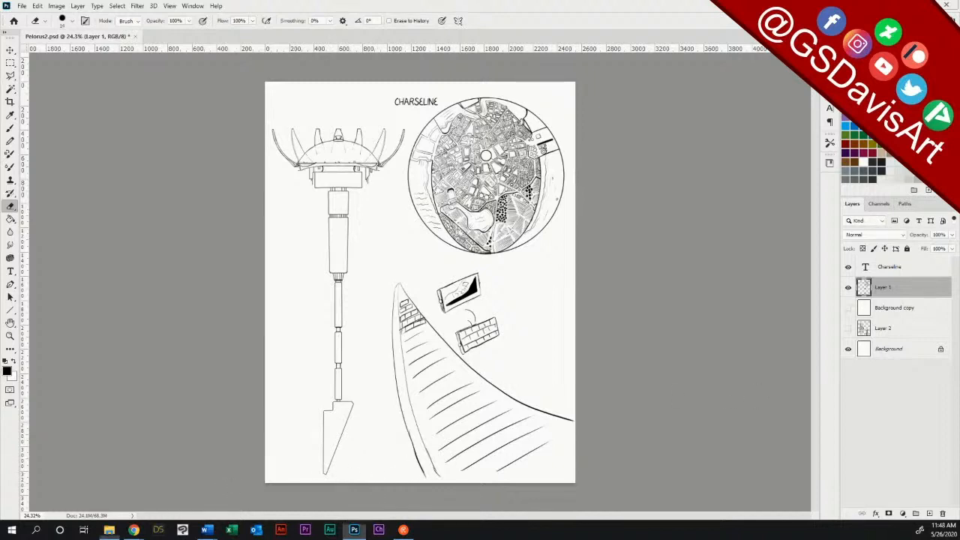